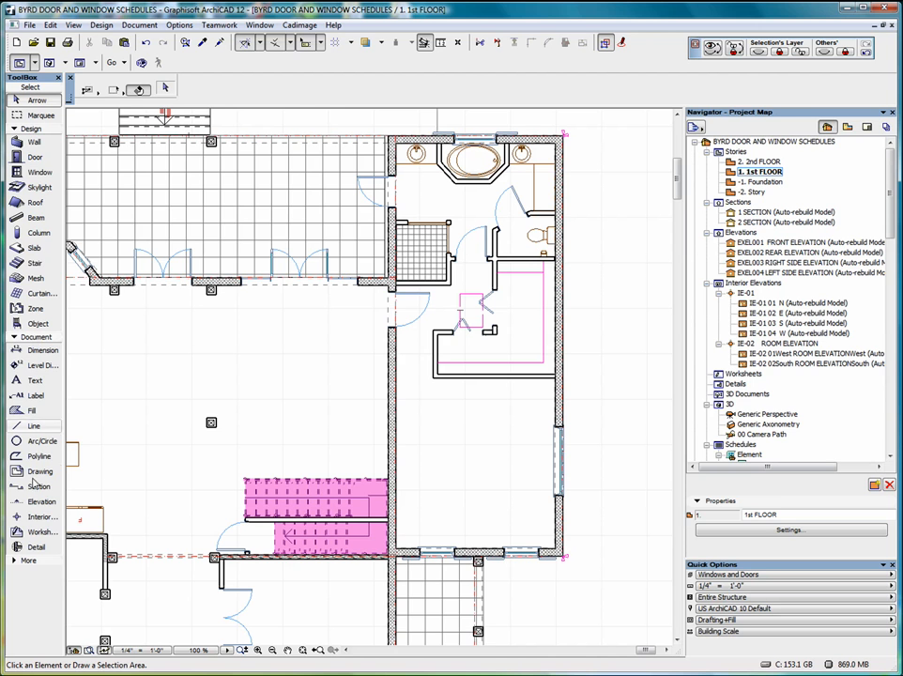
Activate the Detail tool with the rectangular geometry method on the first floor plan.
left_click(35, 547)
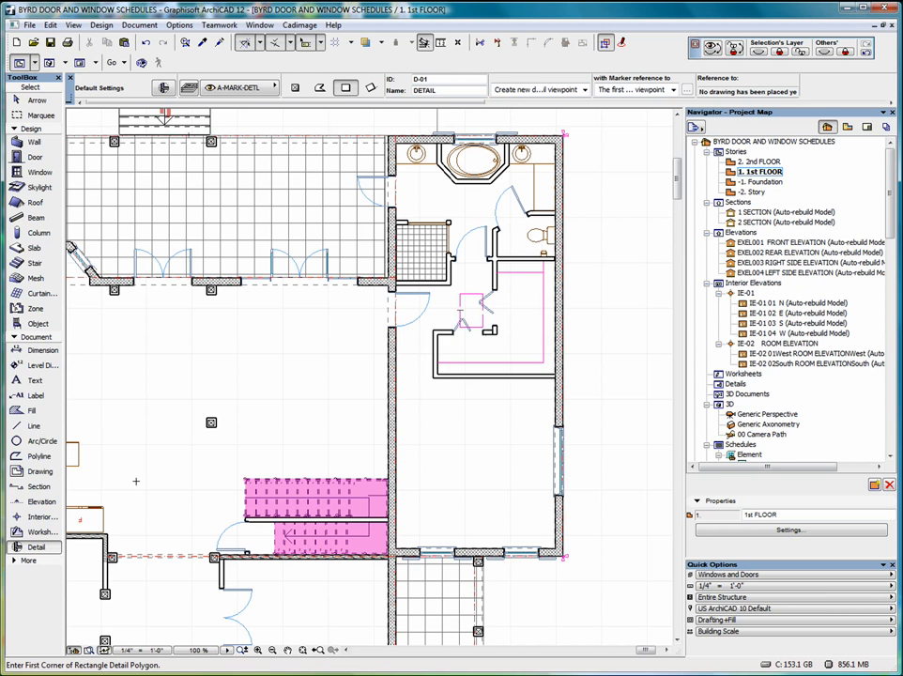
left_click(137, 478)
key("Escape")
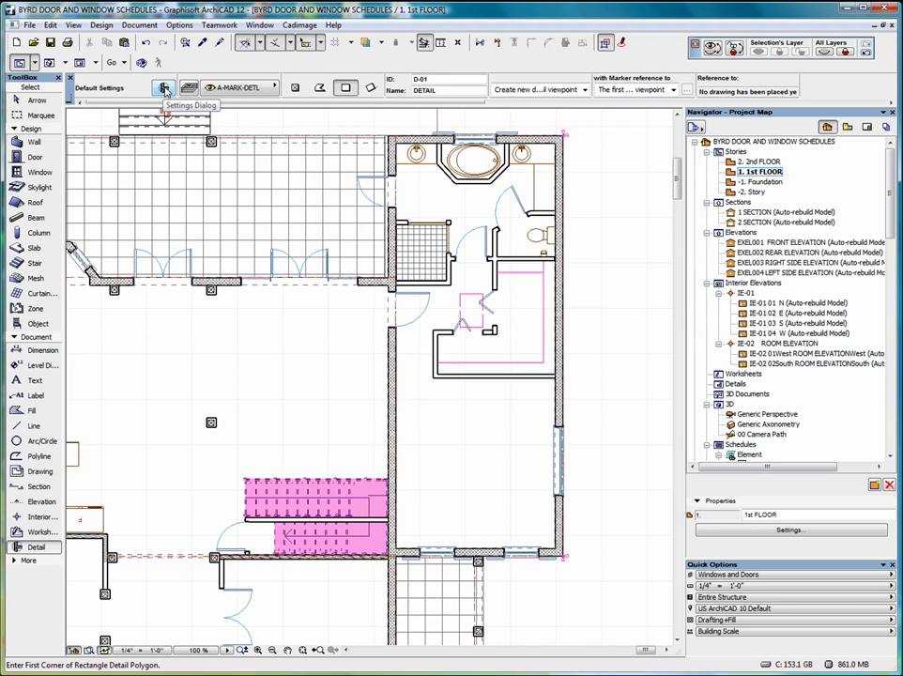
Open the Detail tool's default settings for a look and close them without changing anything.
left_click(165, 88)
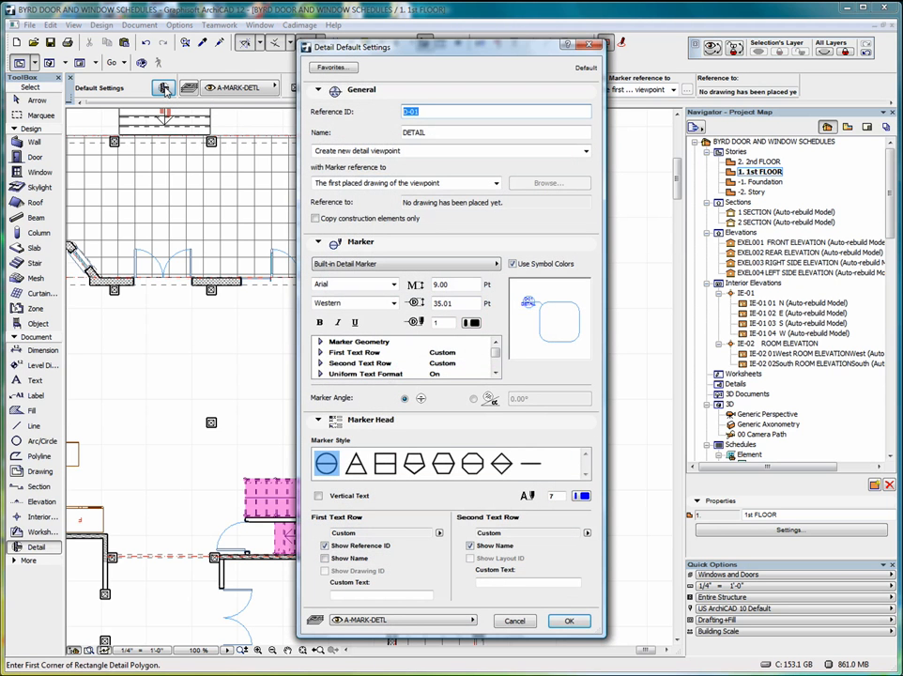
left_click(586, 44)
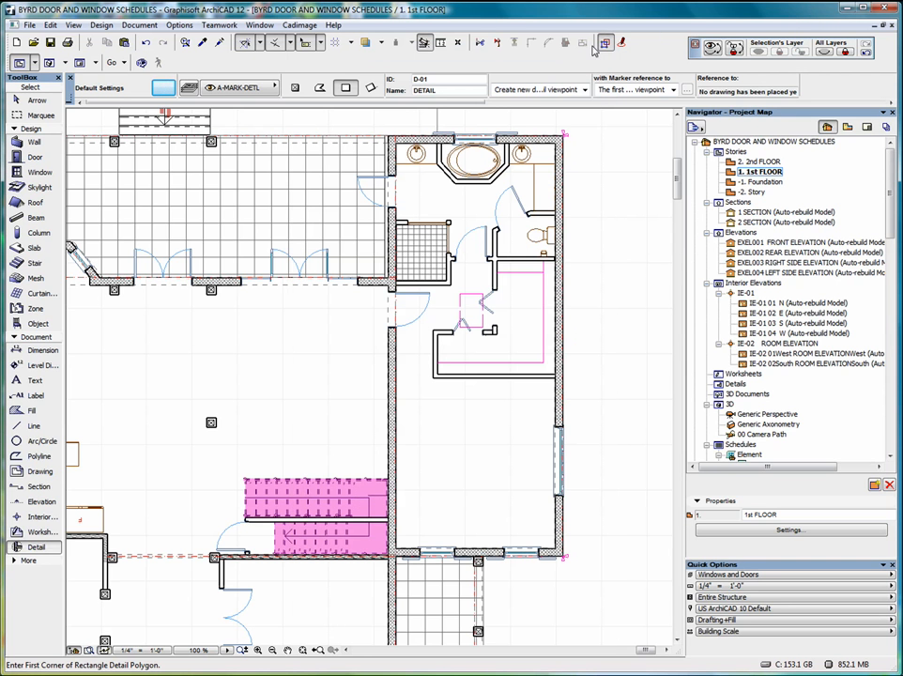
double_click(33, 549)
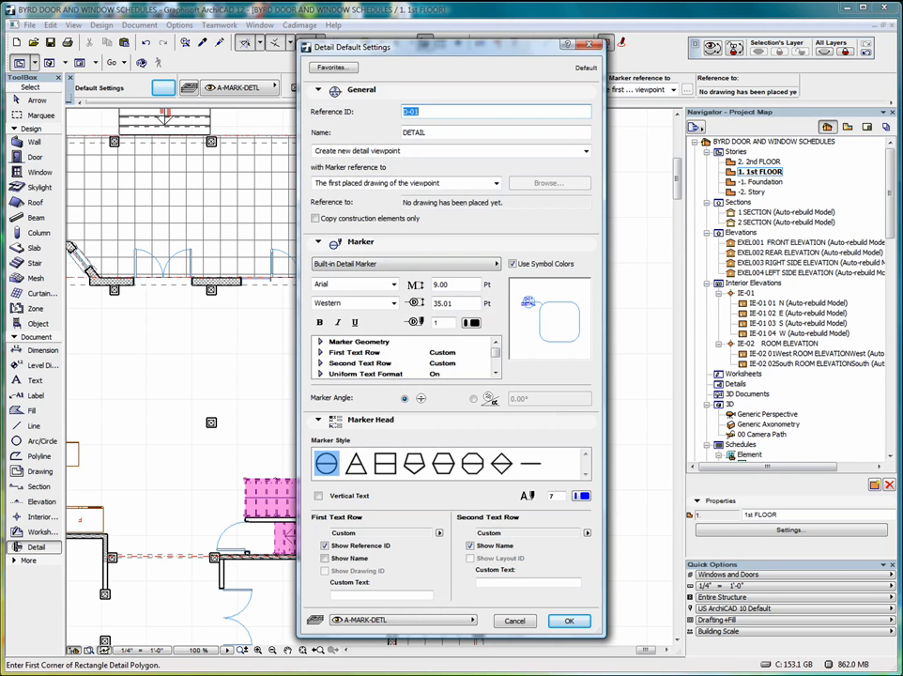
left_click(571, 622)
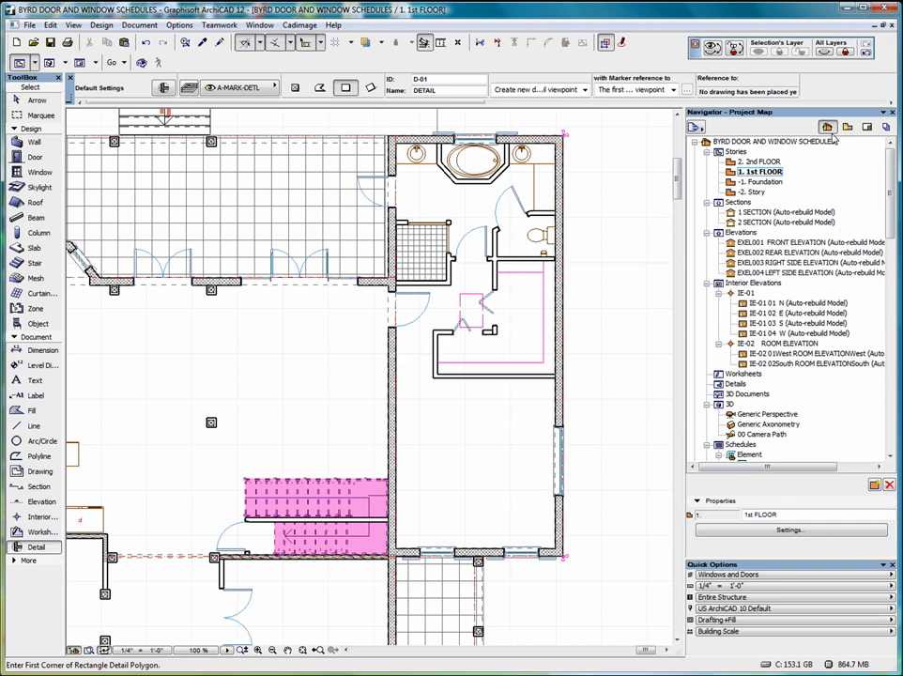
Collapse the Stories, Sections, Elevations and Interior Elevations groups in the project map and select the Details group.
left_click(706, 151)
left_click(706, 161)
left_click(706, 172)
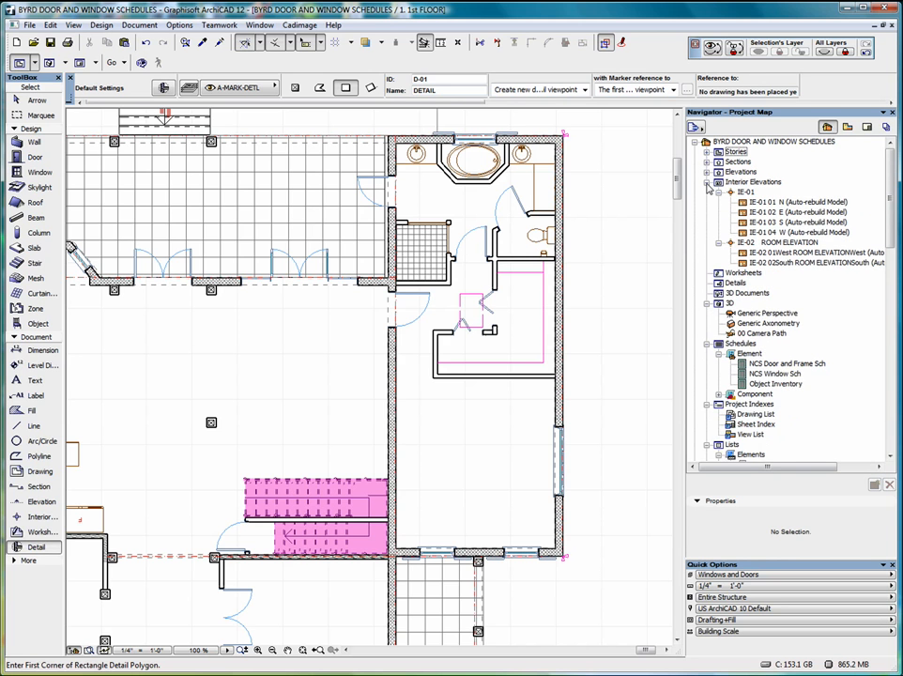
left_click(707, 182)
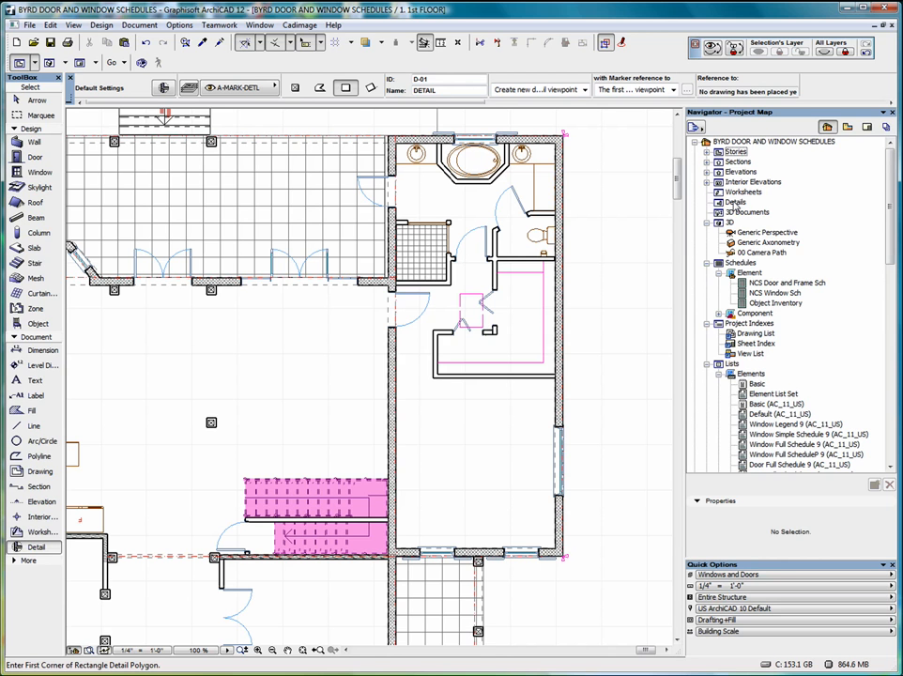
left_click(735, 203)
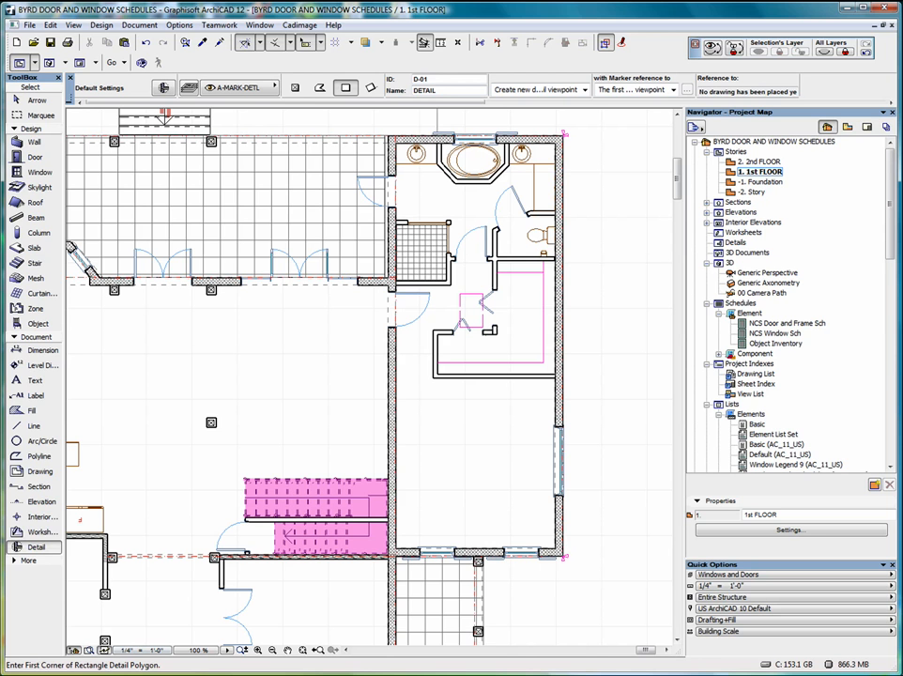
Open the Detail default settings and review the reference ID, viewpoint creation, marker reference and Copy construction elements only options.
left_click(163, 87)
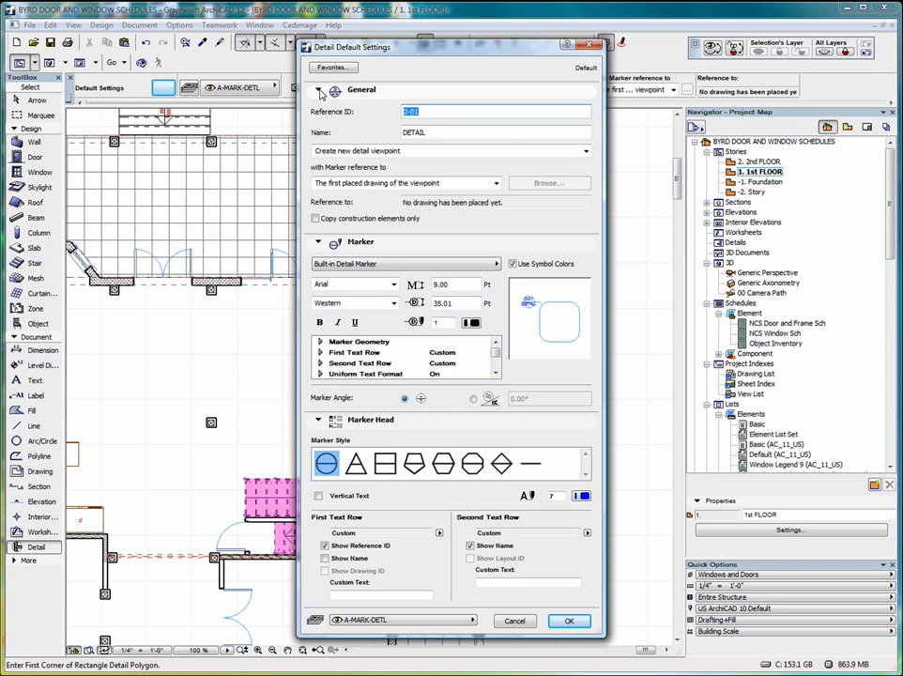
left_click(425, 110)
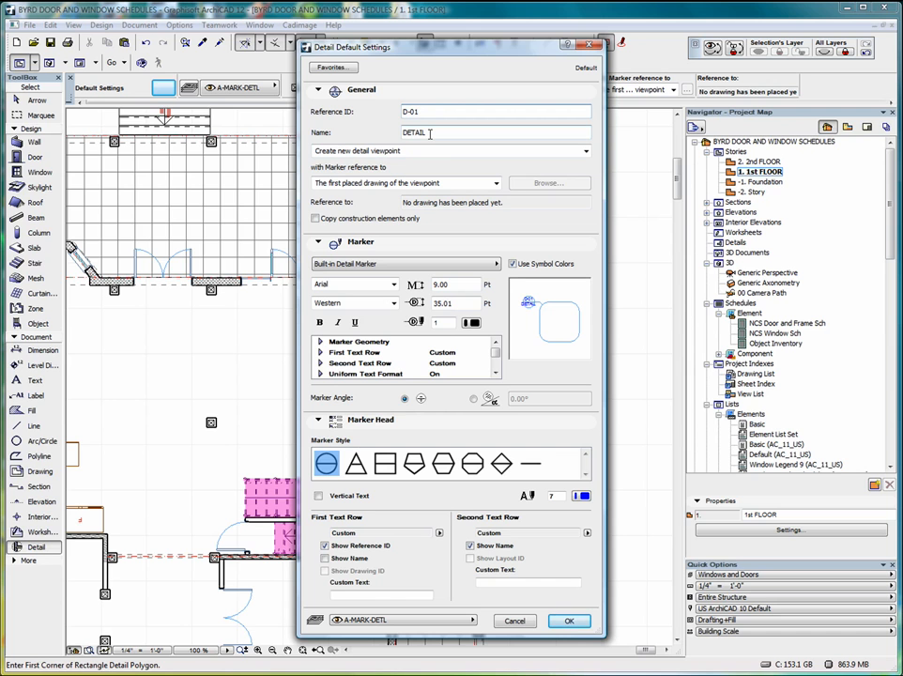
left_click(585, 151)
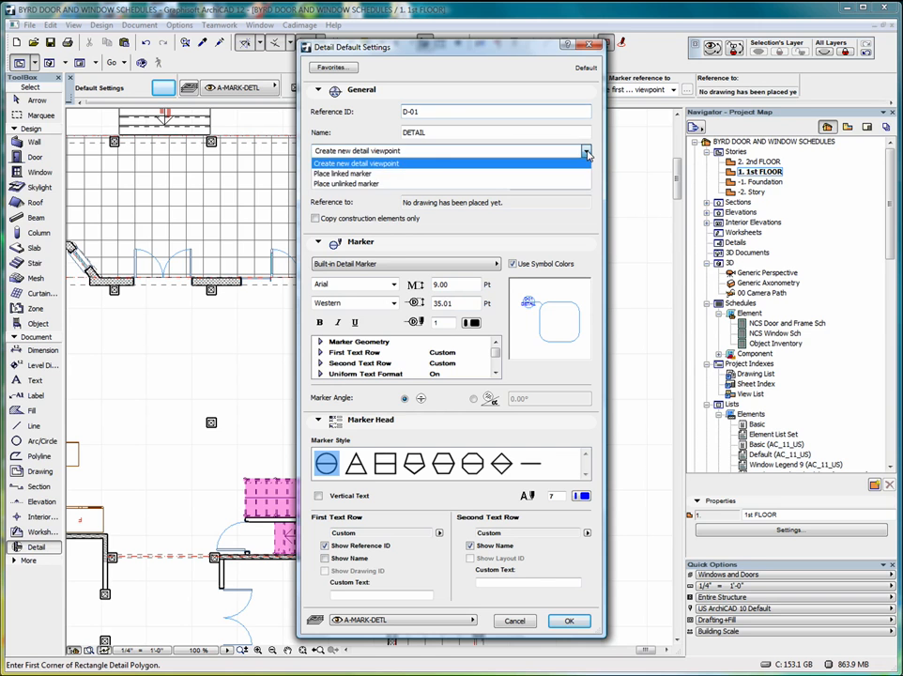
left_click(413, 162)
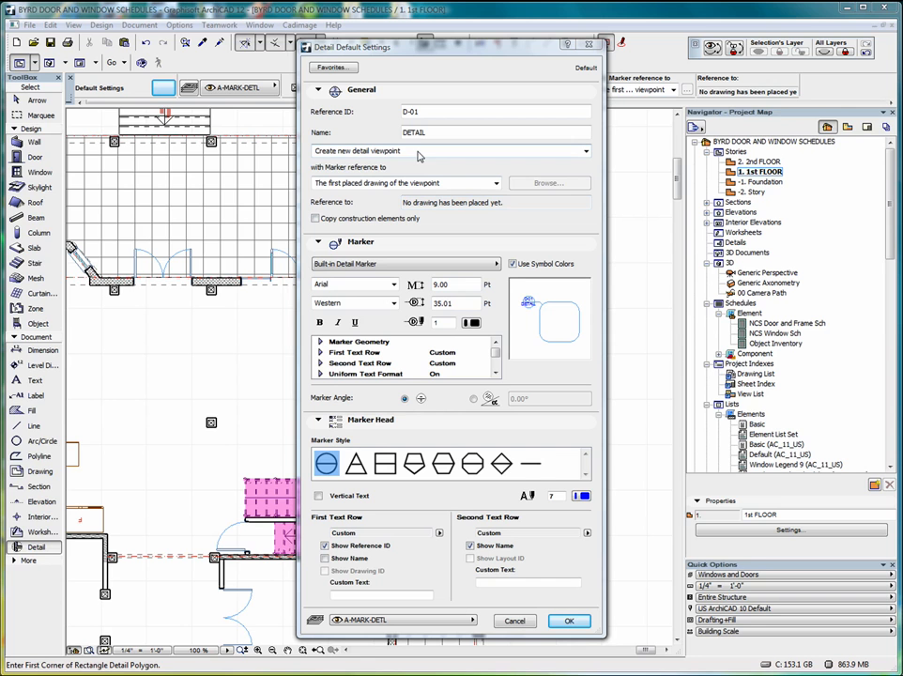
left_click(497, 184)
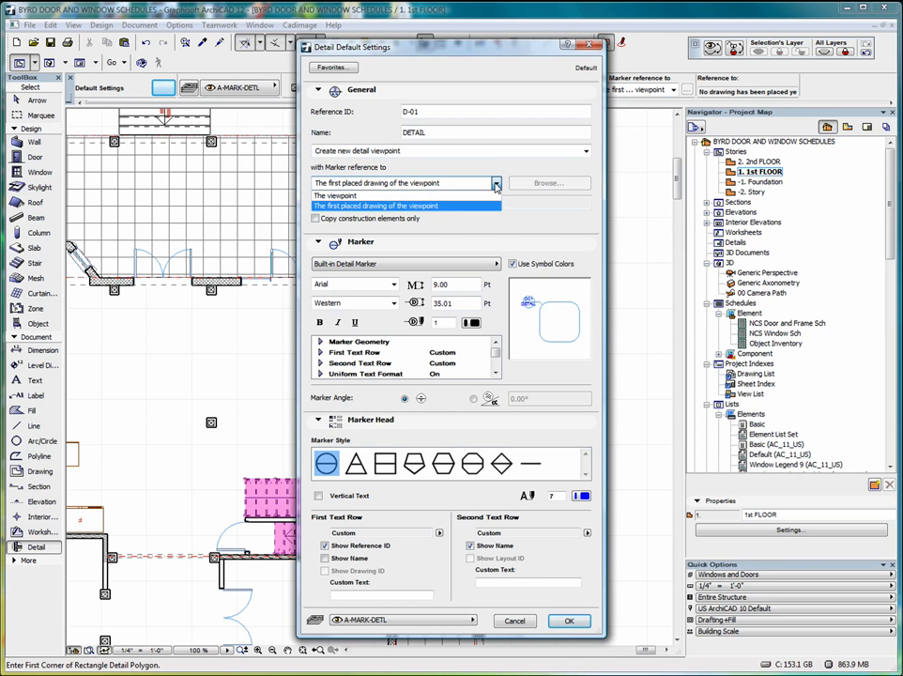
left_click(497, 184)
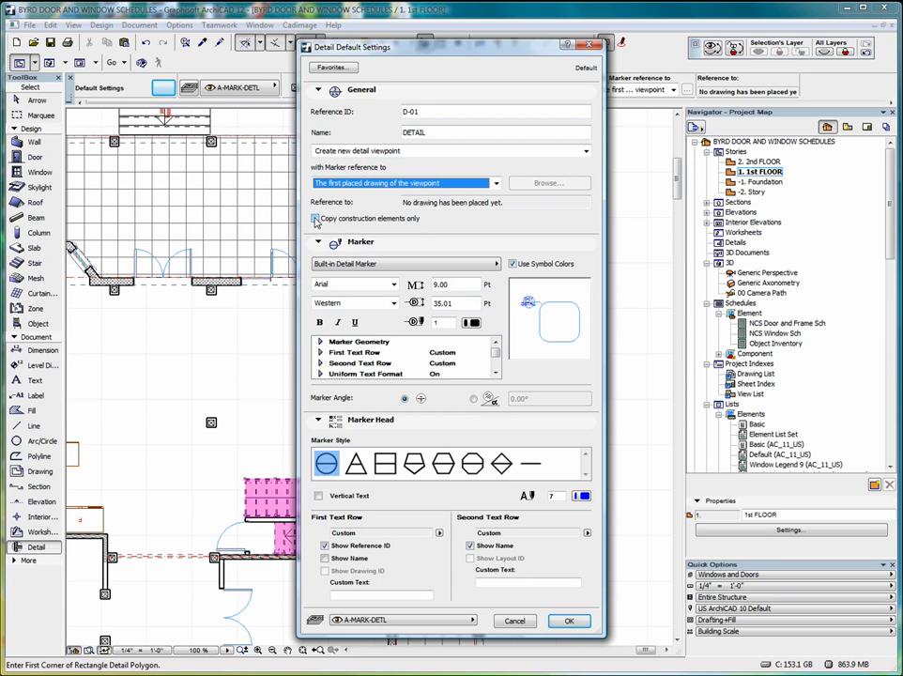
left_click(316, 220)
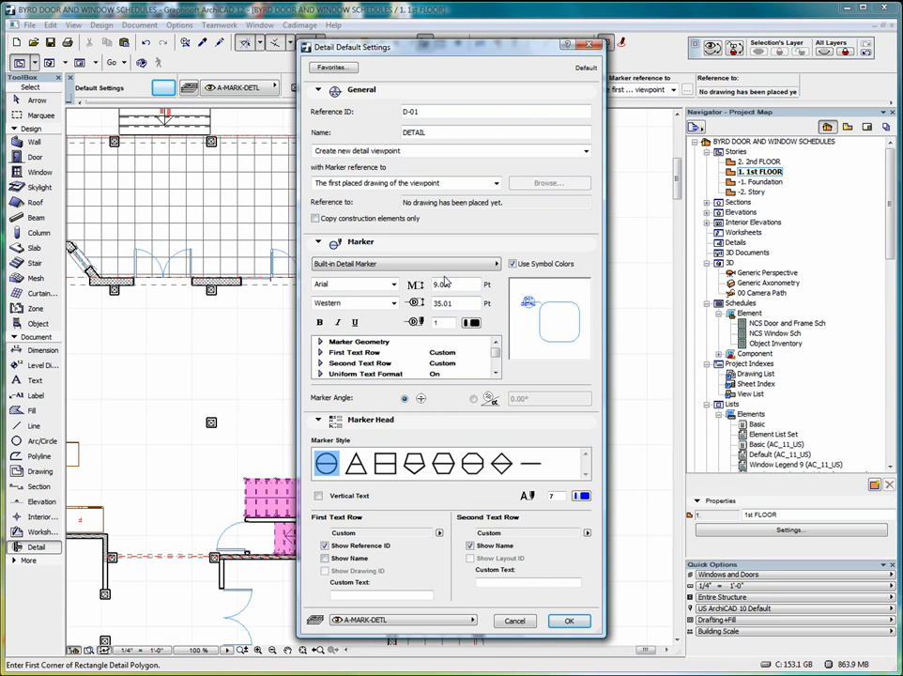
Try the Detail Indicator 2_NCS 12 and Detail Marker Simple 12 marker types to compare their previews.
left_click(487, 268)
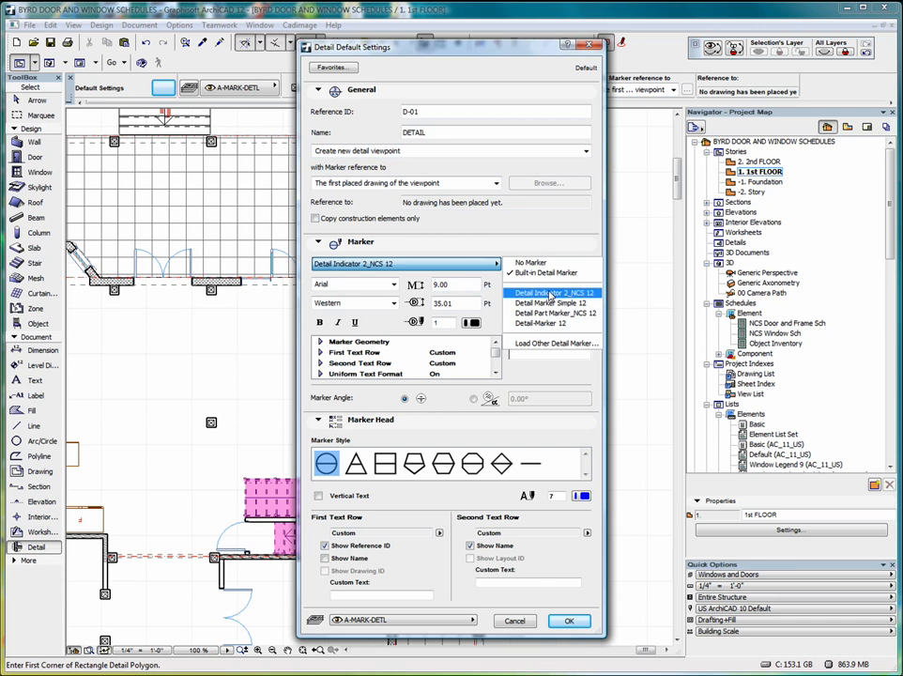
left_click(484, 264)
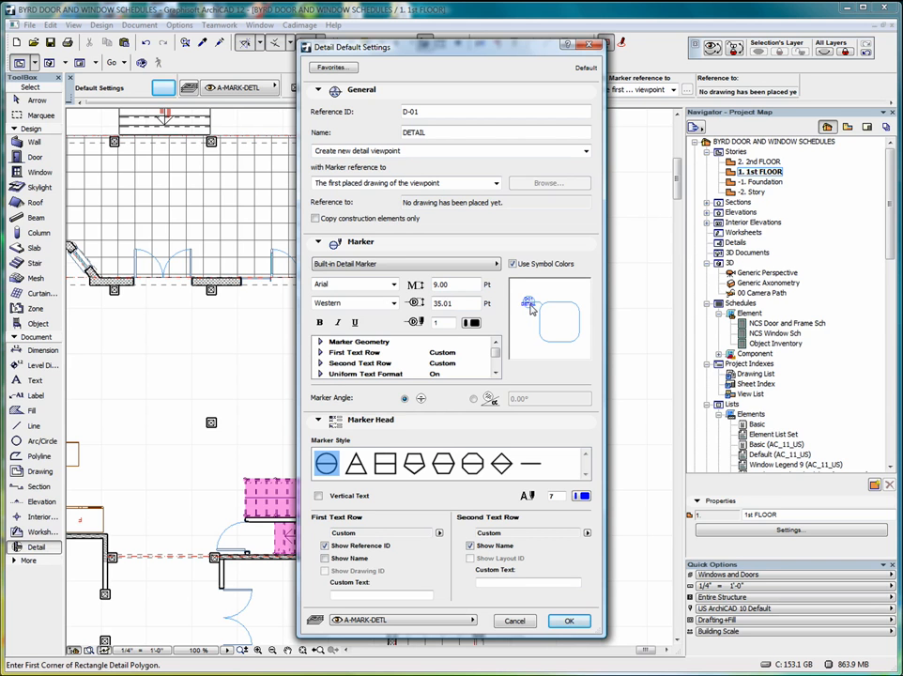
left_click(484, 267)
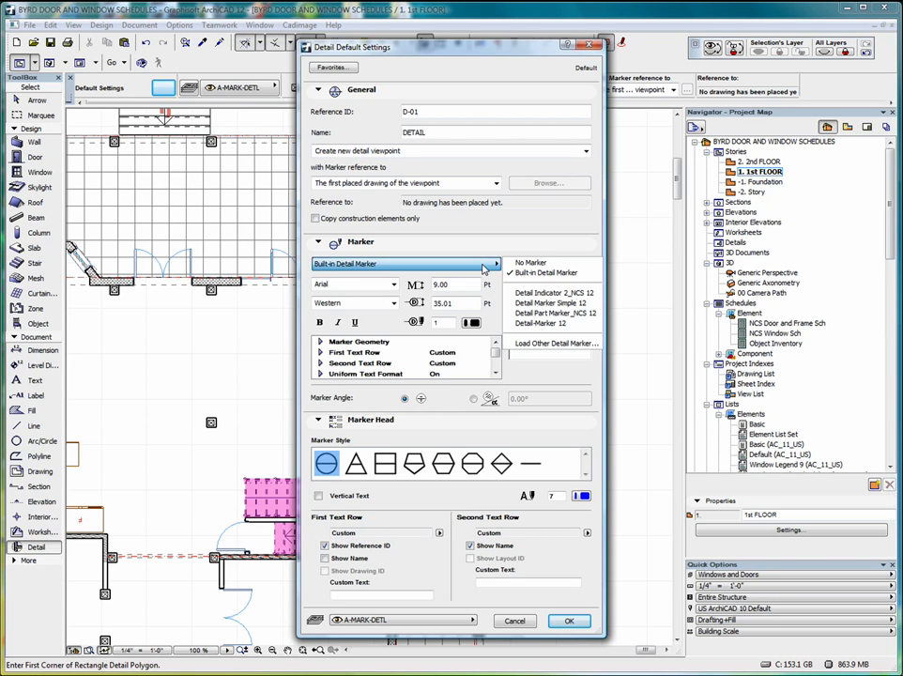
left_click(546, 293)
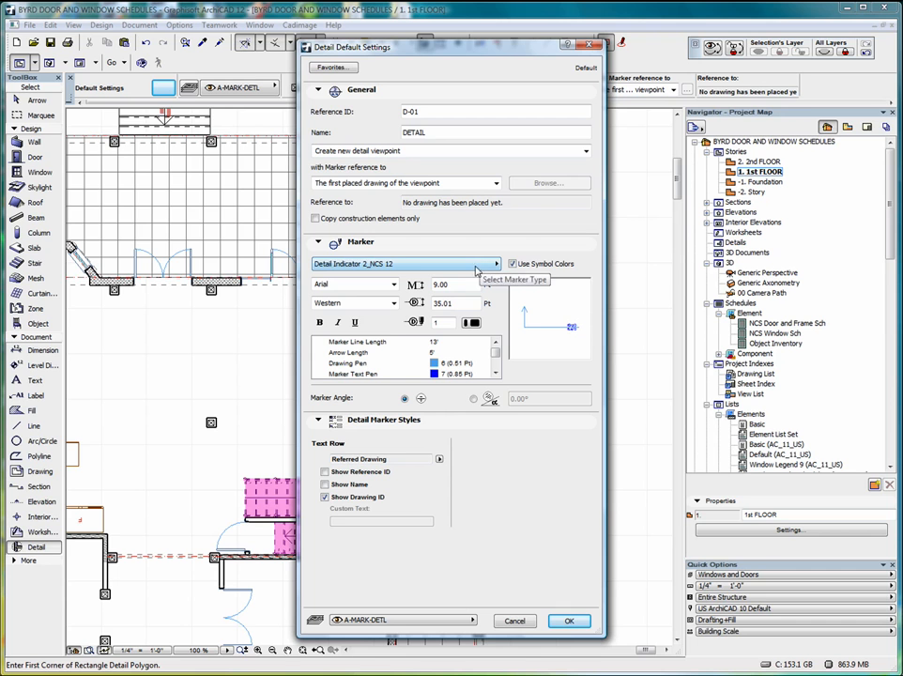
left_click(478, 269)
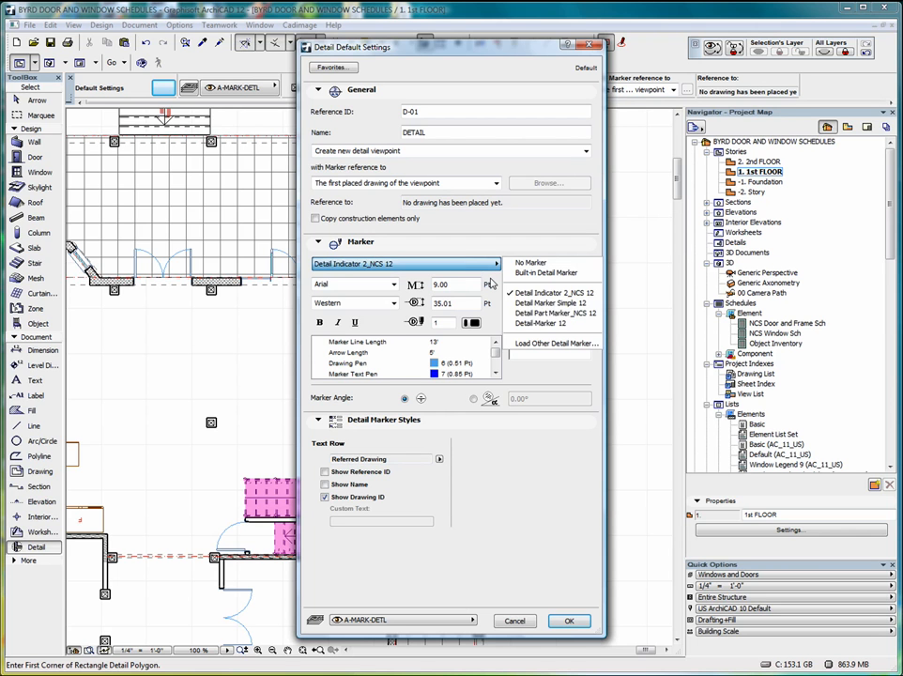
left_click(546, 302)
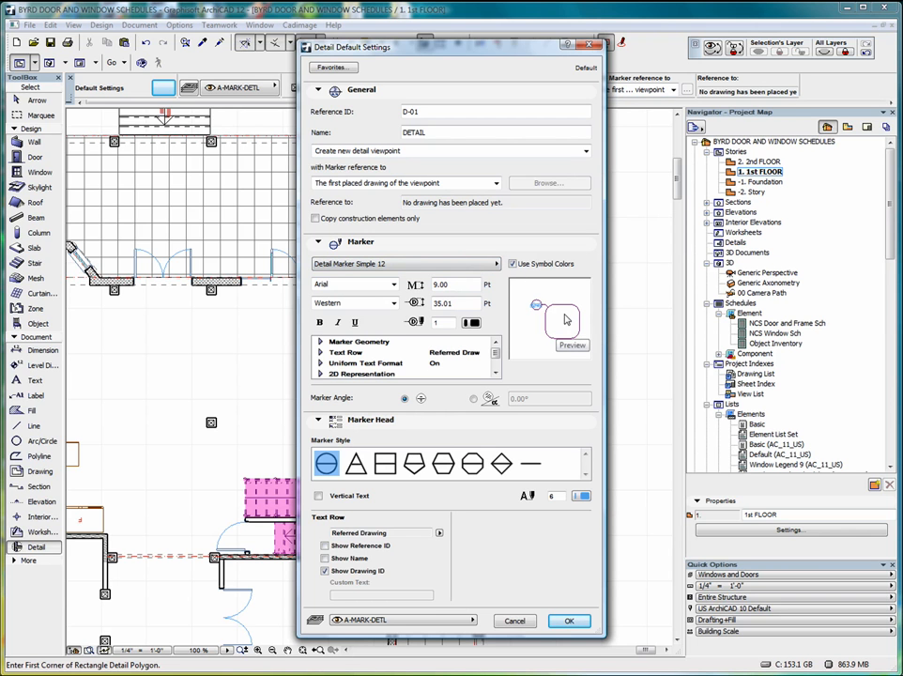
Try the Detail Part Marker_NCS 12 and Detail-Marker 12 types, and set the marker back to Built-in Detail Marker.
left_click(484, 268)
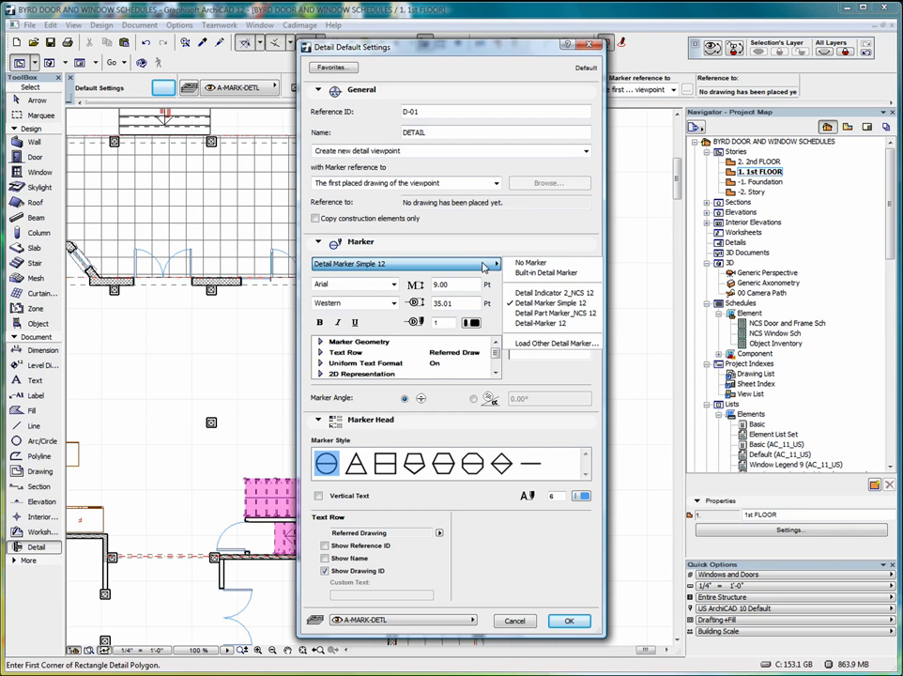
left_click(535, 484)
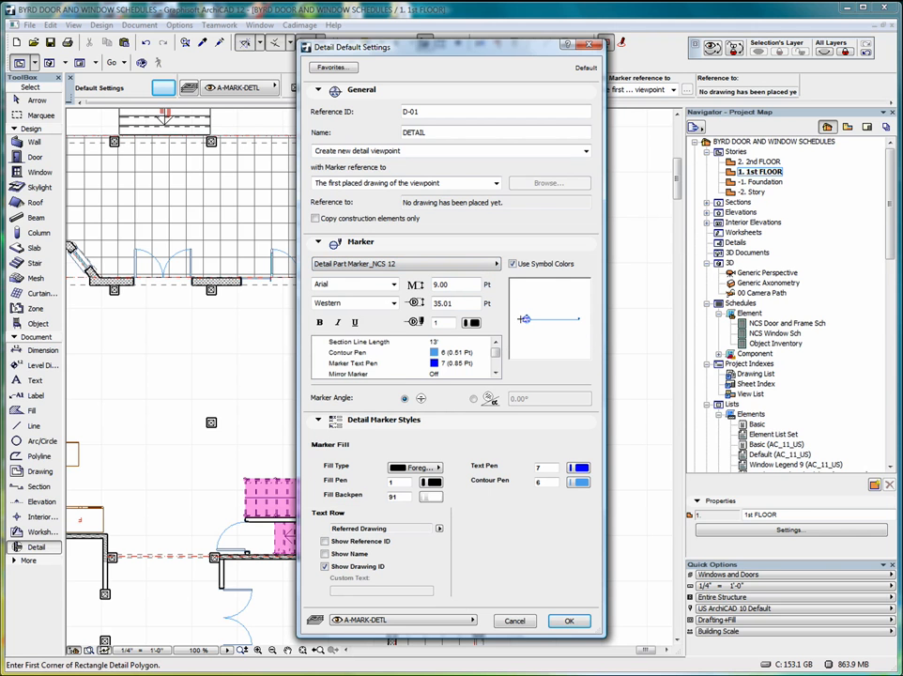
left_click(493, 263)
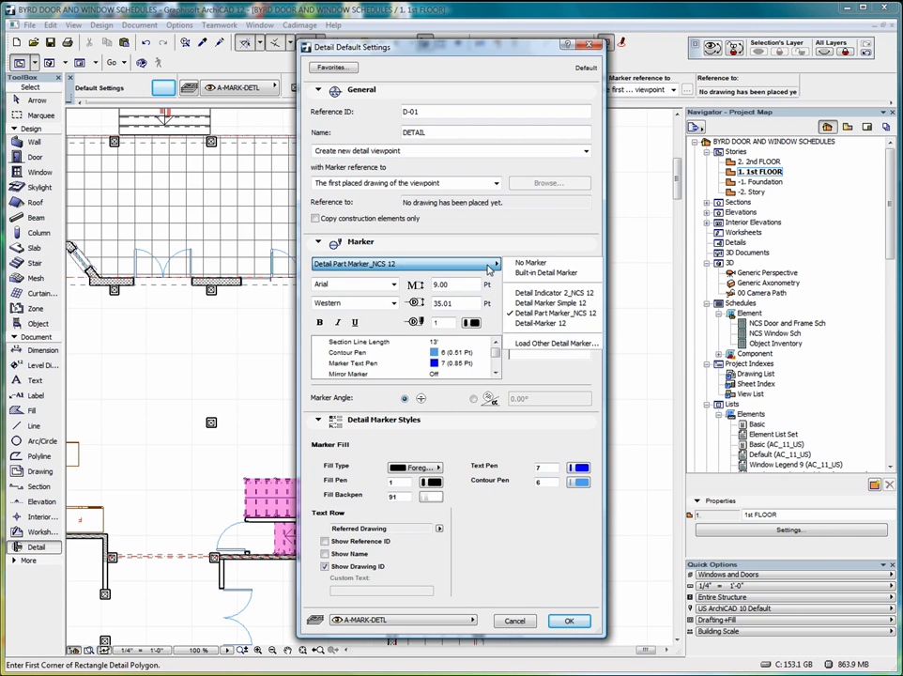
left_click(536, 325)
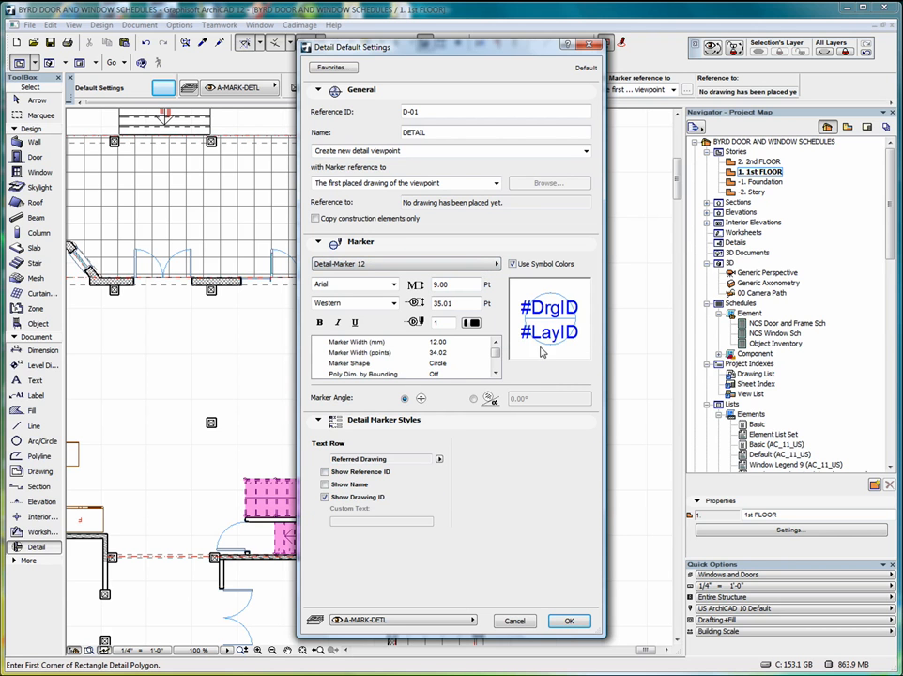
left_click(490, 264)
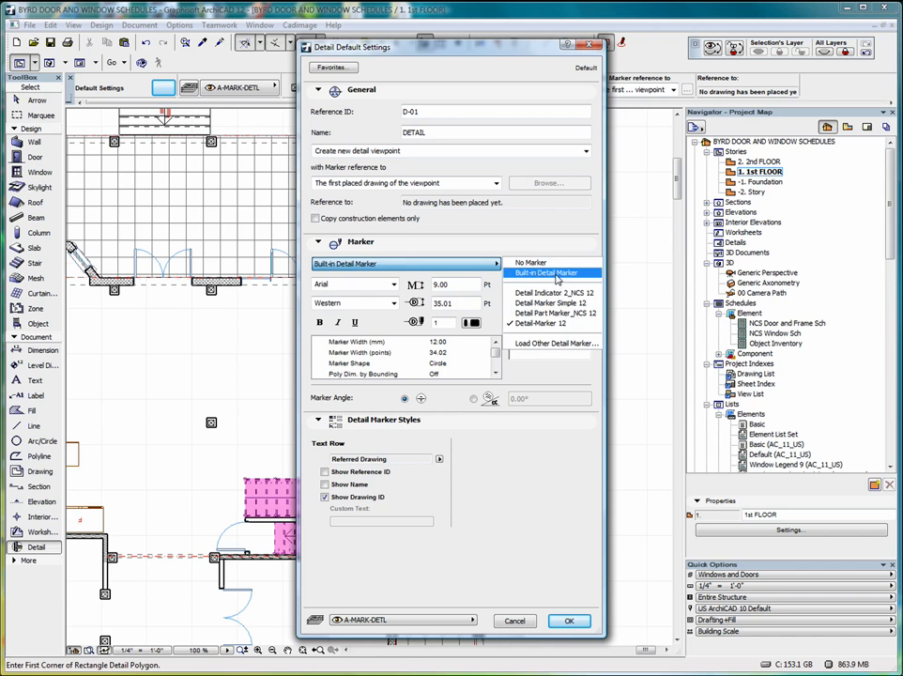
left_click(543, 272)
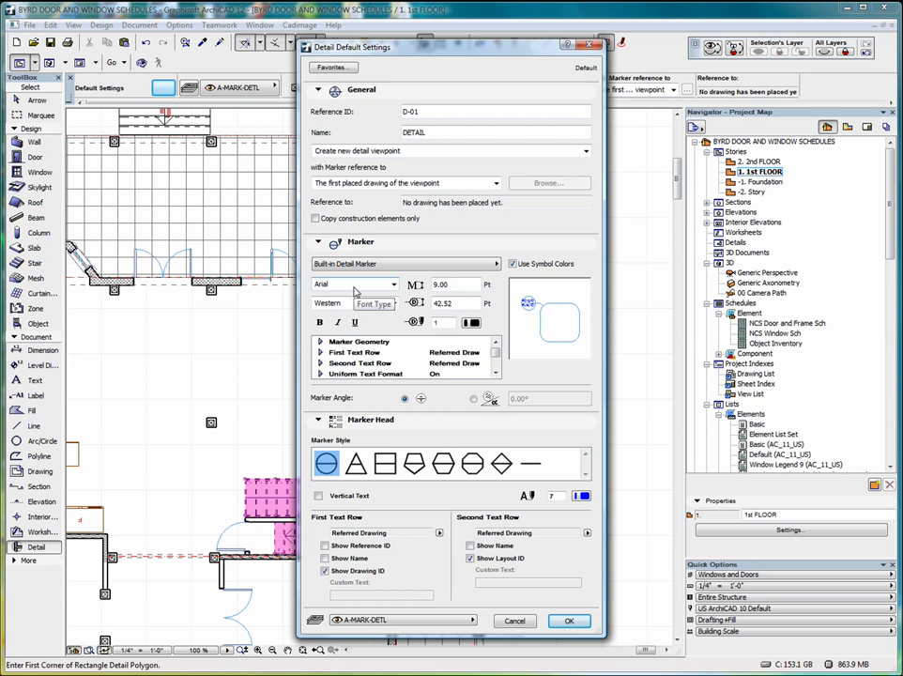
Expand the Marker Geometry parameters and examine the available marker head shapes, keeping Circle.
left_click(342, 343)
left_click(321, 343)
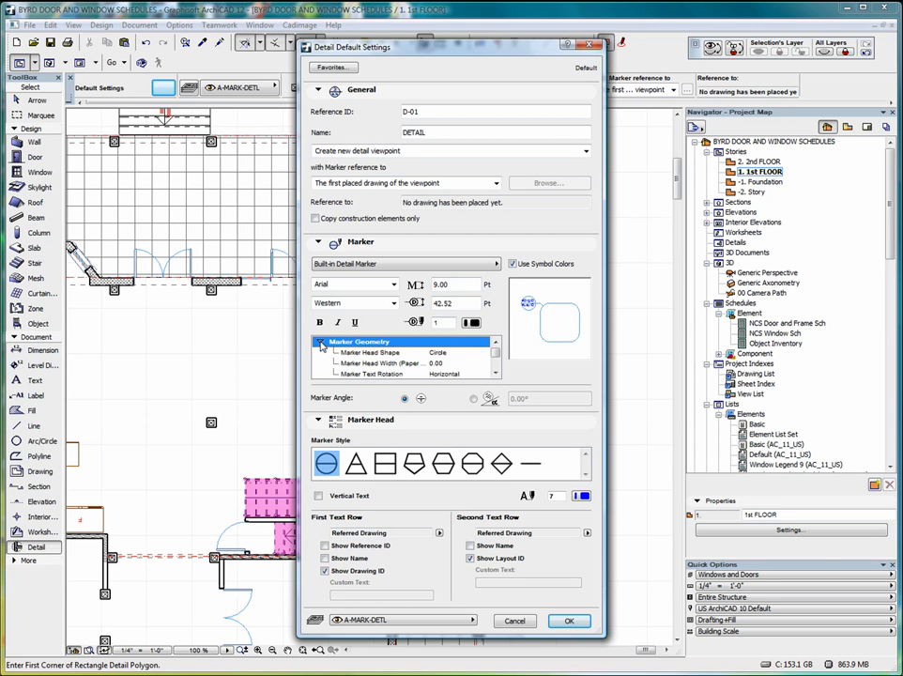
left_click(321, 343)
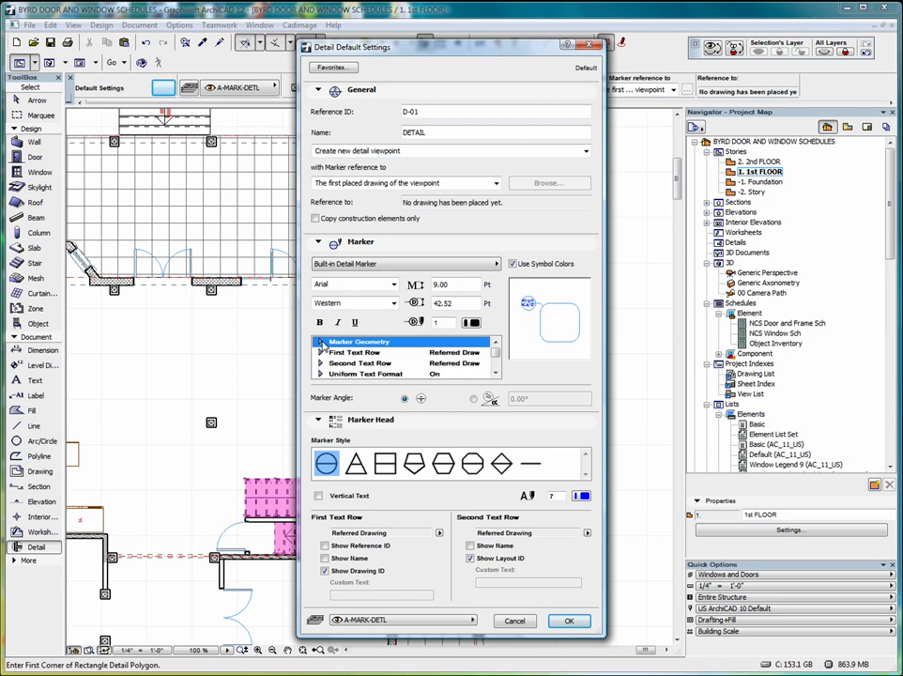
left_click(321, 343)
left_click(346, 352)
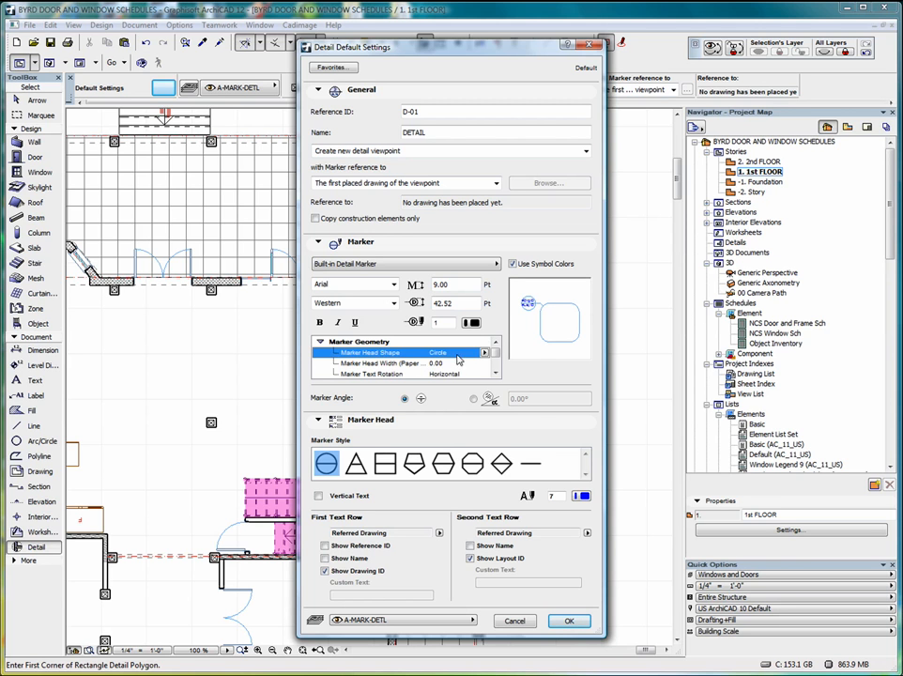
left_click(485, 353)
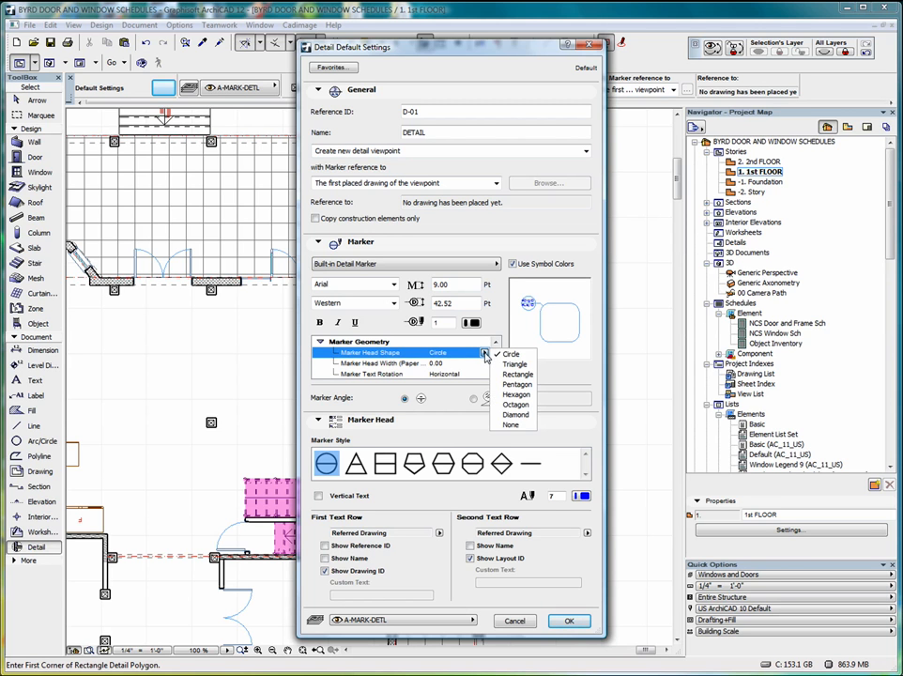
left_click(485, 353)
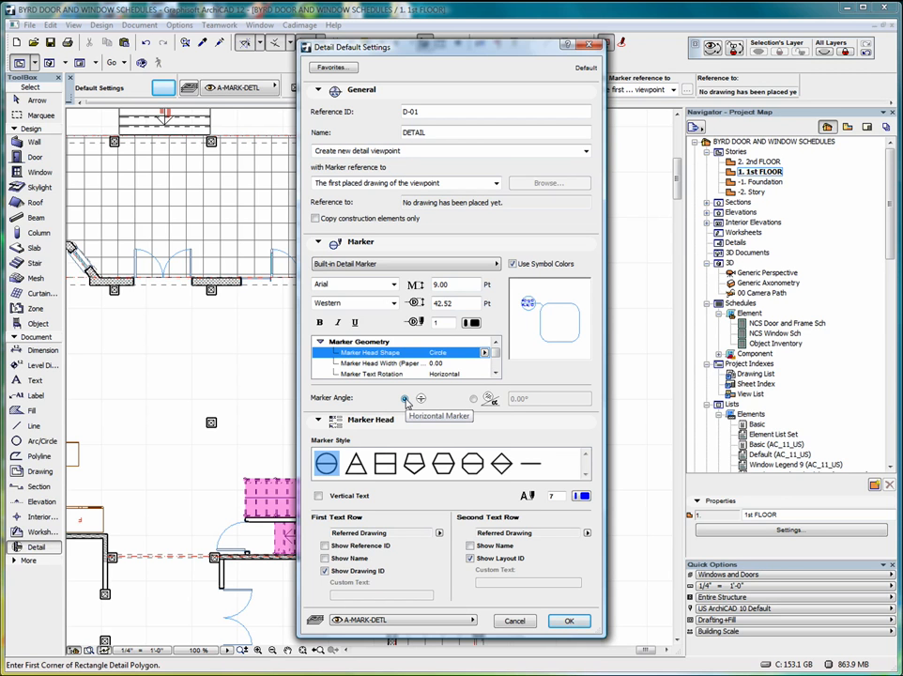
Try the custom marker angle option and return the marker angle to horizontal.
left_click(474, 399)
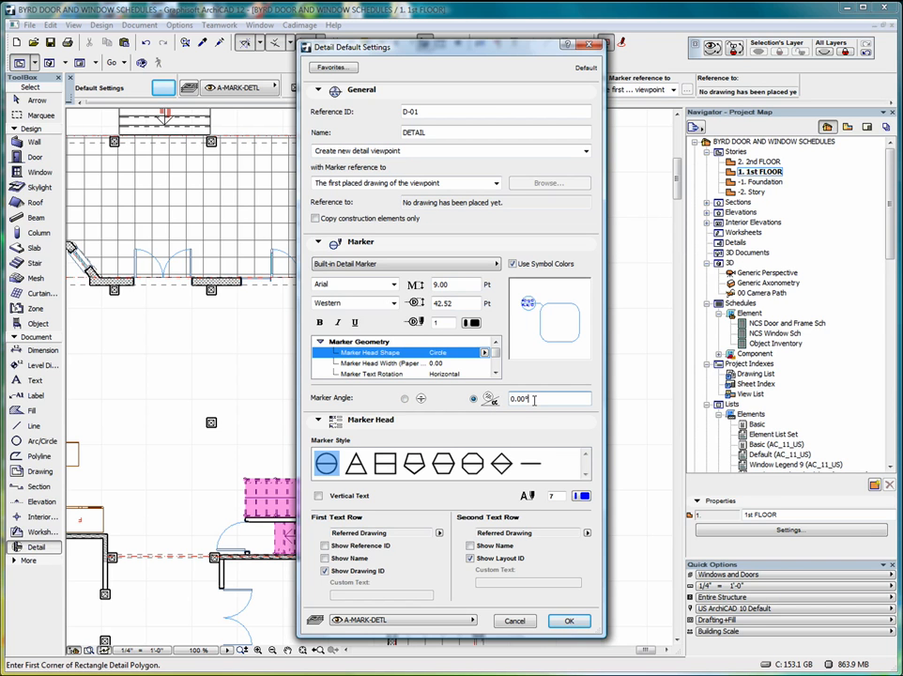
double_click(507, 401)
left_click(475, 399)
left_click(407, 399)
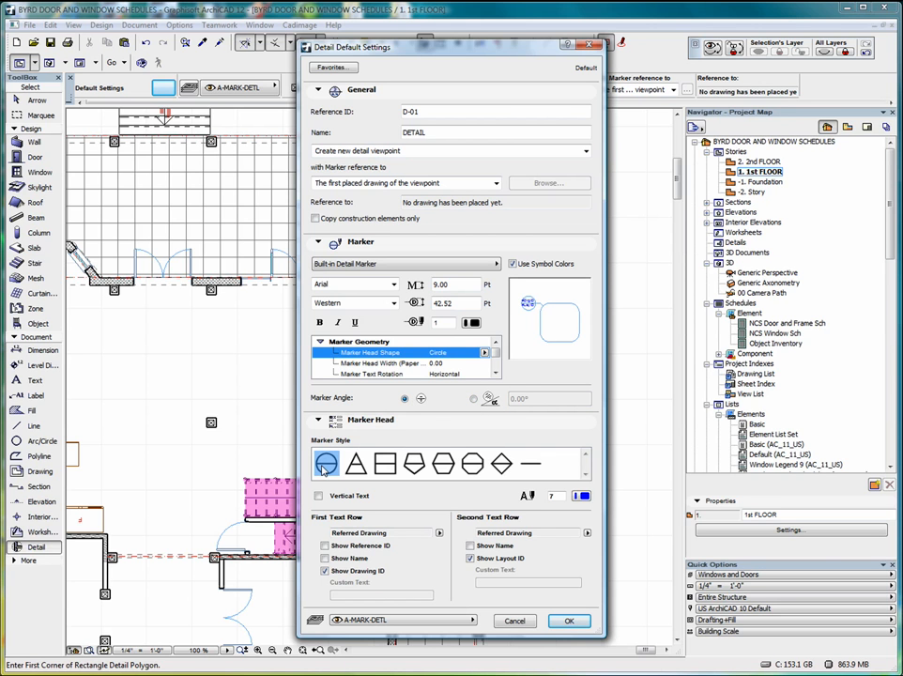
Try the rectangle, octagon and diamond marker head styles, and return the head to the circle.
left_click(414, 463)
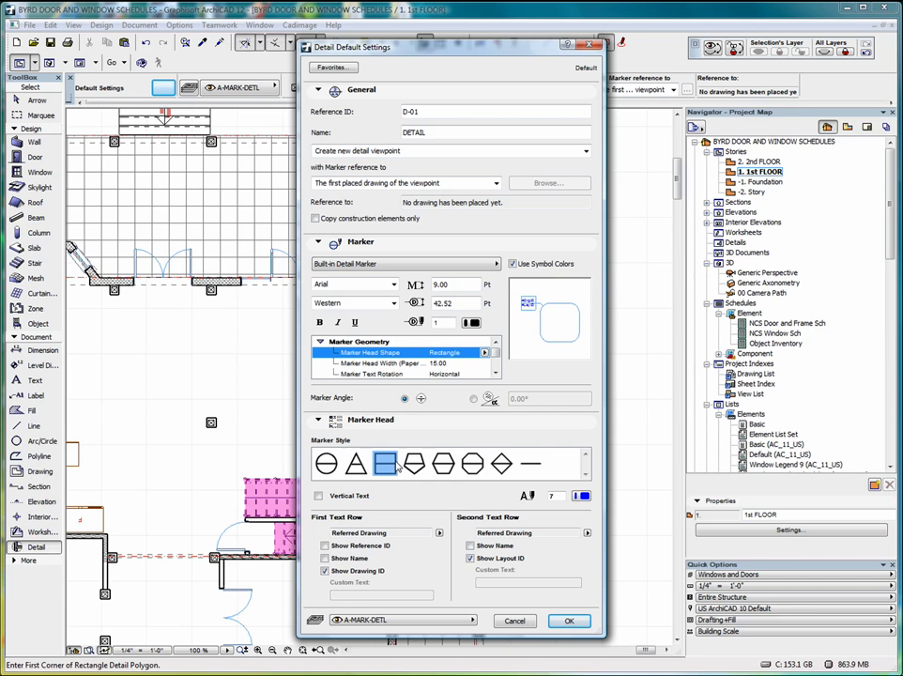
left_click(471, 468)
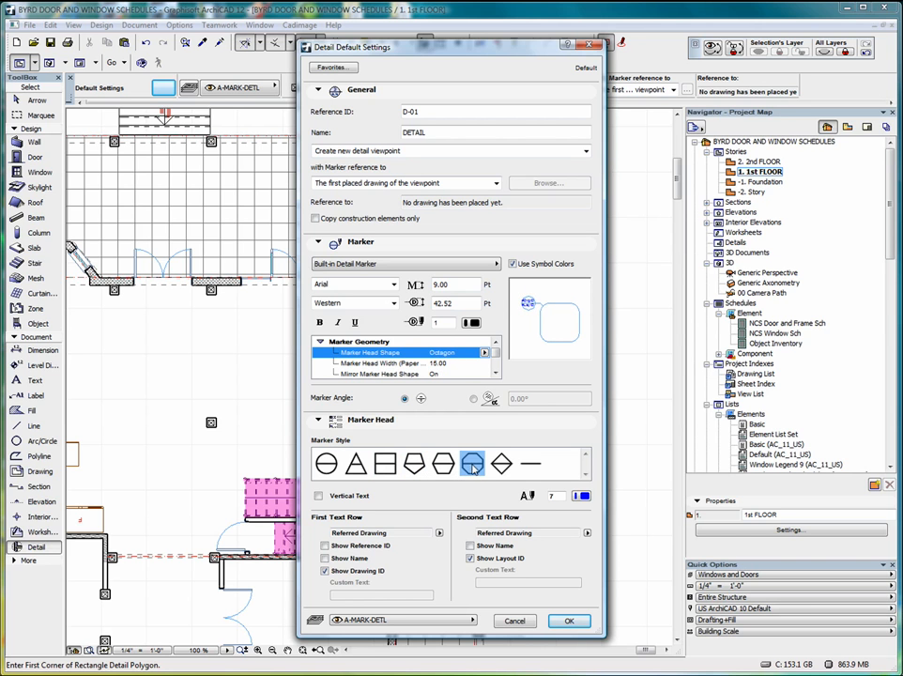
left_click(500, 468)
left_click(326, 463)
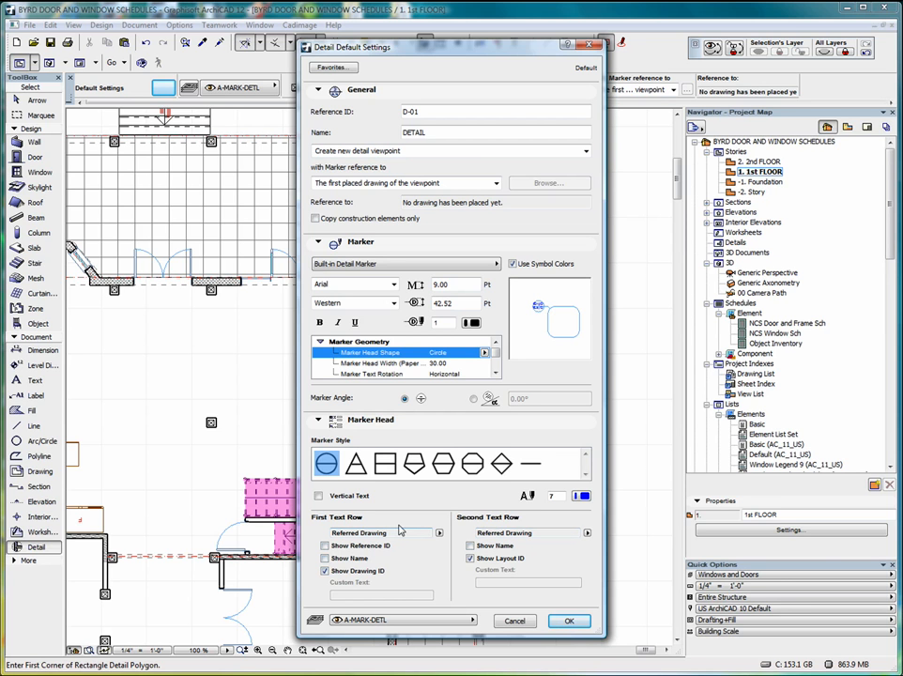
Try the Vertical Text option, leave it off, and check the first text row's source choices, keeping Referred Drawing.
left_click(318, 496)
left_click(318, 496)
left_click(438, 533)
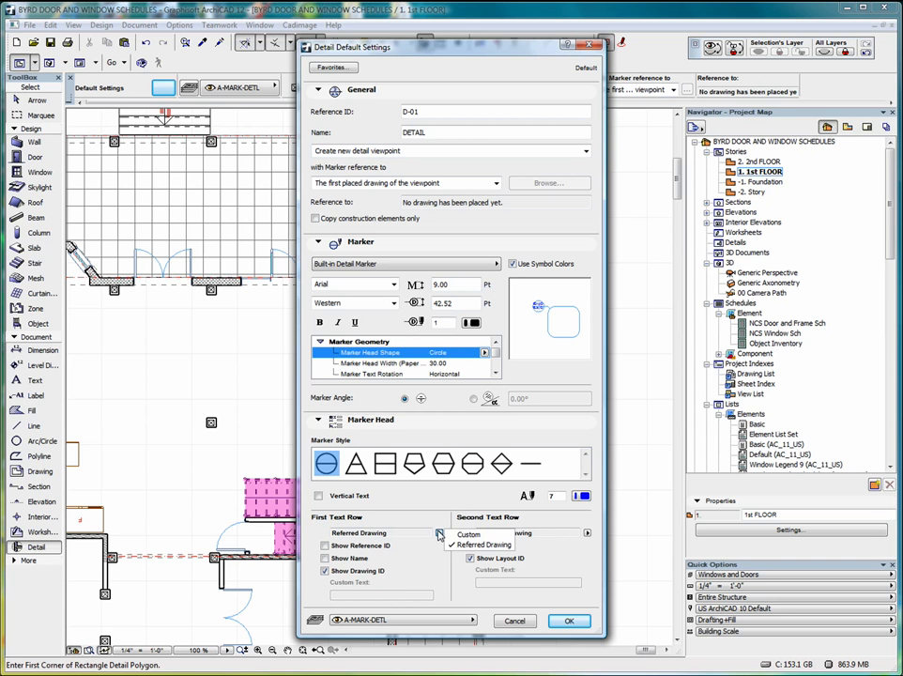
left_click(438, 533)
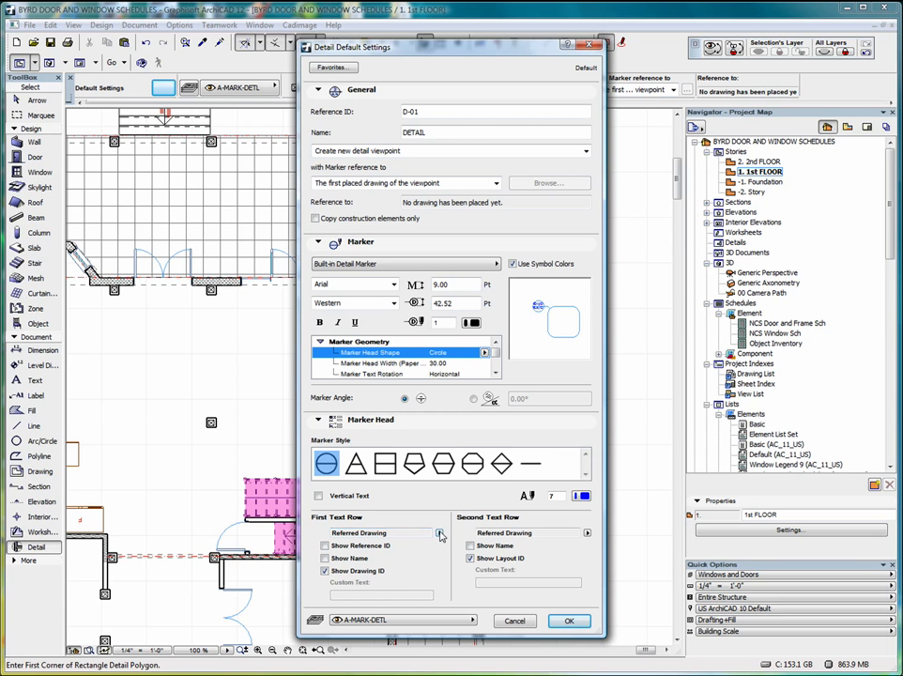
left_click(438, 533)
left_click(438, 533)
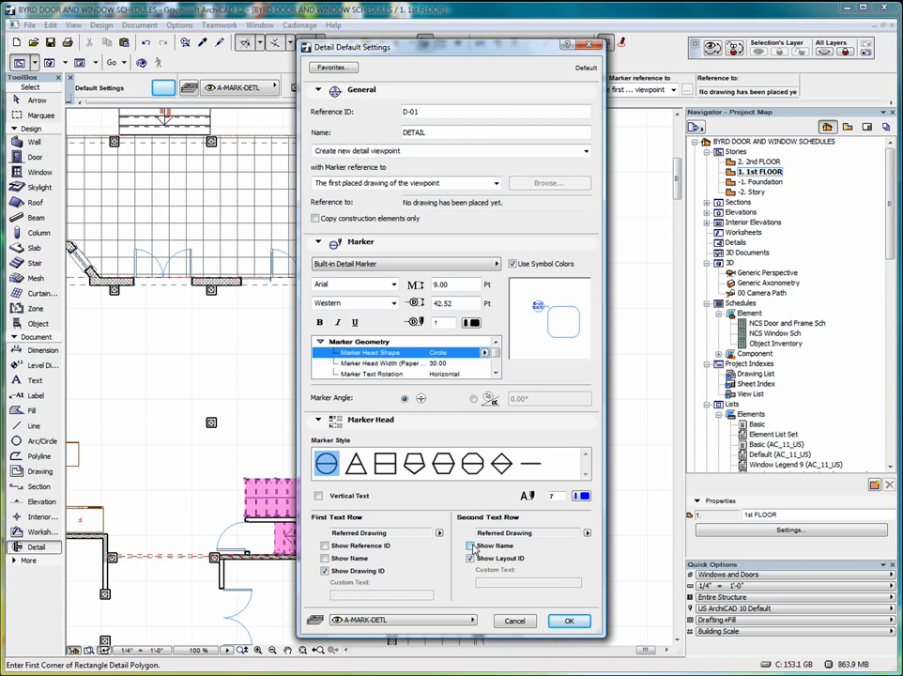
Review the available layers for the detail marker, keep A-MARK-DETL, and accept the Detail default settings.
left_click(420, 620)
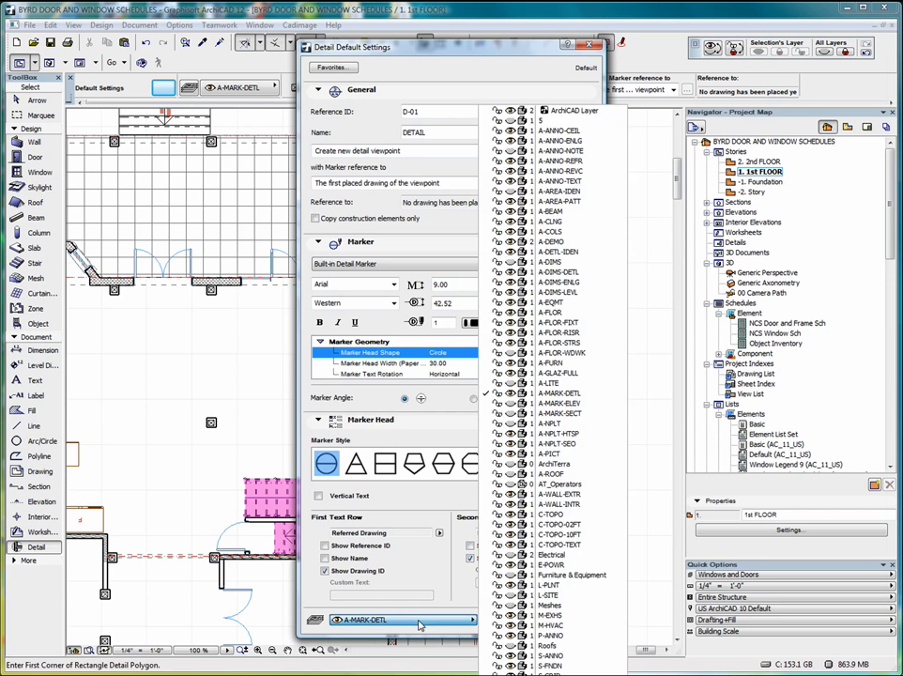
left_click(420, 623)
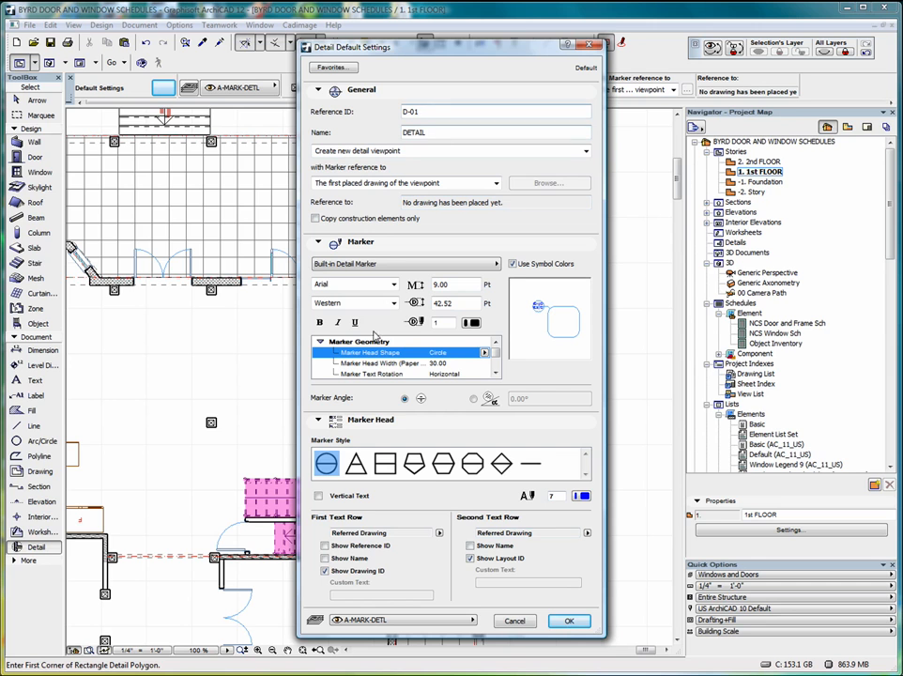
left_click(569, 622)
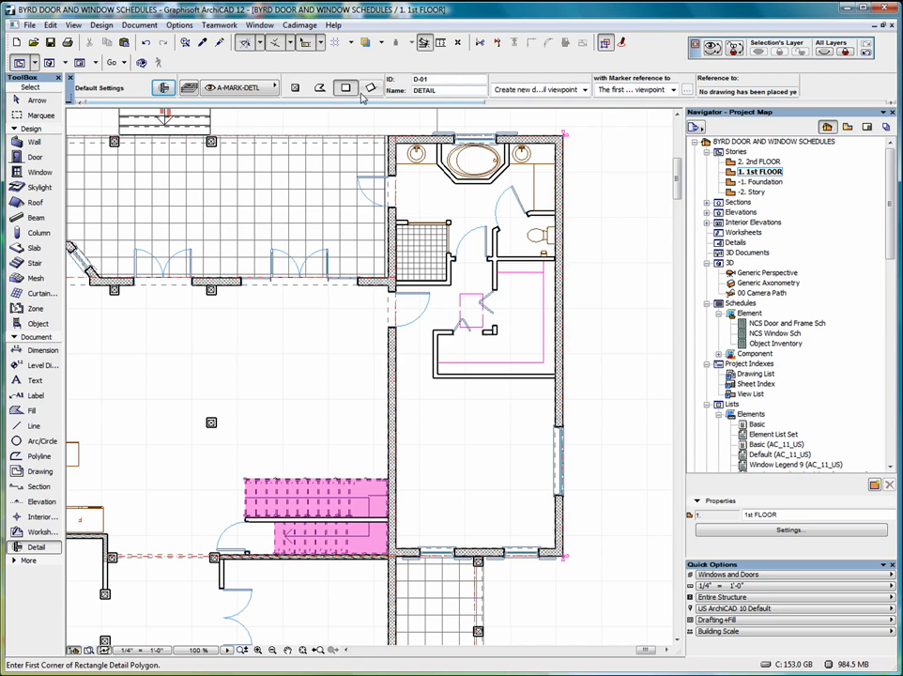
Draw a rectangular detail boundary about 17'-2" by 15'-9" around the bathroom and place its marker just outside the exterior wall.
left_click(296, 88)
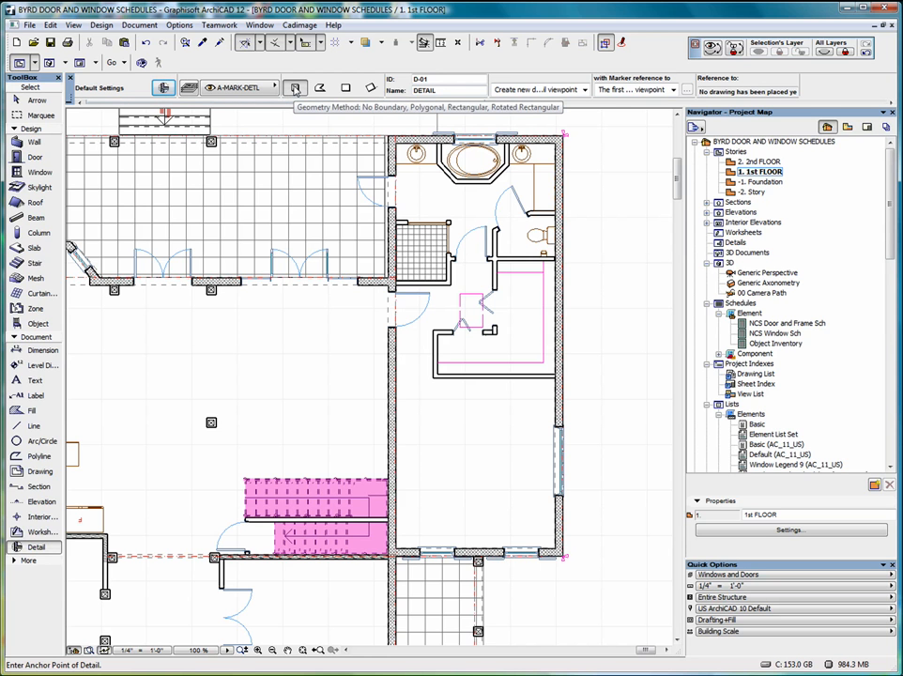
left_click(346, 88)
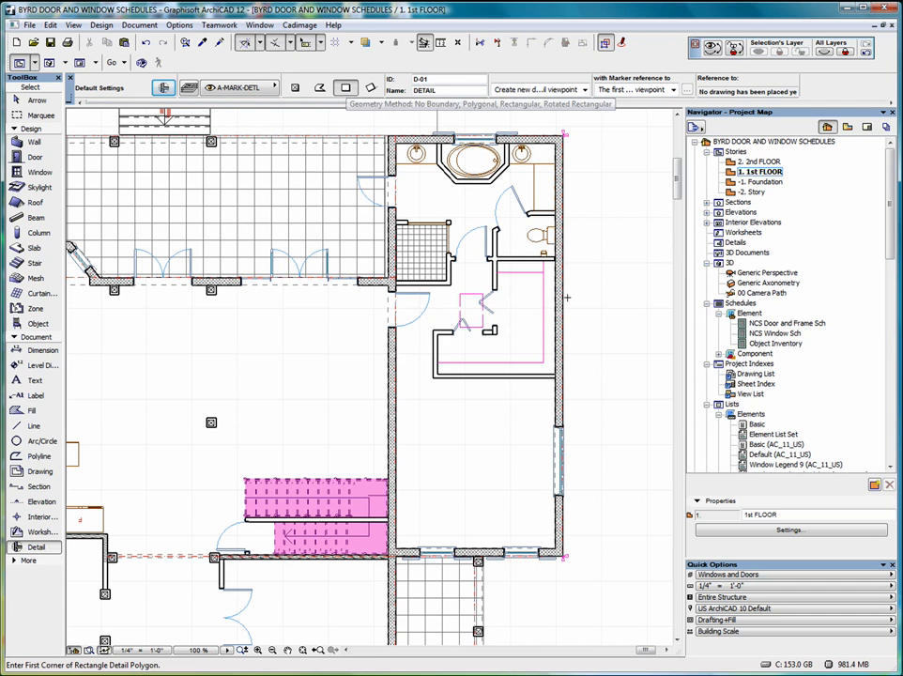
left_click(376, 120)
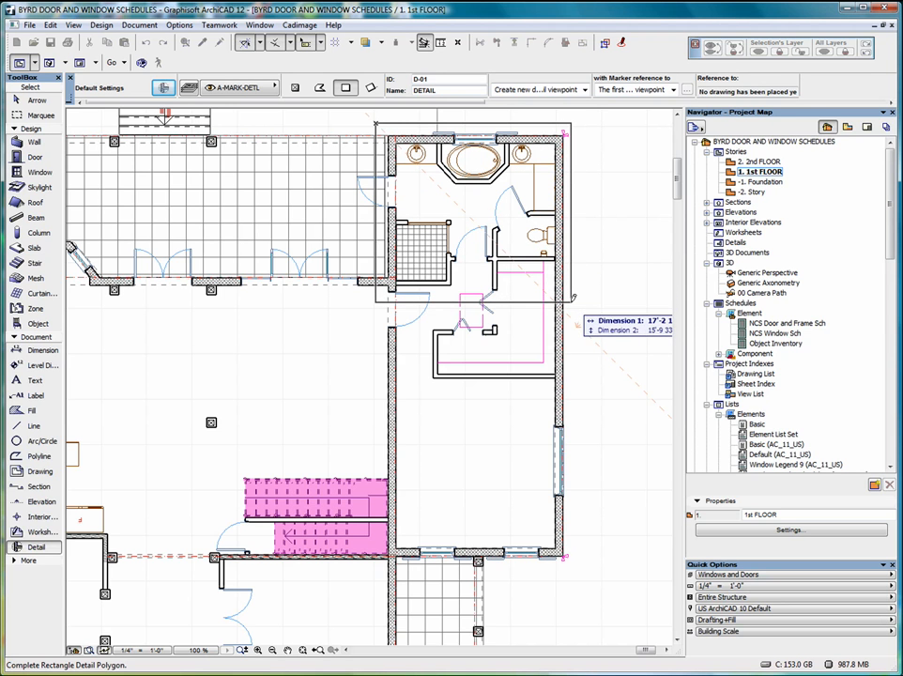
left_click(573, 300)
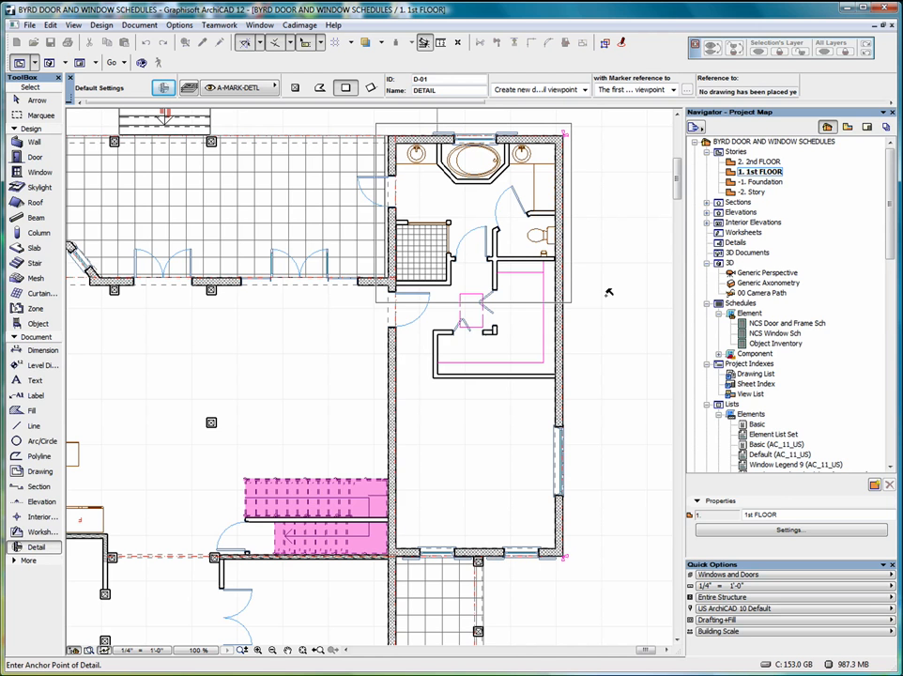
left_click(608, 292)
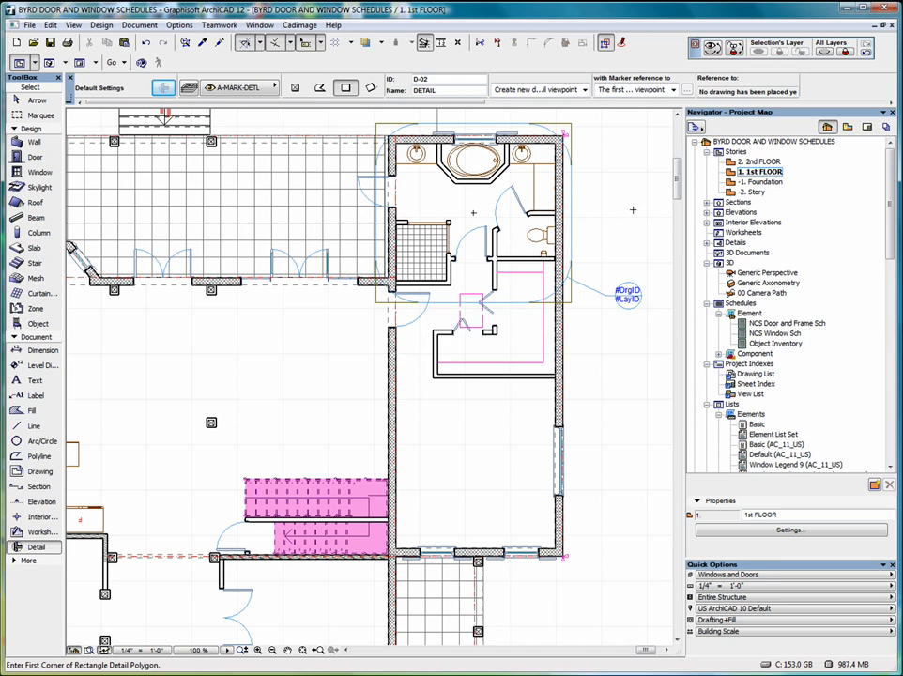
Expand the project's Details and open the D-01 DETAIL drawing.
left_click(707, 243)
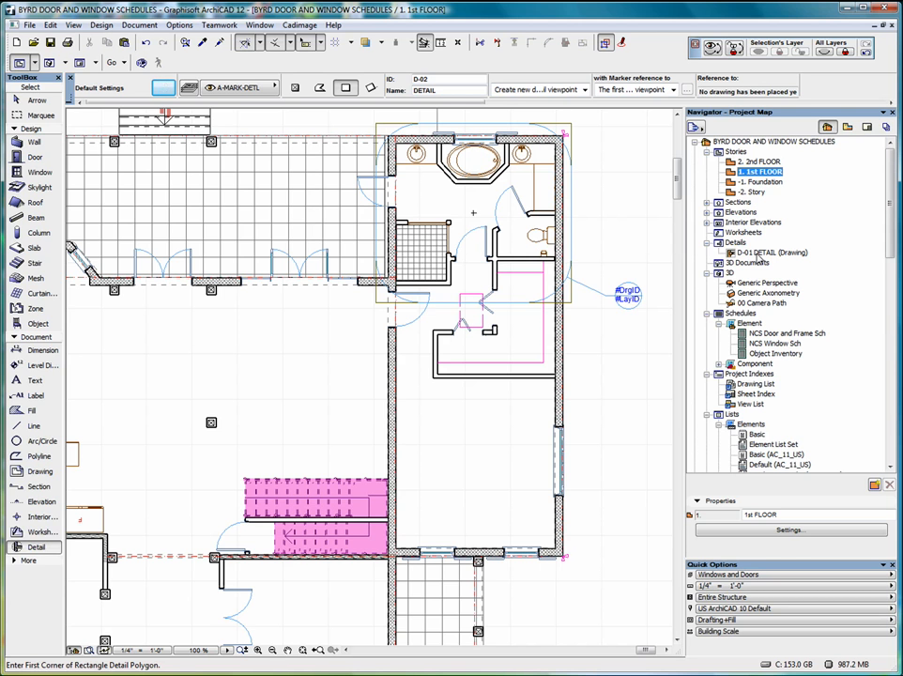
double_click(757, 255)
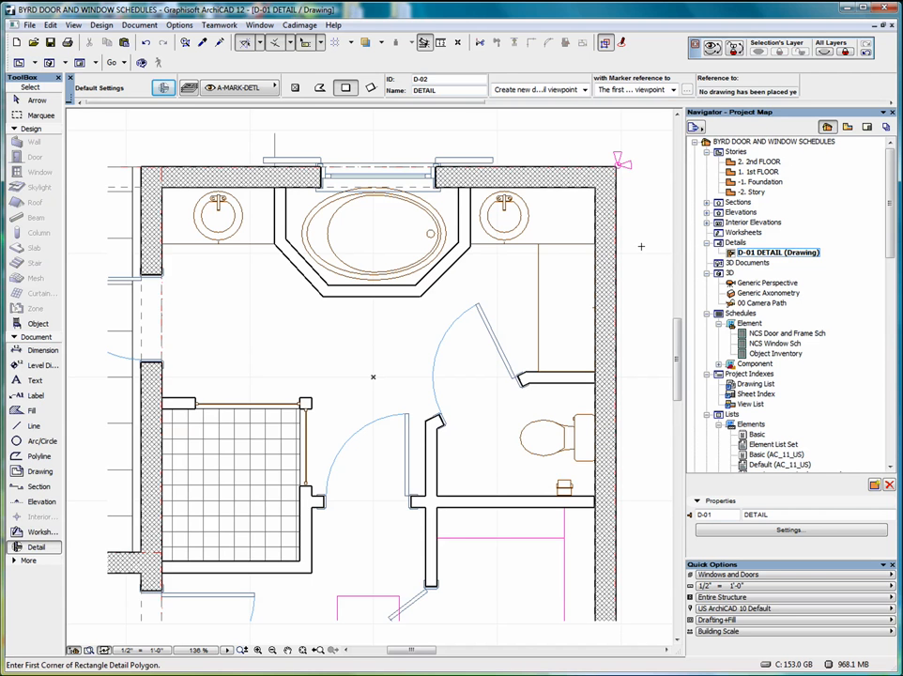
Try moving the counter line in front of the sink nearest the shower down into the room, and undo the move.
left_click(36, 100)
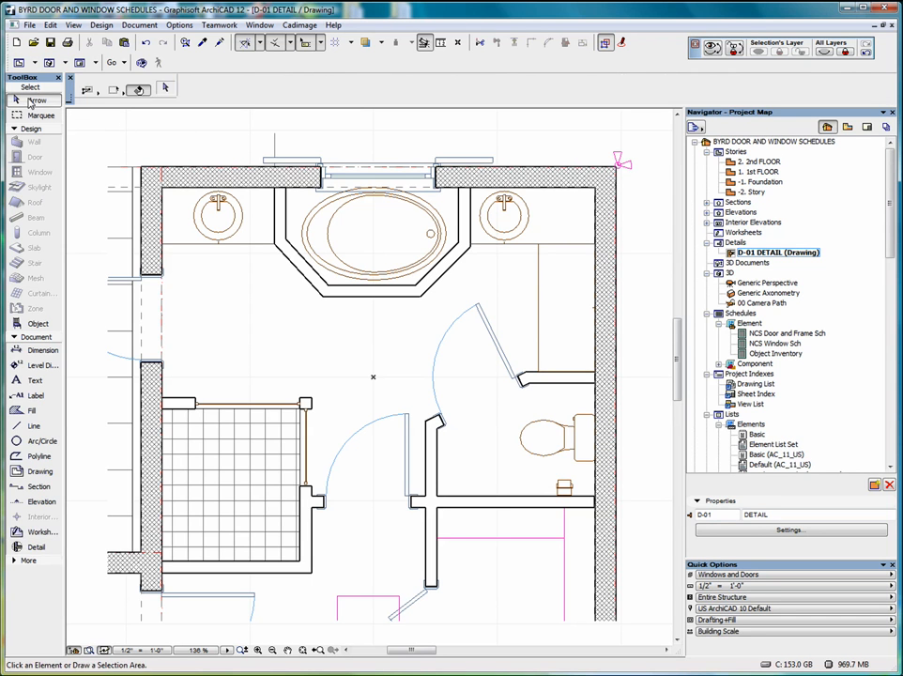
left_click(247, 246)
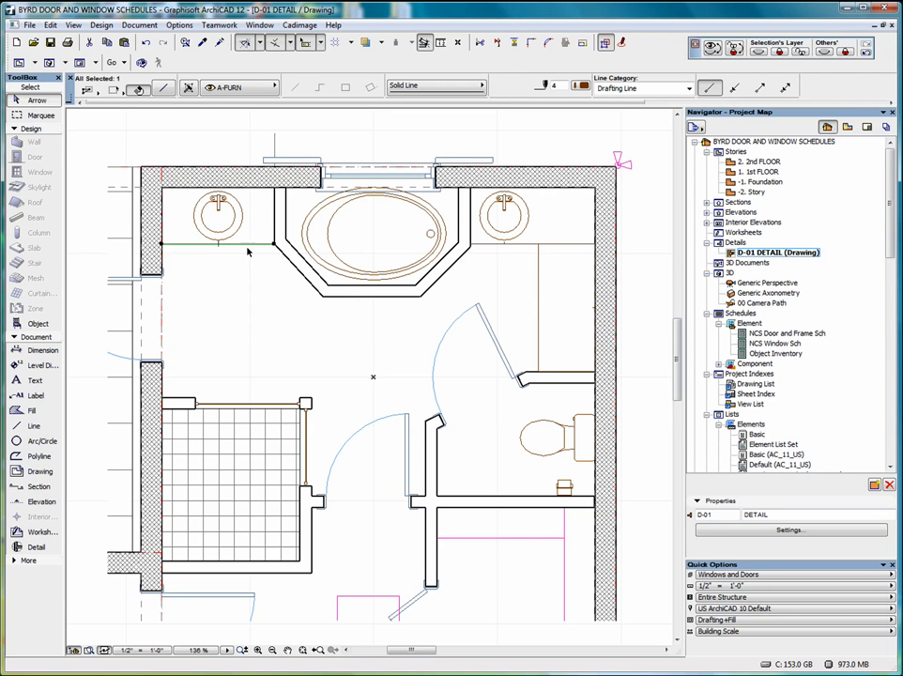
left_click(248, 244)
left_click(263, 303)
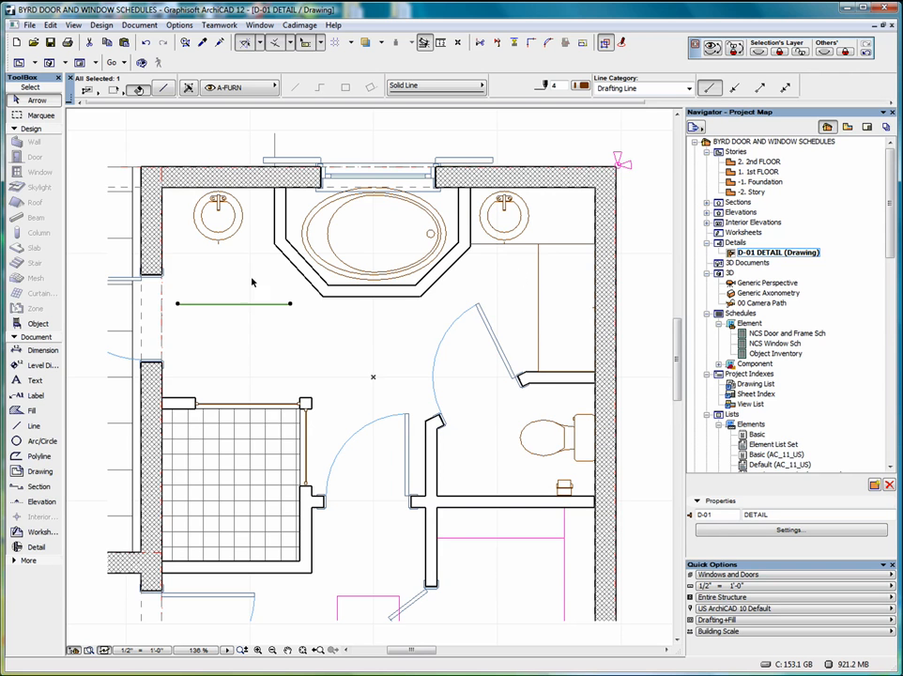
left_click(146, 44)
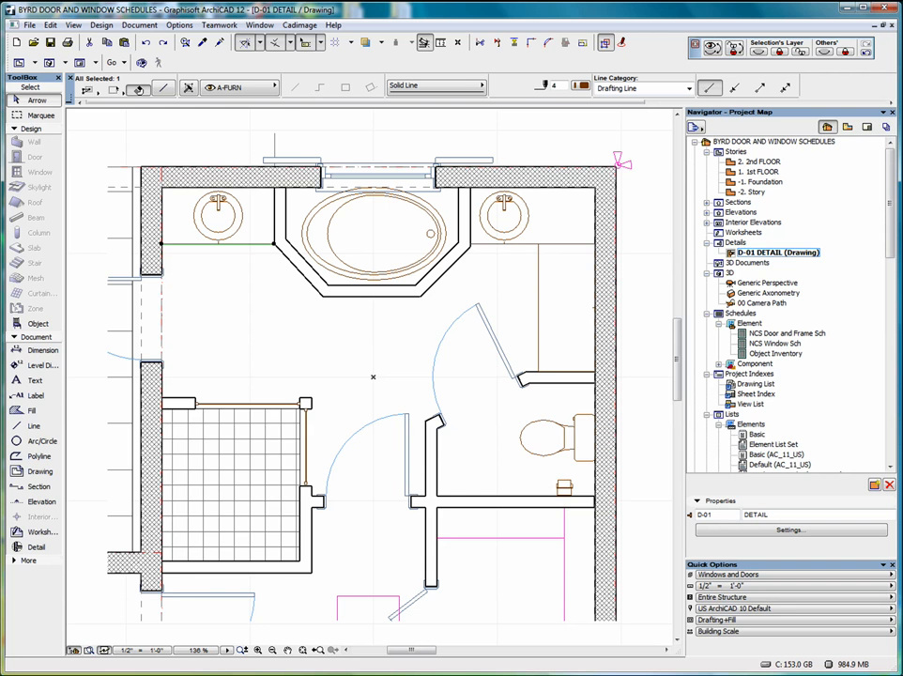
Clear the line selection and try starting a text block at the shower's glass edge.
scroll(364, 343, "down", 1)
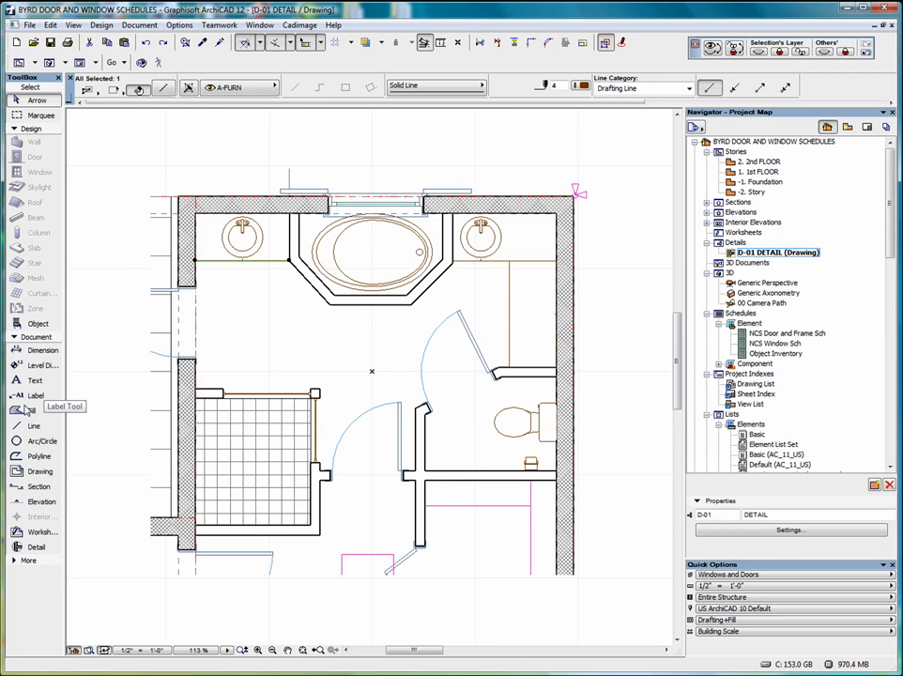
left_click(28, 383)
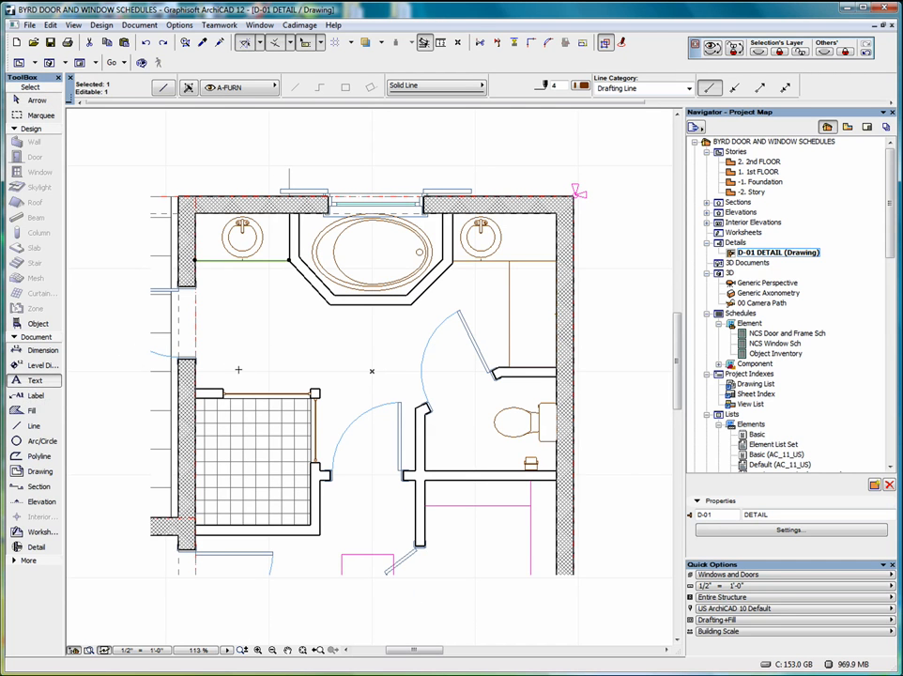
key("Escape")
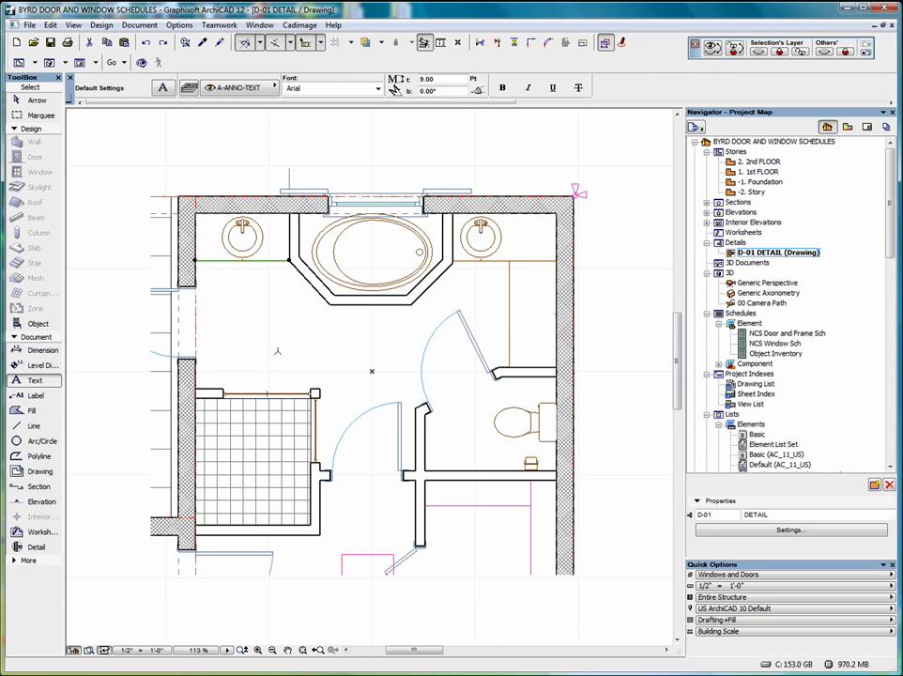
left_click(247, 393)
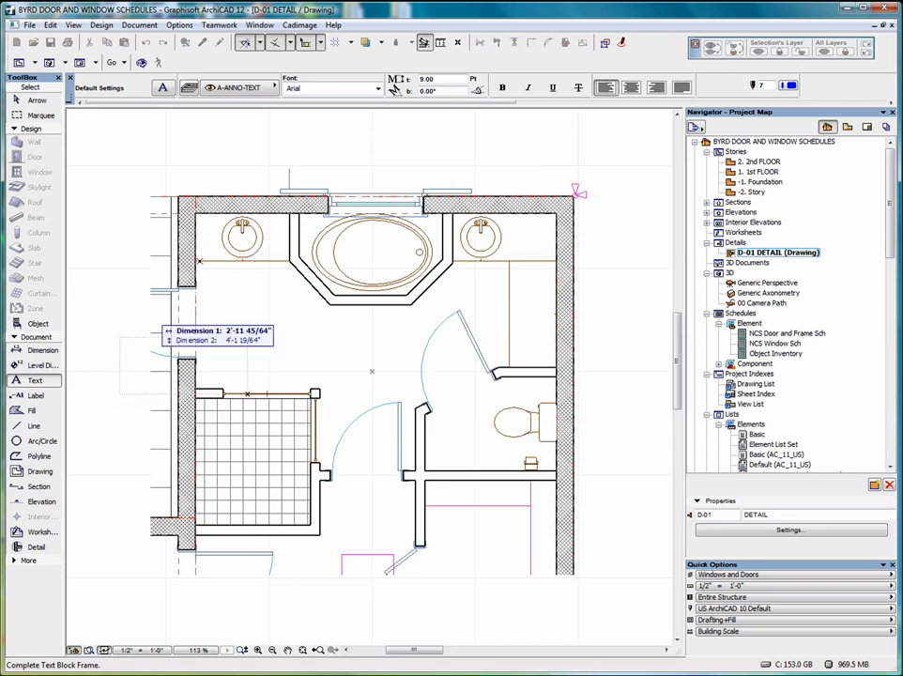
Try adding a label whose leader points to the shower's glass edge, and abandon it.
left_click(36, 395)
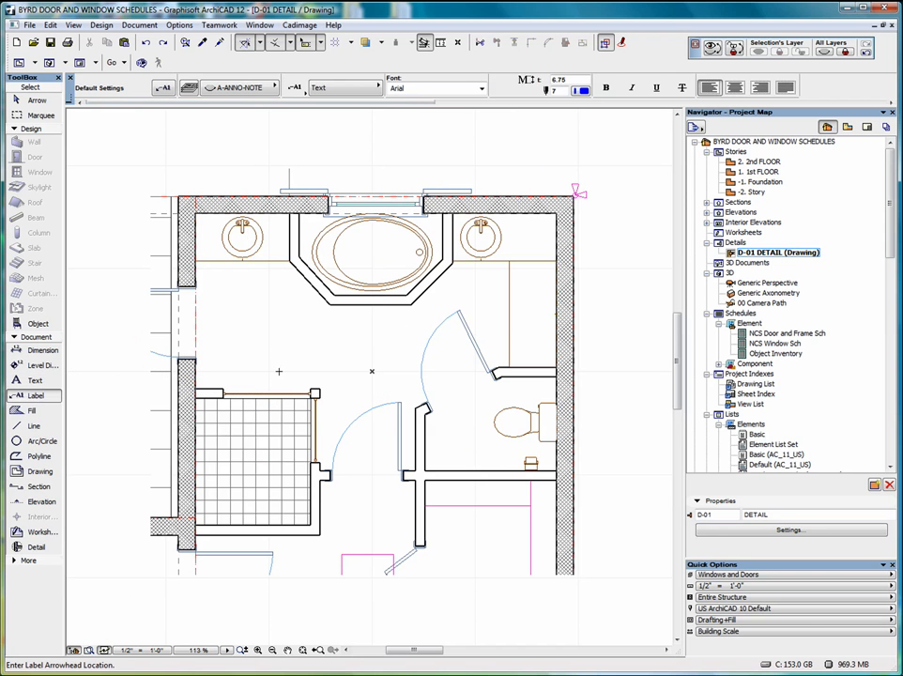
left_click(243, 392)
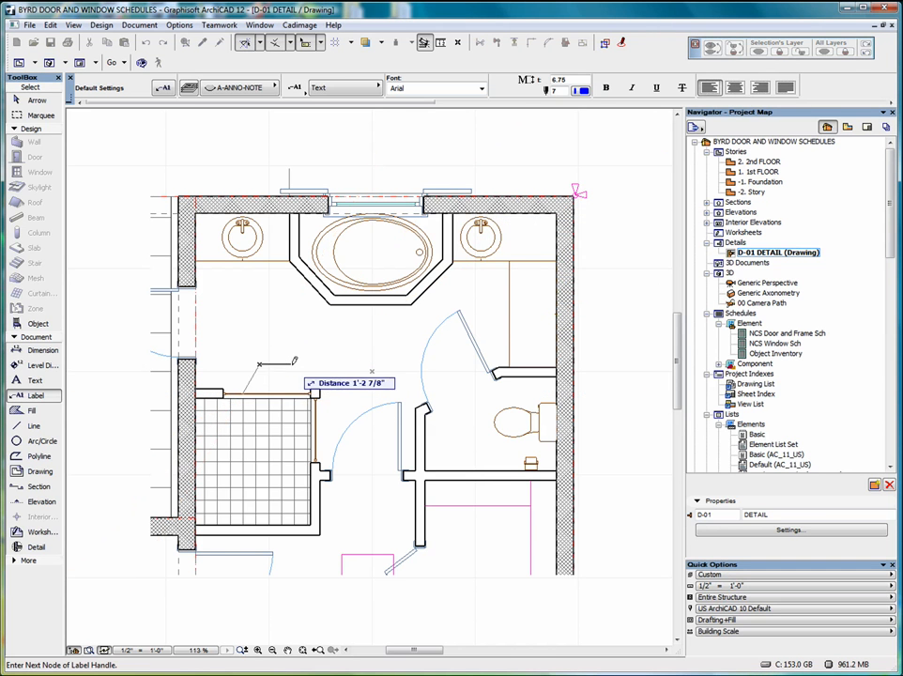
left_click(292, 364)
left_click(381, 371)
key("Escape")
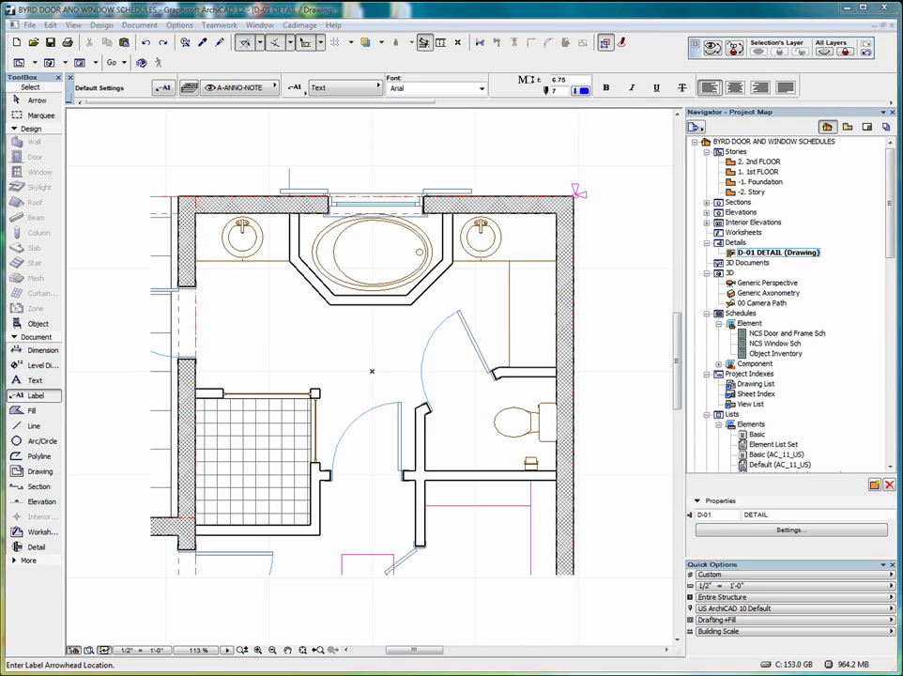
Select everything in the detail drawing and start Linework Consolidation with duplicates deleted and polylines exploded into drawing primitives.
left_click(36, 99)
mouse_move(110, 145)
left_mouse_down()
mouse_move(513, 585)
mouse_move(615, 631)
left_mouse_up()
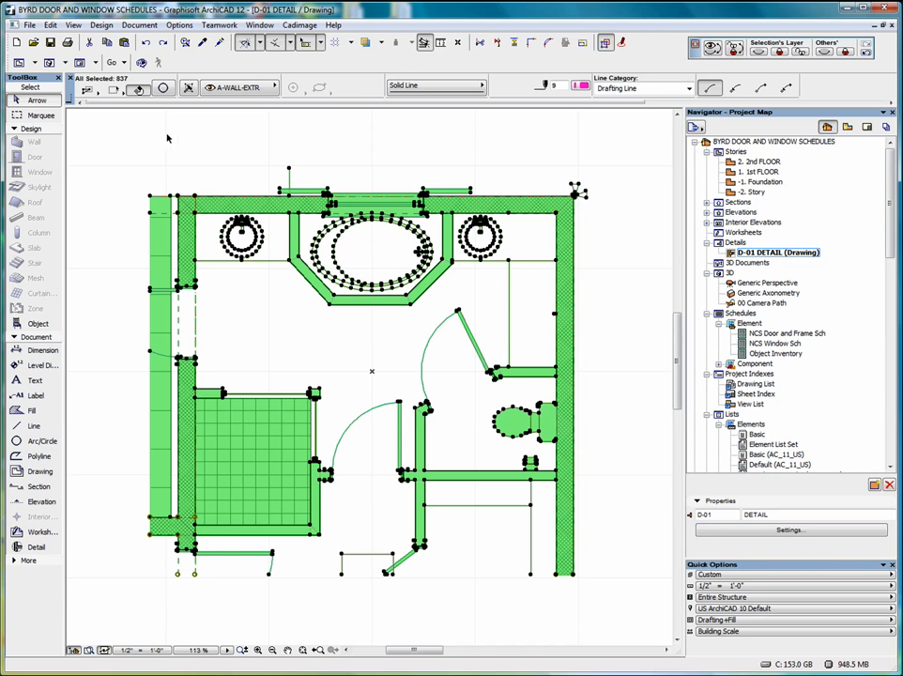
left_click(50, 25)
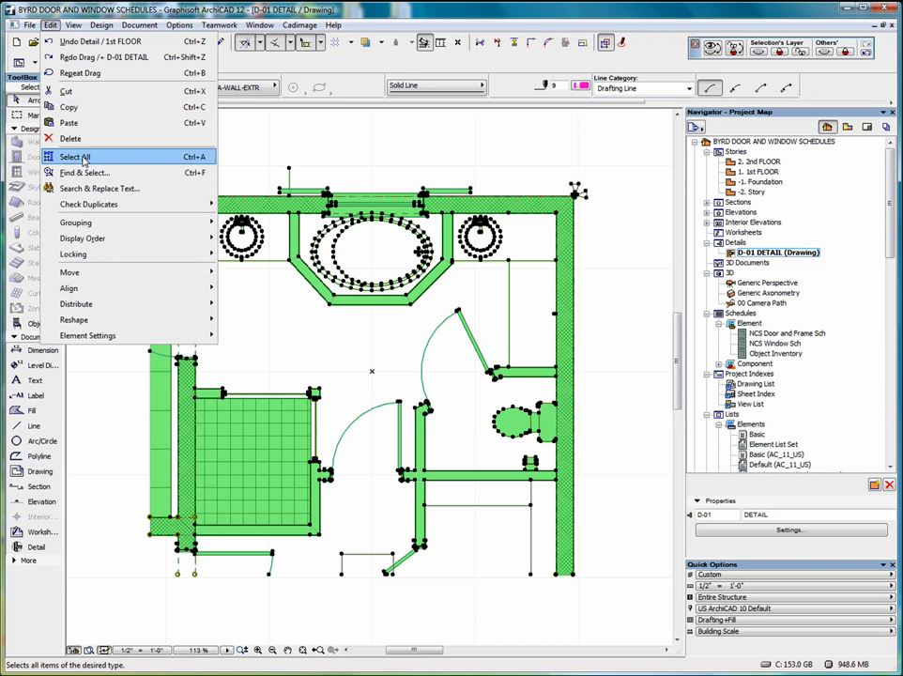
mouse_move(98, 320)
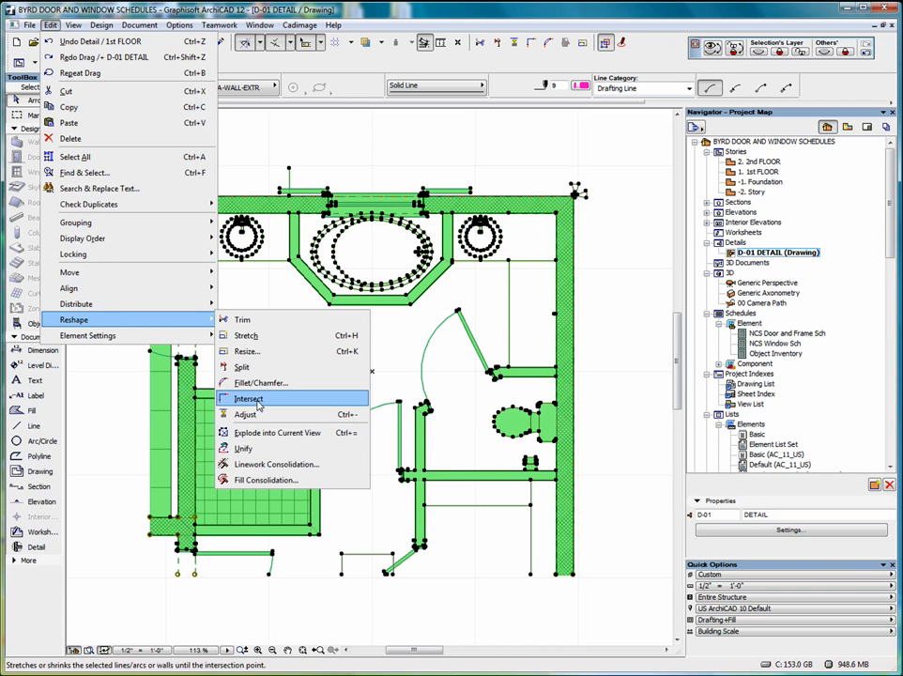
left_click(275, 465)
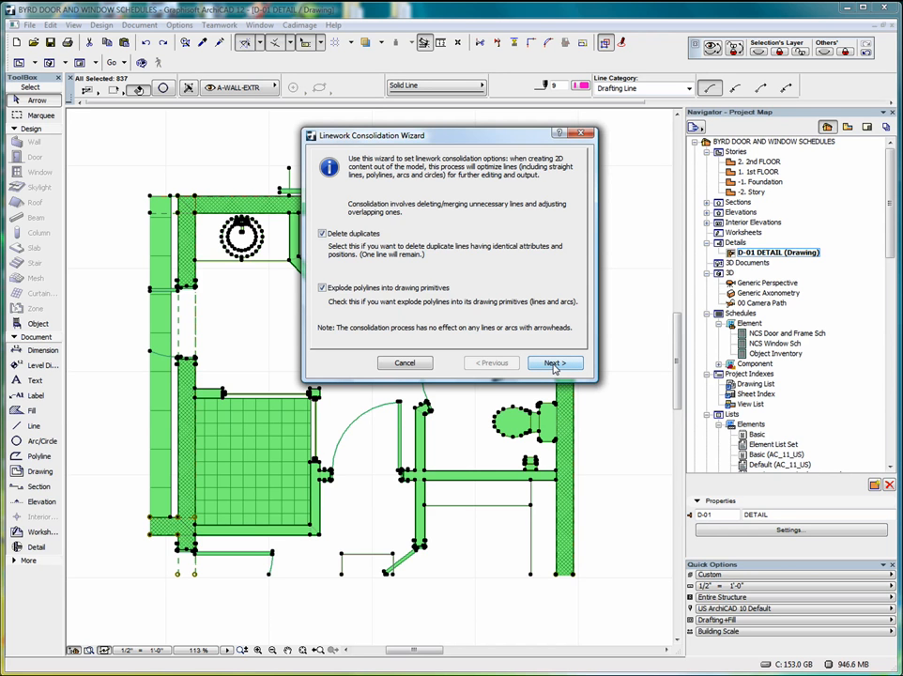
left_click(554, 364)
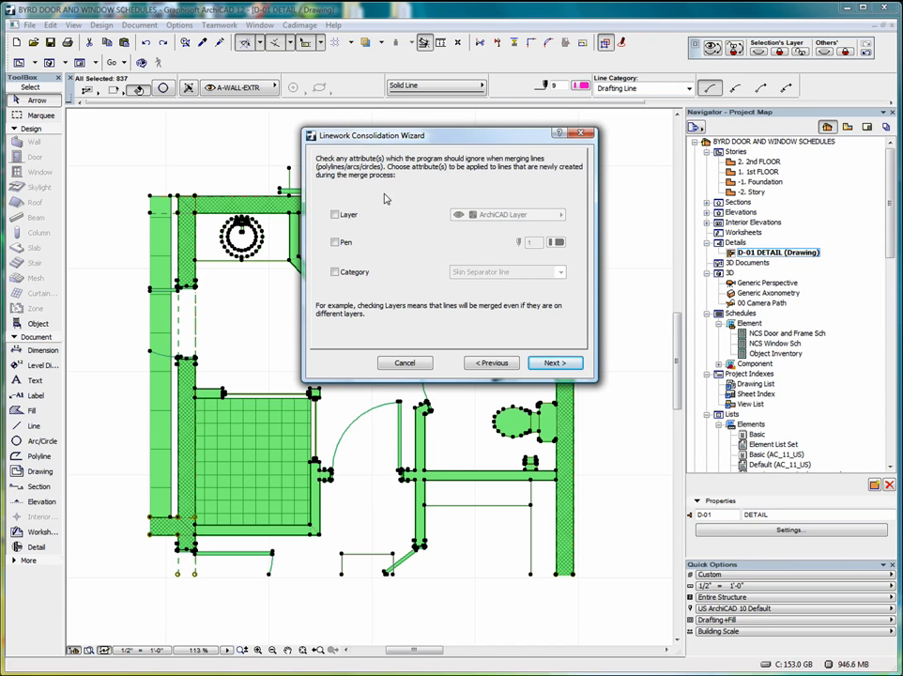
Complete the consolidation without ignoring layer, pen or category, merging connecting and overlapping lines and forcing solid lines, and clear the selection.
left_click(559, 365)
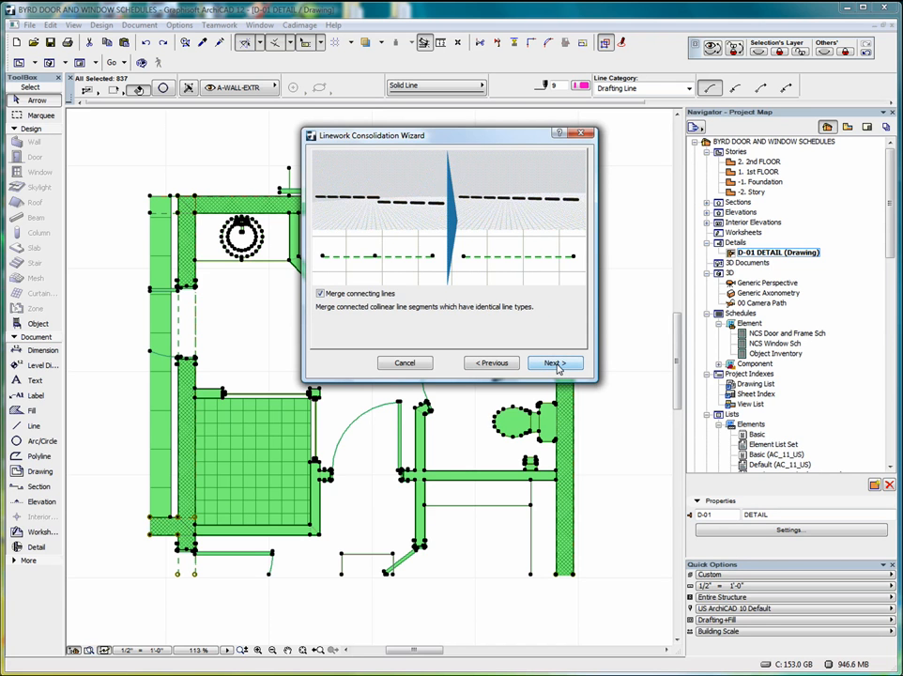
left_click(558, 365)
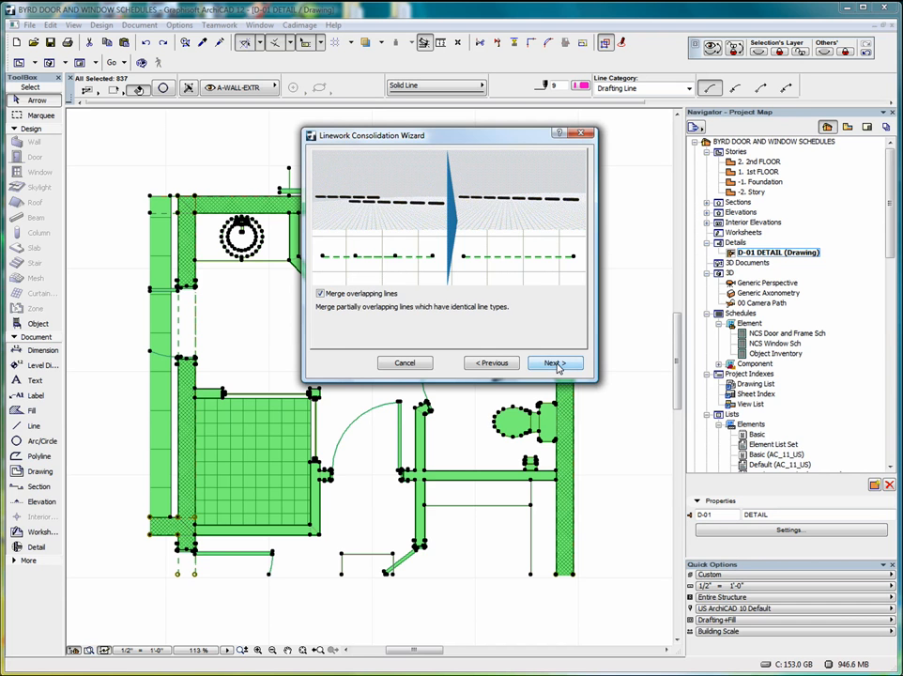
left_click(559, 365)
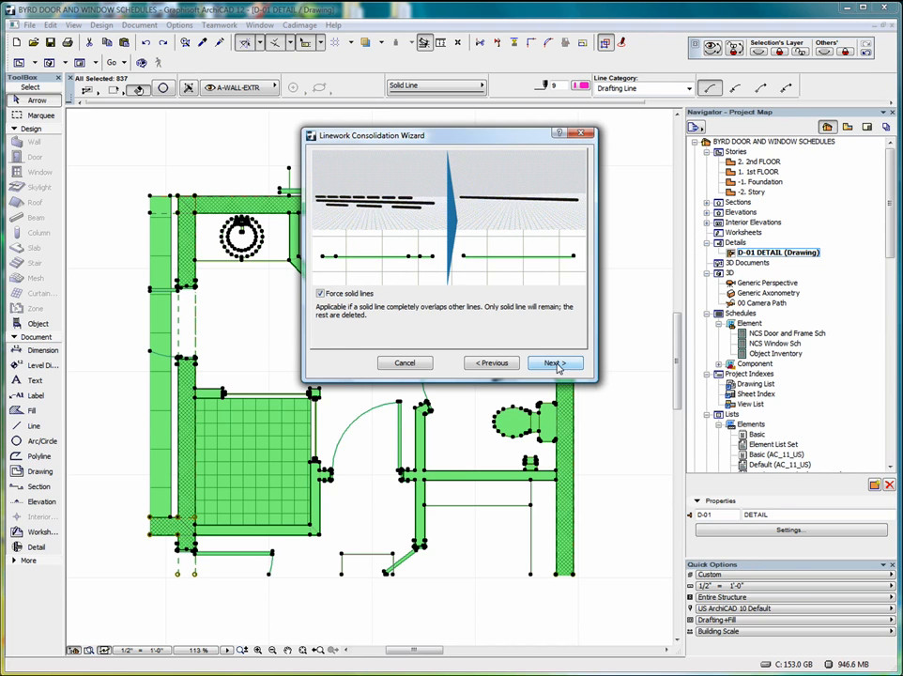
left_click(559, 365)
left_click(556, 365)
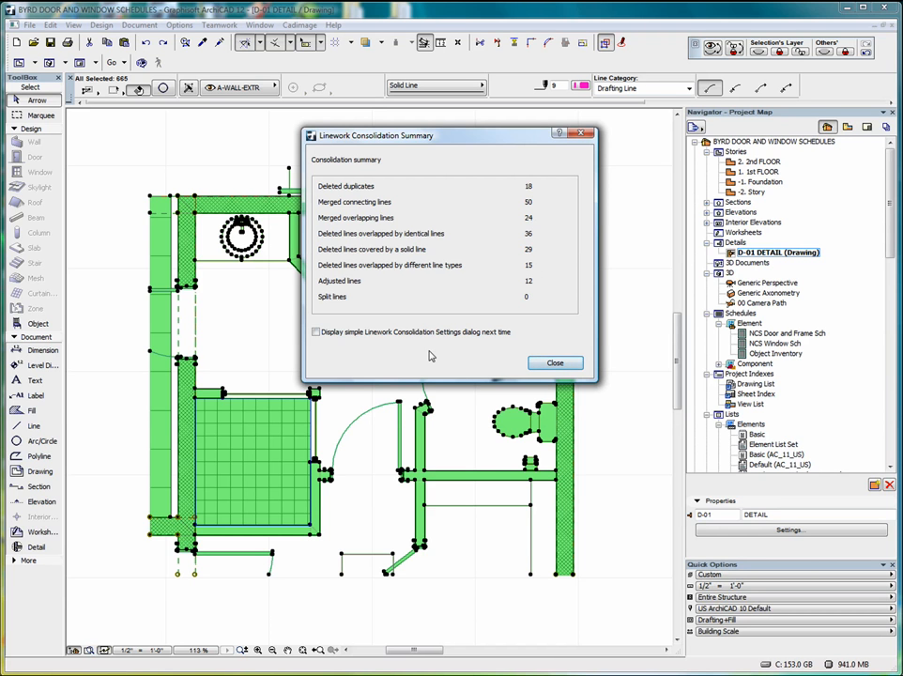
left_click(554, 363)
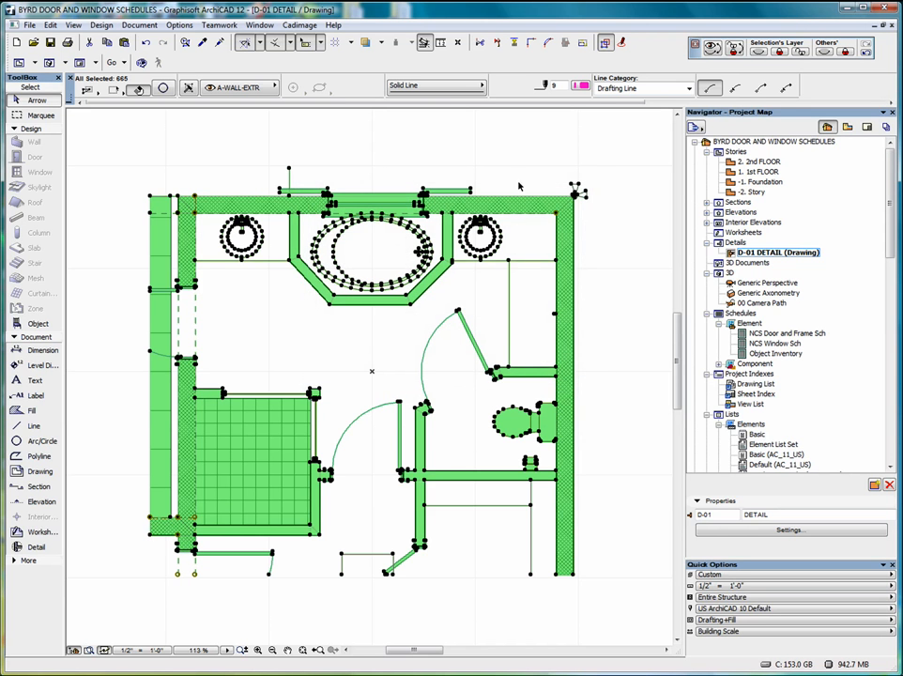
left_click(516, 167)
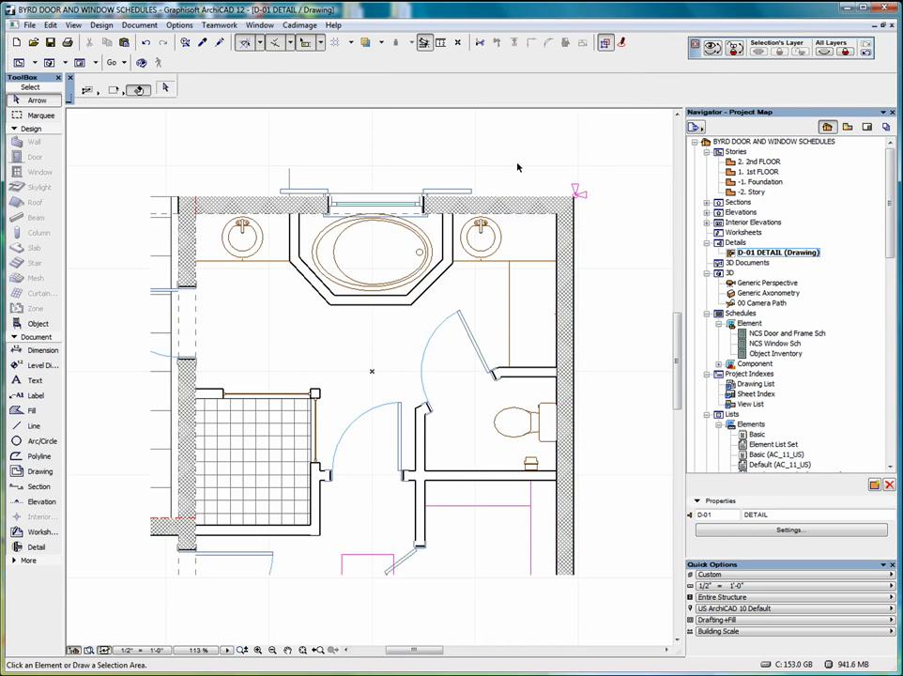
Try moving the tub surround's diagonal edge line and the upper exterior wall's outer line, and undo both moves.
left_click_drag(437, 287, 454, 303)
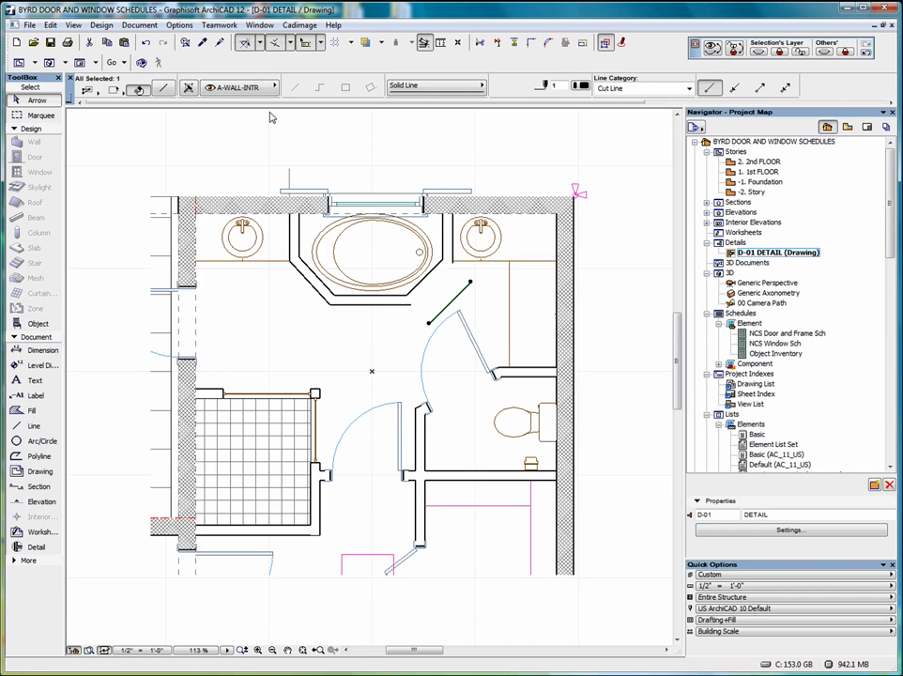
left_click(146, 42)
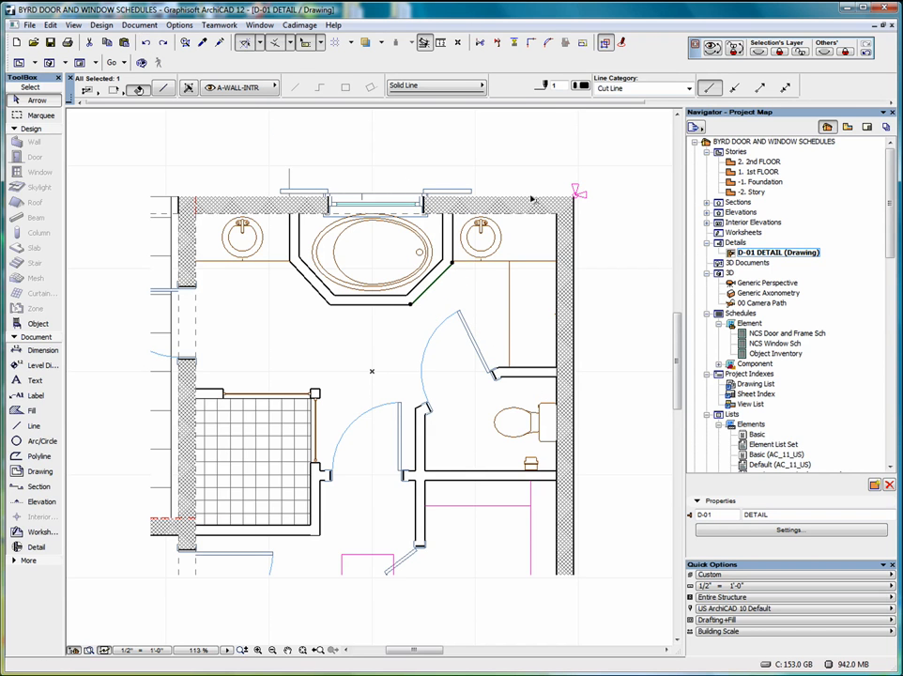
left_click(527, 195)
left_click(532, 193)
left_click(536, 152)
key("ctrl+z")
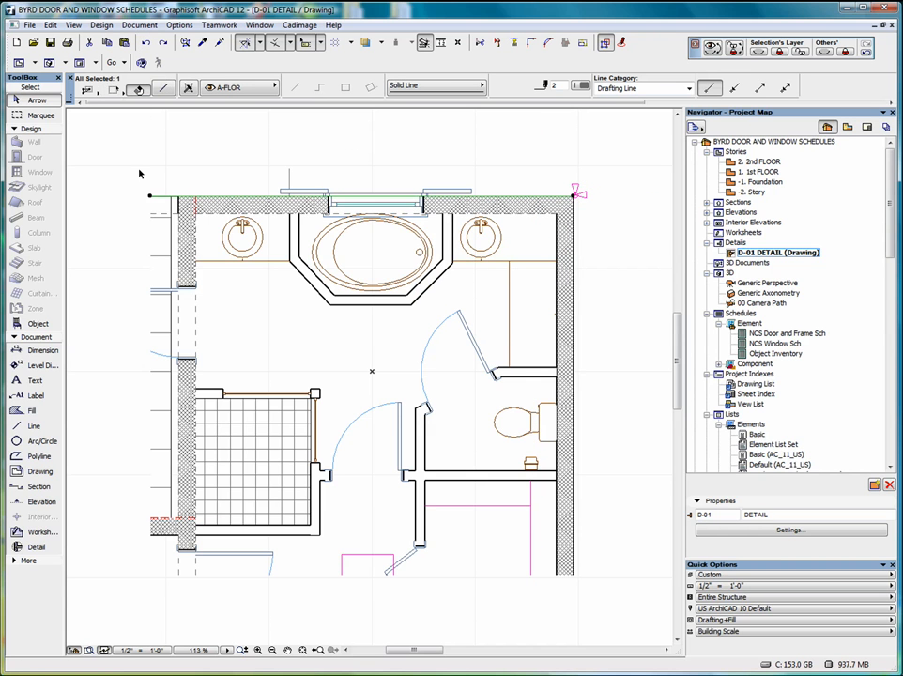
left_click(139, 174)
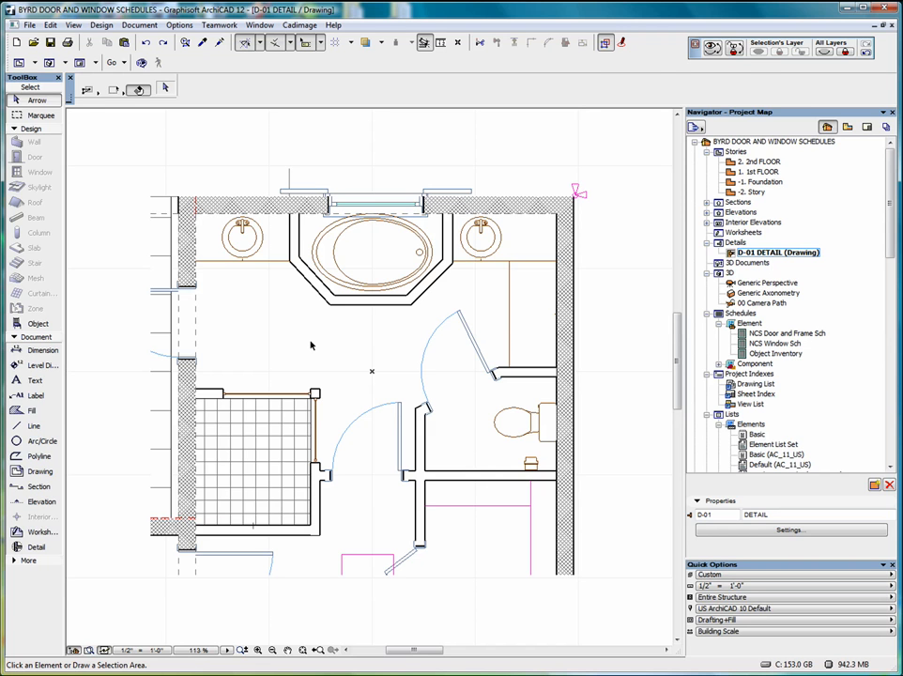
Create a rectangular detail around the toilet compartment, placing its marker just outside the exterior wall.
left_click(35, 546)
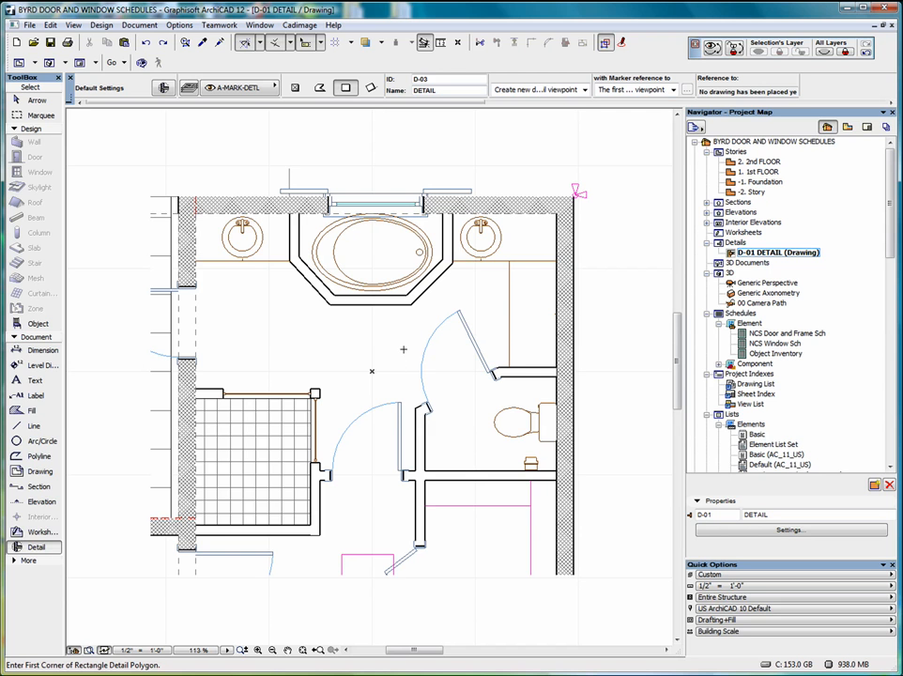
left_click(399, 342)
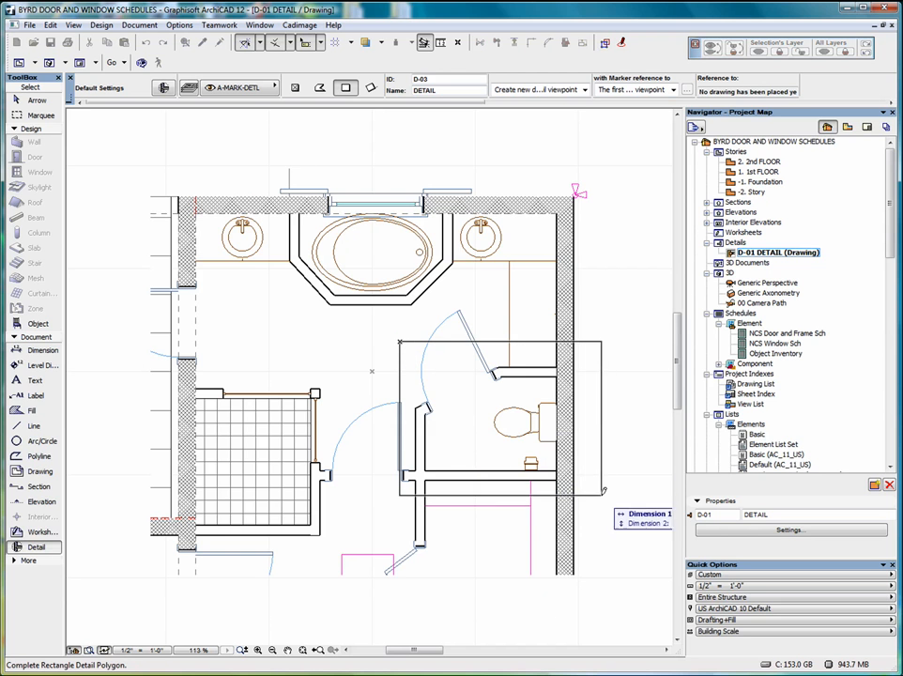
left_click(591, 500)
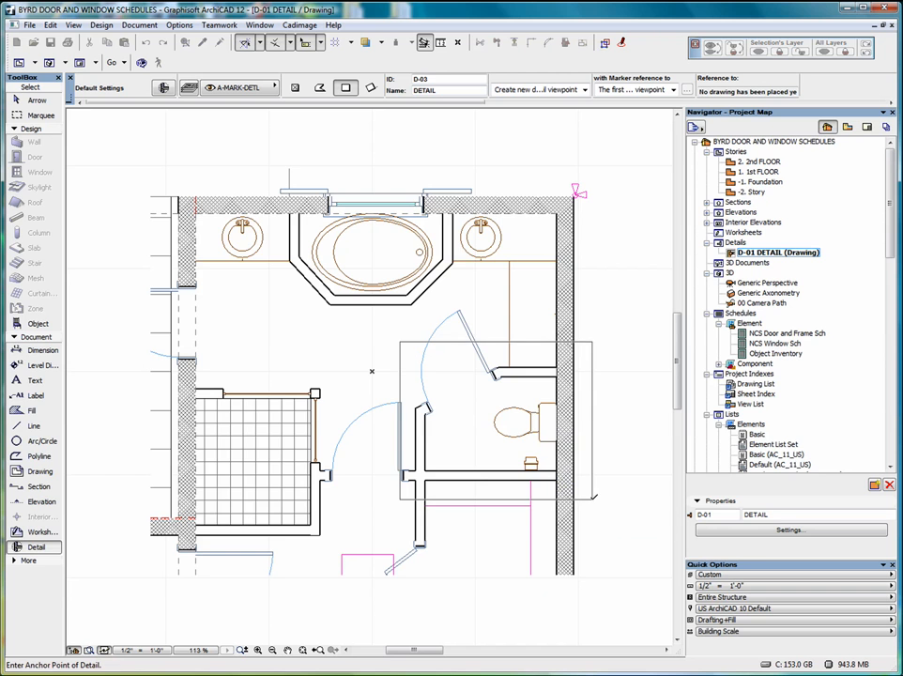
left_click(617, 494)
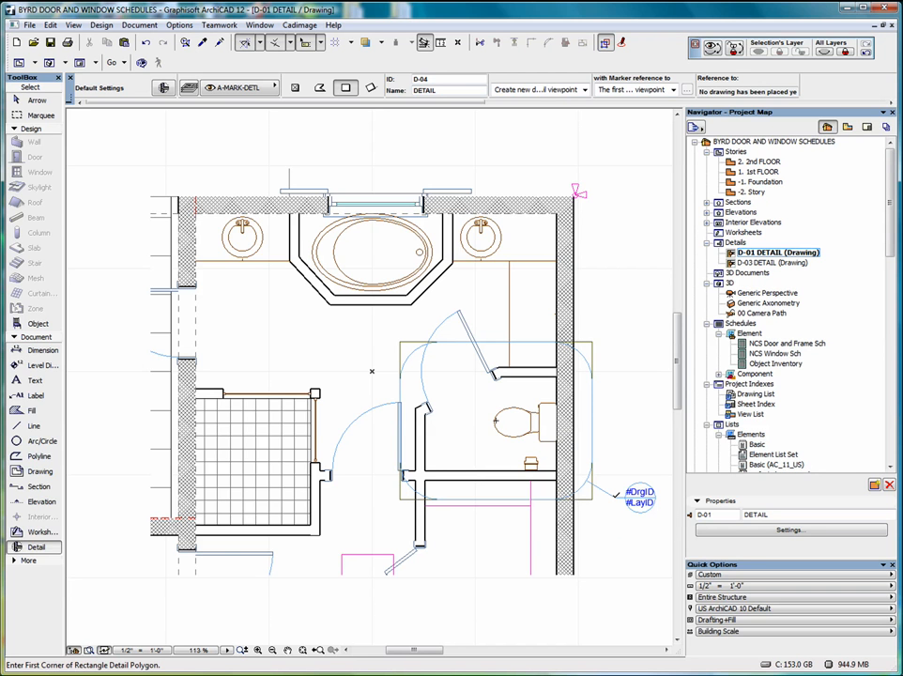
Open the D-03 DETAIL drawing and view the whole toilet compartment.
left_click(769, 263)
double_click(769, 263)
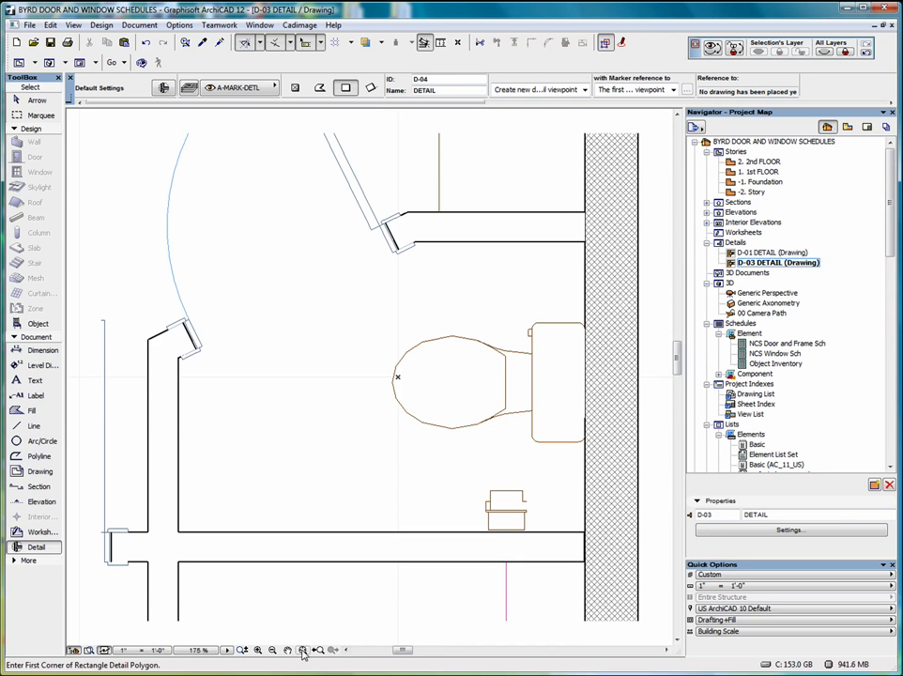
scroll(337, 437, "down", 3)
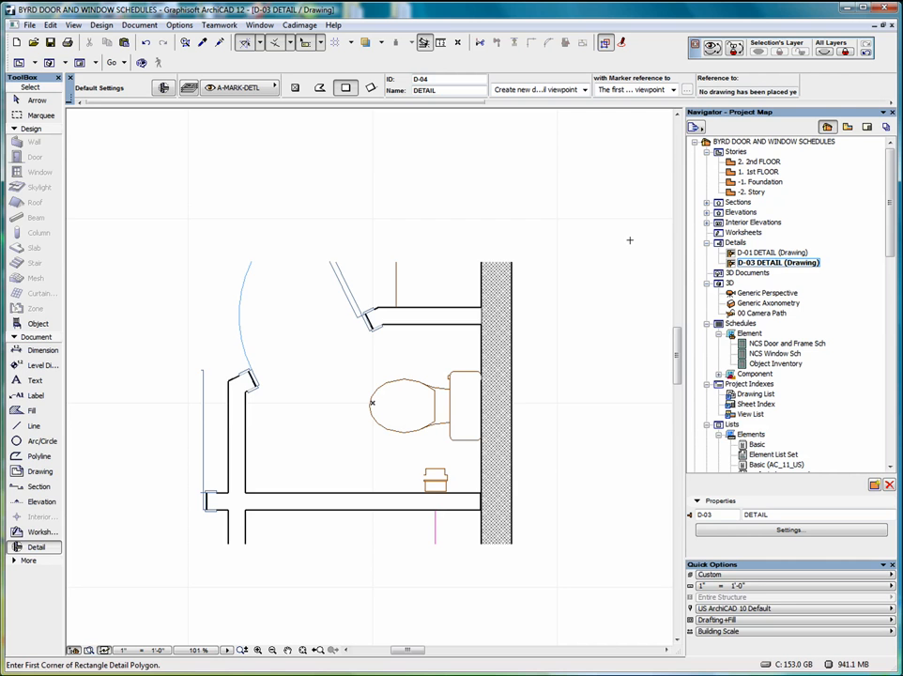
Create a new layout named DETAILS in the A-5 DETAILS subset of the layout book, using the Arch-D master.
left_click(867, 128)
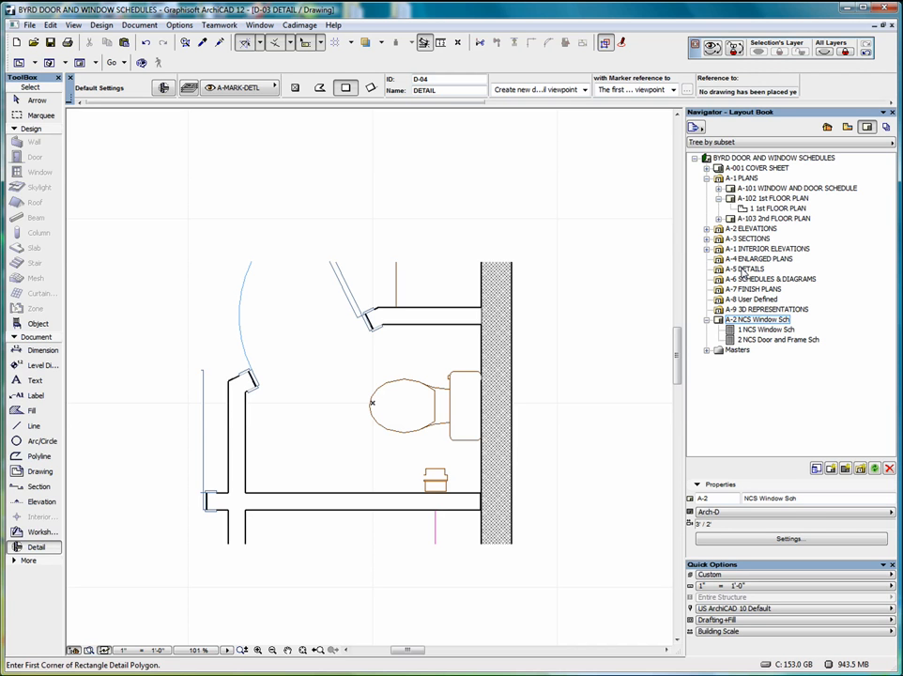
right_click(743, 270)
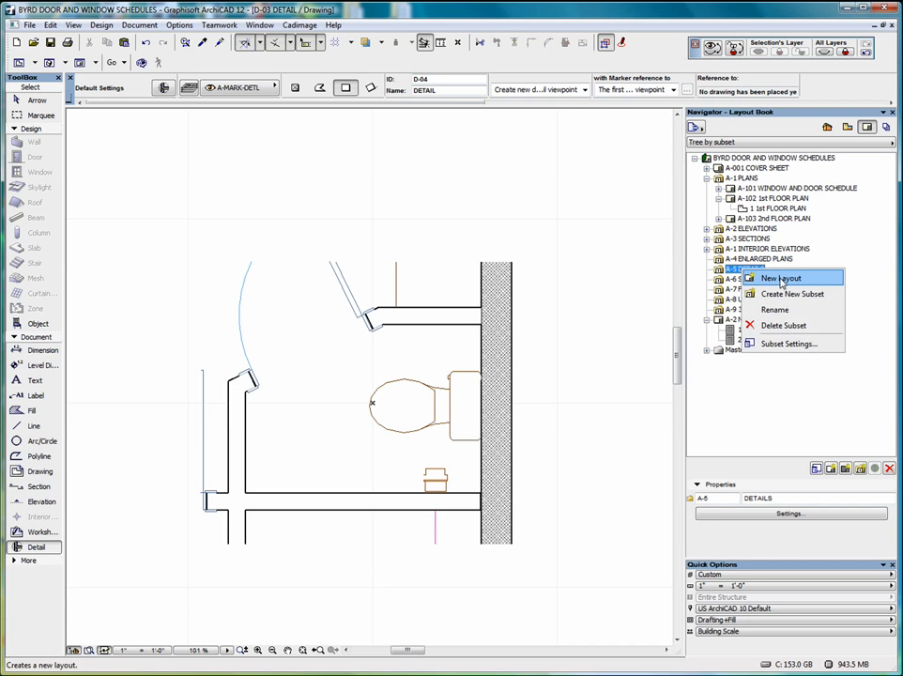
left_click(781, 279)
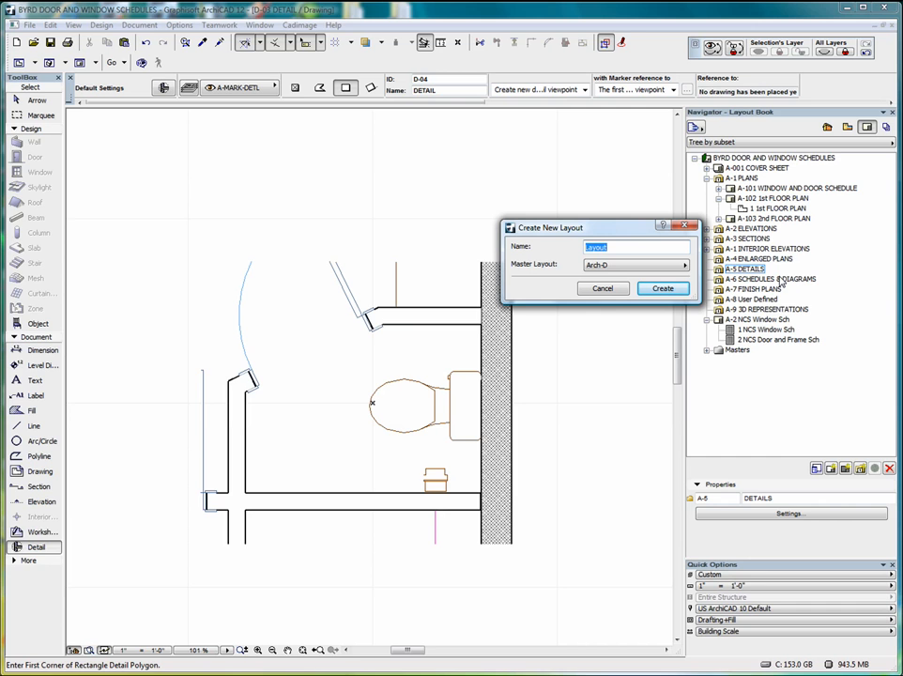
type("det")
key("BackSpace")
key("BackSpace")
key("BackSpace")
key("BackSpace")
key("BackSpace")
key("BackSpace")
type("DETAI")
left_click(660, 287)
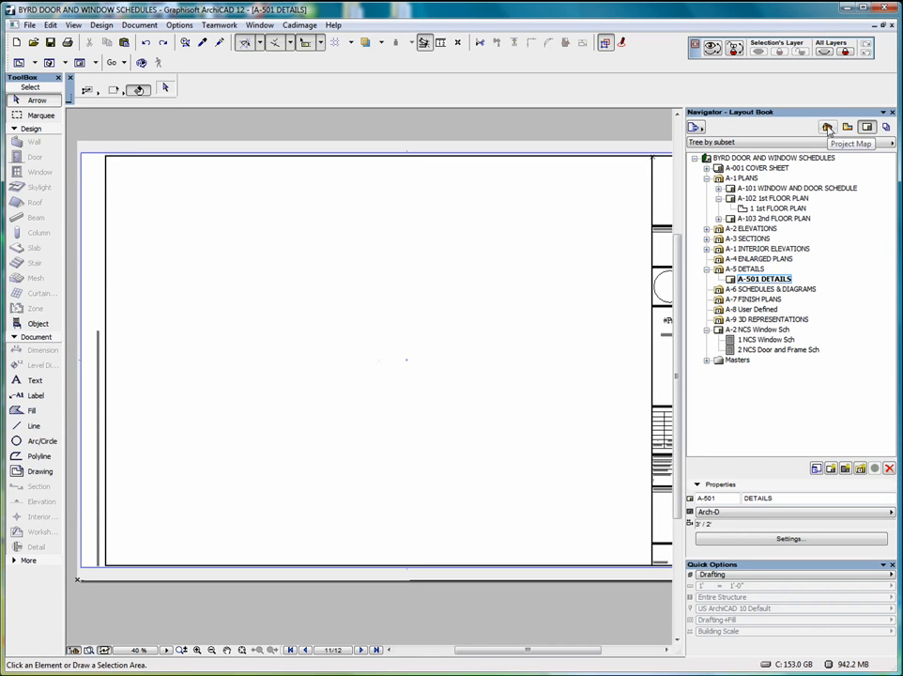
Place the D-01 DETAIL and D-03 DETAIL drawings from the project map on the A-501 DETAILS layout.
left_click(827, 129)
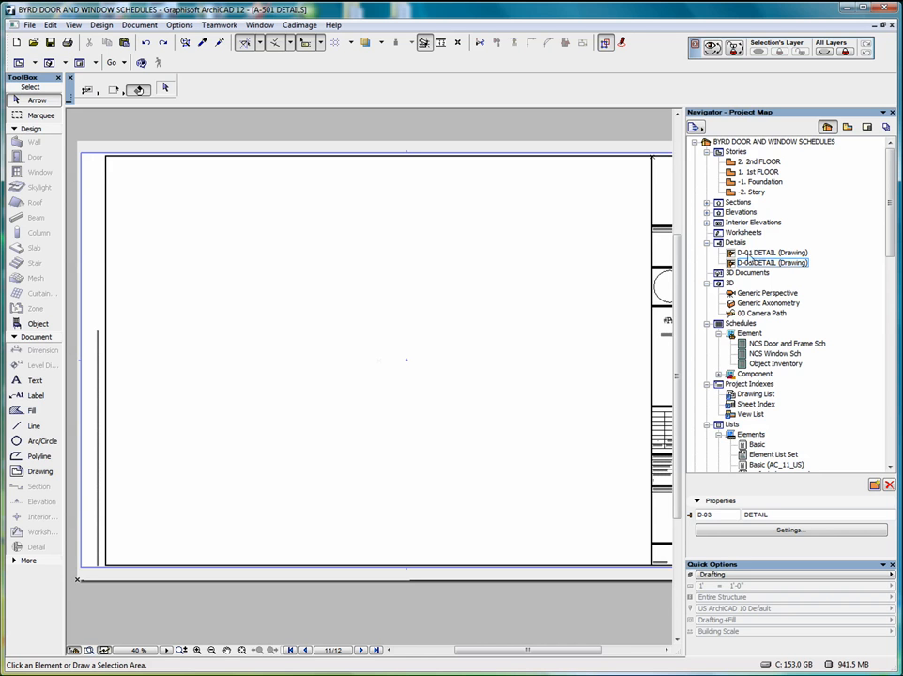
left_click_drag(734, 254, 148, 253)
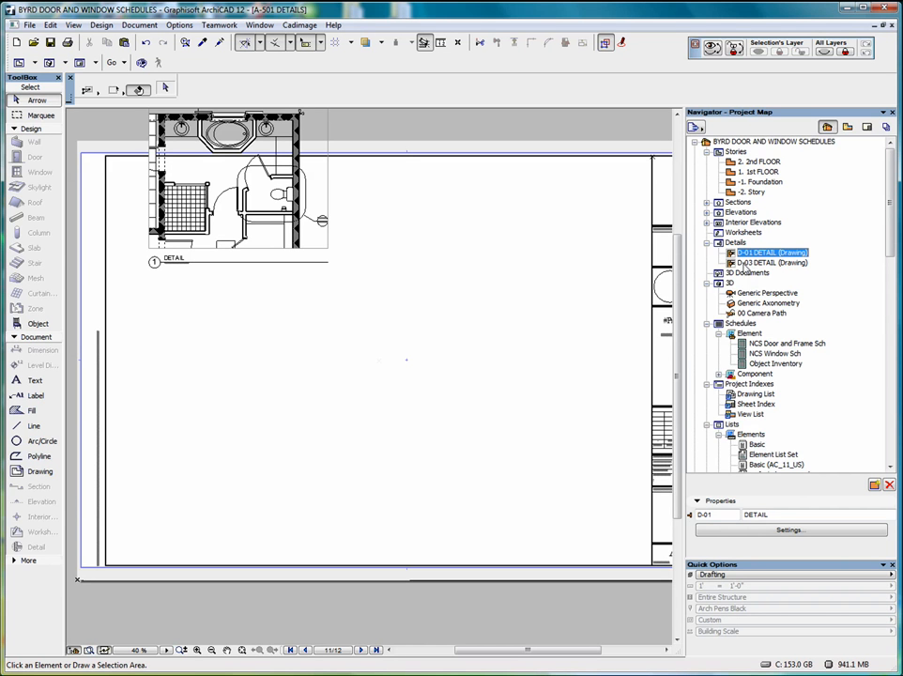
mouse_move(754, 264)
left_mouse_down()
mouse_move(460, 329)
mouse_move(418, 324)
mouse_move(486, 299)
left_mouse_up()
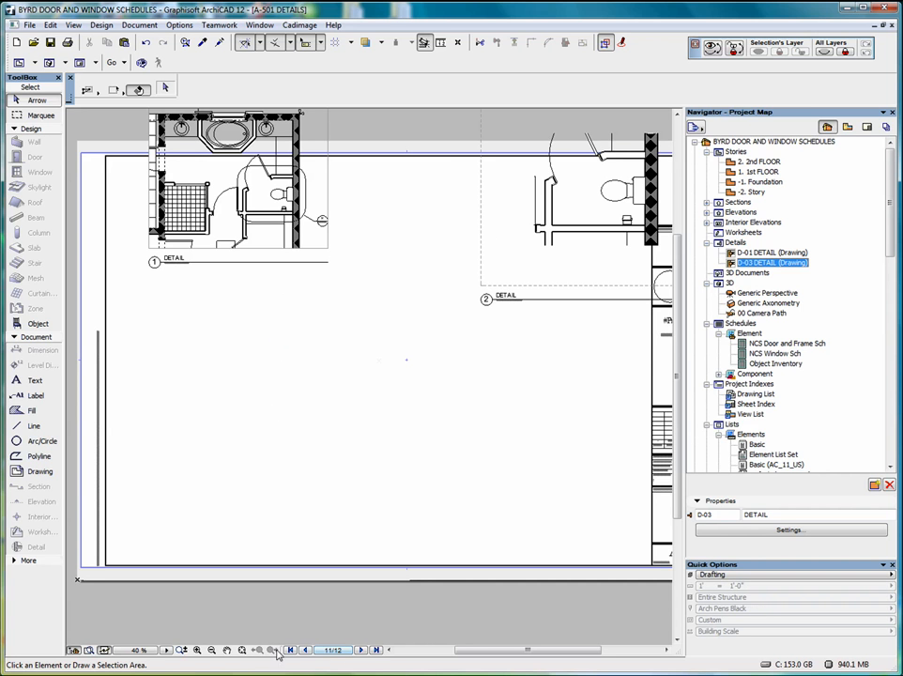
left_click(241, 650)
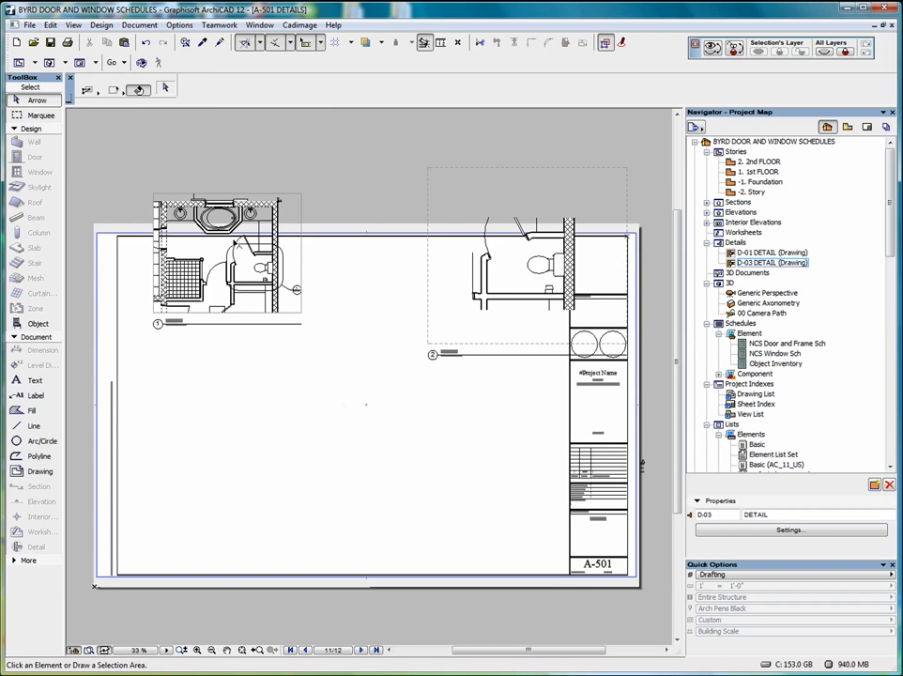
Move the bathroom detail drawing about 4 43/64" down at a 105° angle so it sits inside the sheet border.
left_click(258, 261)
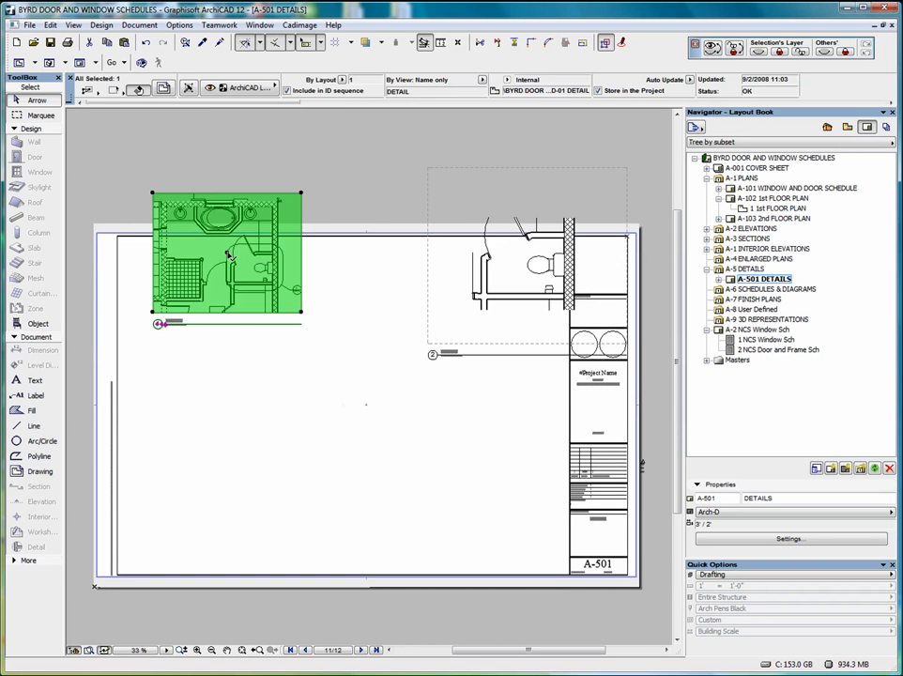
left_click(230, 256)
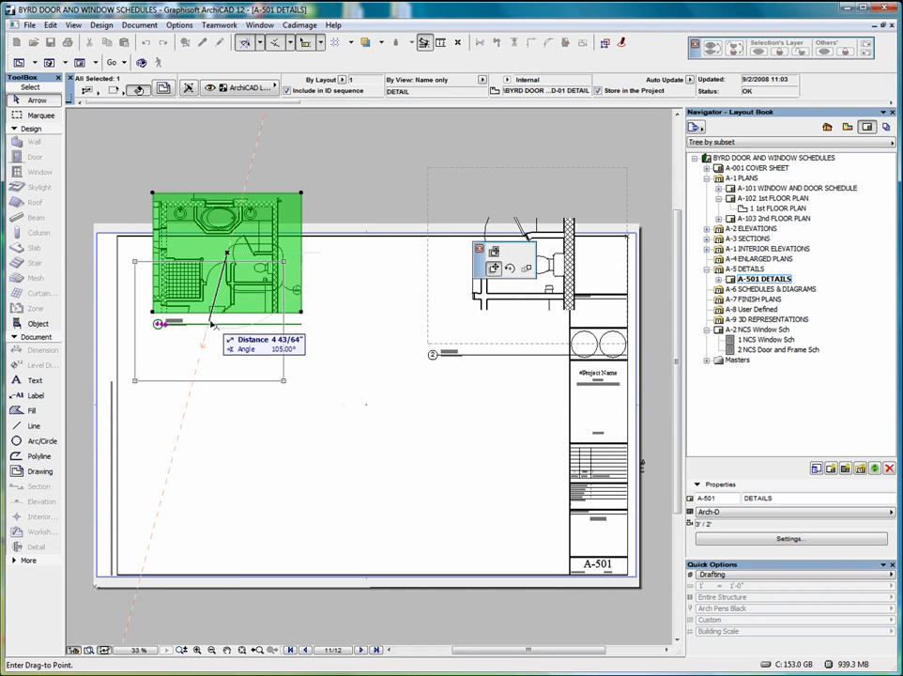
key("Escape")
Move the toilet compartment drawing inside the sheet border, clear of the title block, and deselect it.
left_click(529, 258)
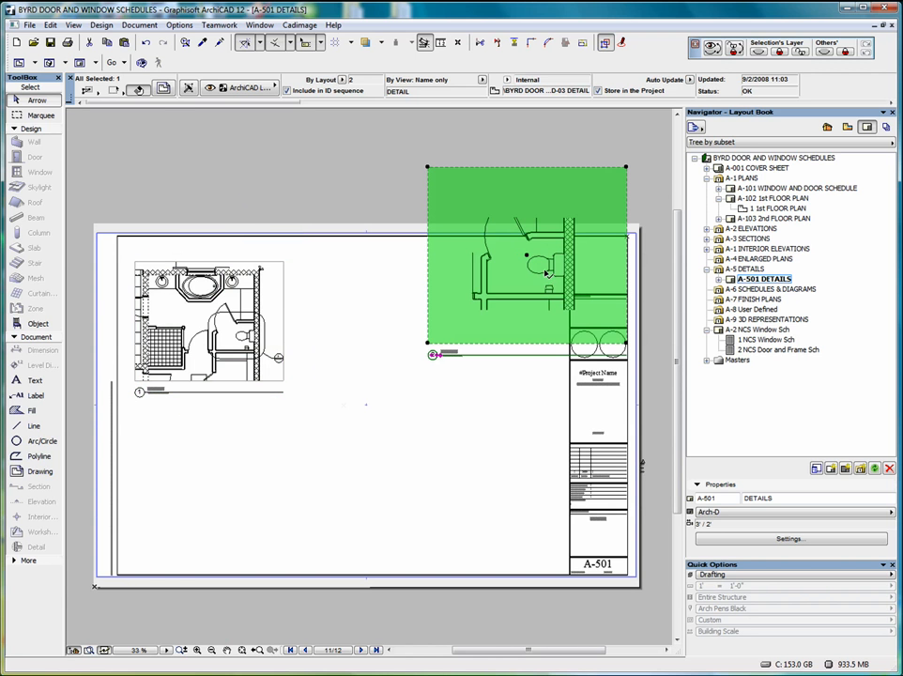
left_click(528, 259)
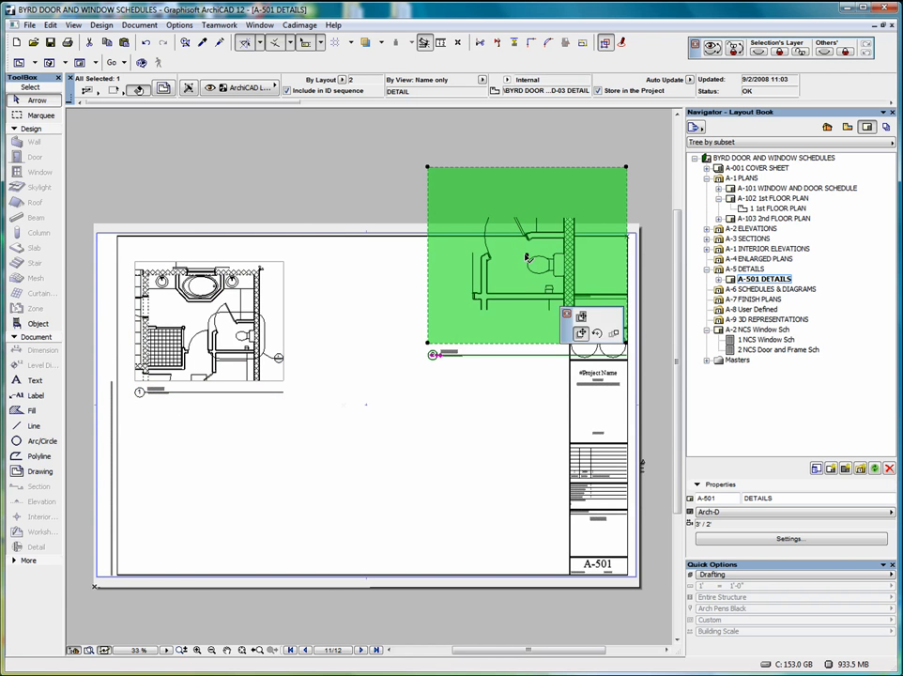
left_click(441, 349)
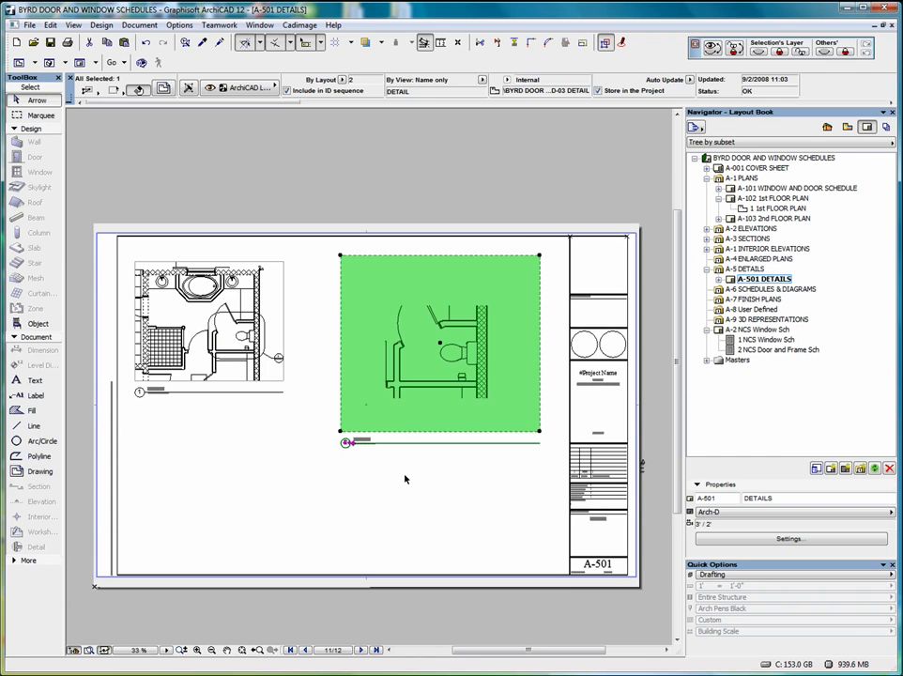
left_click(406, 478)
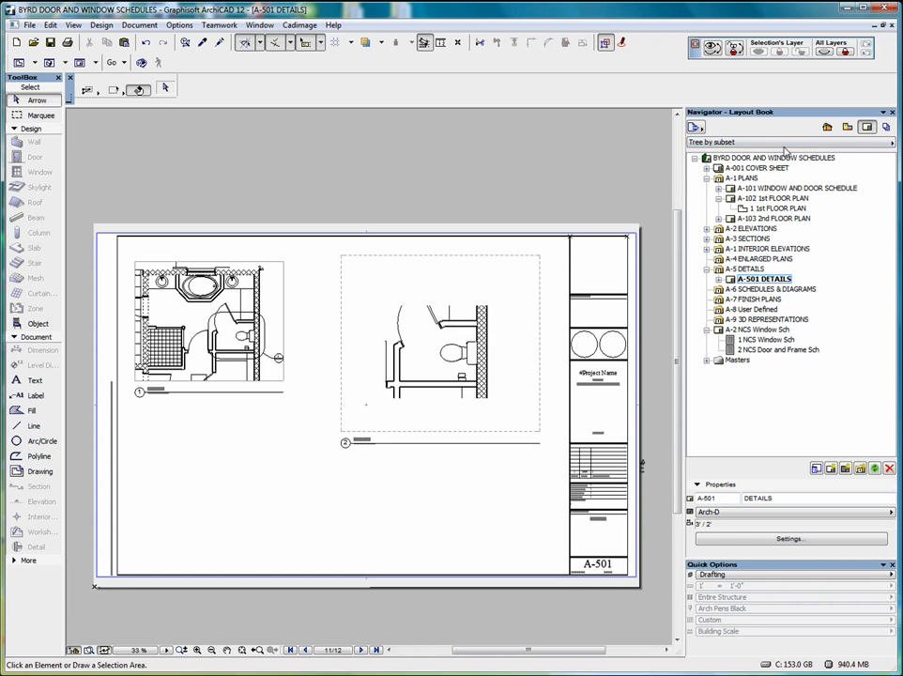
Open the 1st floor plan and the D-01 detail from the project map to check the sheet references on their detail markers.
left_click(828, 127)
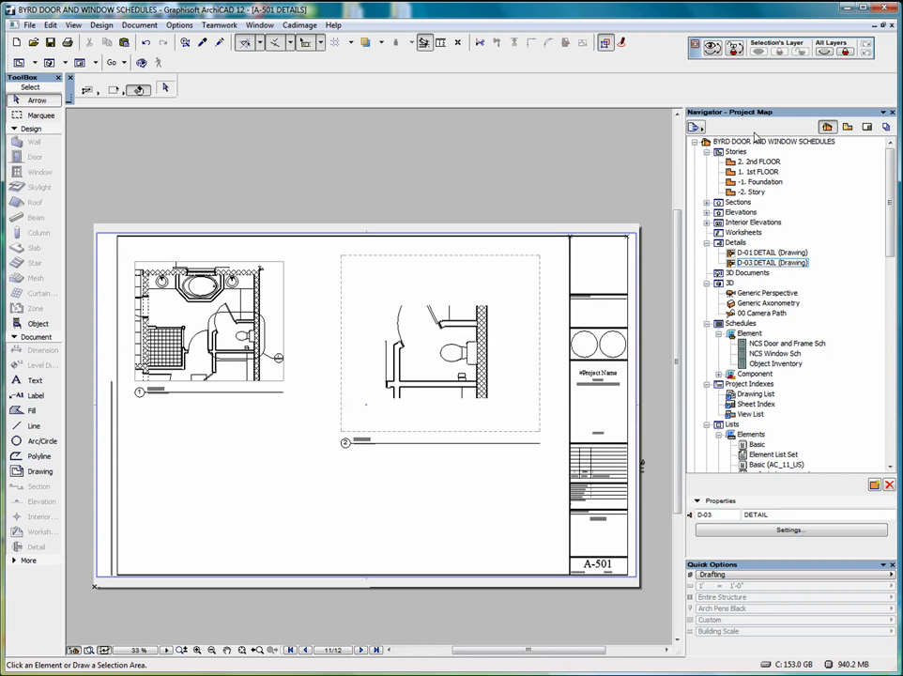
double_click(757, 172)
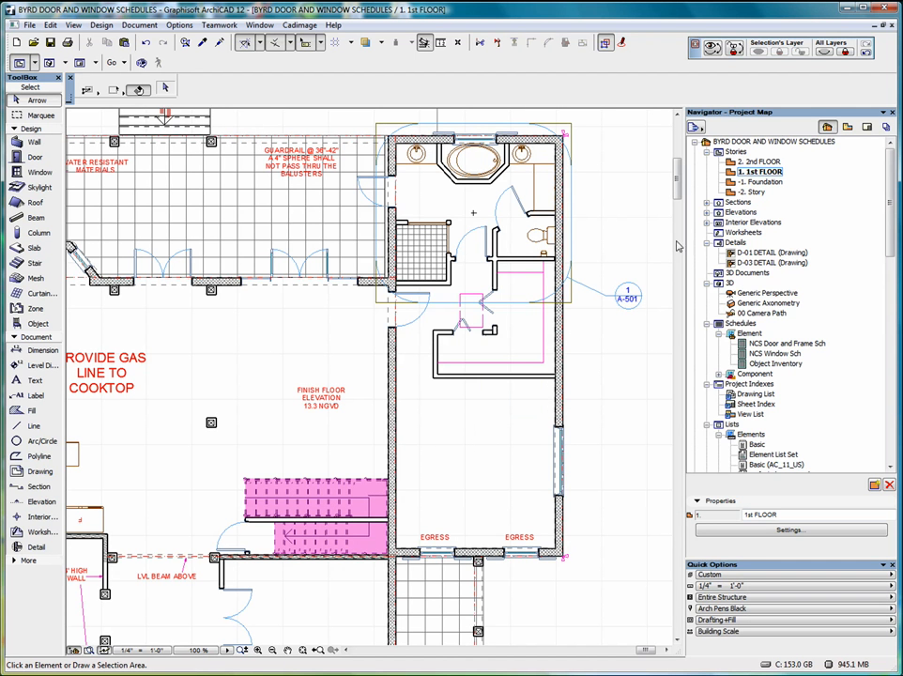
scroll(662, 249, "up", 3)
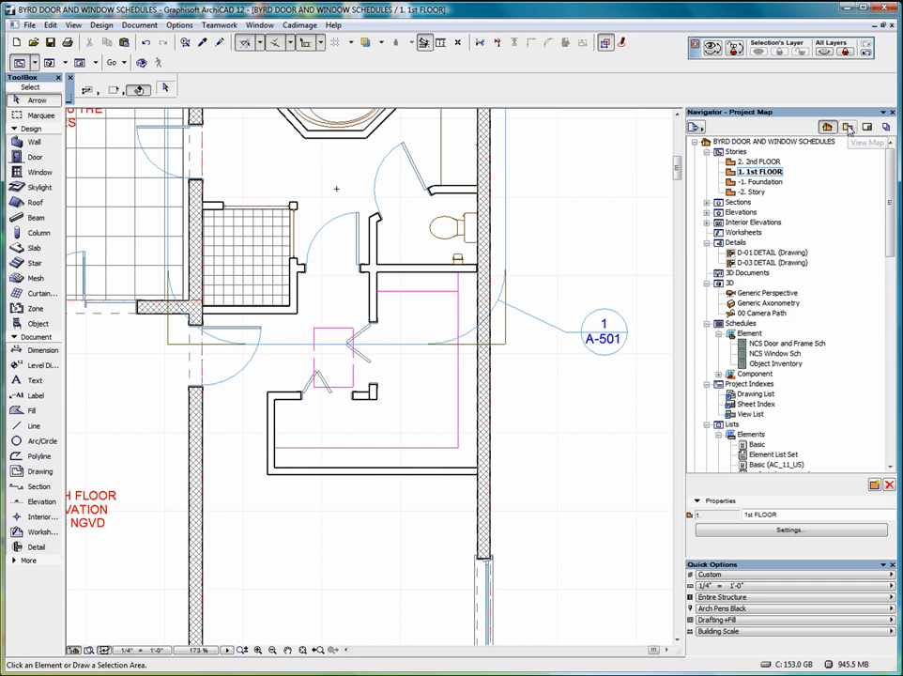
left_click(752, 254)
double_click(752, 254)
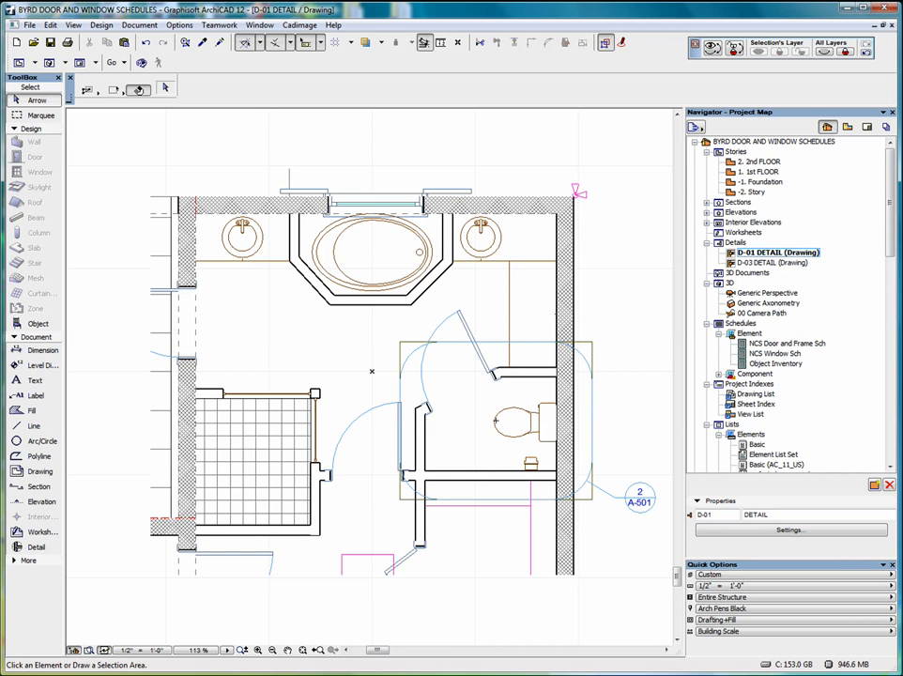
Create a new independent detail with the reference ID D-04 and the name DETAIL in the project map.
right_click(735, 244)
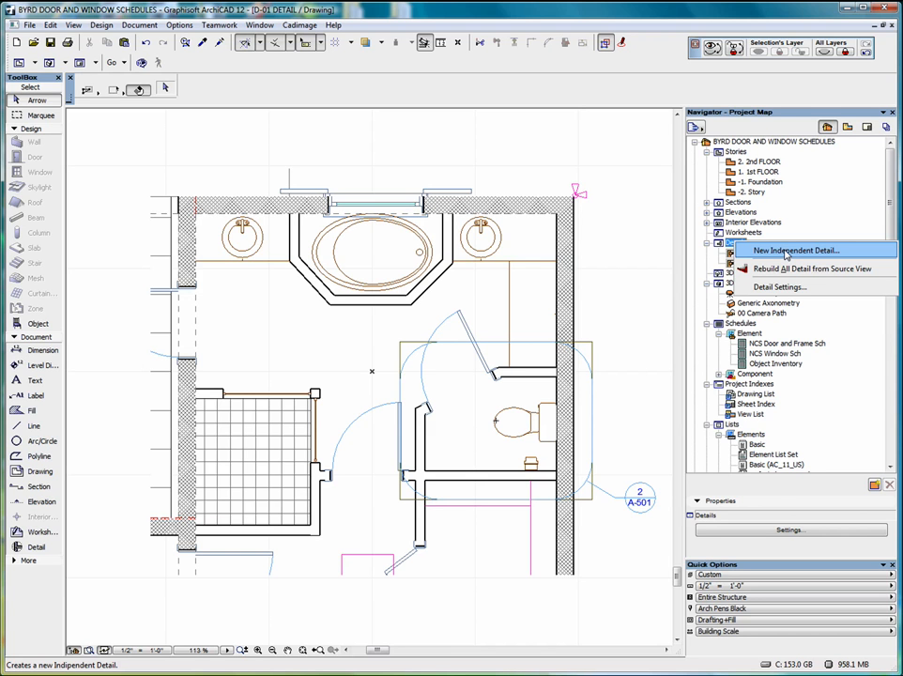
left_click(786, 254)
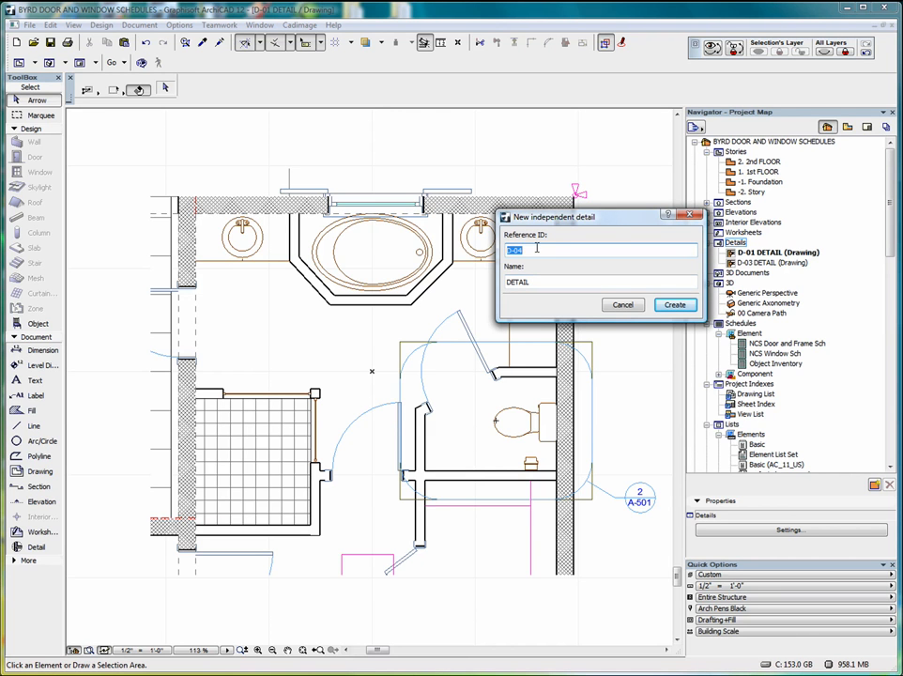
left_click(536, 282)
left_click(675, 307)
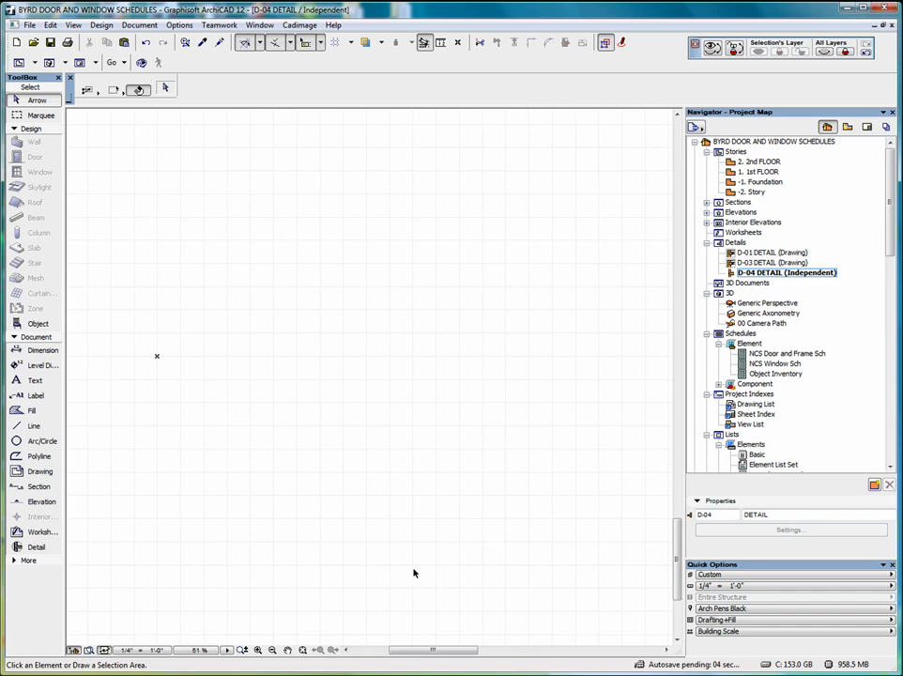
Review the A-501 DETAILS layout, then return to the 1st floor plan with the whole plan fitted in a wider drawing area.
left_click(868, 130)
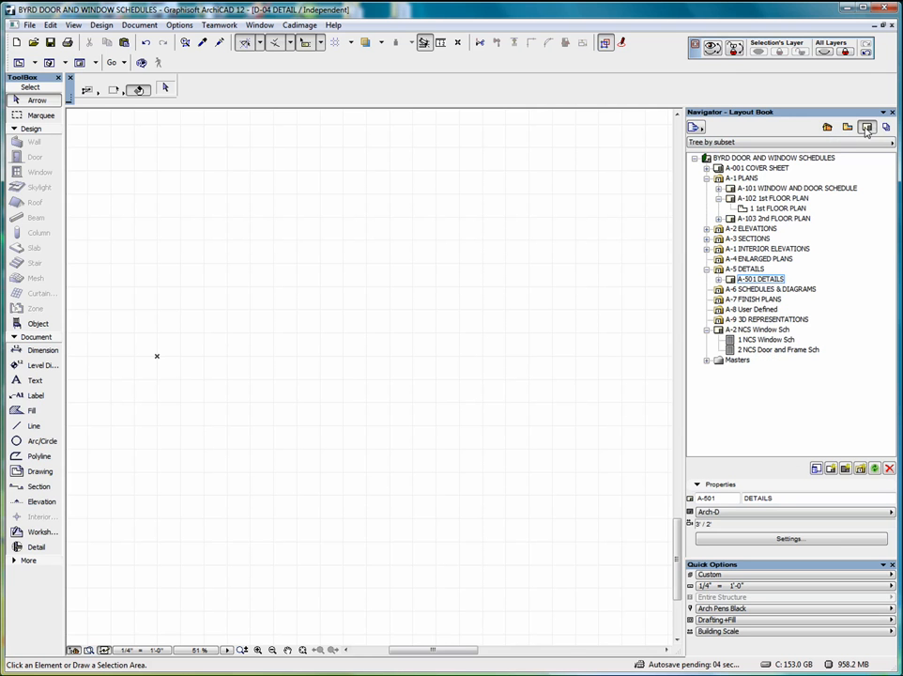
double_click(759, 279)
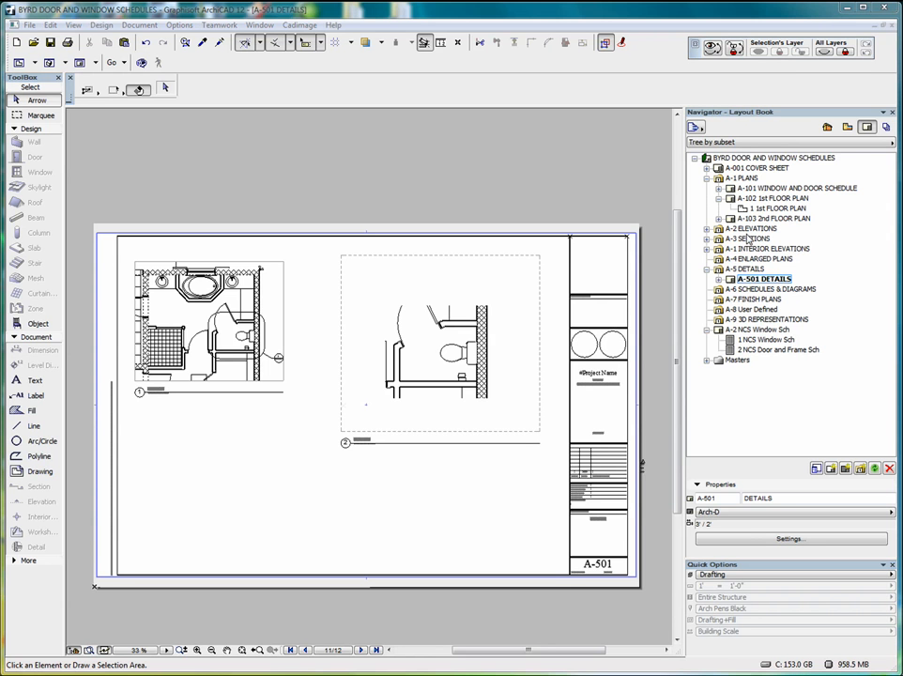
left_click(826, 128)
double_click(761, 173)
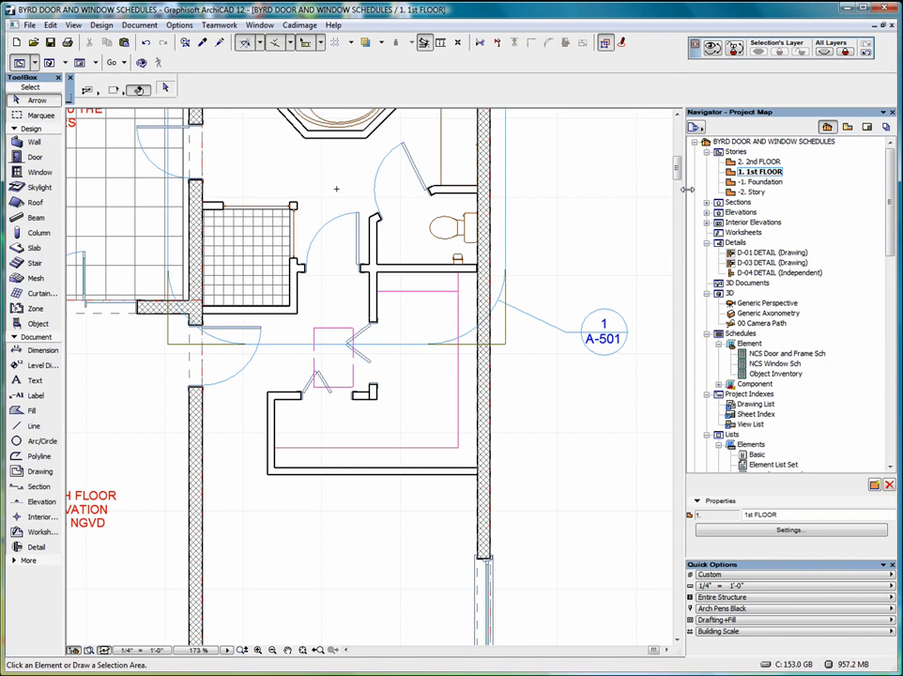
left_click_drag(683, 188, 742, 189)
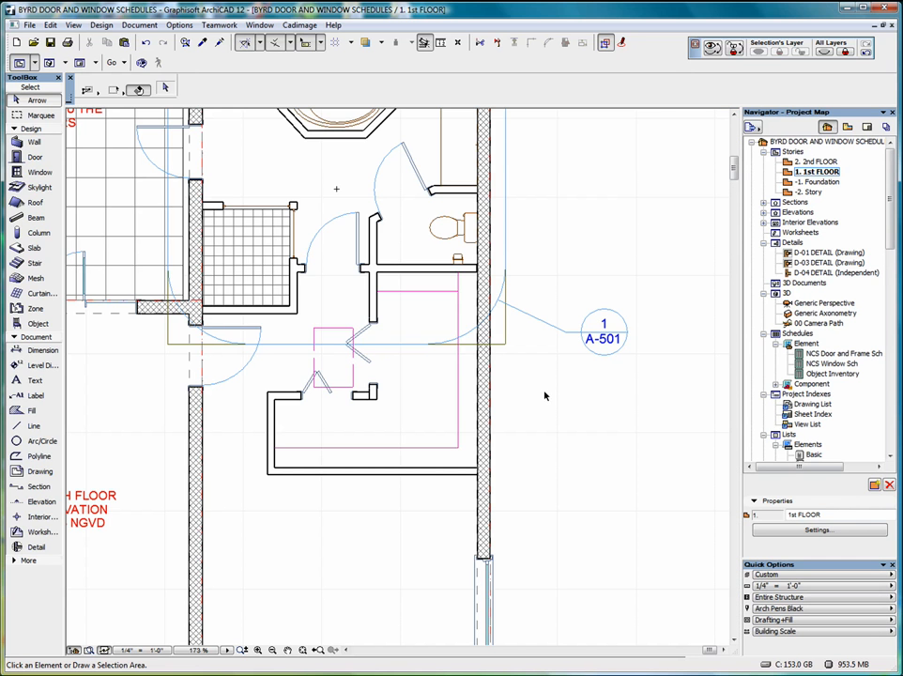
left_click(303, 651)
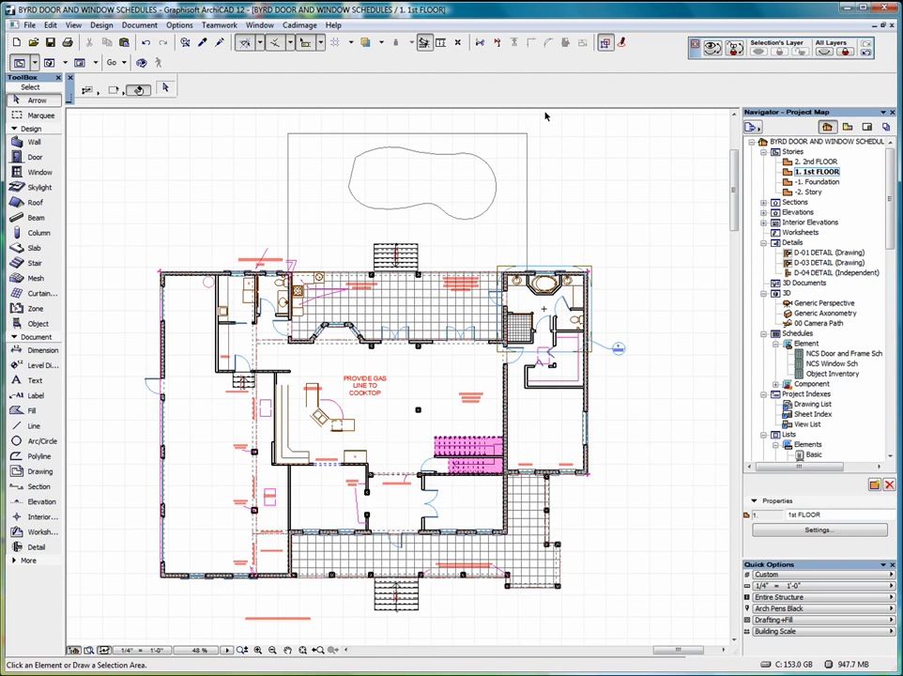
Review the miscellaneous project preference for creating detail and worksheet boundaries in their own windows, and close the preferences.
left_click(180, 25)
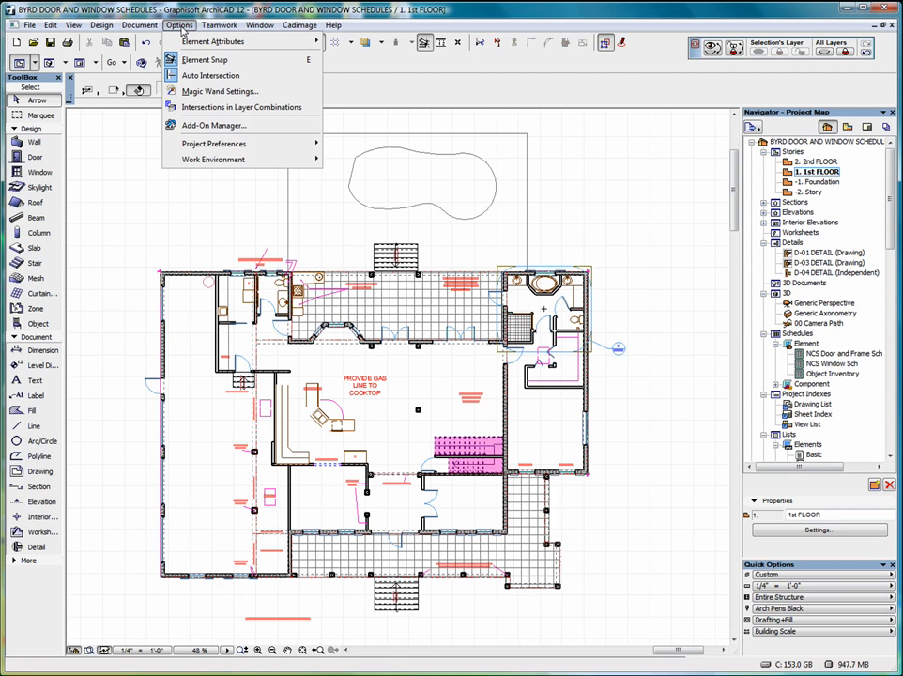
mouse_move(224, 149)
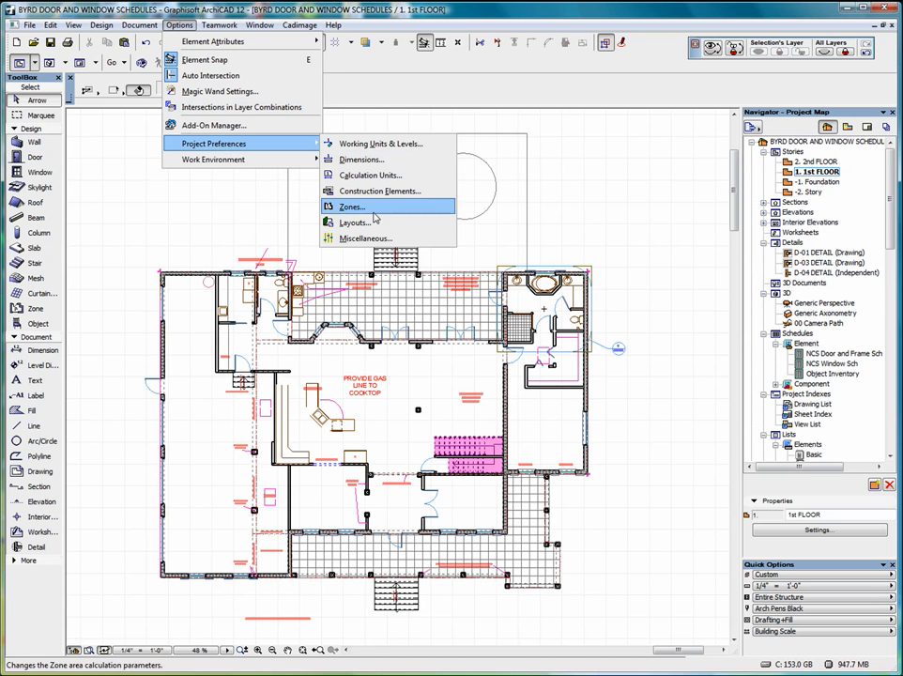
left_click(376, 241)
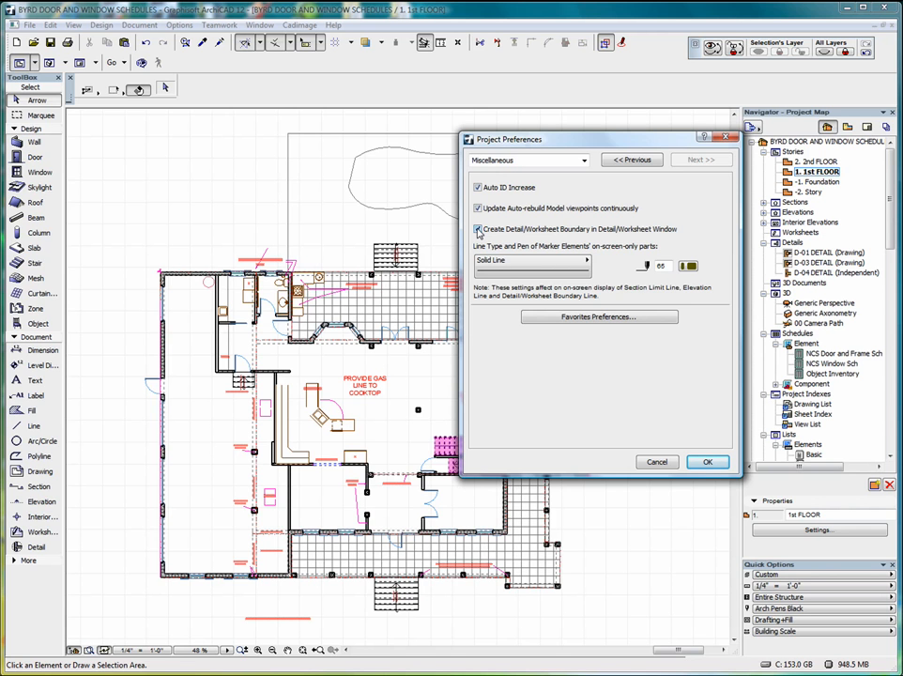
left_click(709, 463)
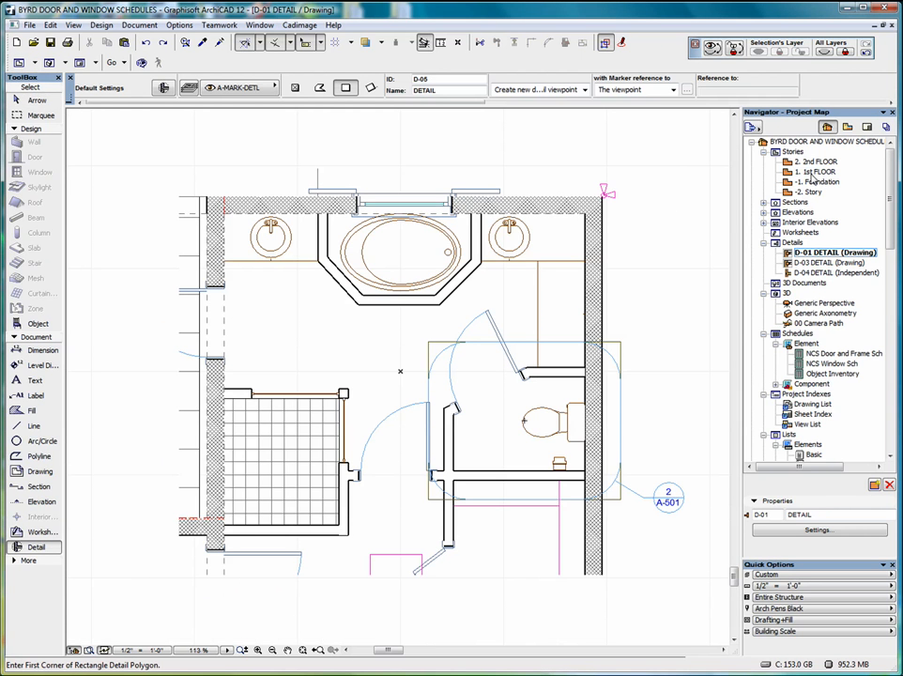
Expand the sections in the project map and open the 1 SECTION viewpoint.
double_click(765, 203)
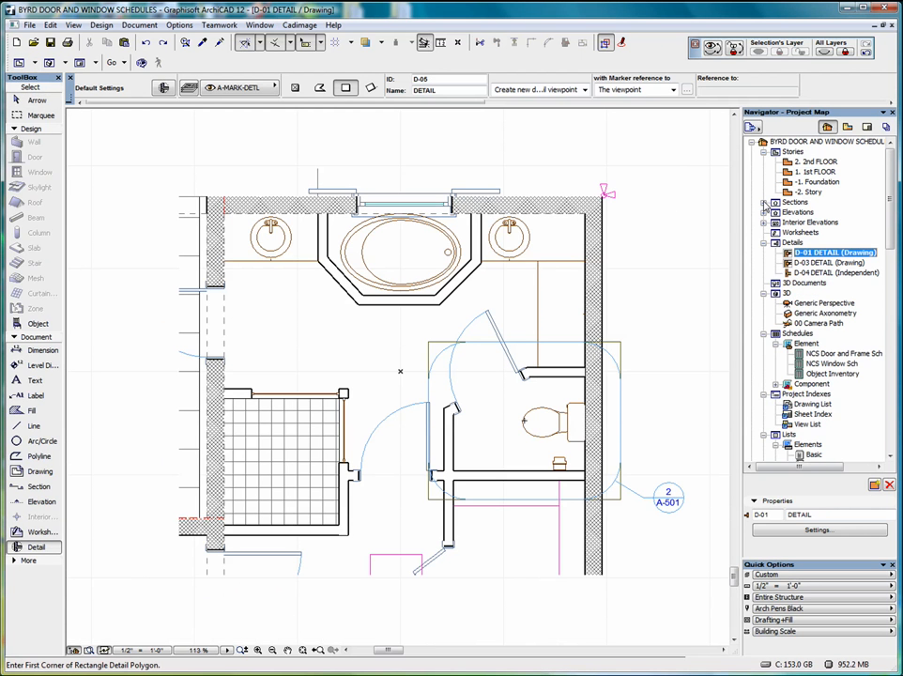
left_click(765, 202)
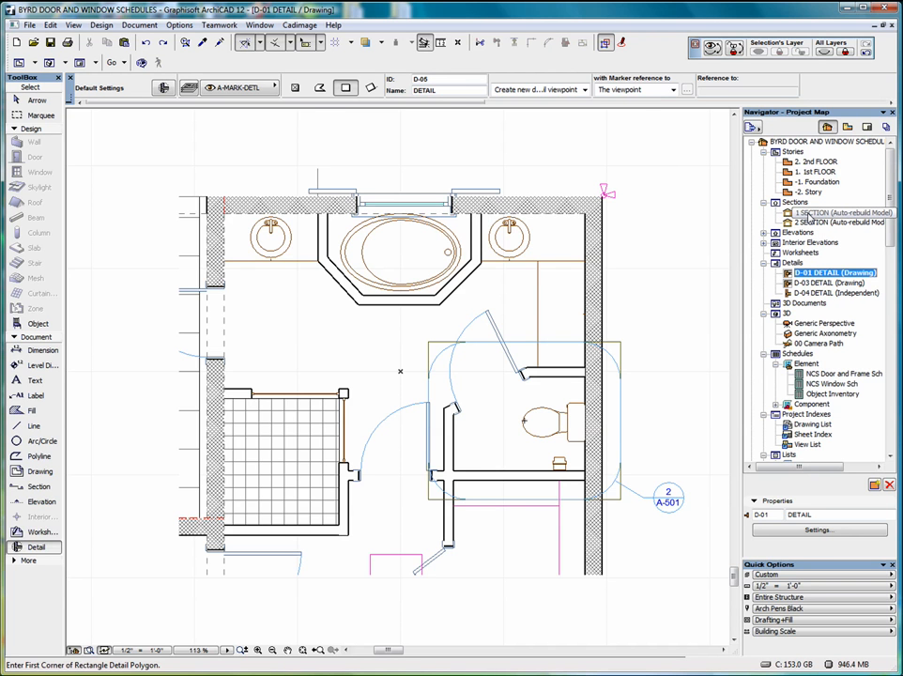
double_click(810, 214)
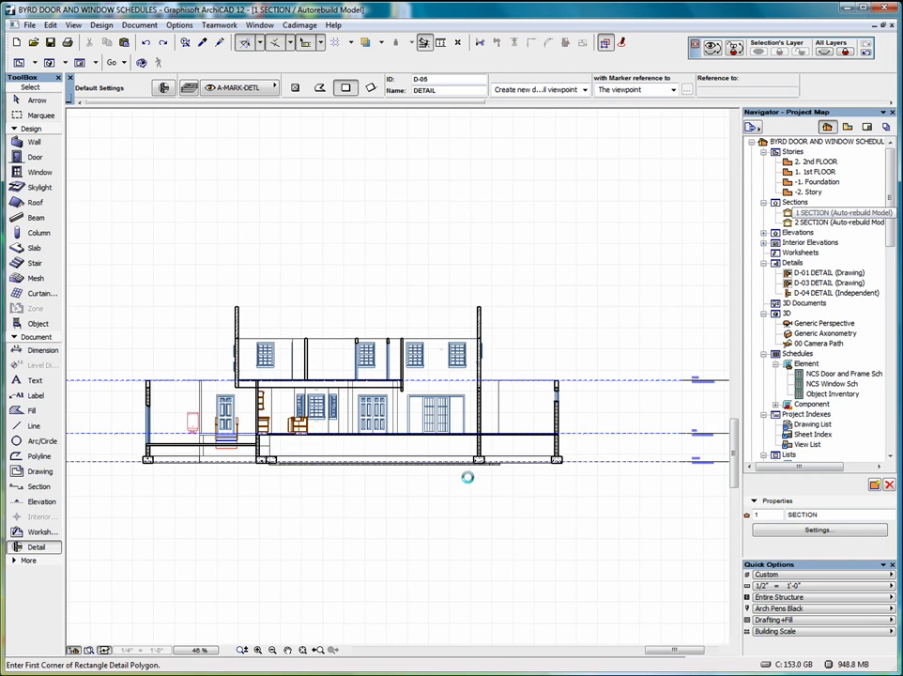
Draw a rectangular detail boundary around the footing, stem wall and floor edge at the section's far-right exterior wall, with its marker outside the corner.
scroll(485, 462, "up", 4)
scroll(526, 423, "up", 4)
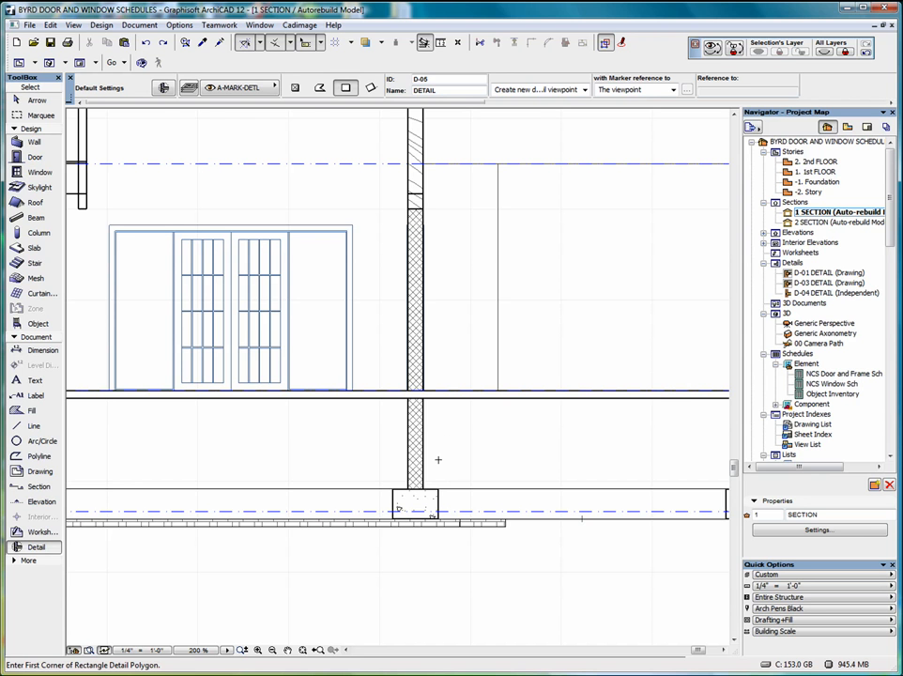
scroll(439, 478, "down", 2)
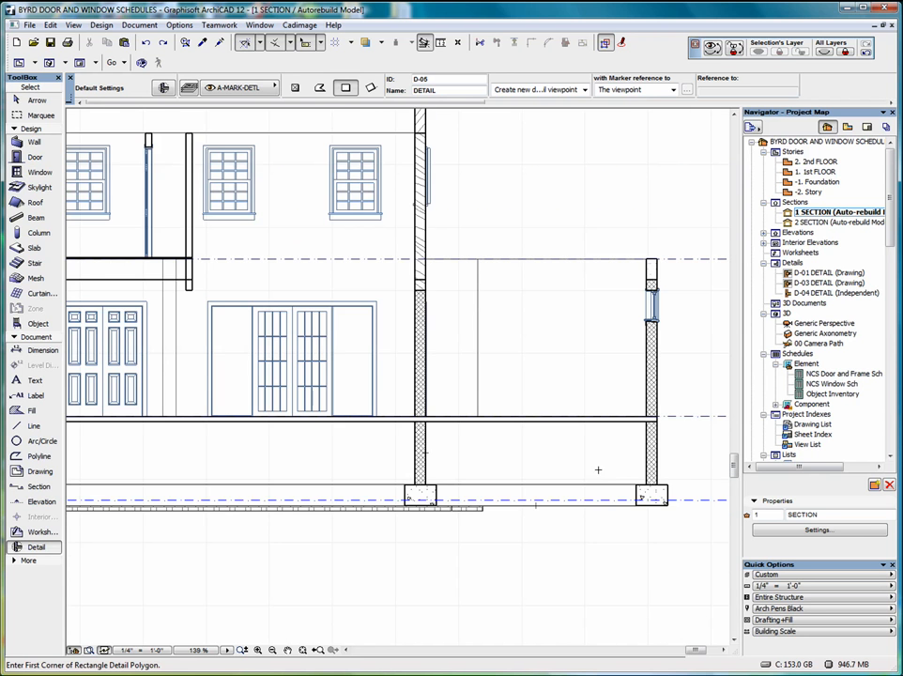
scroll(684, 468, "up", 3)
scroll(686, 469, "up", 1)
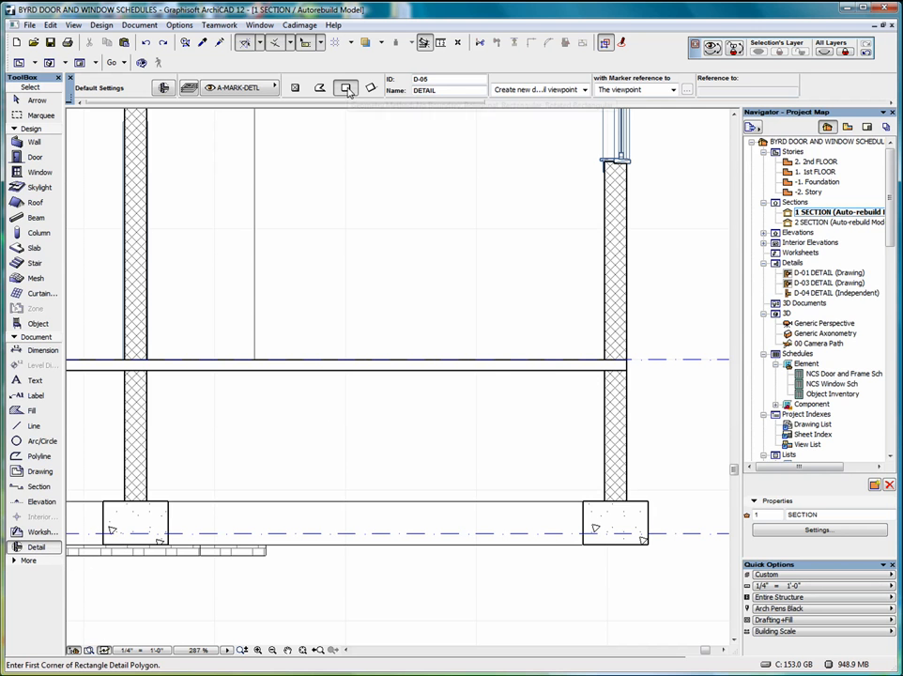
left_click(528, 330)
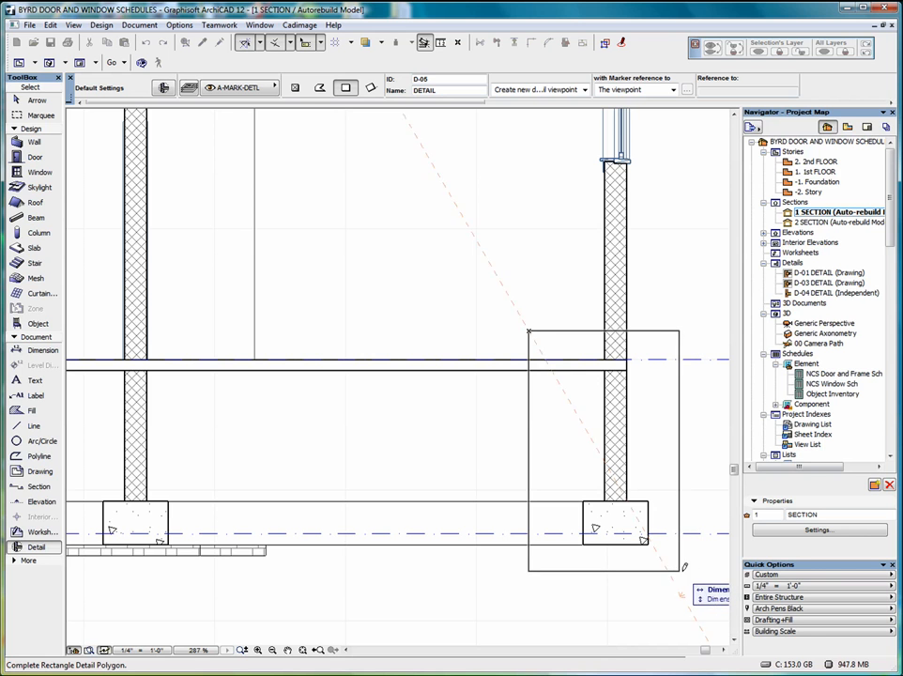
left_click(671, 565)
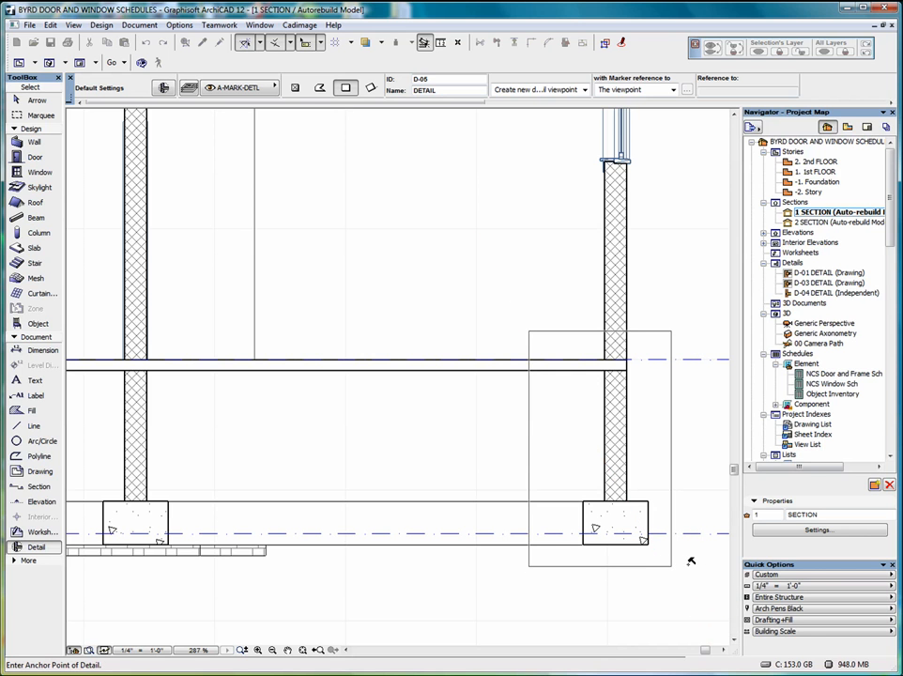
left_click(718, 573)
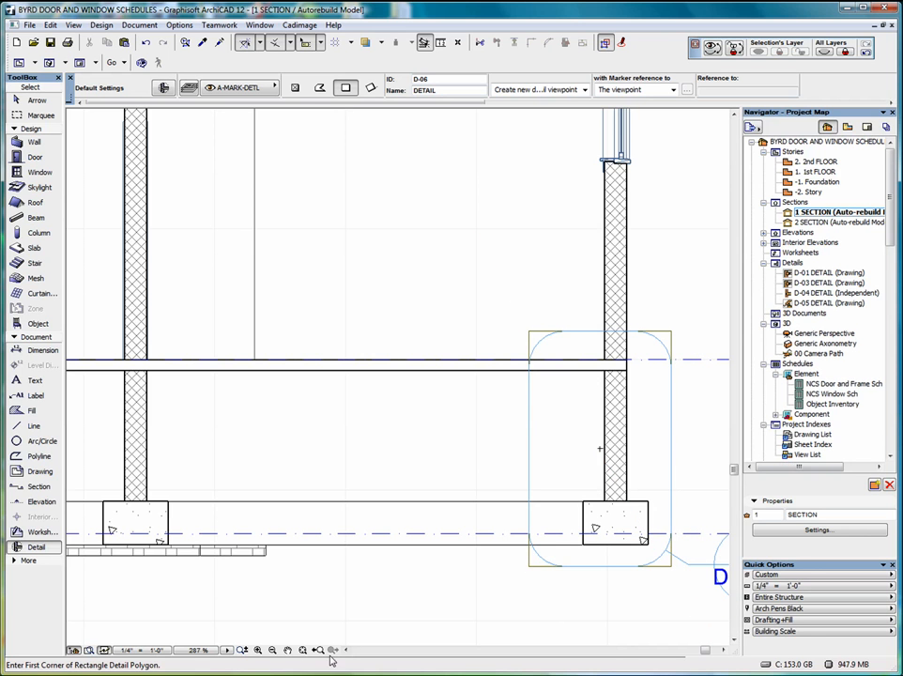
scroll(441, 589, "down", 2)
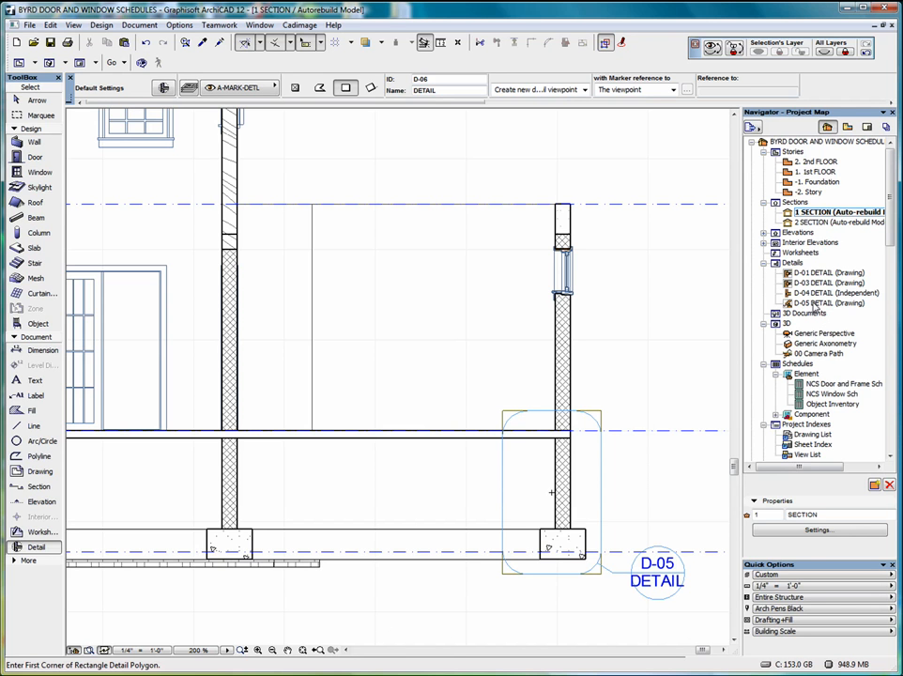
Place the D-05 DETAIL drawing from the project map near the lower-left corner of the A-501 DETAILS sheet.
left_click(867, 126)
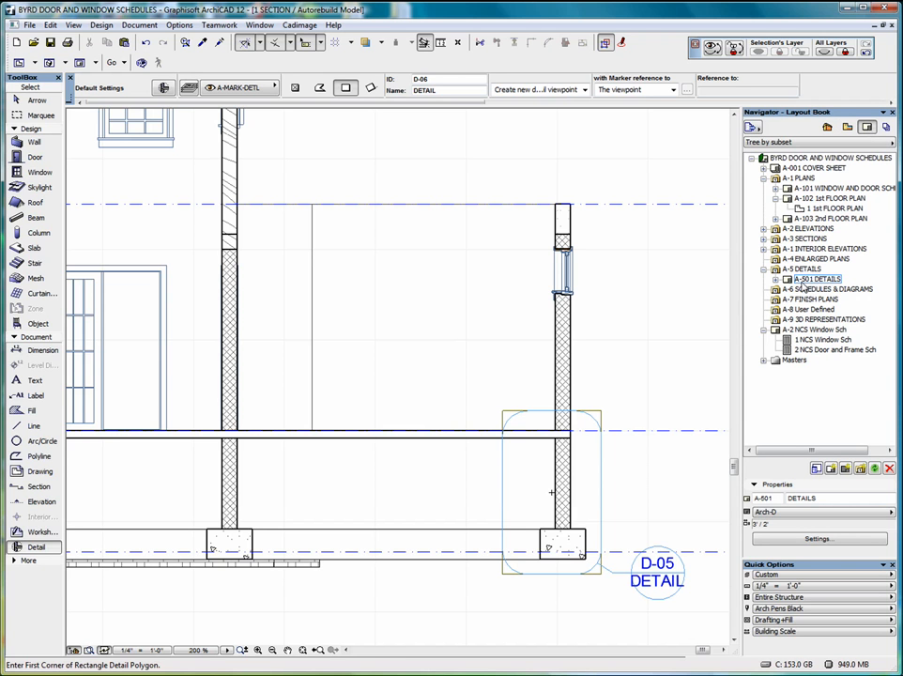
double_click(801, 281)
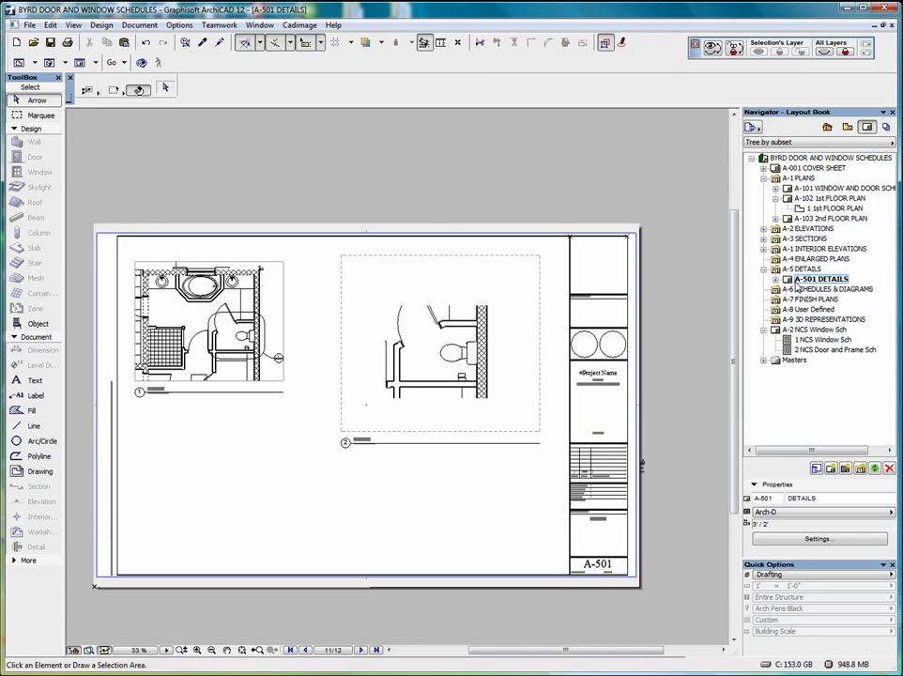
left_click(827, 128)
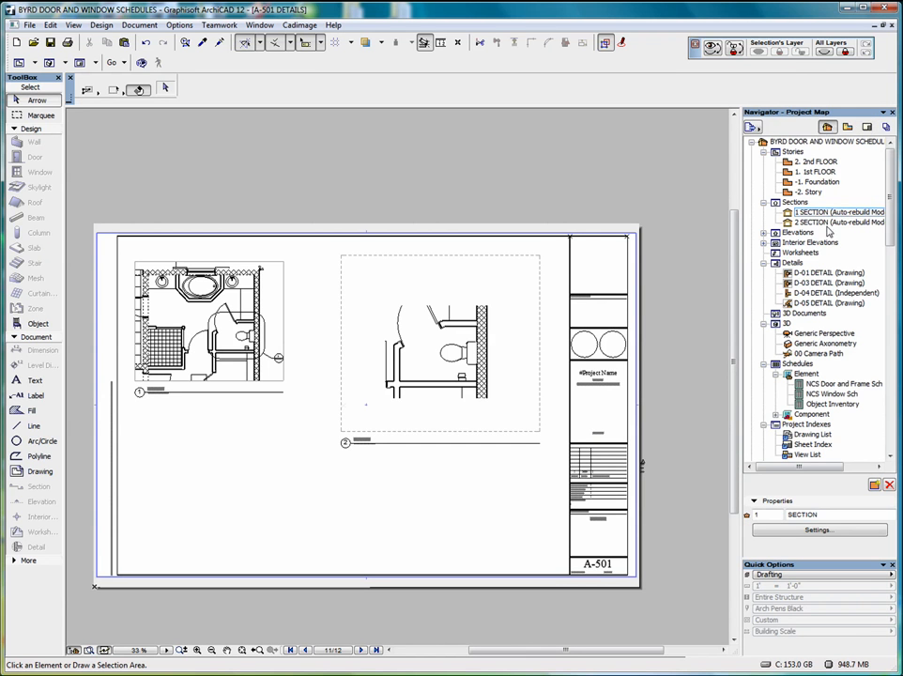
left_click(796, 294)
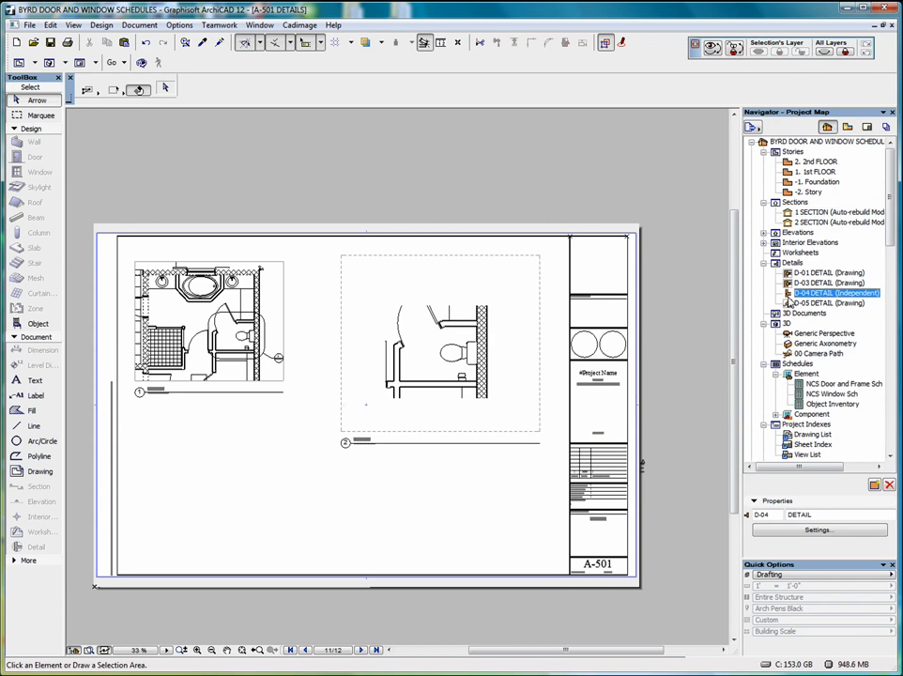
mouse_move(791, 308)
left_mouse_down()
mouse_move(769, 306)
mouse_move(272, 529)
mouse_move(186, 522)
mouse_move(149, 561)
left_mouse_up()
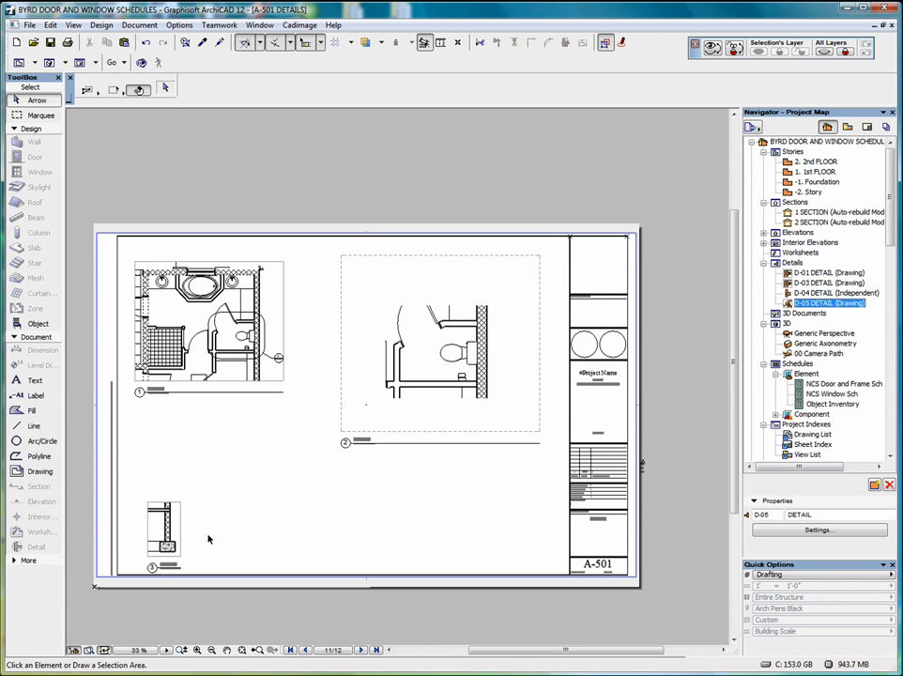
Set the drawing scale of the footing detail, drawing 3, to 3" = 1'-0".
left_click(180, 503)
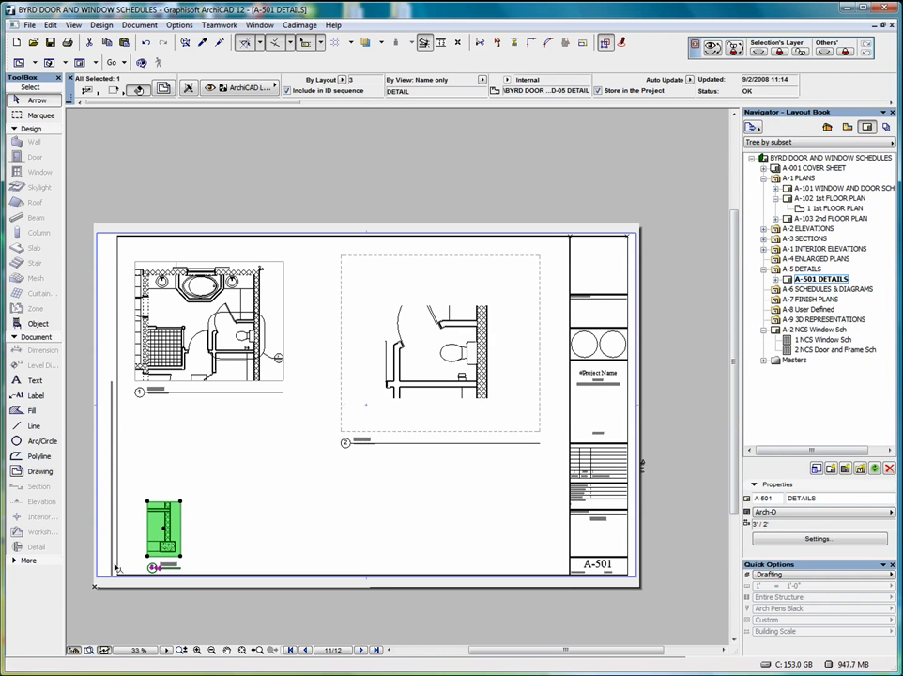
scroll(123, 555, "up", 4)
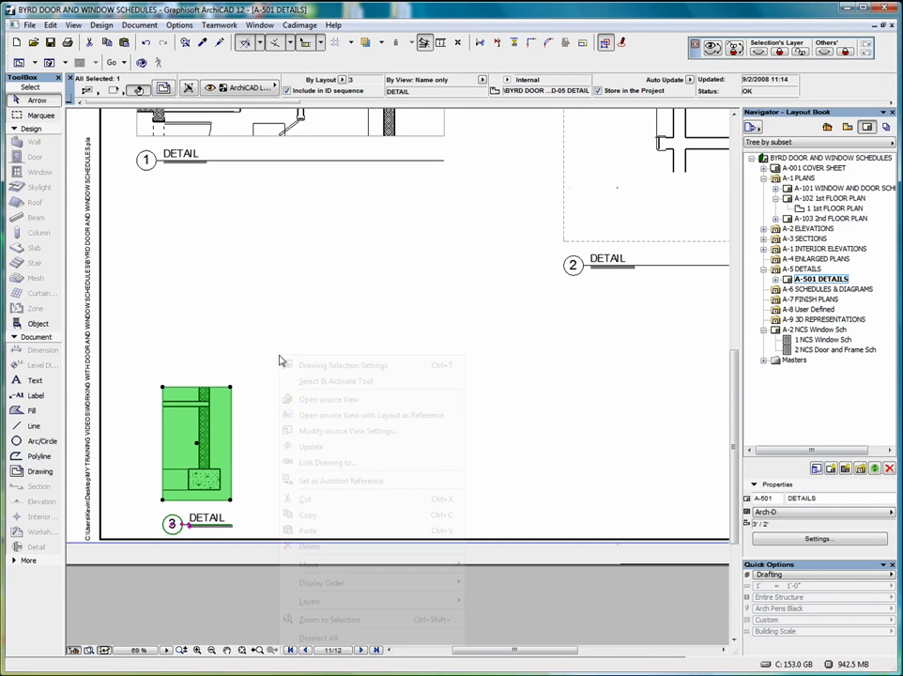
right_click(279, 358)
left_click(325, 363)
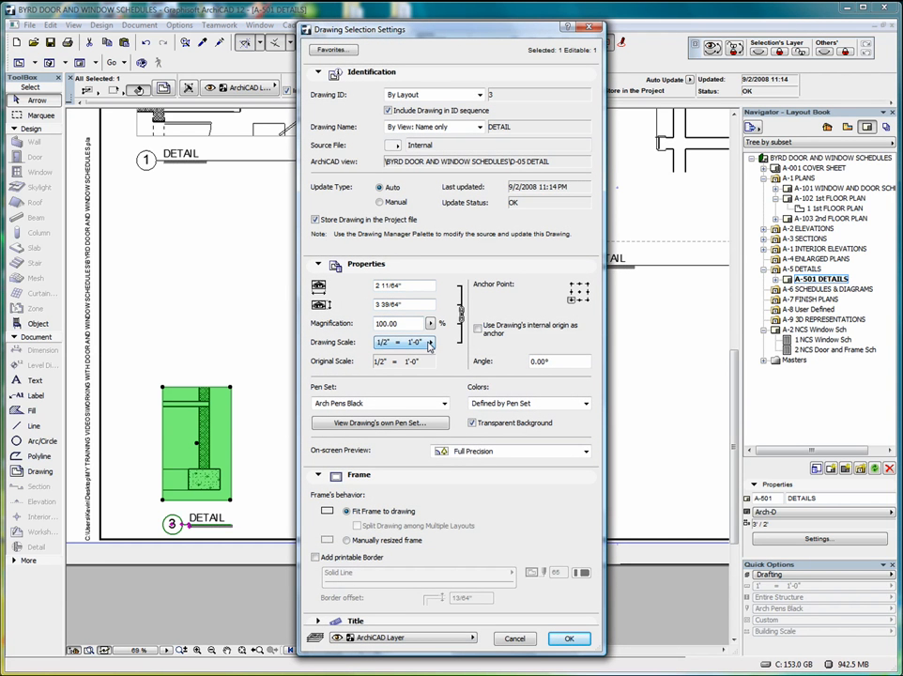
left_click(429, 344)
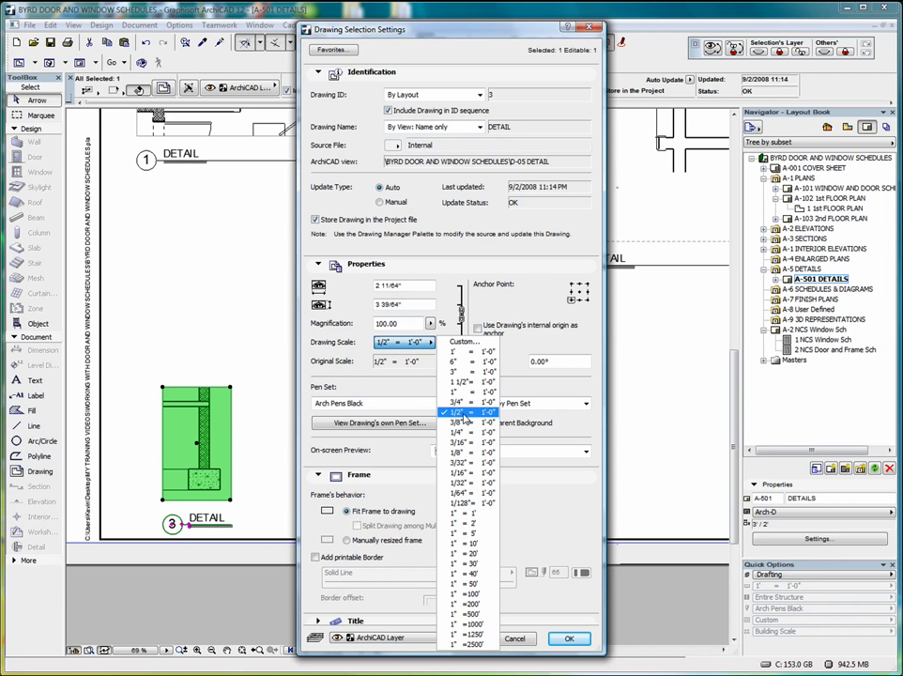
left_click(470, 373)
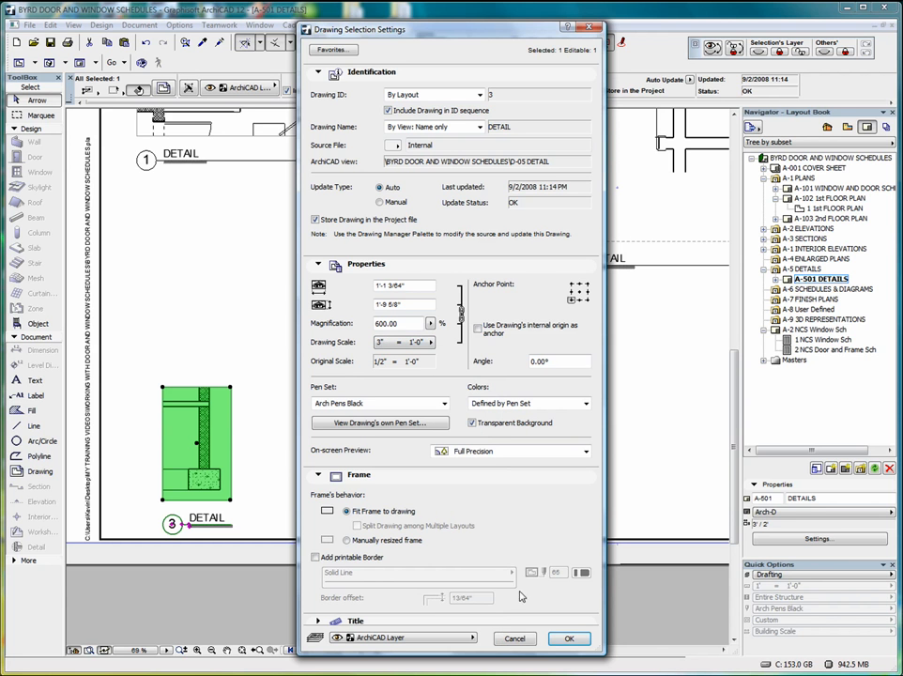
left_click(569, 640)
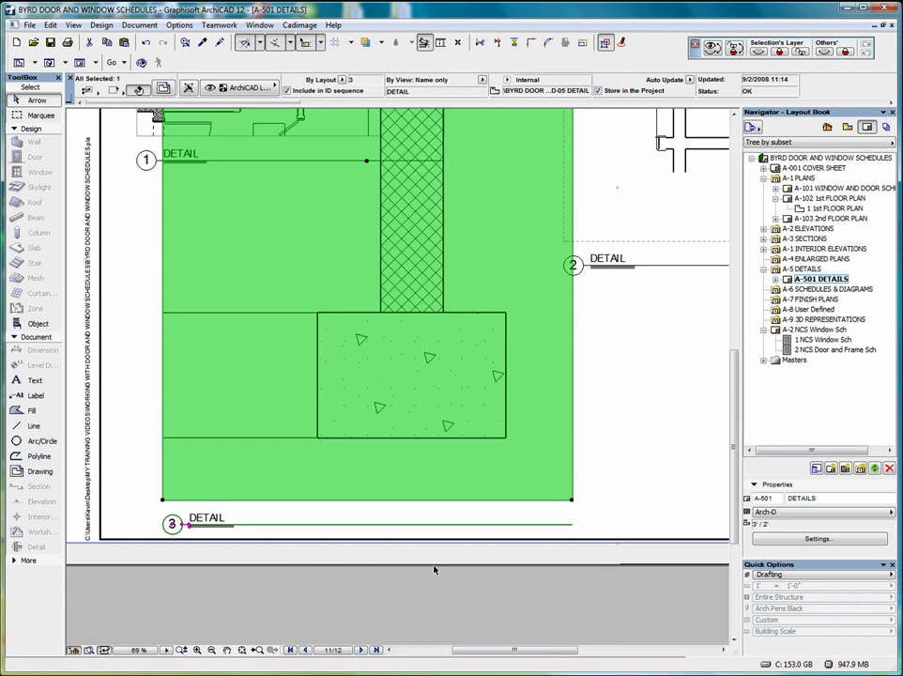
Shrink drawing 3 proportionally from its upper-right corner to fit beneath drawing 1, and check the scale in its title.
scroll(228, 507, "down", 4)
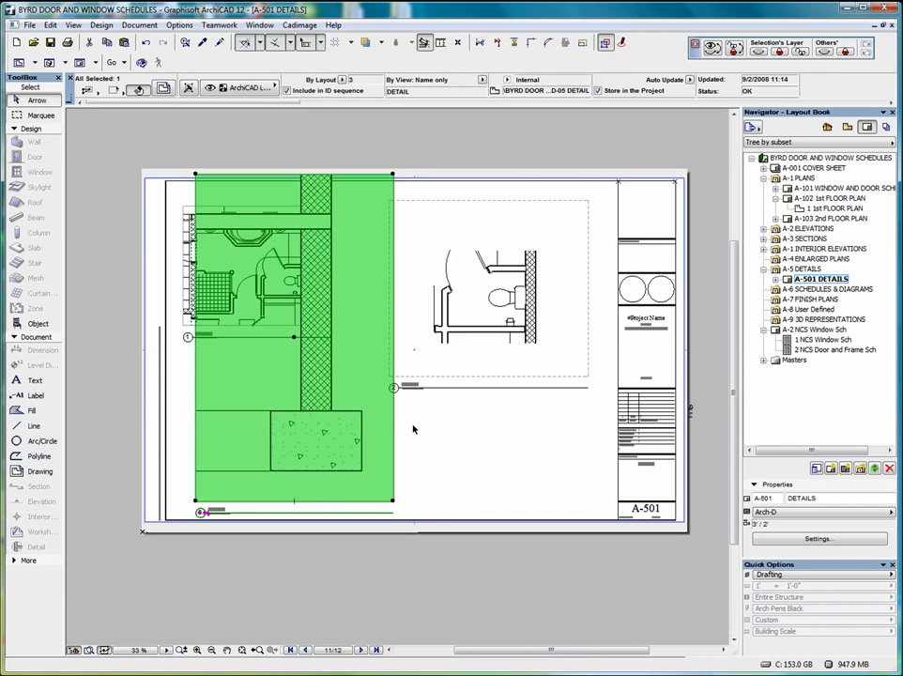
right_click(413, 427)
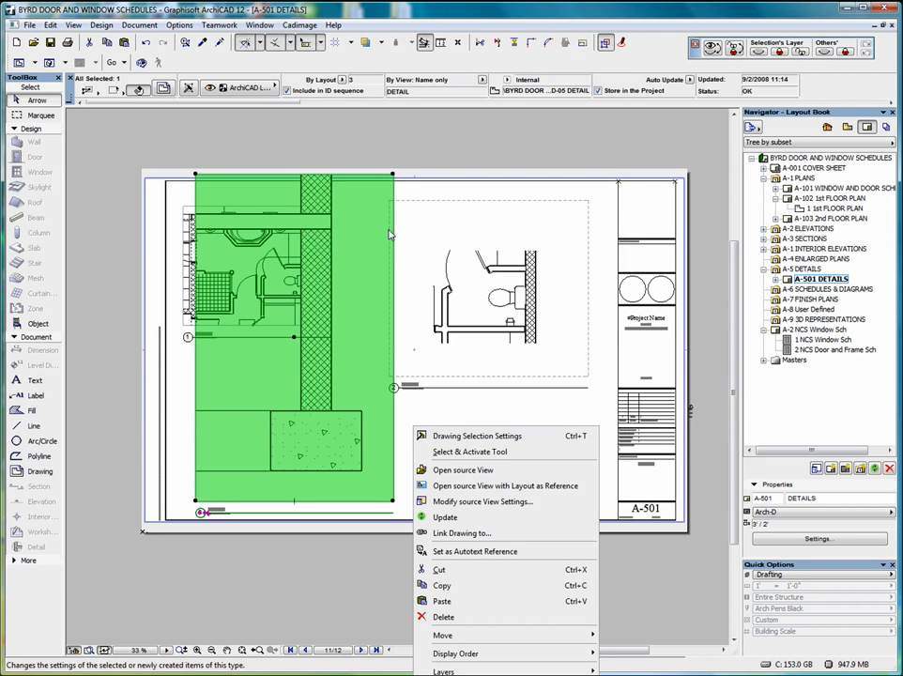
left_click(452, 149)
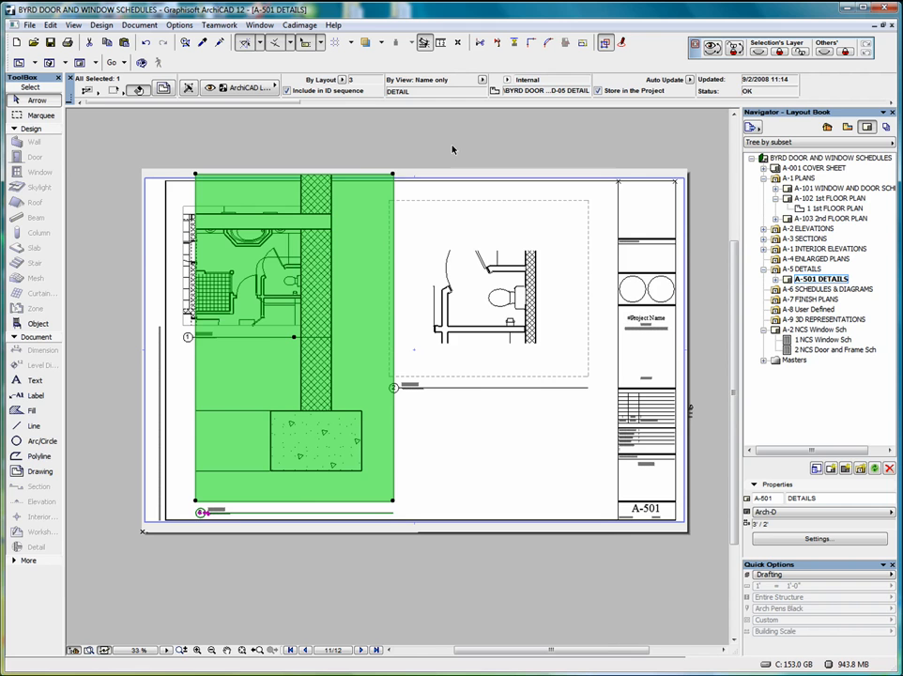
left_click(393, 174)
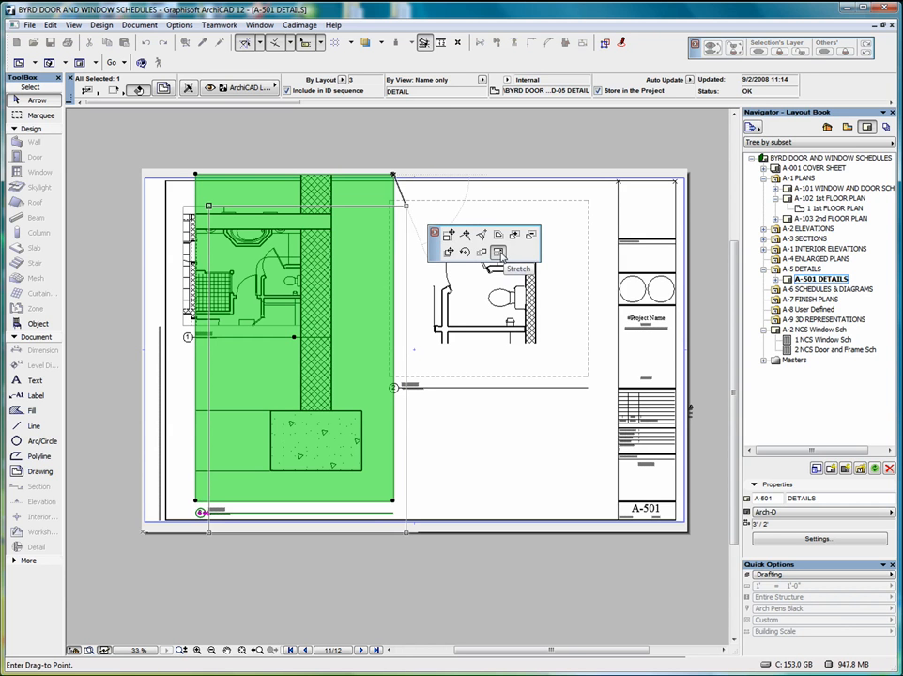
left_click(289, 346)
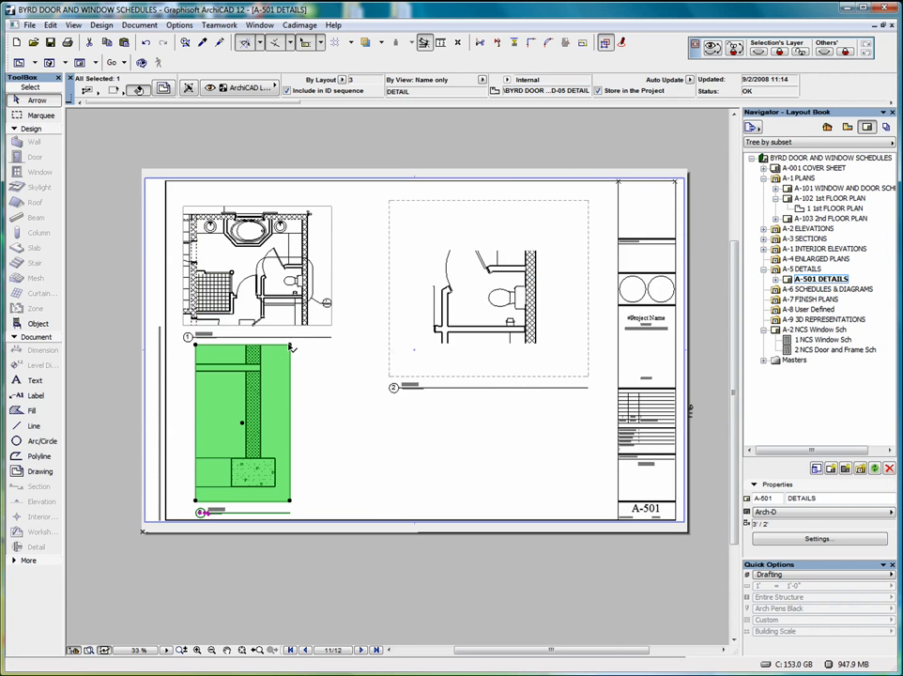
scroll(200, 562, "up", 5)
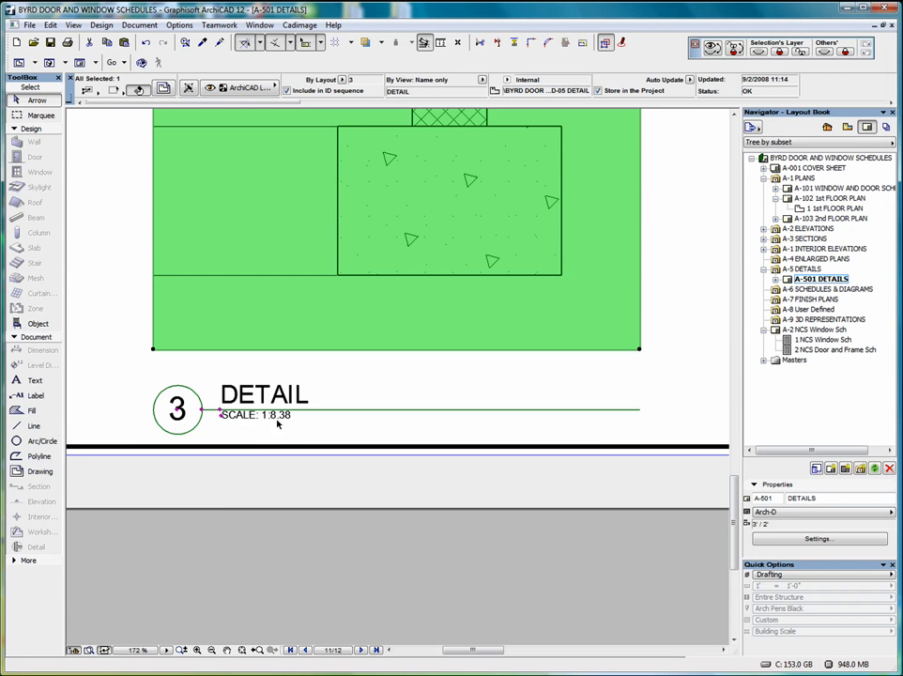
scroll(281, 422, "down", 1)
scroll(278, 384, "down", 6)
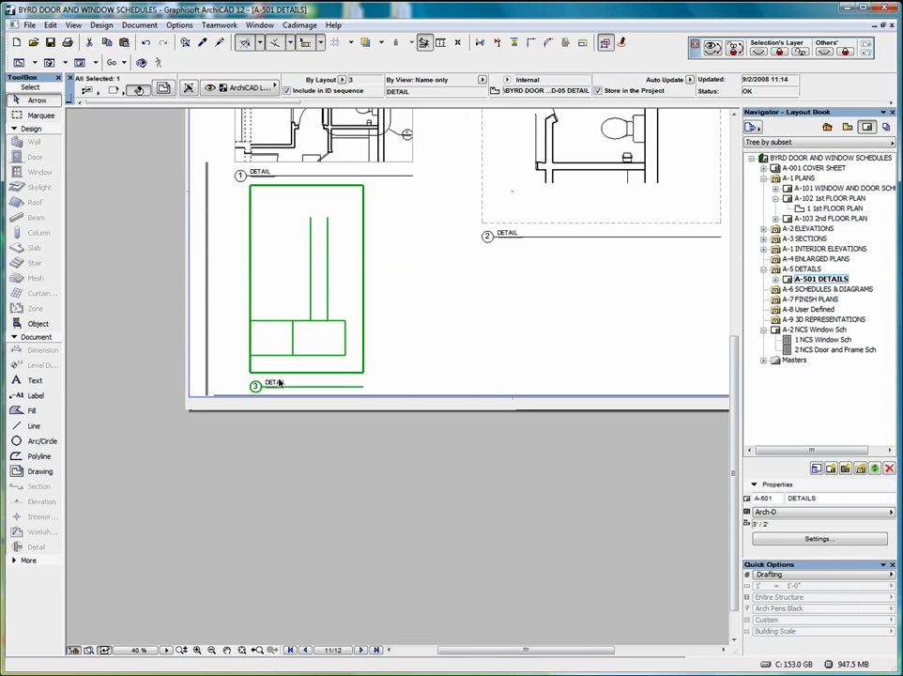
left_click(383, 334)
Open the D-05 DETAIL source view of drawing 3 from the layout.
scroll(309, 297, "up", 2)
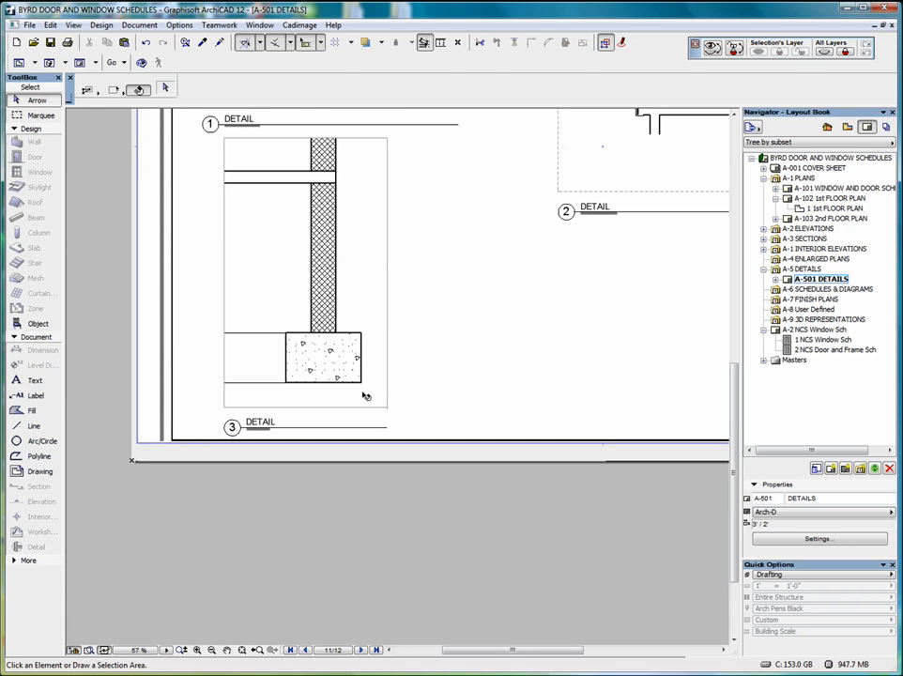
left_click(387, 409)
right_click(459, 324)
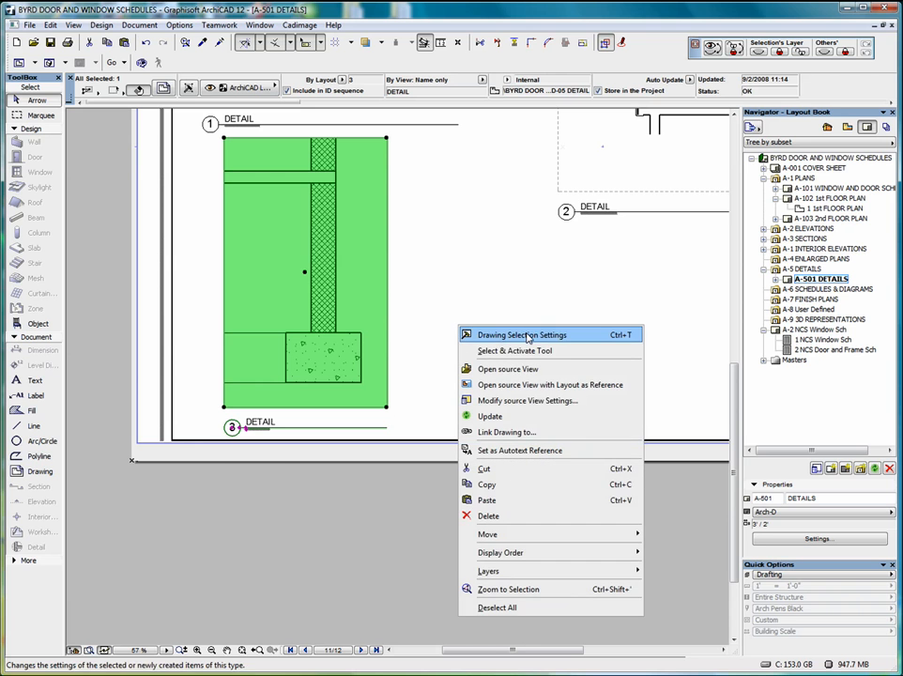
left_click(512, 369)
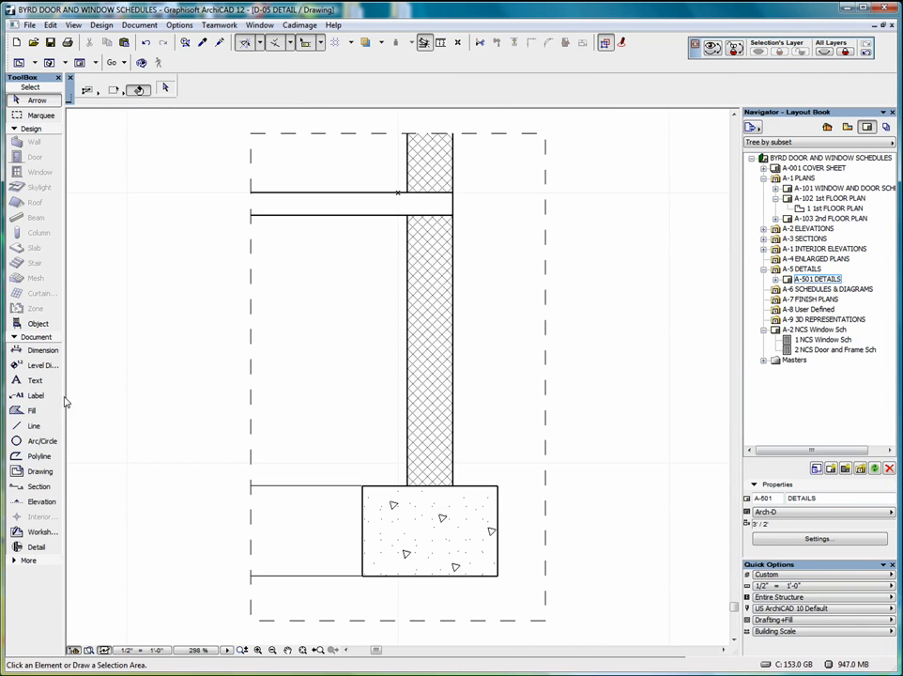
Show the A-DIMS layer and dimension the concrete footing's height, with the dimension line just outside its right edge.
left_click(41, 350)
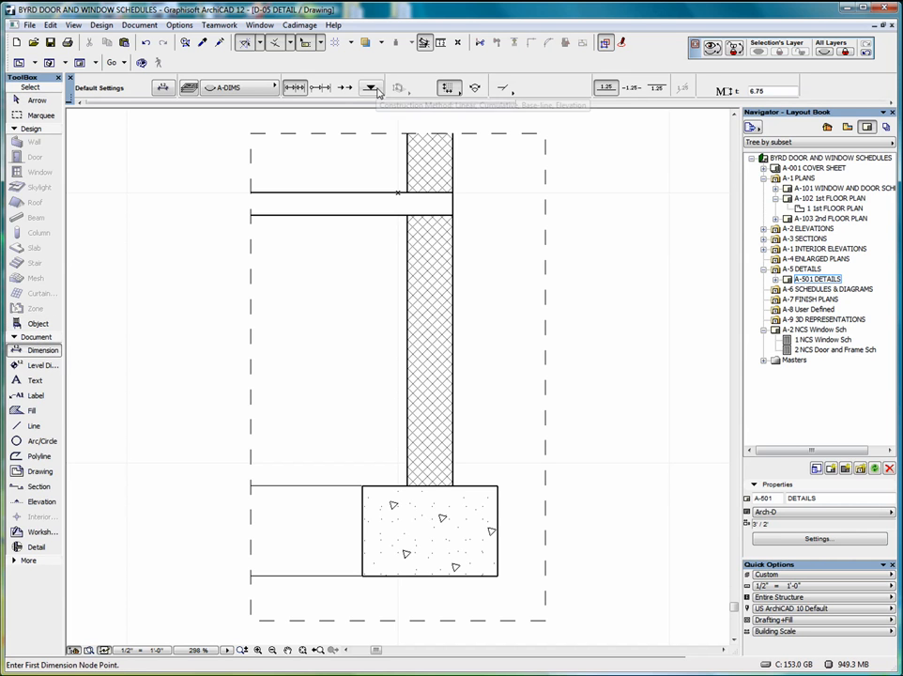
left_click(498, 575)
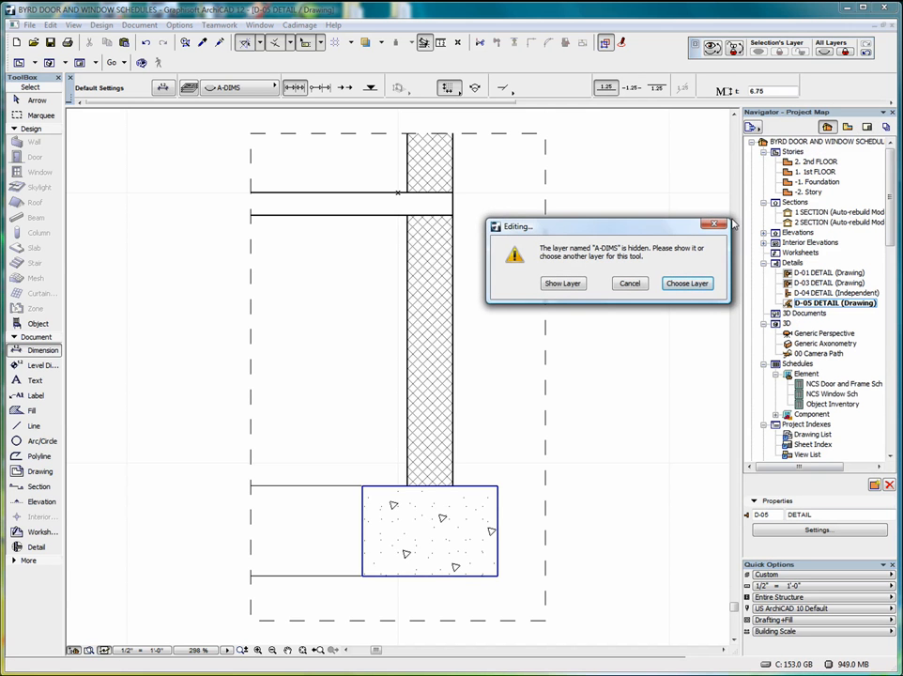
left_click(563, 283)
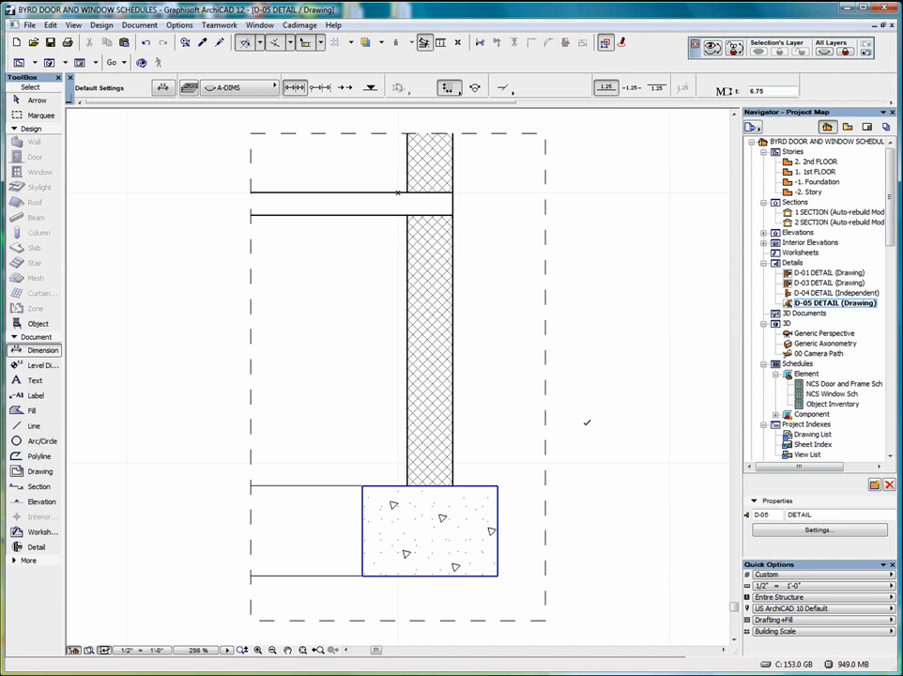
left_click(499, 485)
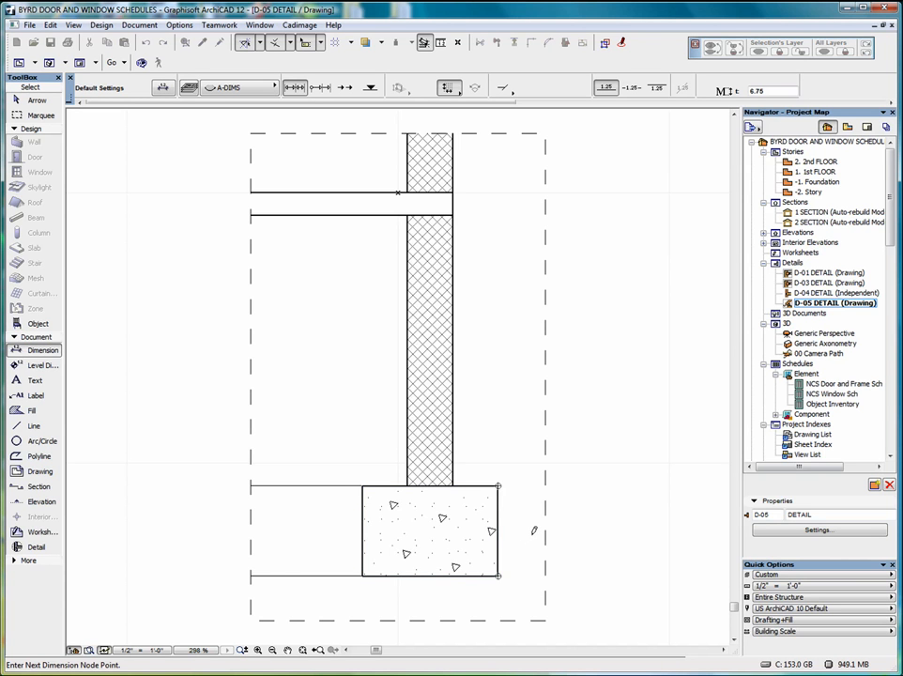
double_click(533, 531)
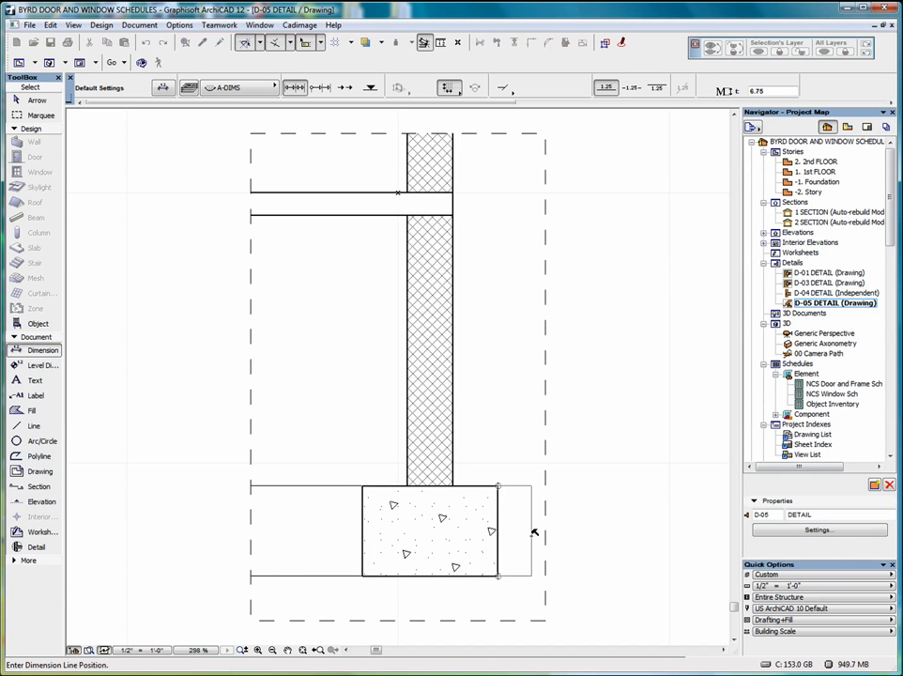
left_click(532, 532)
Dimension the concrete footing's width, with the dimension line just below its bottom edge.
left_click(362, 575)
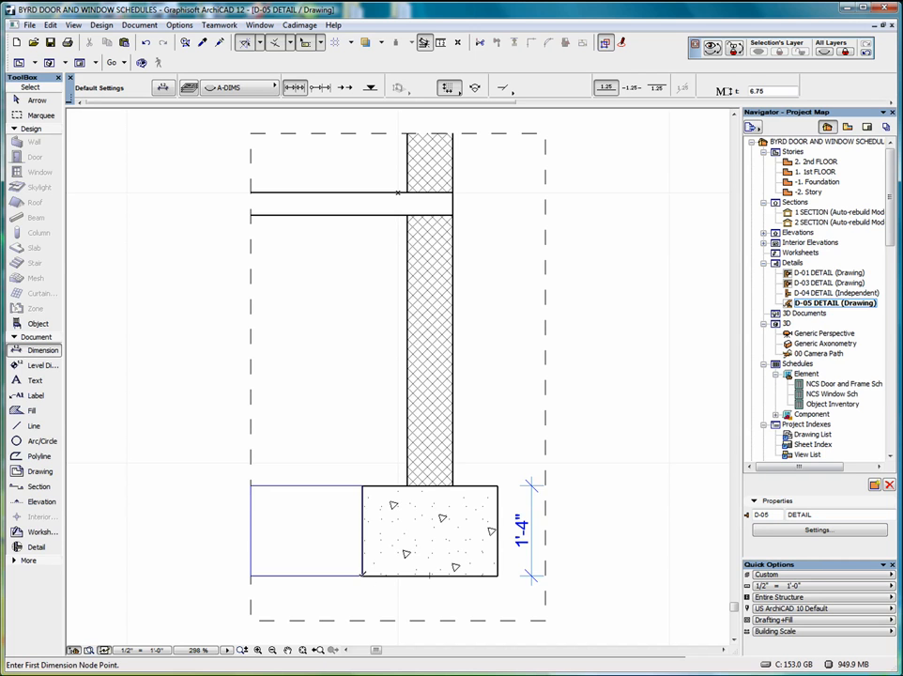
left_click(498, 574)
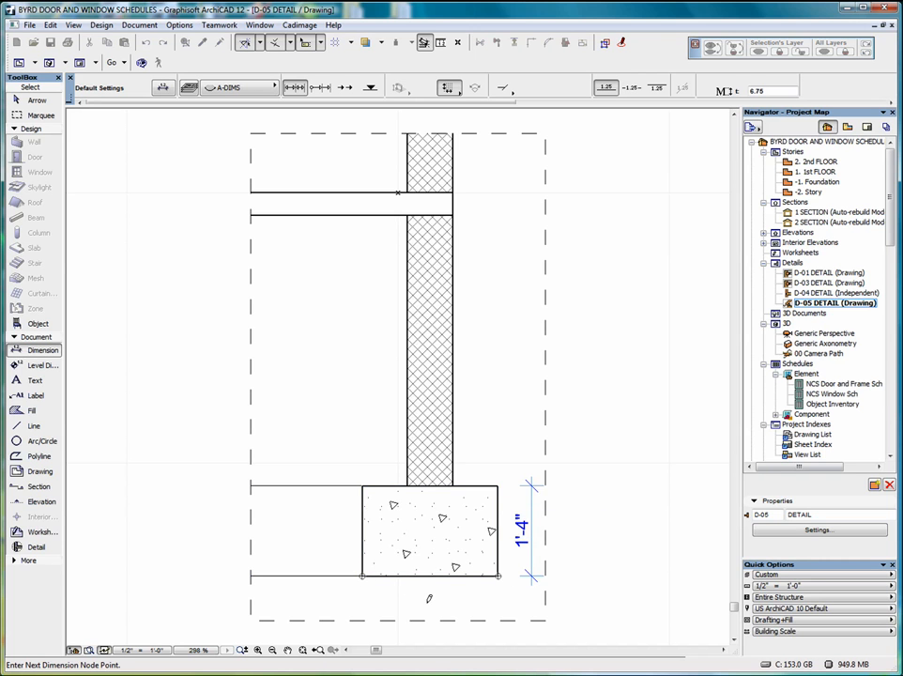
double_click(429, 597)
left_click(429, 599)
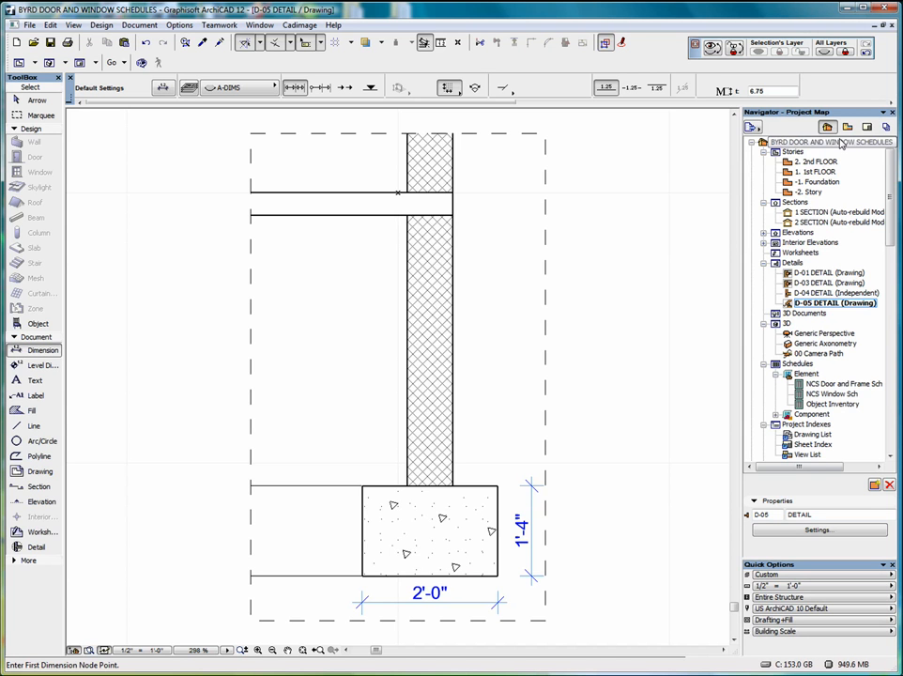
Return to the A-501 DETAILS layout and update drawing 3 from its source view.
left_click(868, 129)
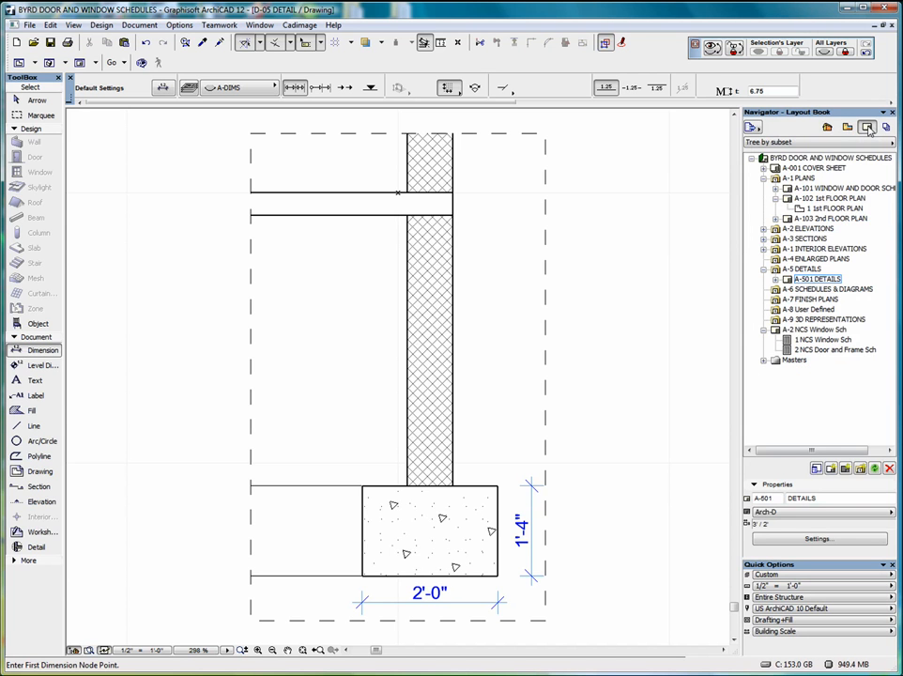
double_click(813, 281)
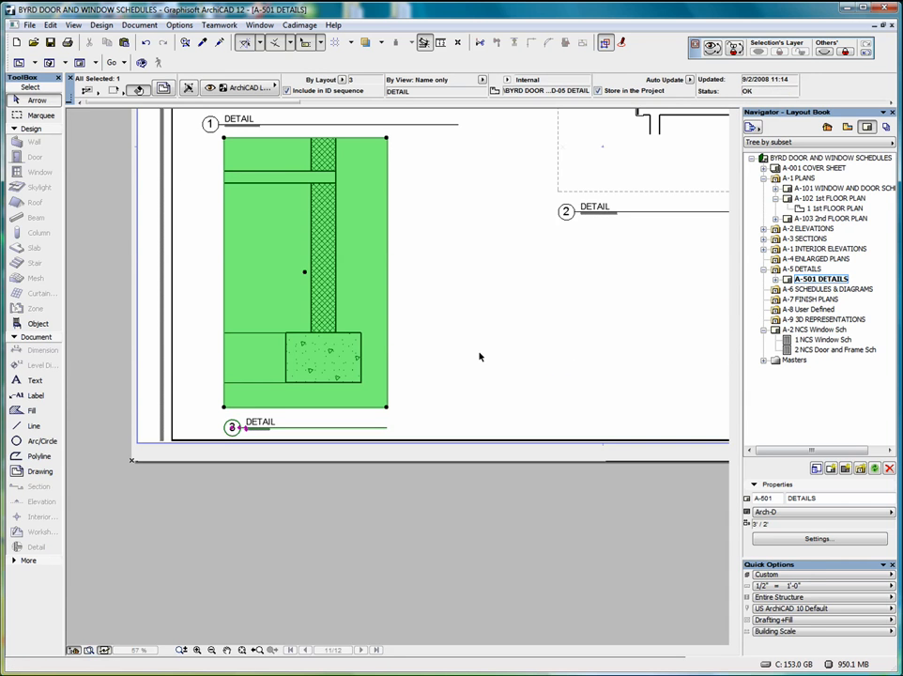
right_click(373, 222)
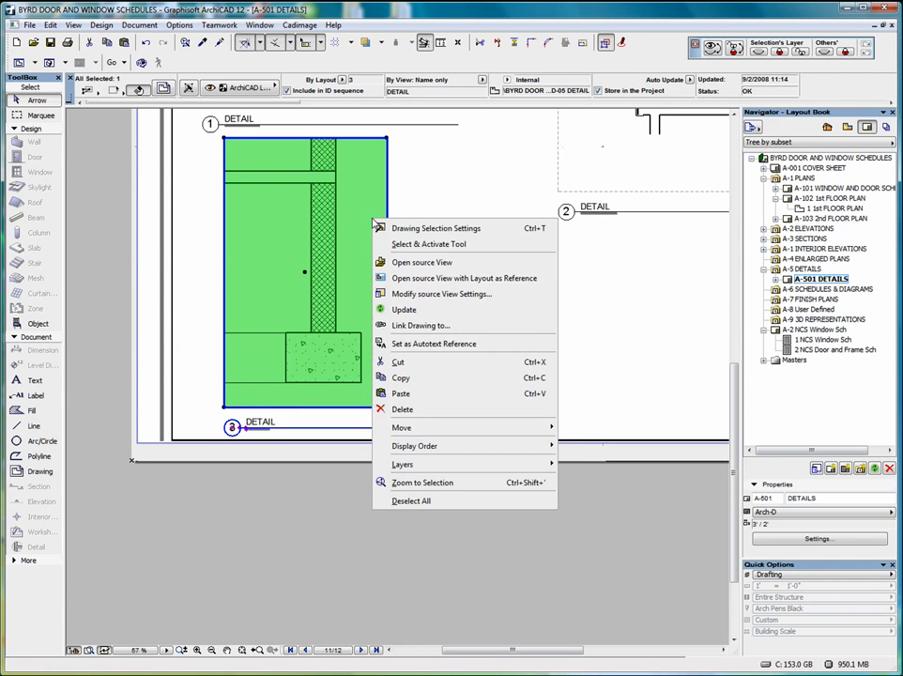
left_click(436, 312)
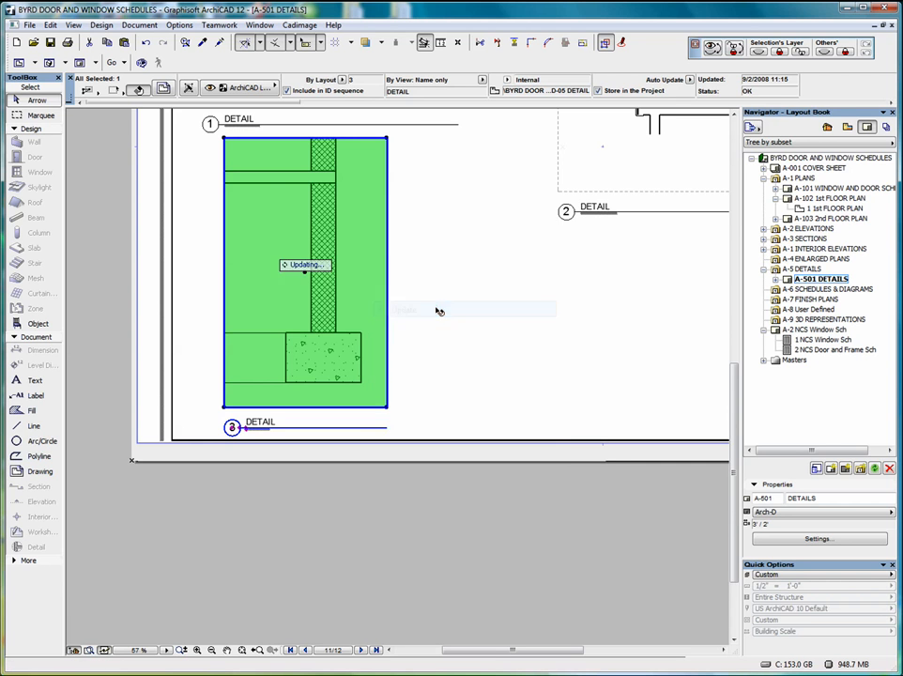
left_click(356, 230)
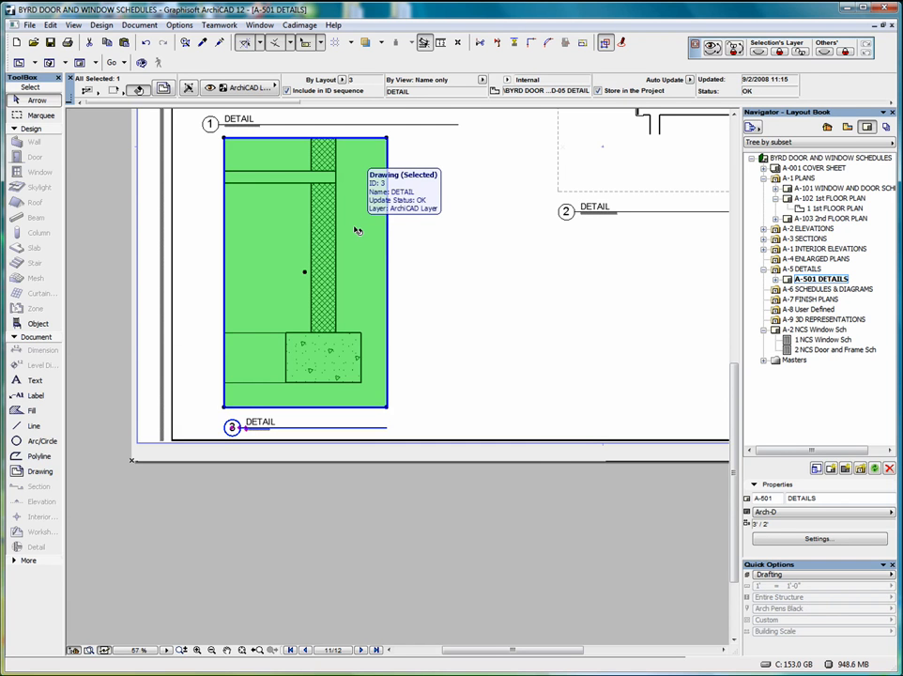
right_click(357, 230)
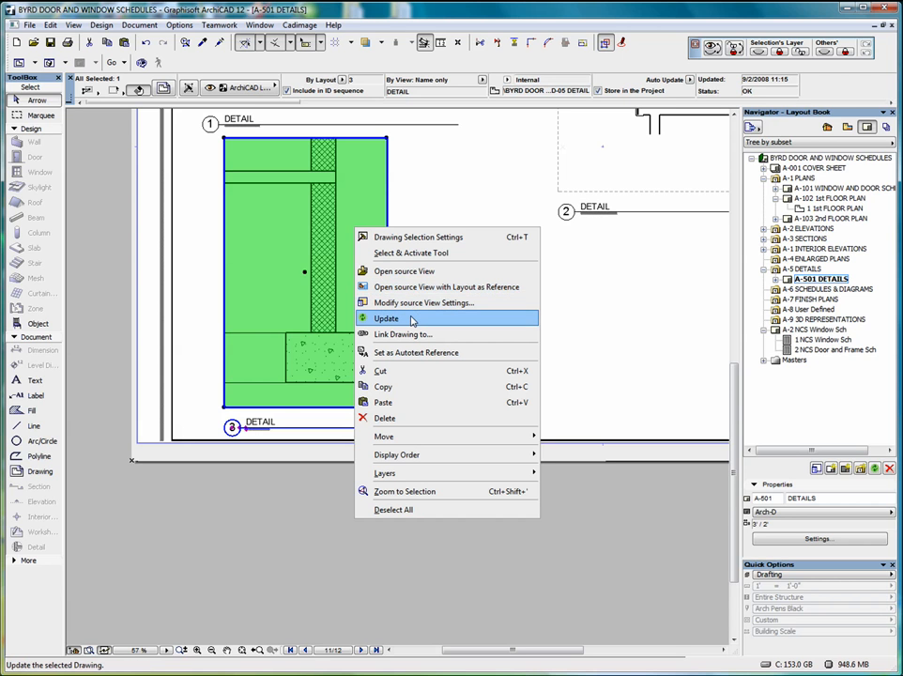
left_click(412, 320)
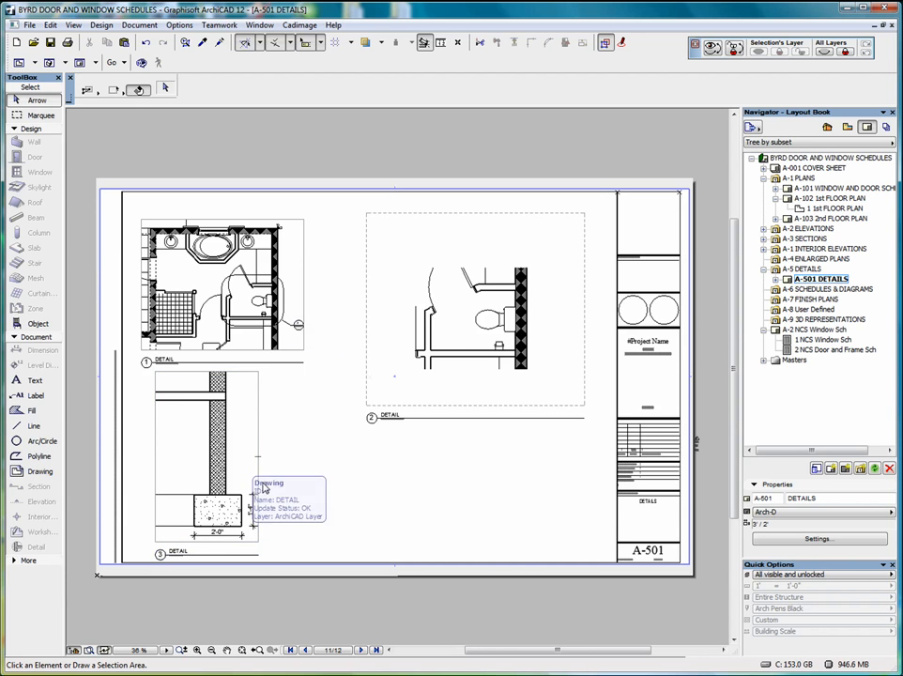
Shrink drawing 3 proportionally about its lower-left corner to a diagonal of about 9 3/4".
left_click(255, 532)
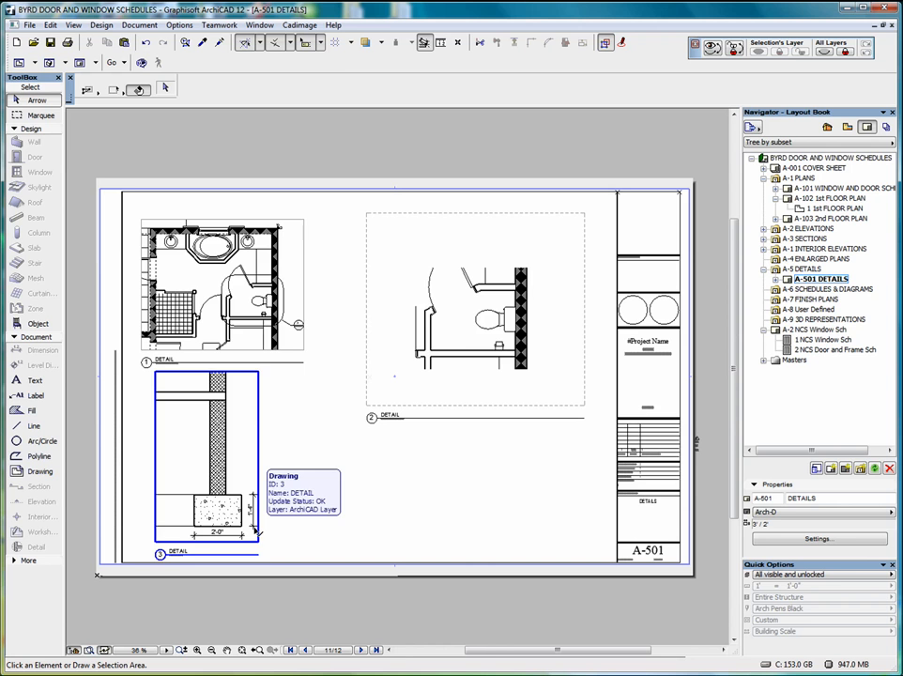
left_click(260, 375)
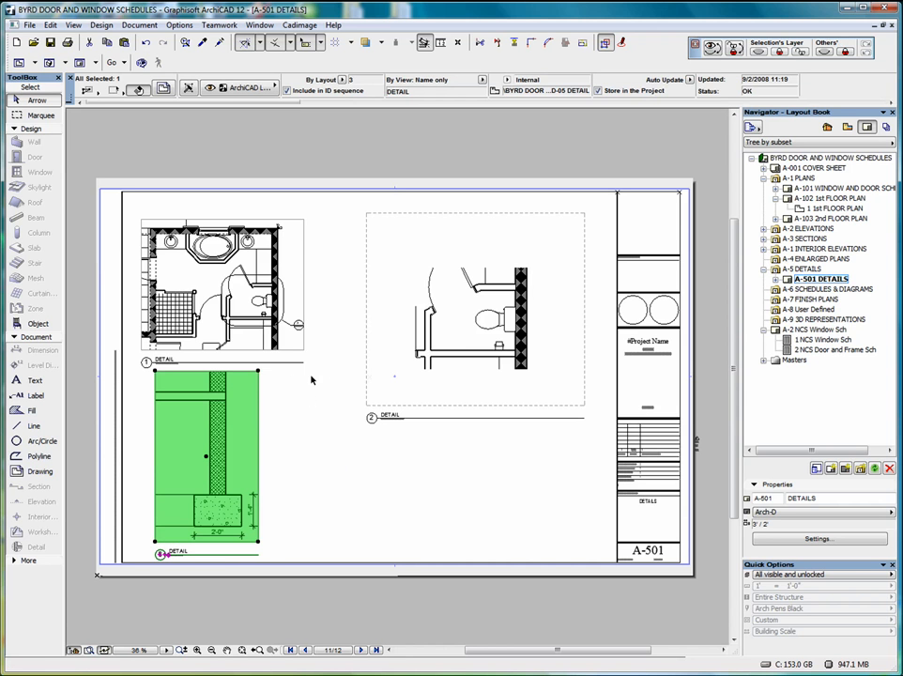
left_click(260, 374)
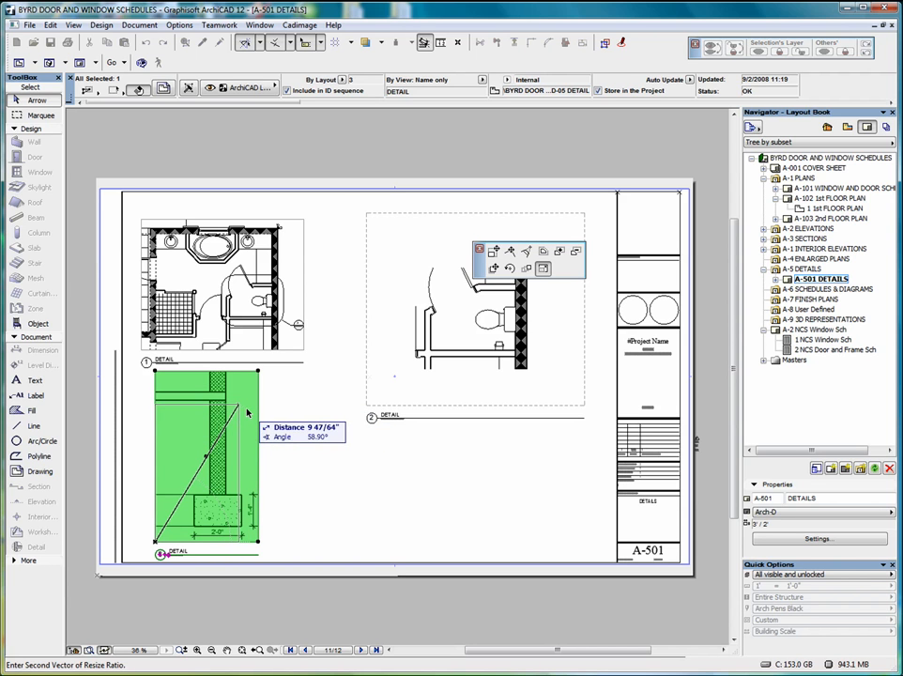
left_click(245, 409)
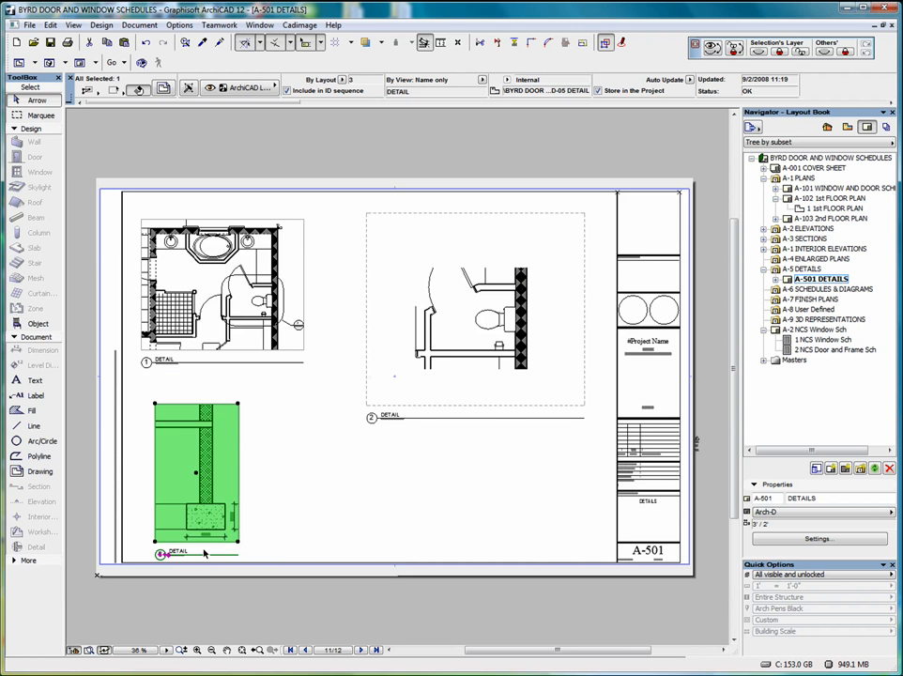
Inspect drawing 3 and its footing dimensions up close, and return to the full layout.
scroll(204, 553, "up", 2)
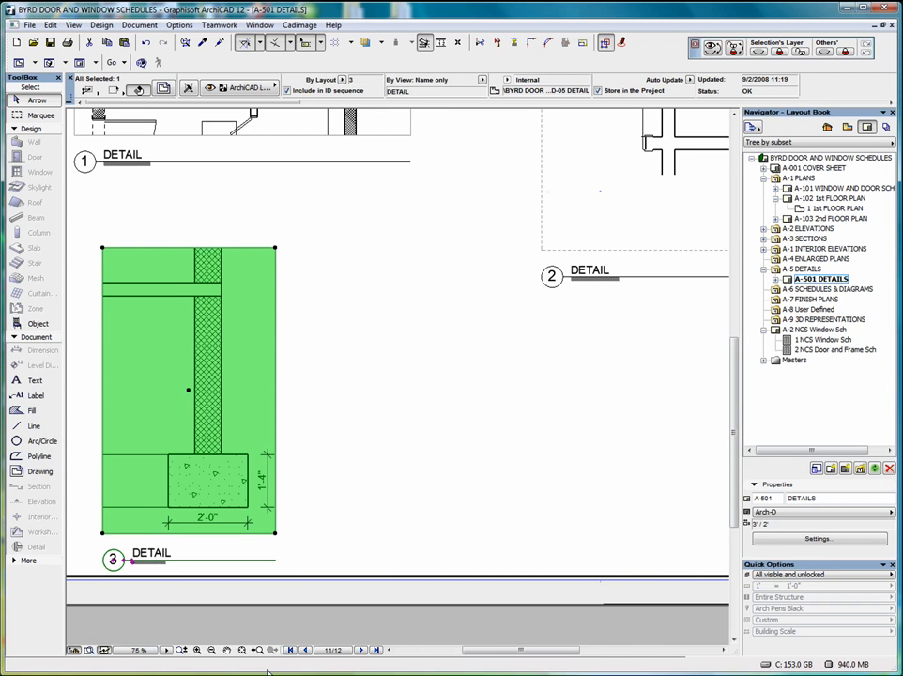
left_click(242, 649)
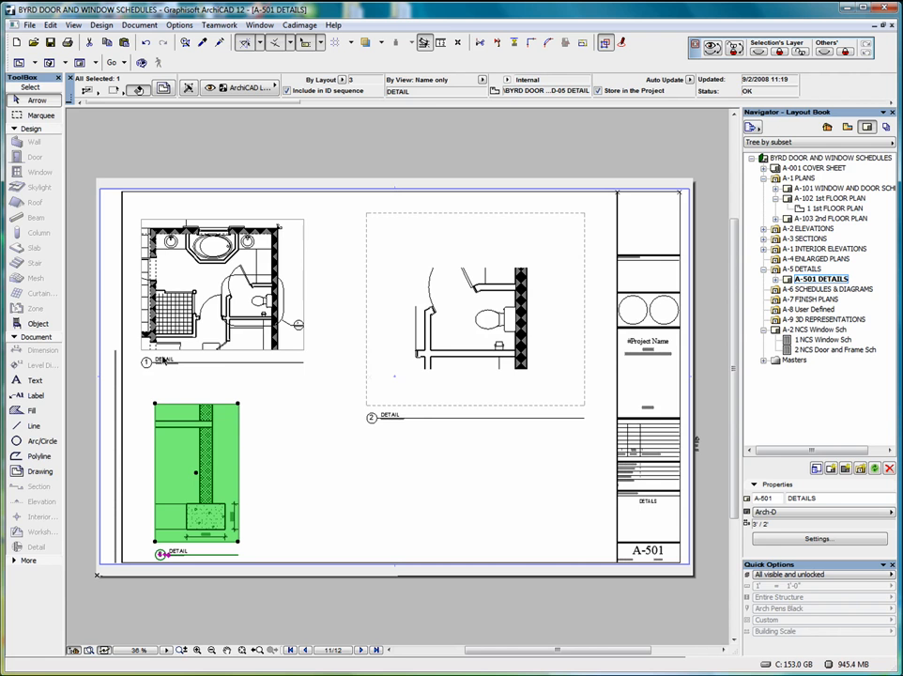
Examine drawing 2's selection settings and its source view settings to see where its name comes from.
left_click(369, 410)
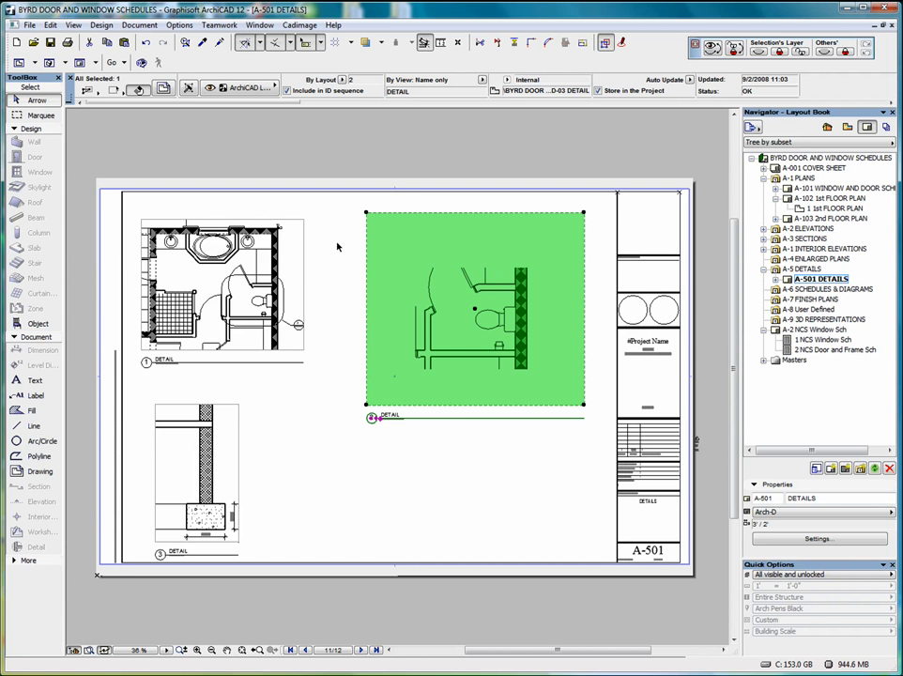
right_click(427, 244)
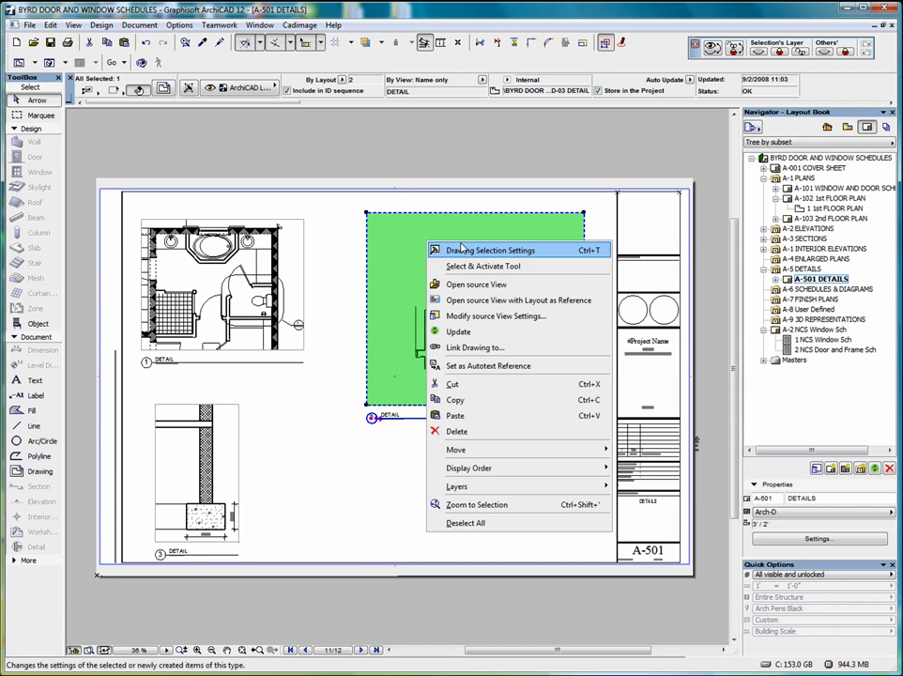
left_click(470, 248)
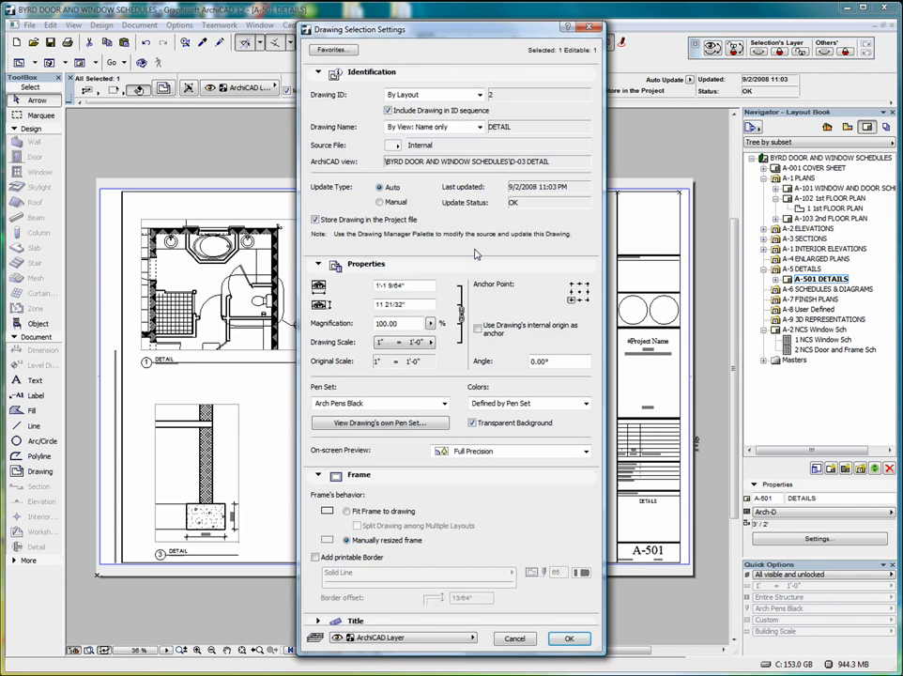
left_click(480, 128)
left_click(480, 127)
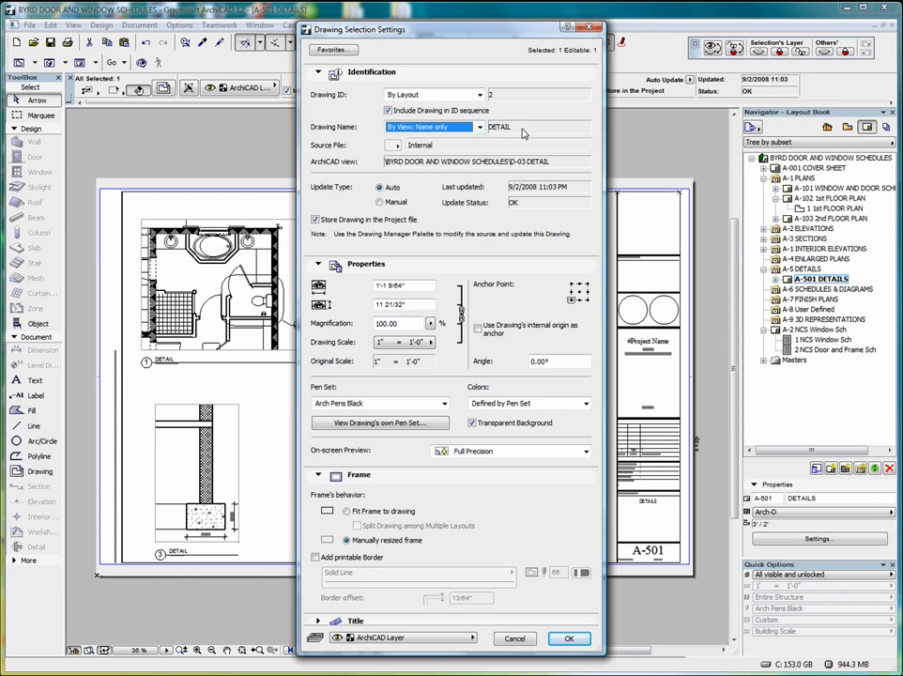
left_click(523, 641)
right_click(499, 261)
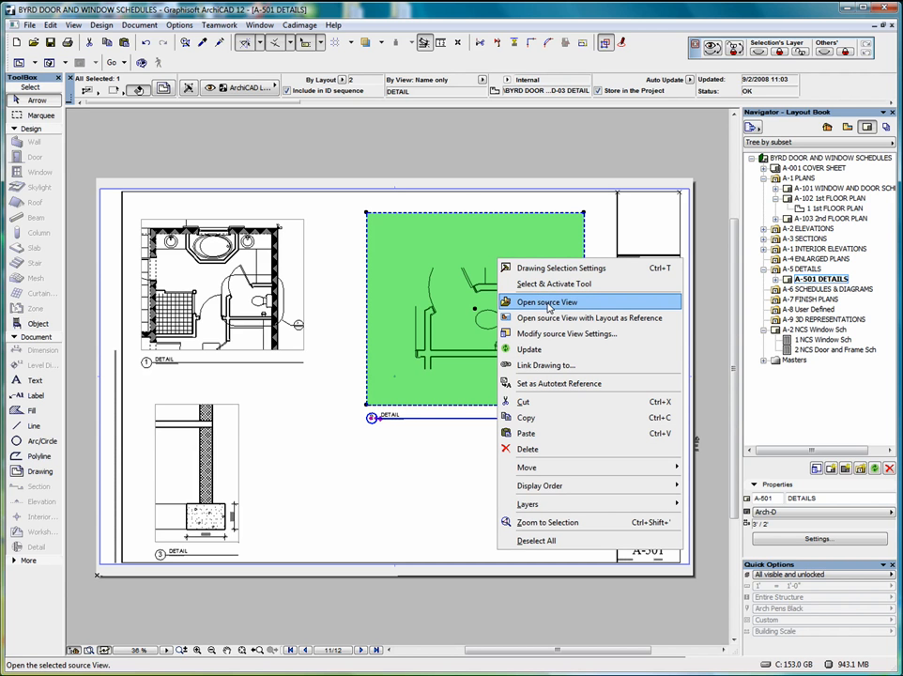
left_click(552, 334)
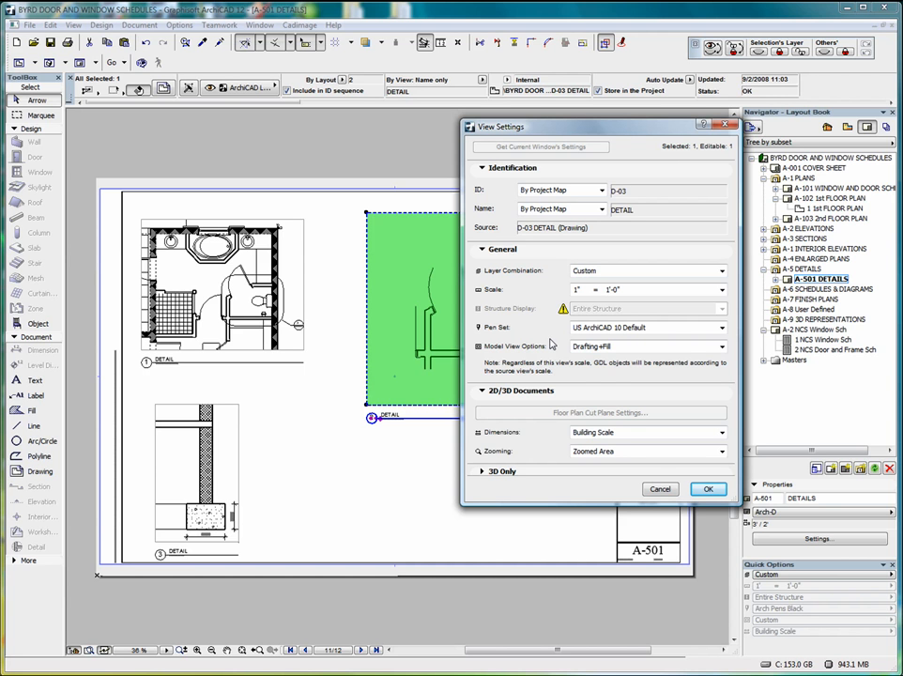
left_click(659, 490)
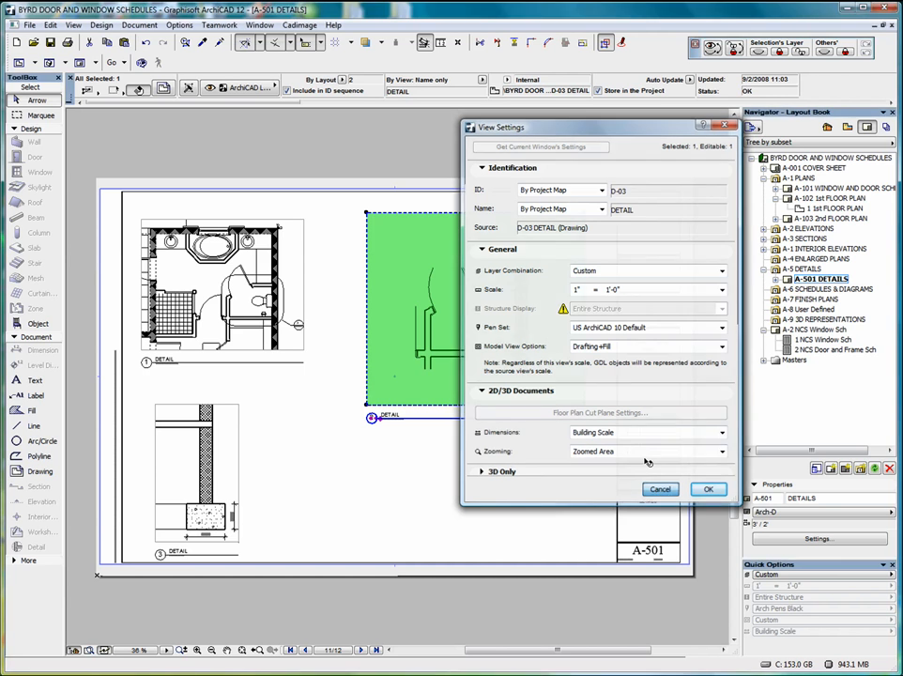
Open drawing 2's source view to look at the D-03 detail, and return to the A-501 DETAILS layout.
right_click(552, 278)
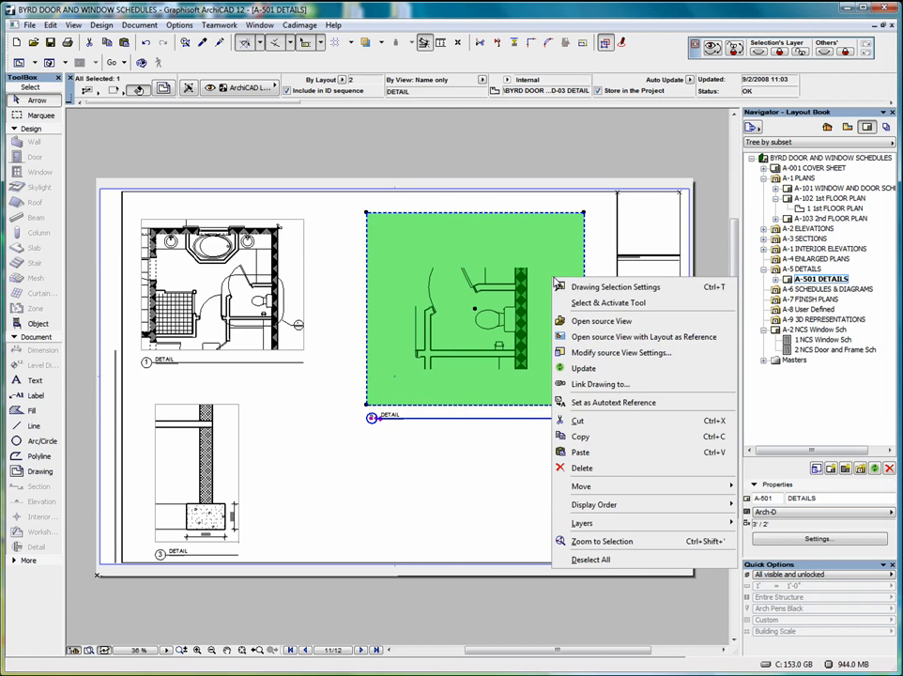
left_click(593, 324)
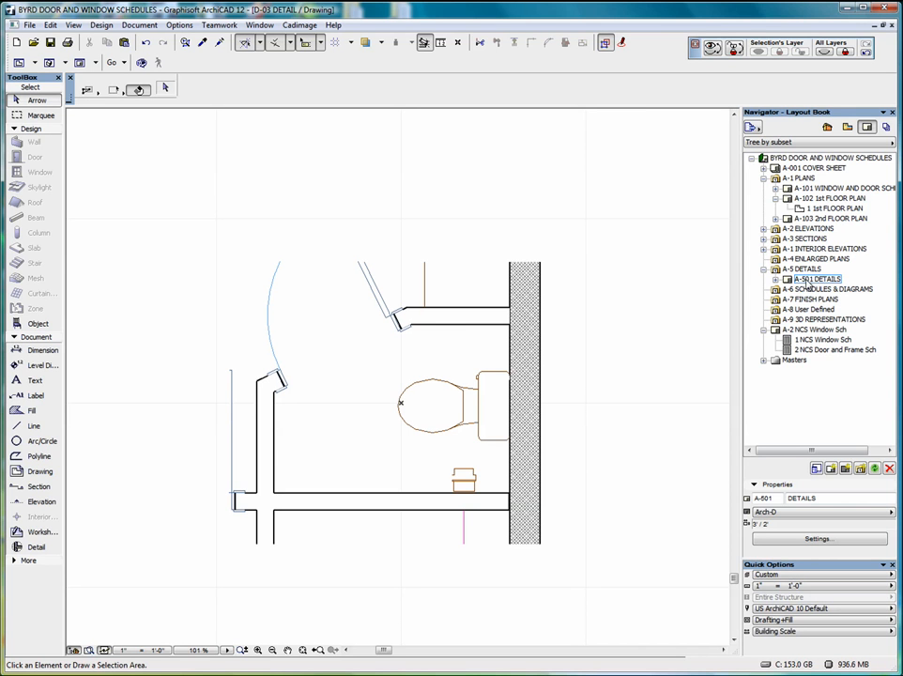
right_click(666, 283)
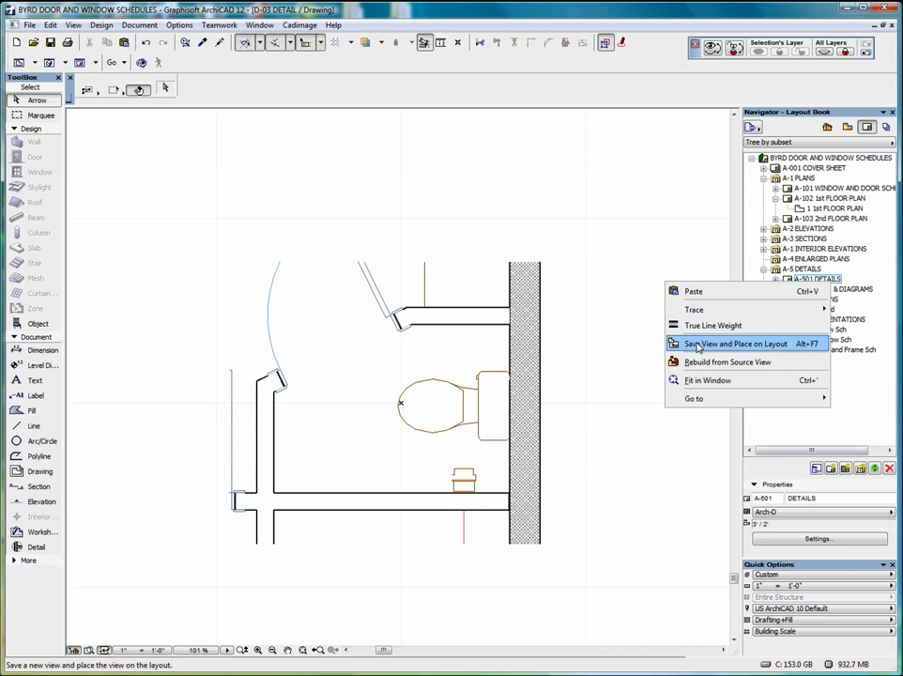
left_click(627, 234)
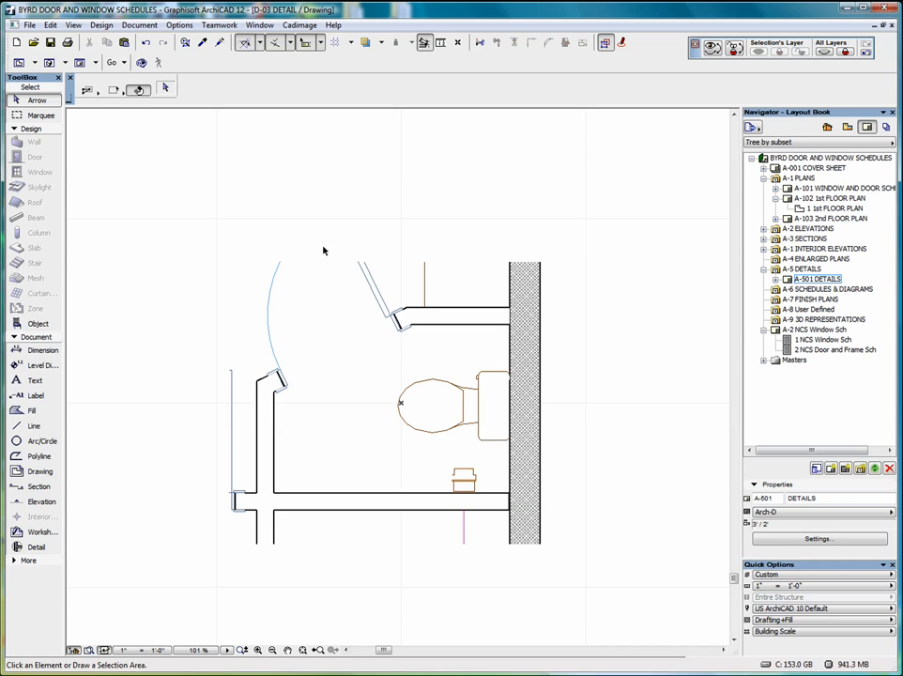
left_click(827, 128)
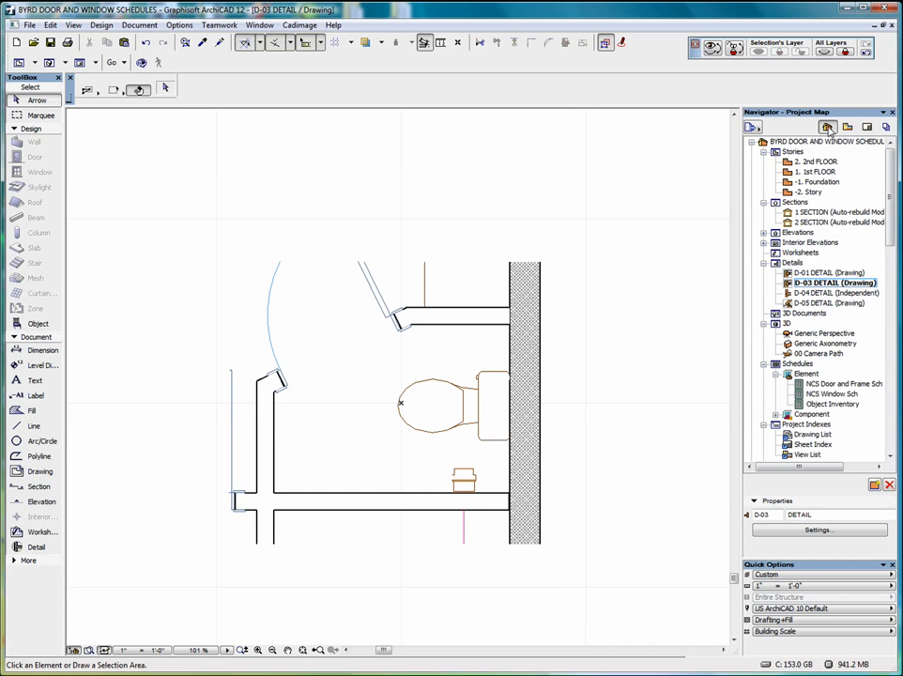
left_click(867, 126)
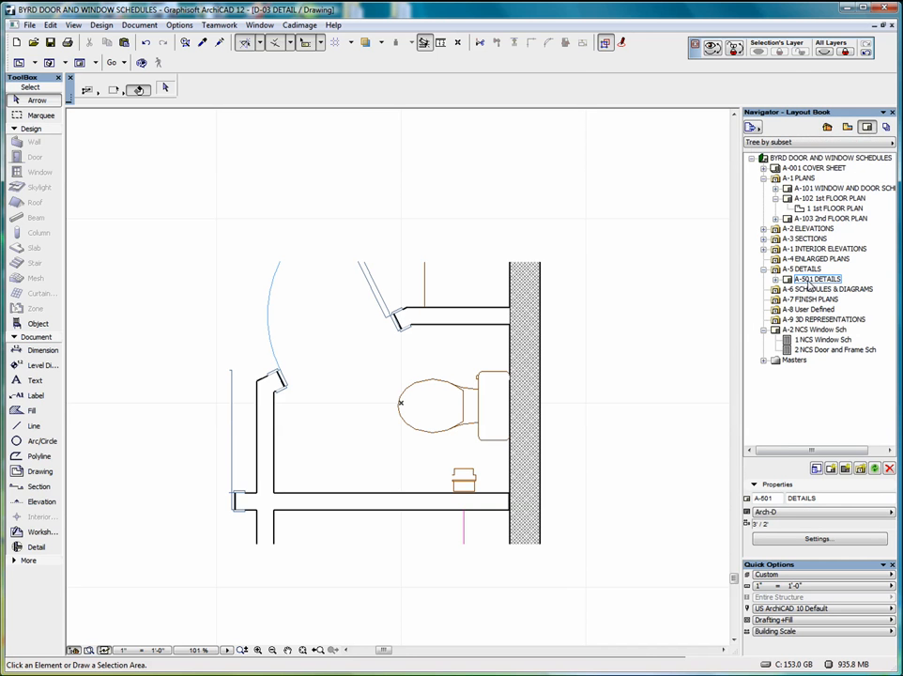
double_click(813, 279)
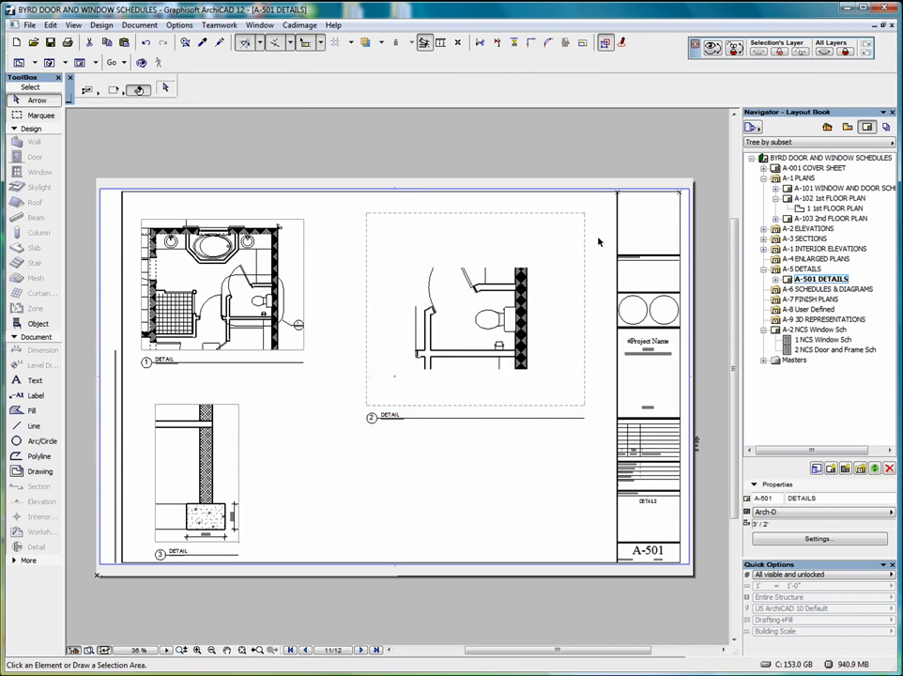
Rename the D-01 detail in the project map as MASTER BATH.
left_click(829, 127)
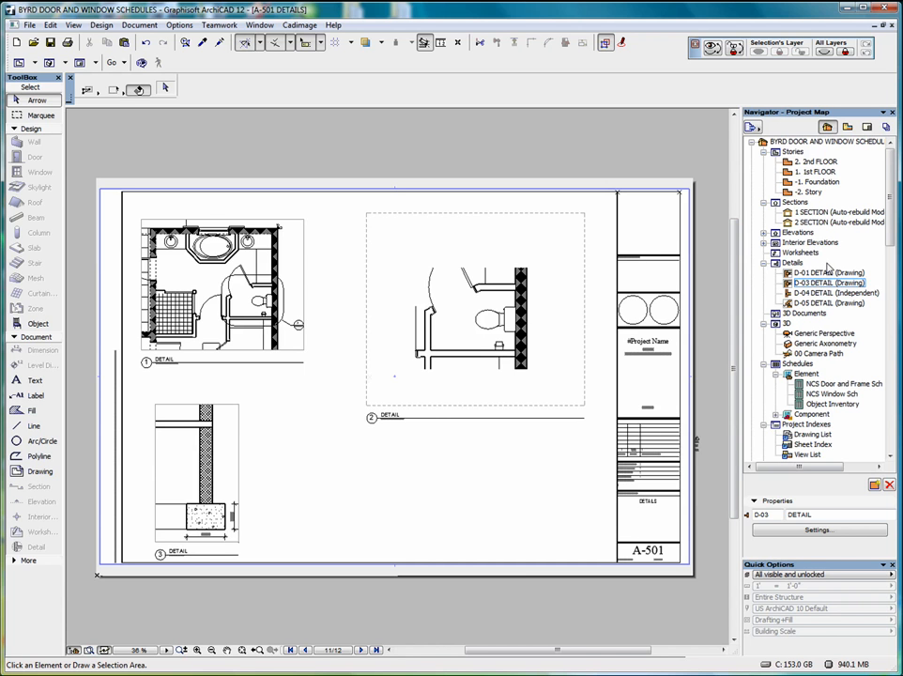
left_click(810, 272)
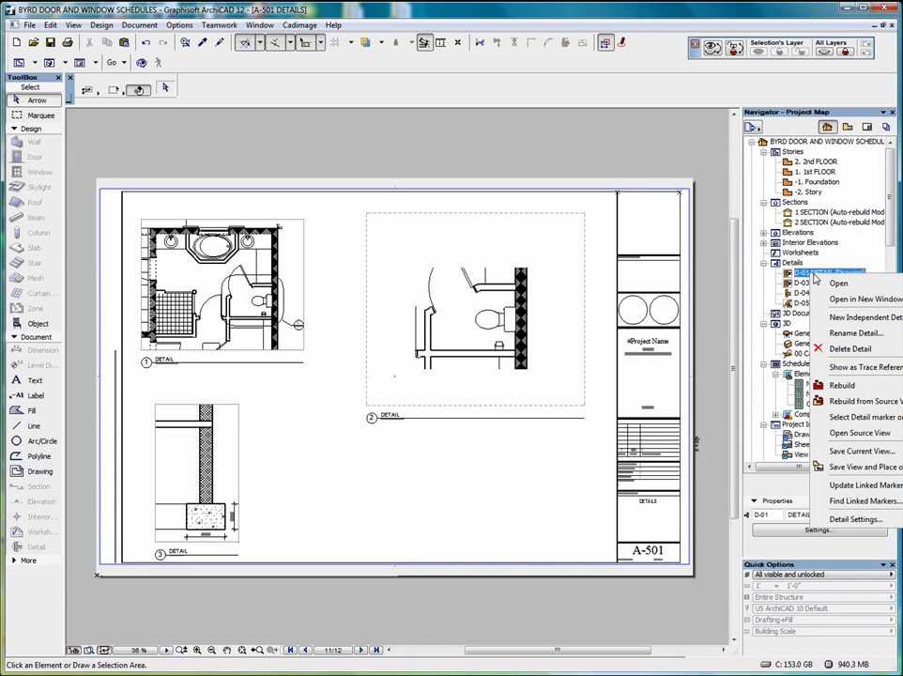
left_click(852, 334)
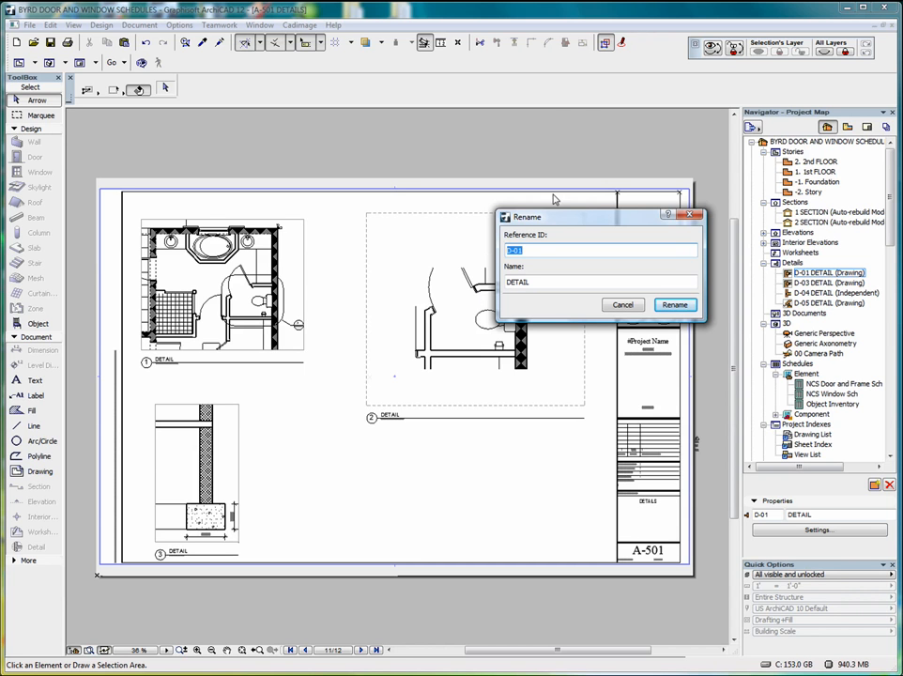
left_click_drag(532, 282, 499, 288)
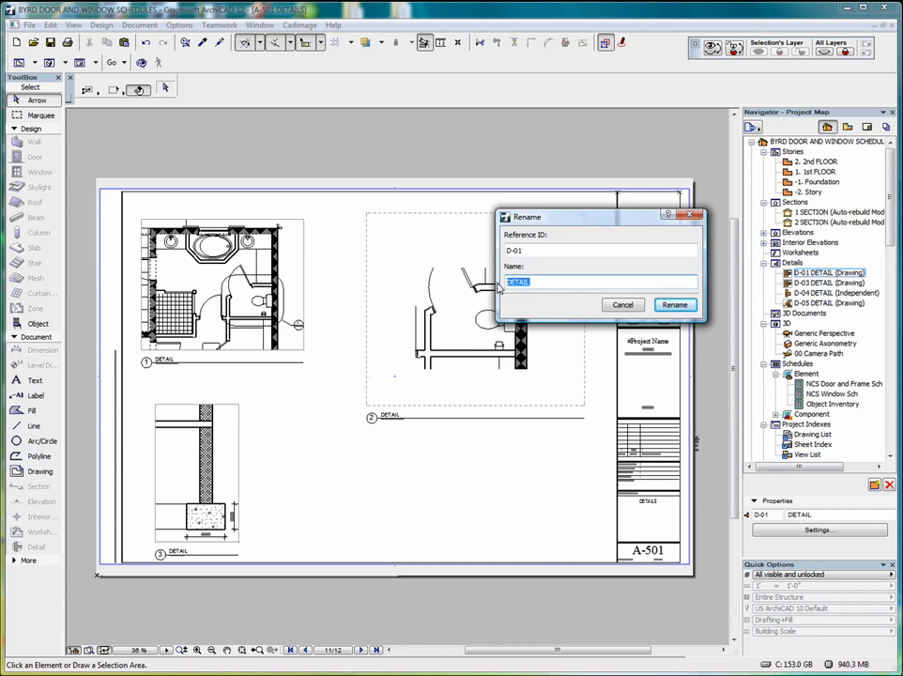
type("MASTER BATH")
left_click(673, 306)
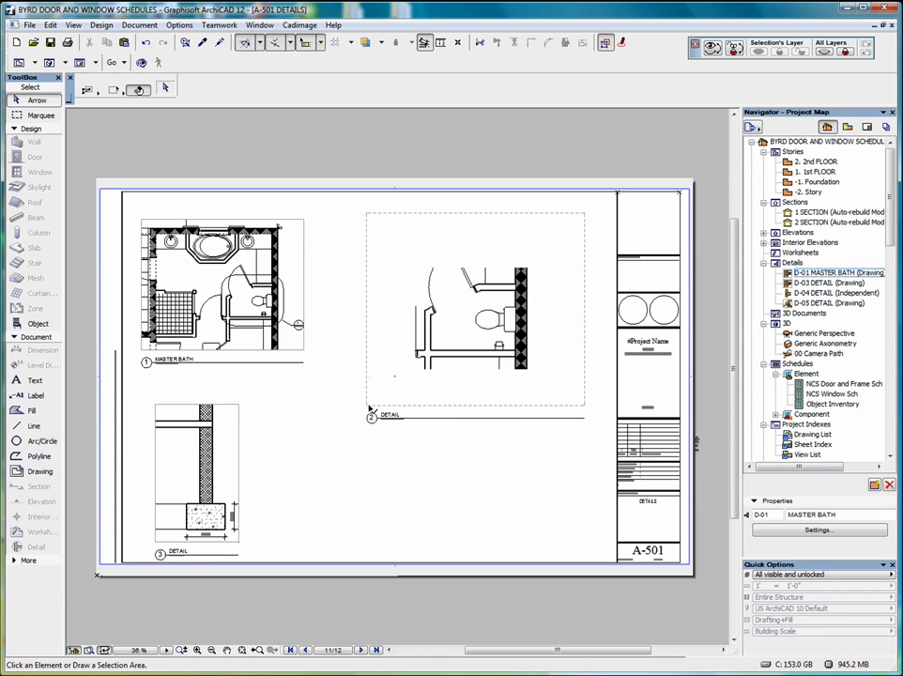
Rename the D-03 detail in the project map as MASTER BATH WATER CLOSET.
left_click(816, 282)
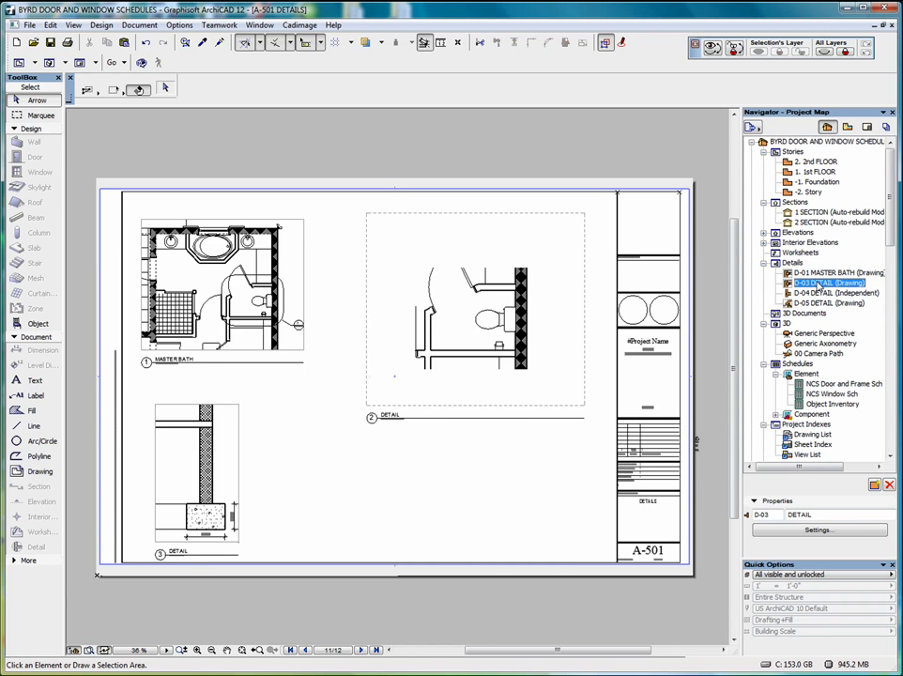
right_click(817, 284)
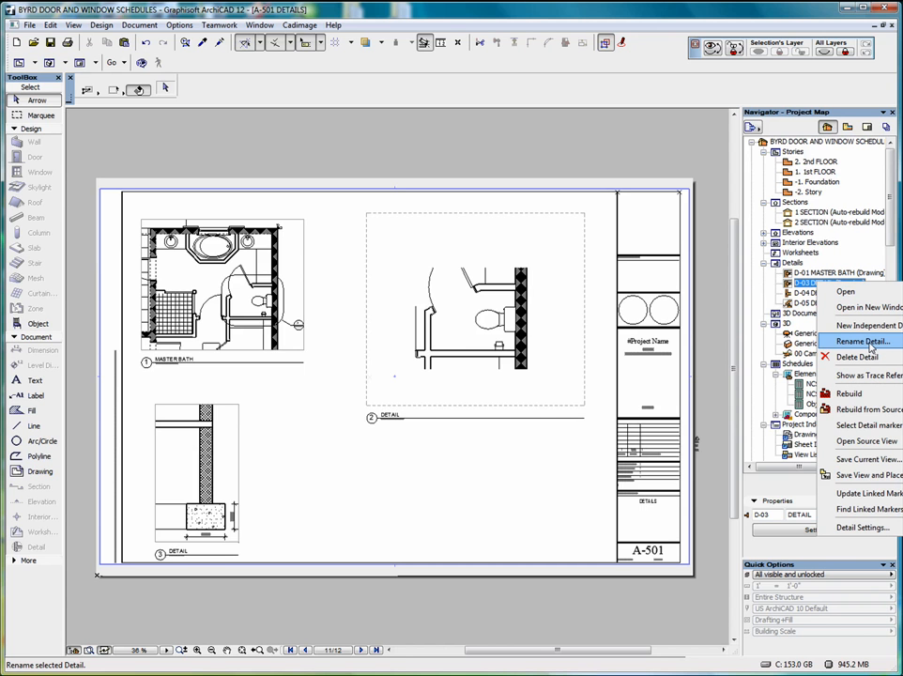
left_click(866, 342)
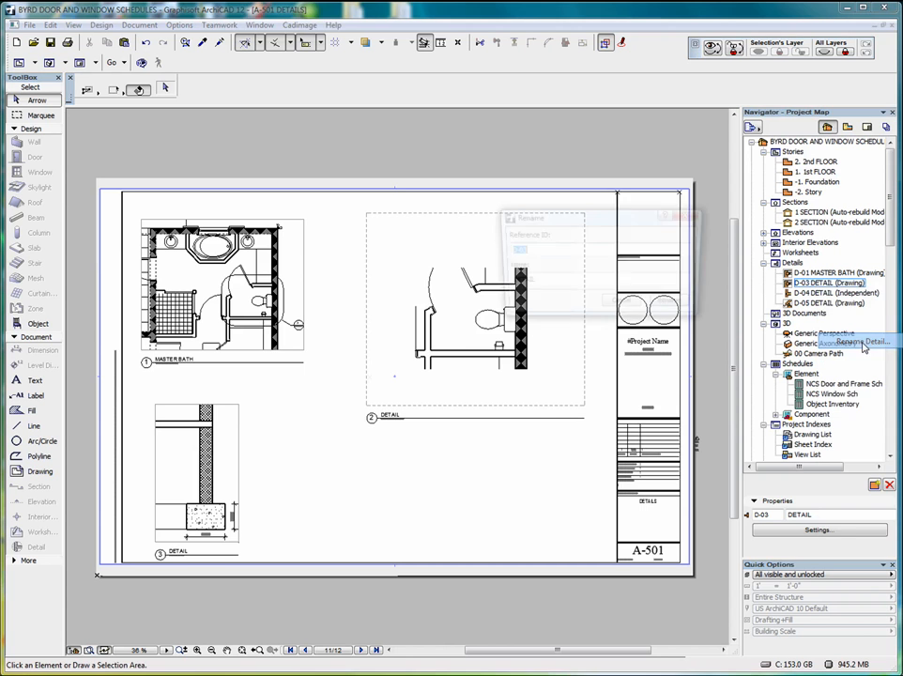
double_click(541, 281)
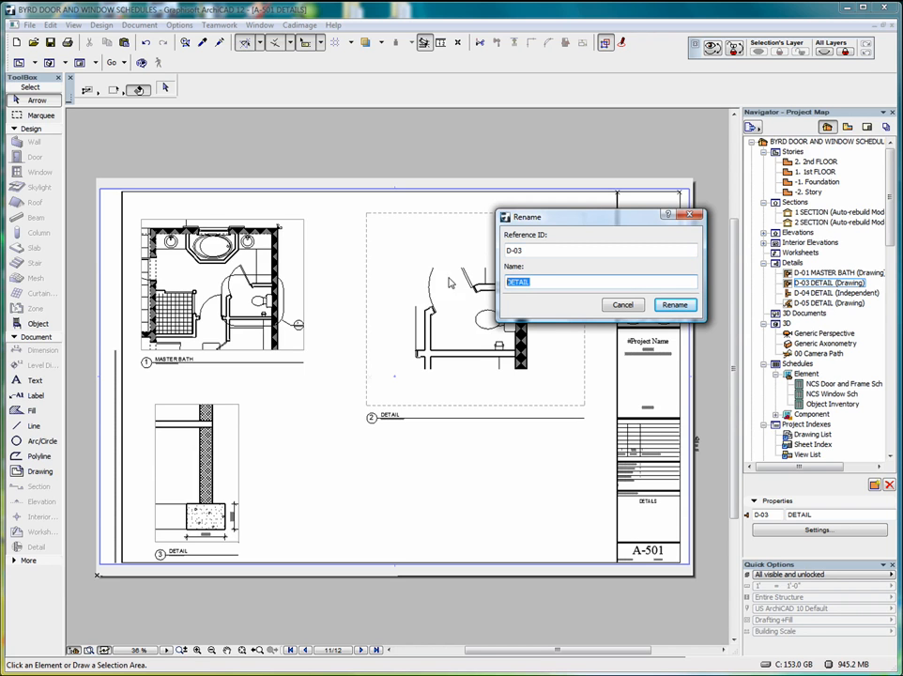
type("MASTER BATH WATER CLOSE")
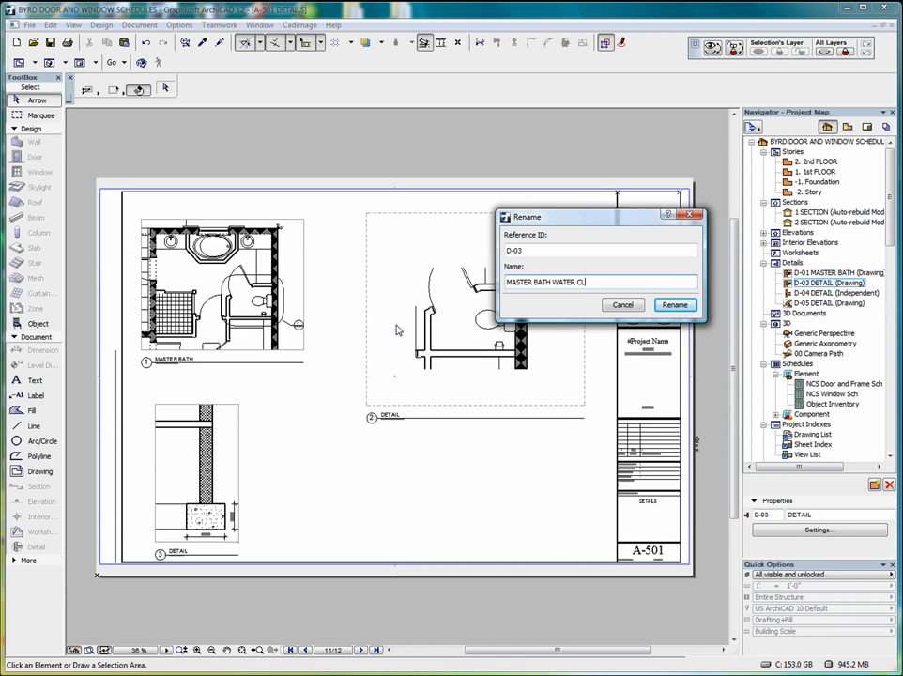
type("T")
left_click(682, 308)
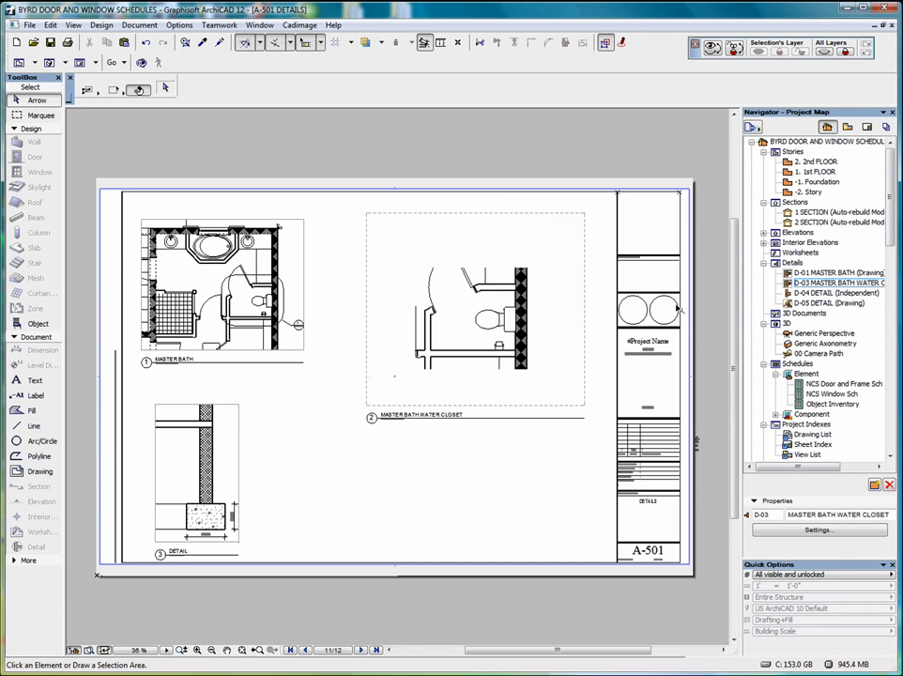
Rename the independent D-04 detail in the project map as STEMWALL DETAIL.
left_click(819, 293)
right_click(823, 294)
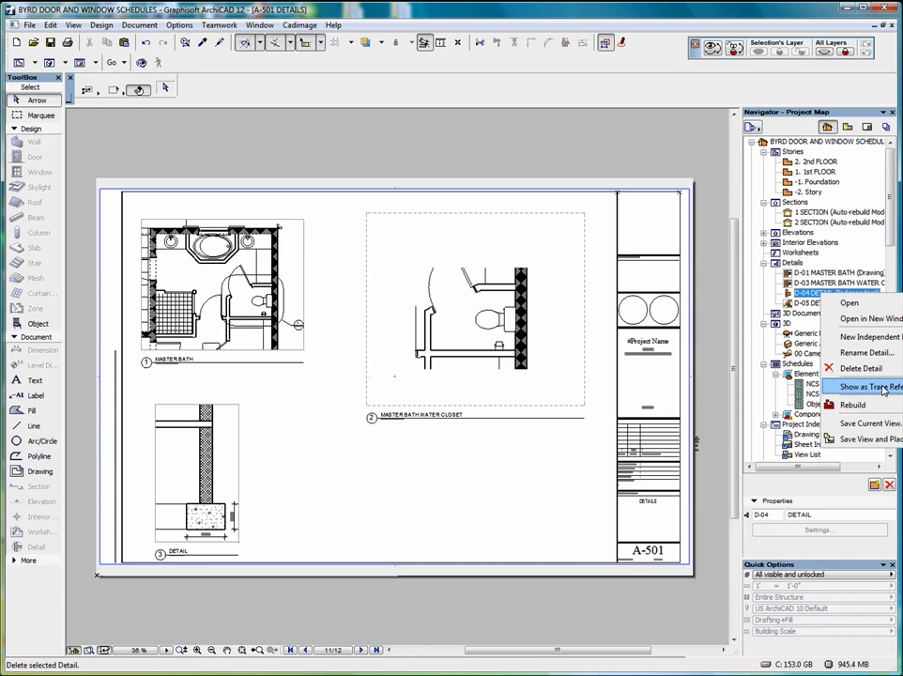
left_click(880, 355)
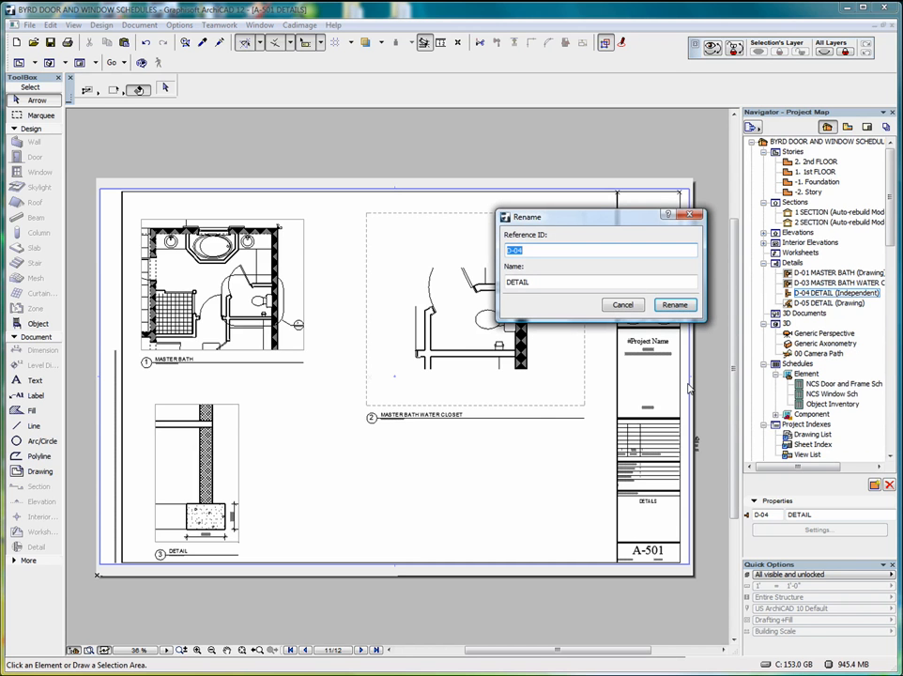
left_click(540, 281)
double_click(540, 281)
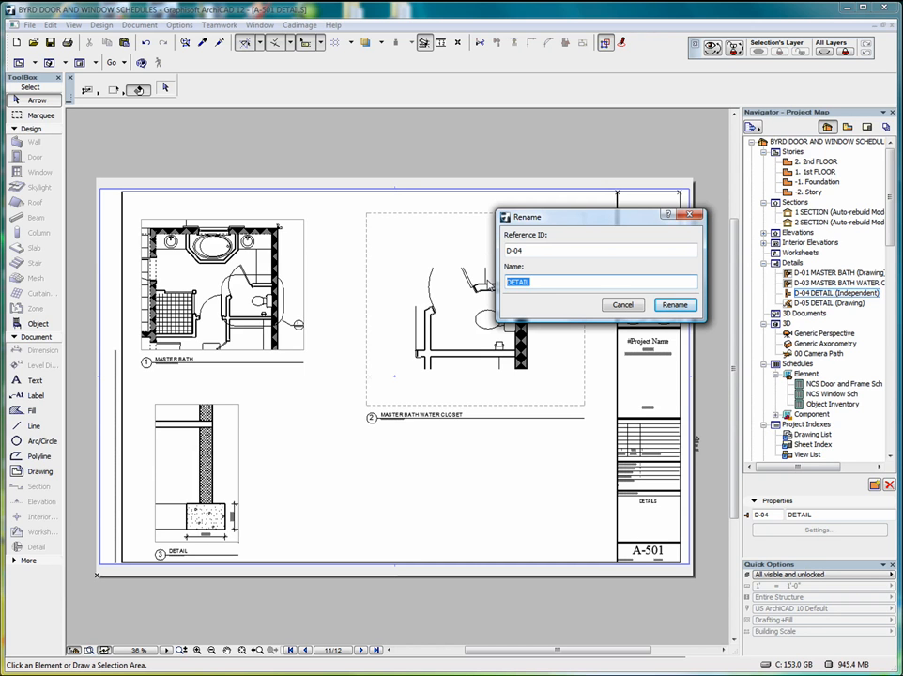
type("STEMWALL DETAIL")
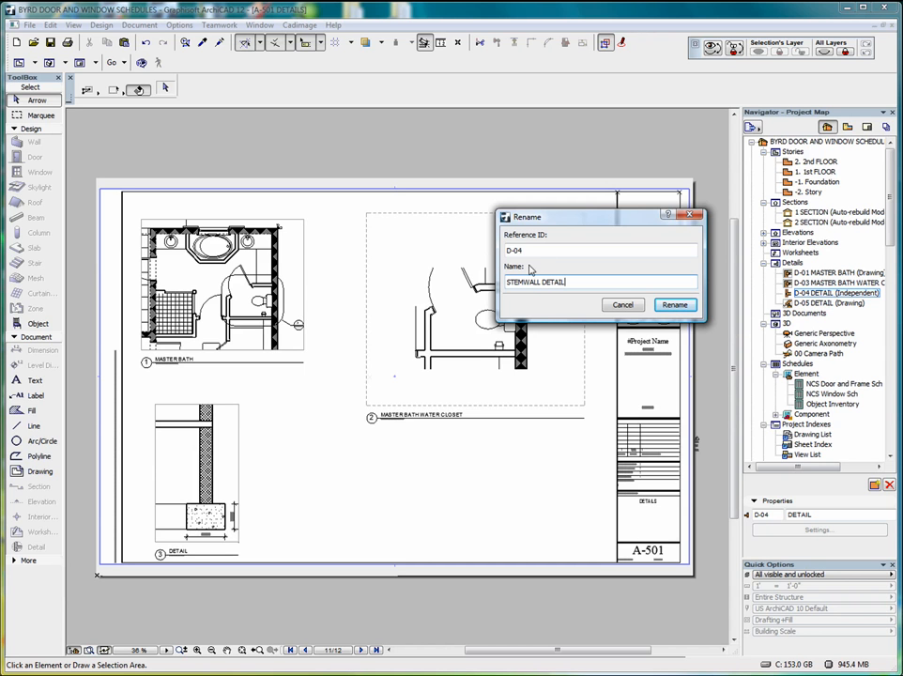
left_click(676, 306)
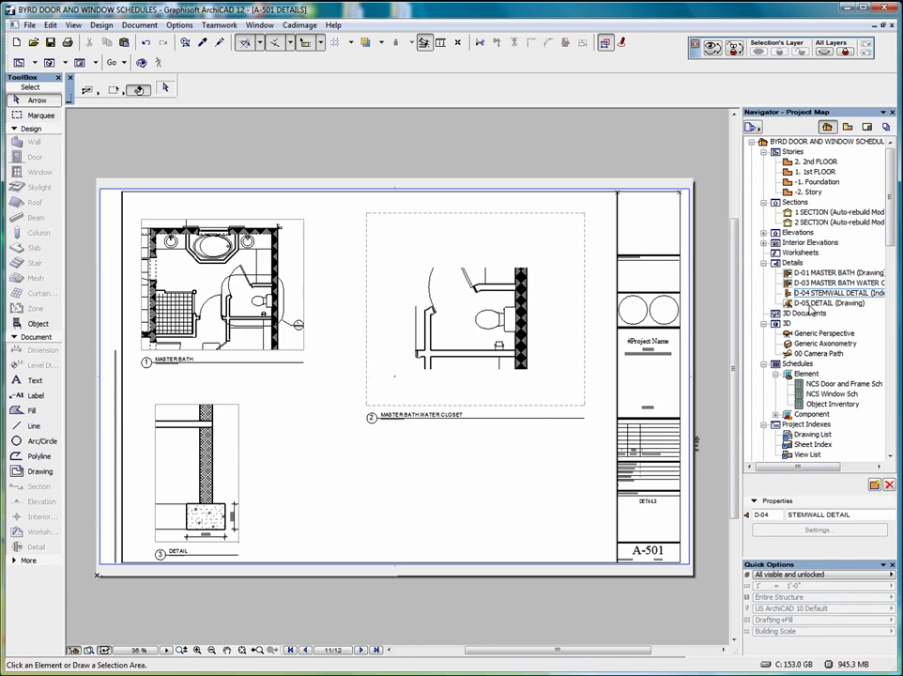
Rename the D-05 detail in the project map as STEMWALL DETAIL.
left_click(811, 305)
right_click(812, 305)
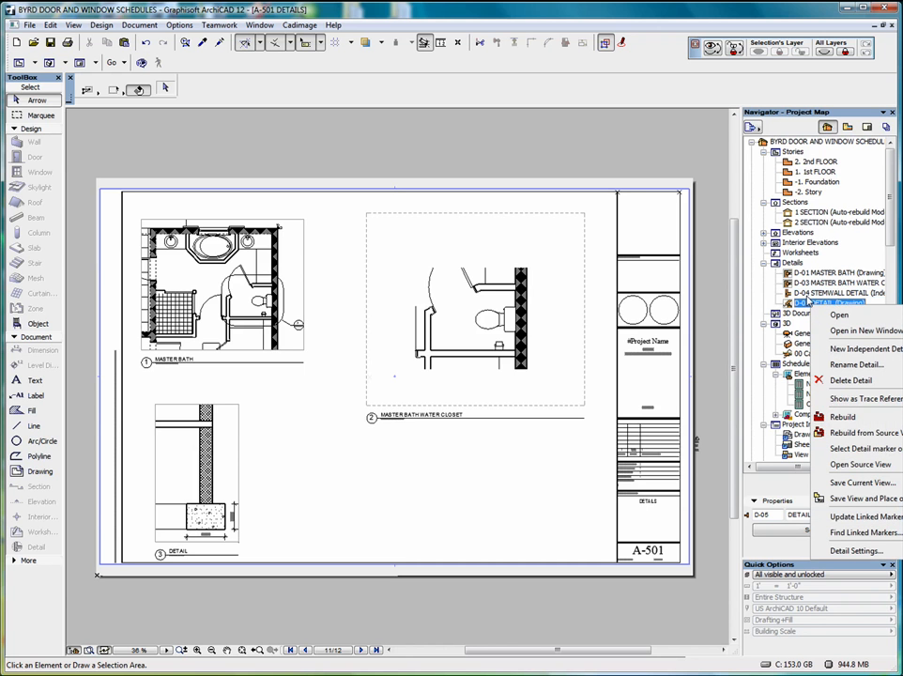
left_click(855, 365)
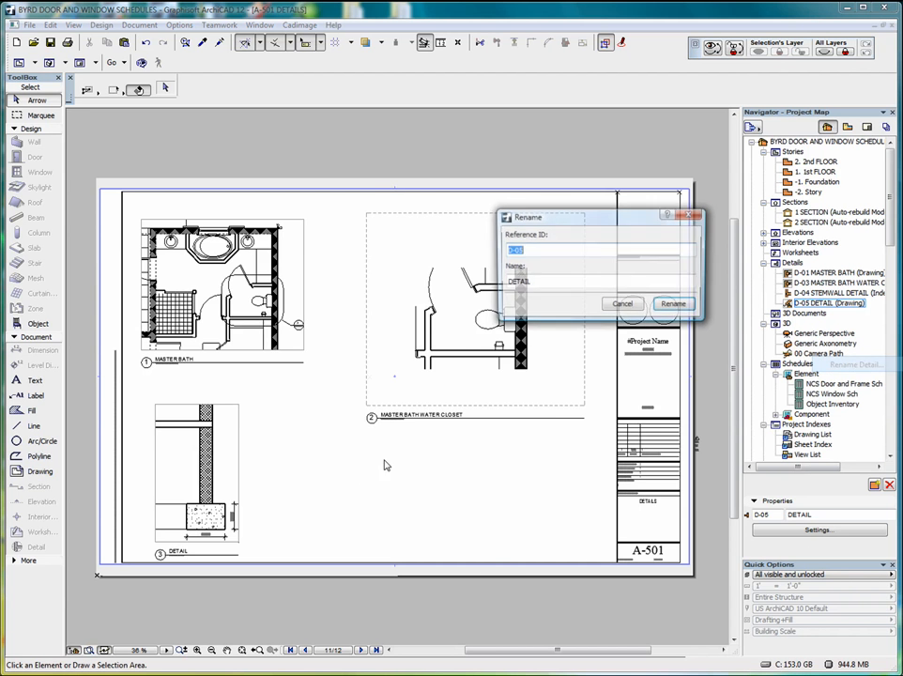
left_click_drag(529, 281, 465, 284)
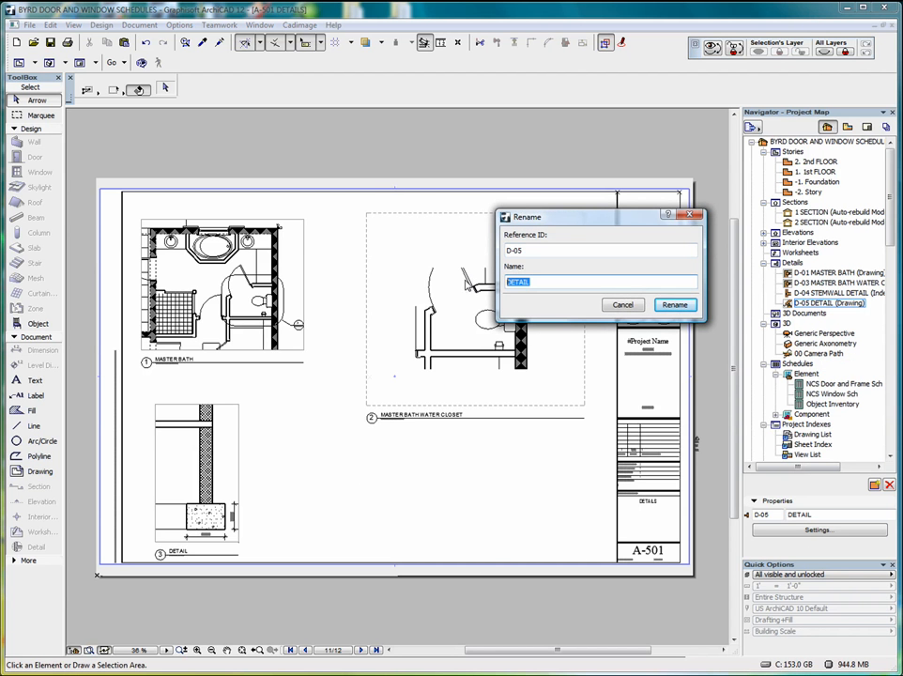
type("STEMWALL DETAIL")
key("Return")
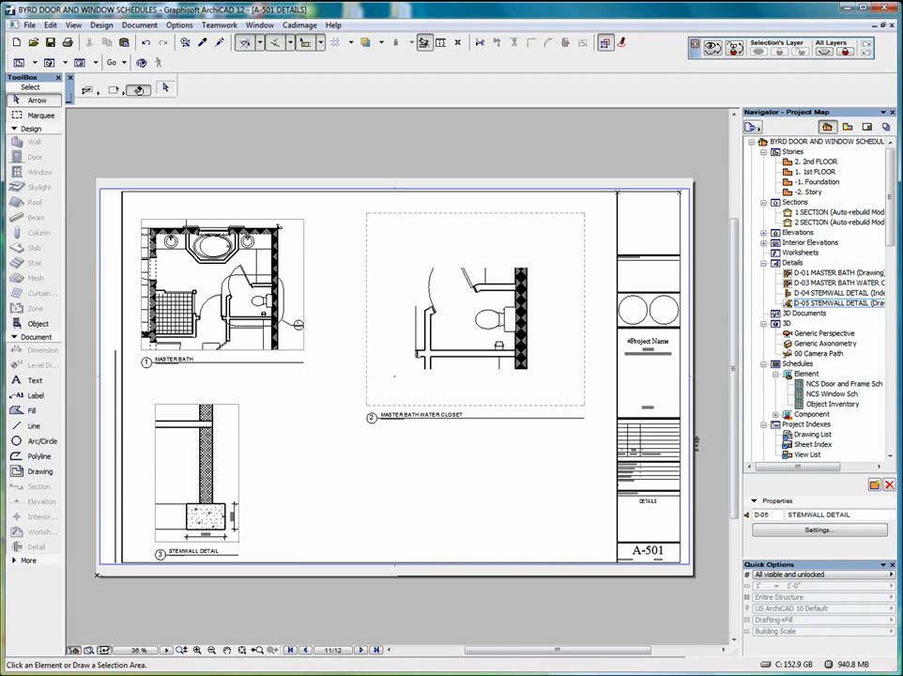
On the 1st floor plan, open the Detail tool's default settings and examine the viewpoint and marker creation options, including Place linked marker.
key("F2")
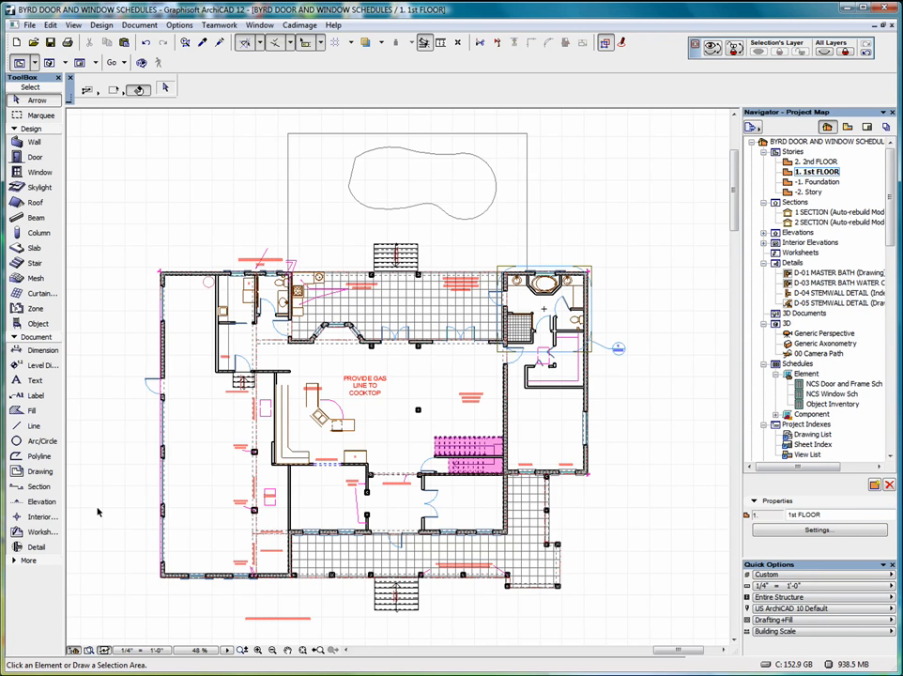
left_click(36, 547)
key("ctrl+t")
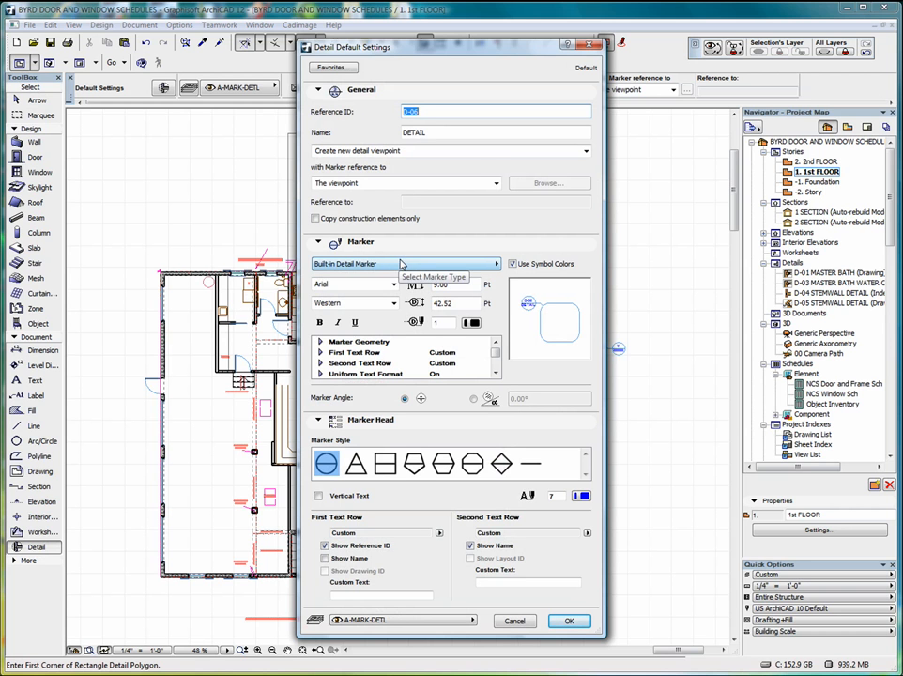
left_click(500, 153)
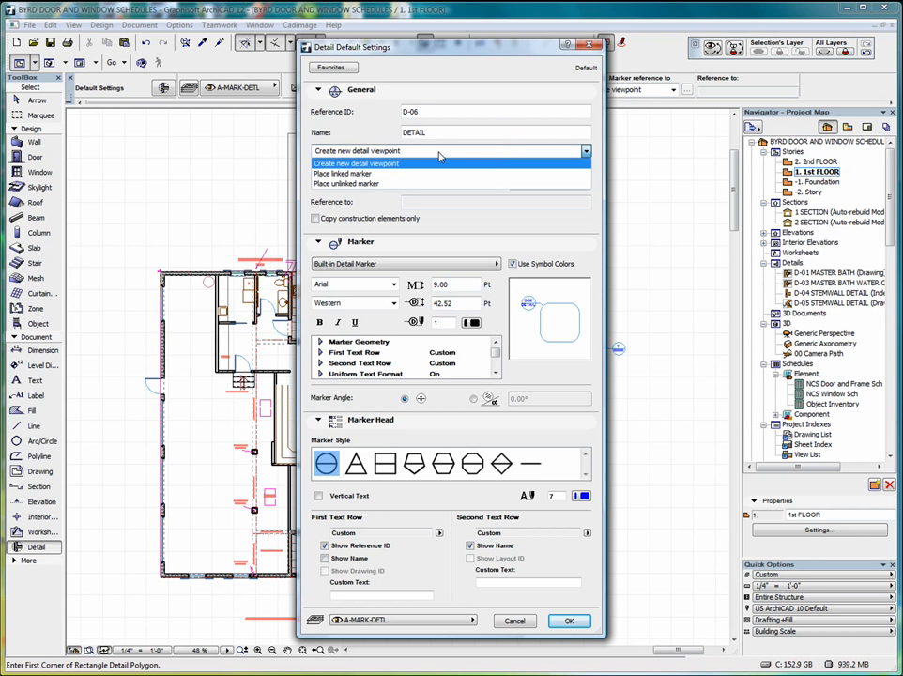
left_click(587, 154)
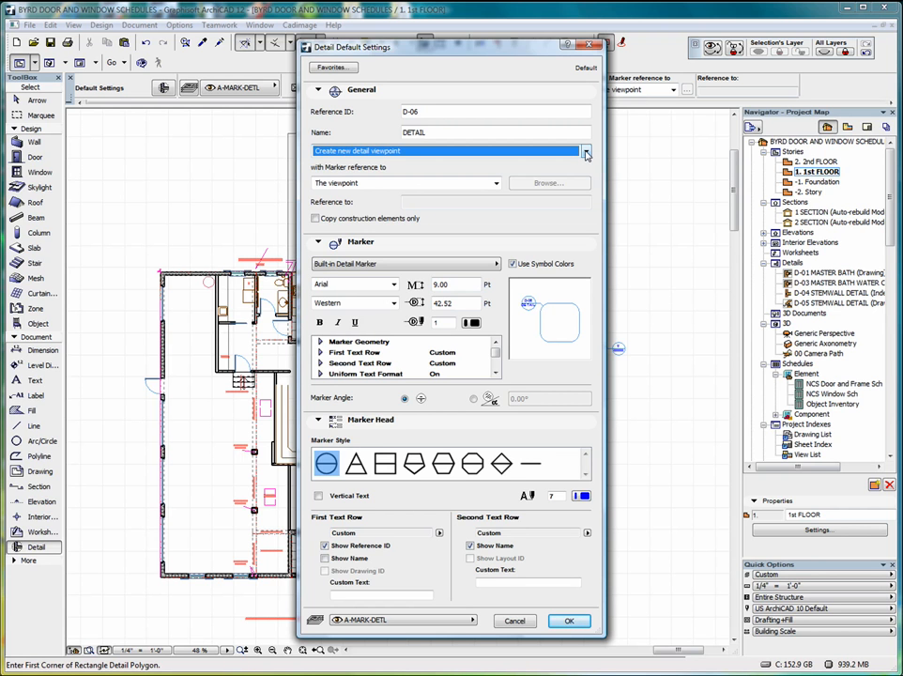
left_click(585, 153)
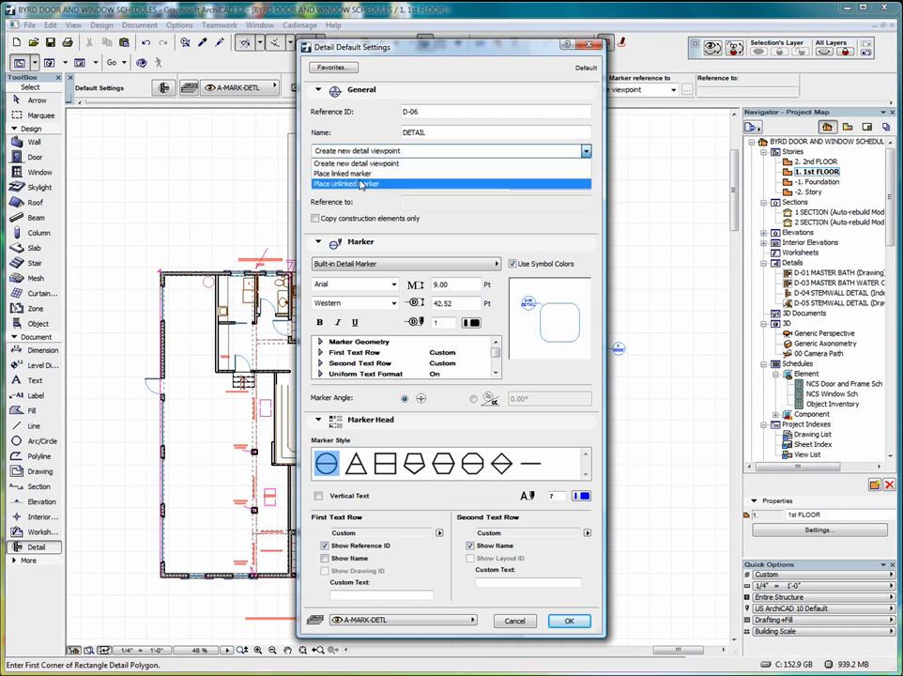
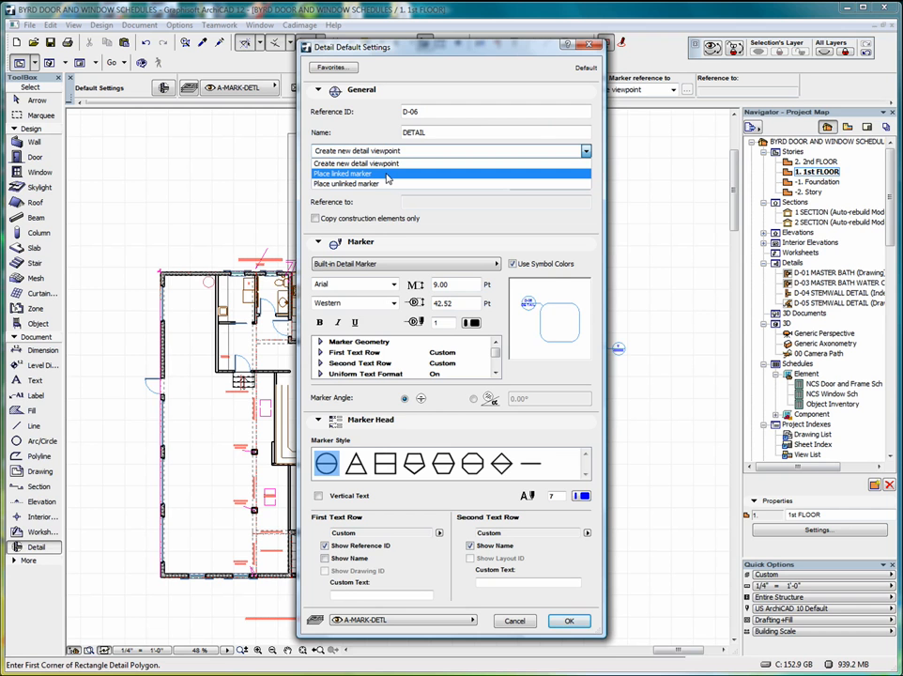
left_click(386, 176)
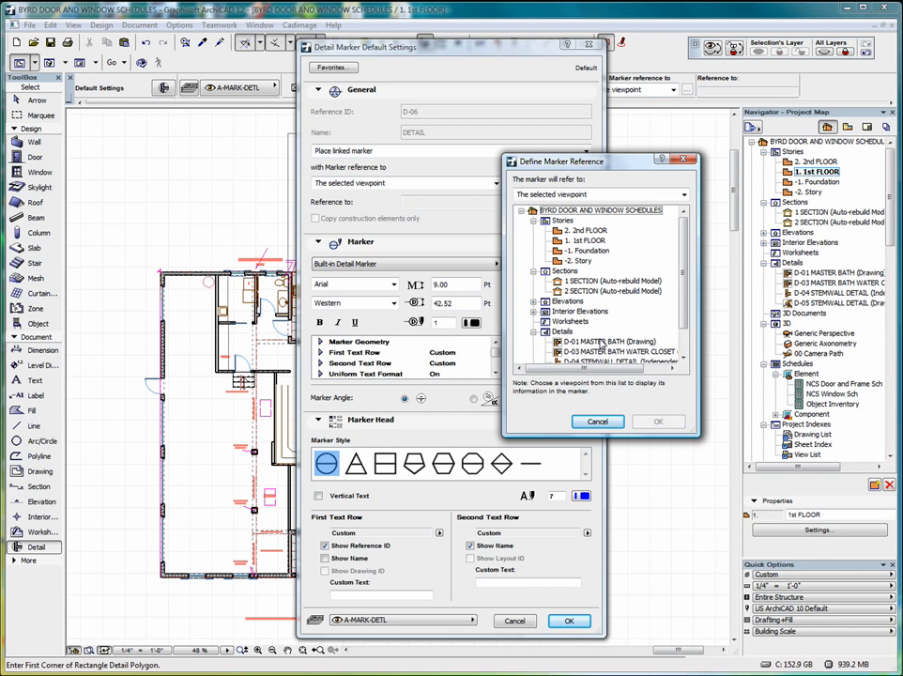
left_click(687, 161)
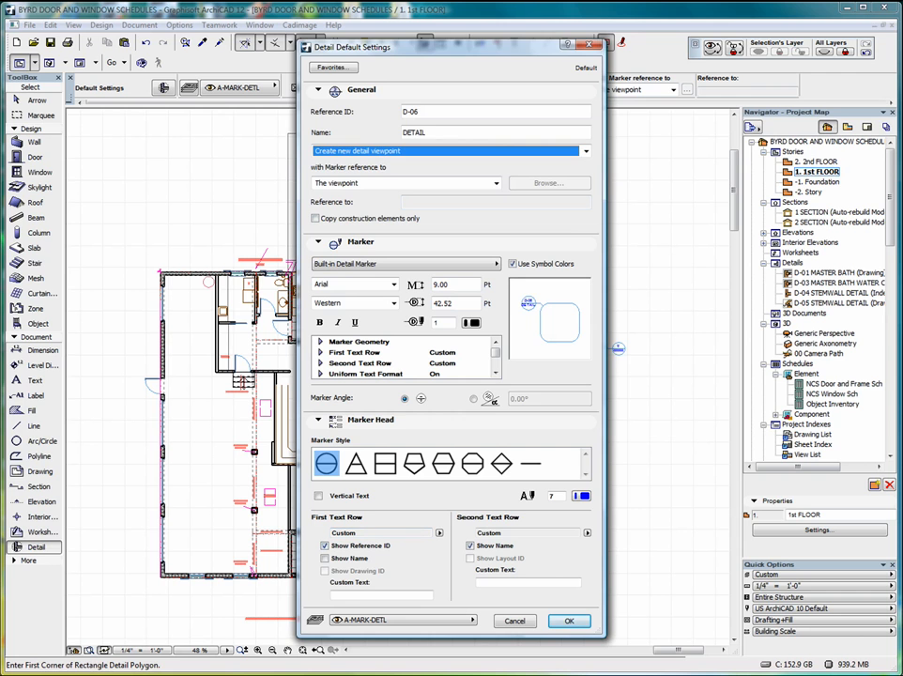
Look at the marker reference choices for a new detail viewpoint and close the Detail default settings.
key("Tab")
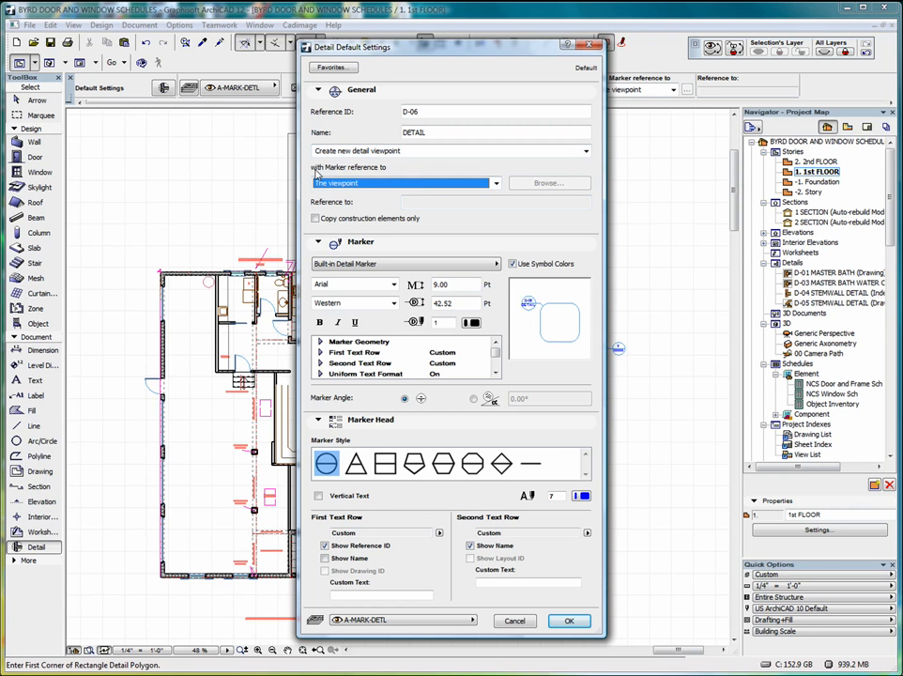
left_click(496, 184)
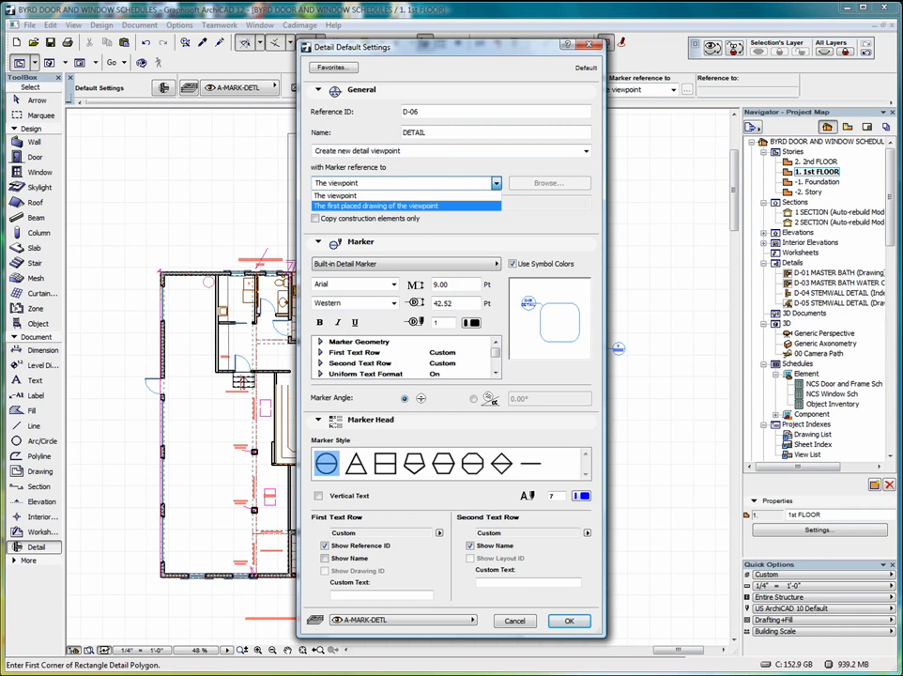
left_click(569, 622)
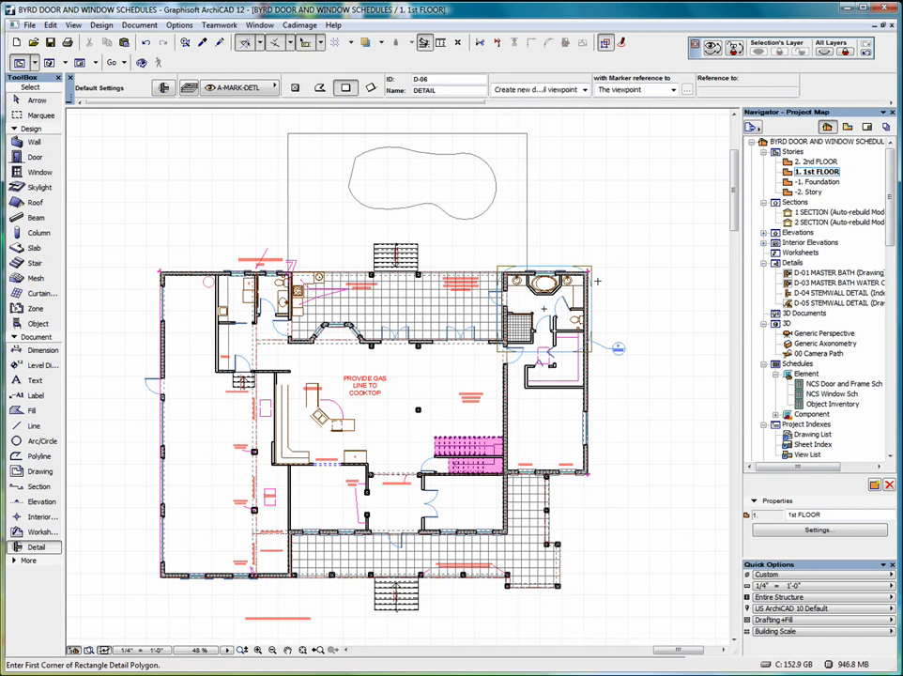
Turn off the Marker Range display so the master bath detail's boundary rectangle is hidden on the floor plan.
scroll(601, 287, "up", 5)
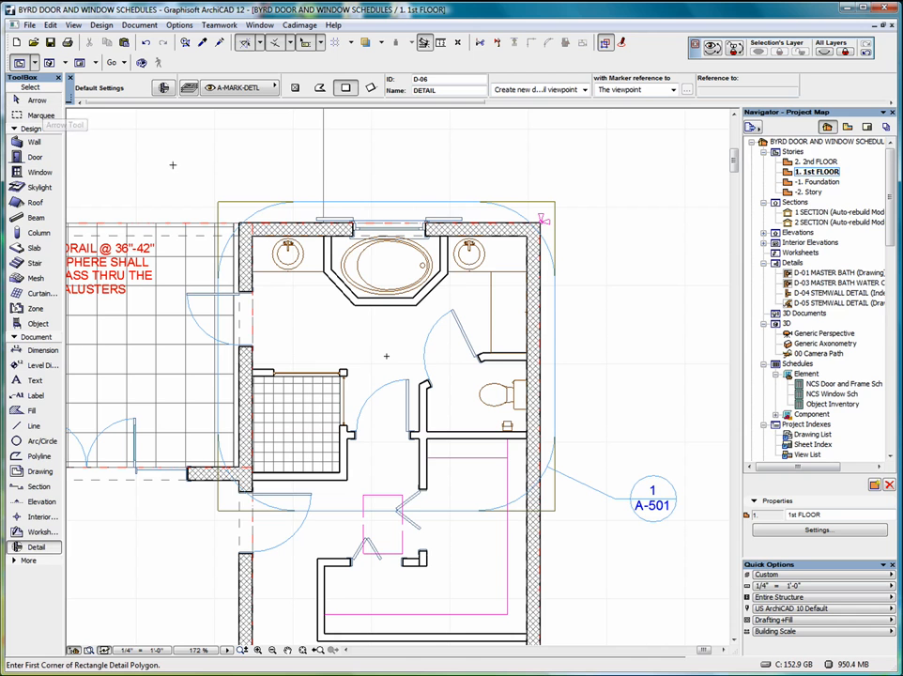
left_click(35, 100)
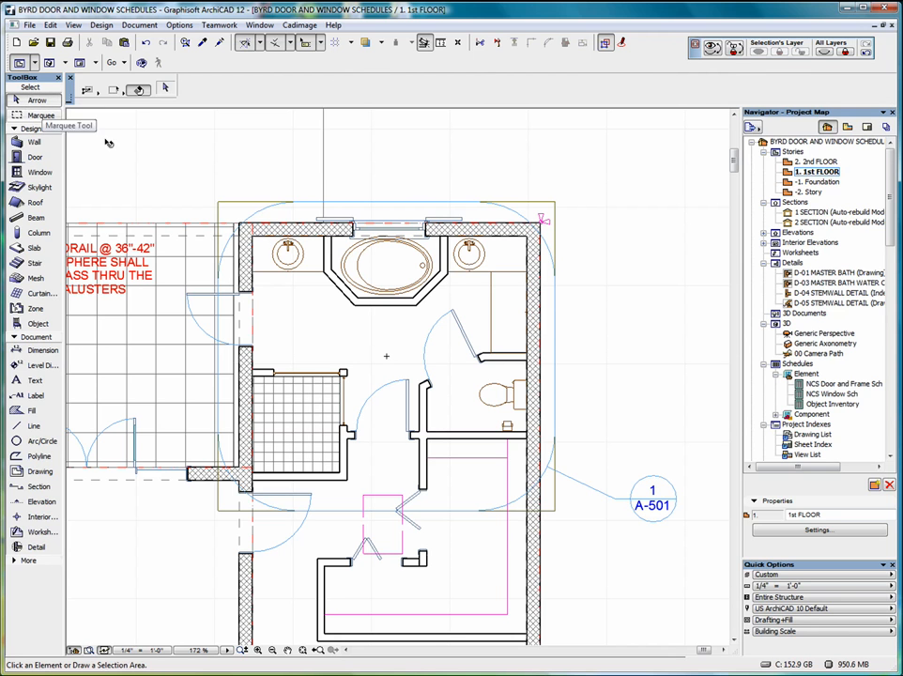
left_click(218, 202)
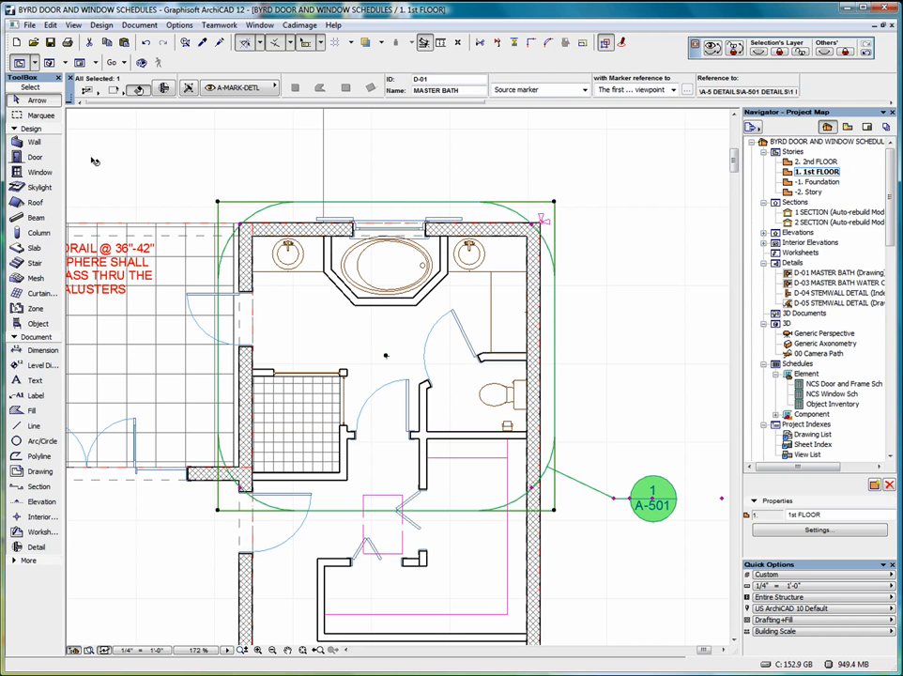
left_click(74, 26)
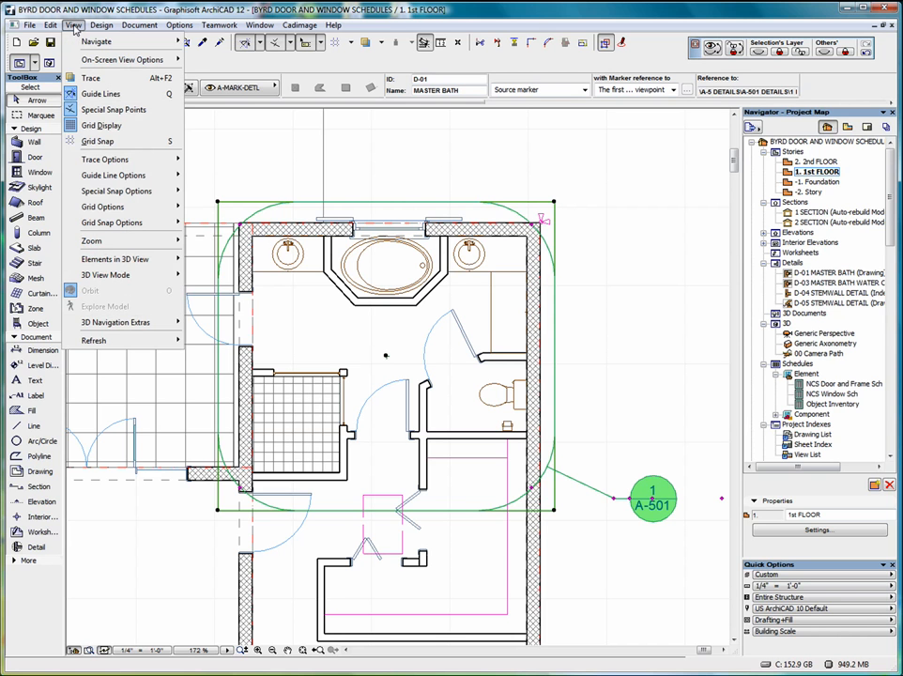
mouse_move(181, 59)
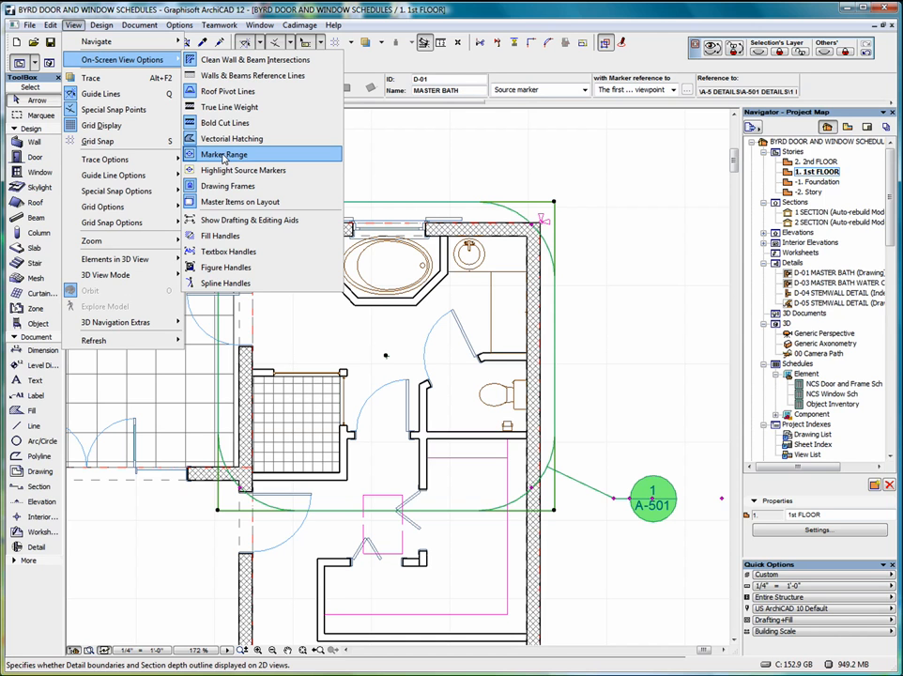
left_click(224, 155)
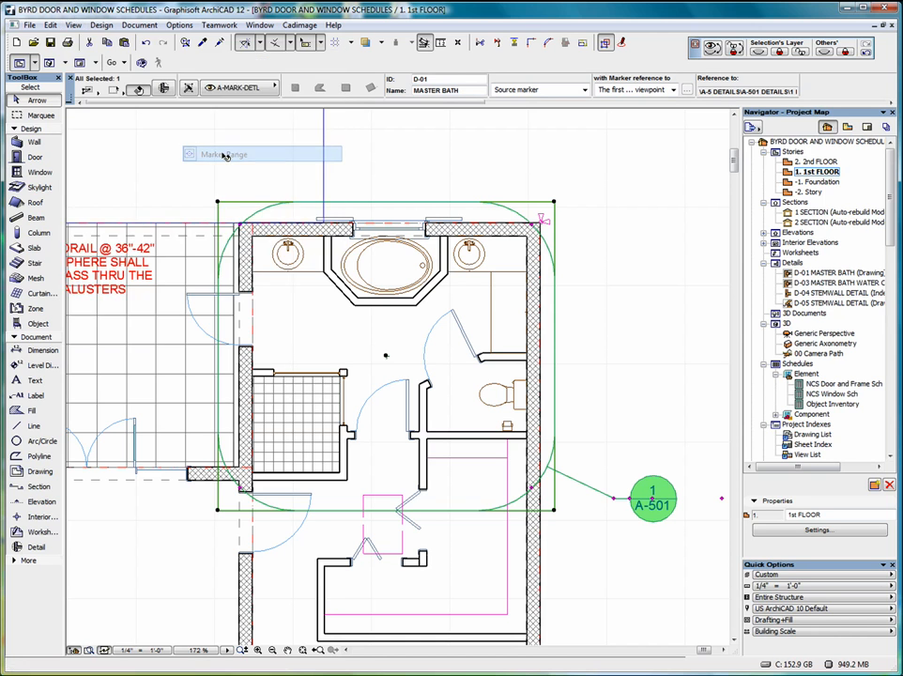
left_click(608, 175)
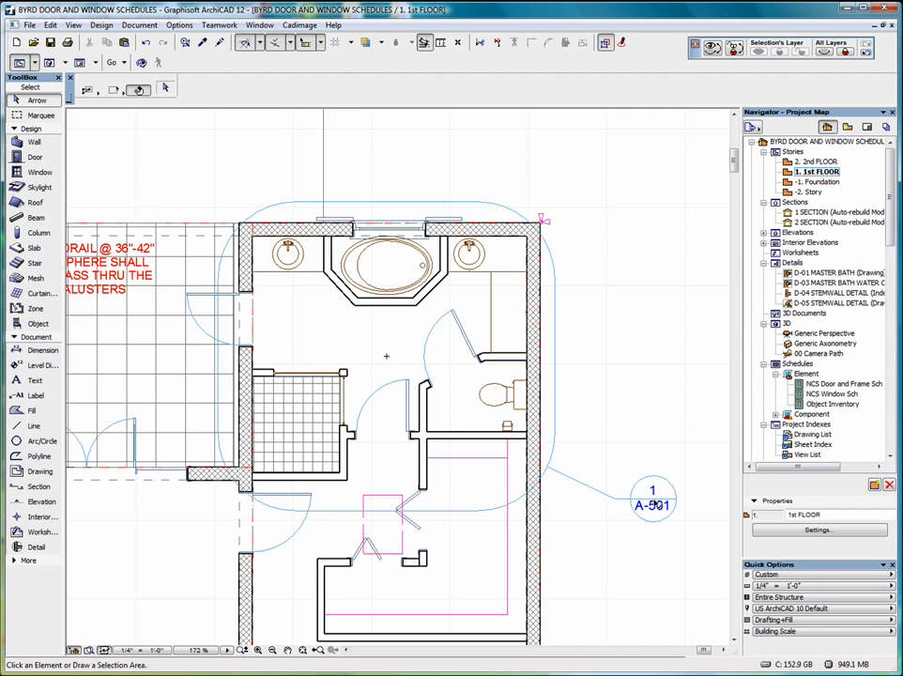
Move the head of the D-01 MASTER BATH detail marker horizontally, closer to the exterior wall.
left_click(655, 504)
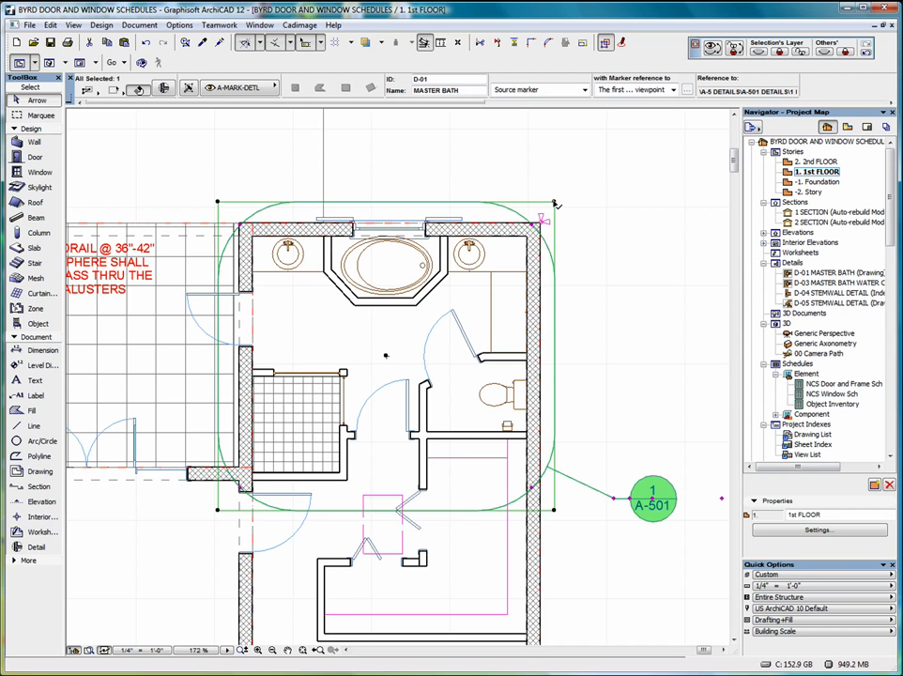
left_click(218, 203)
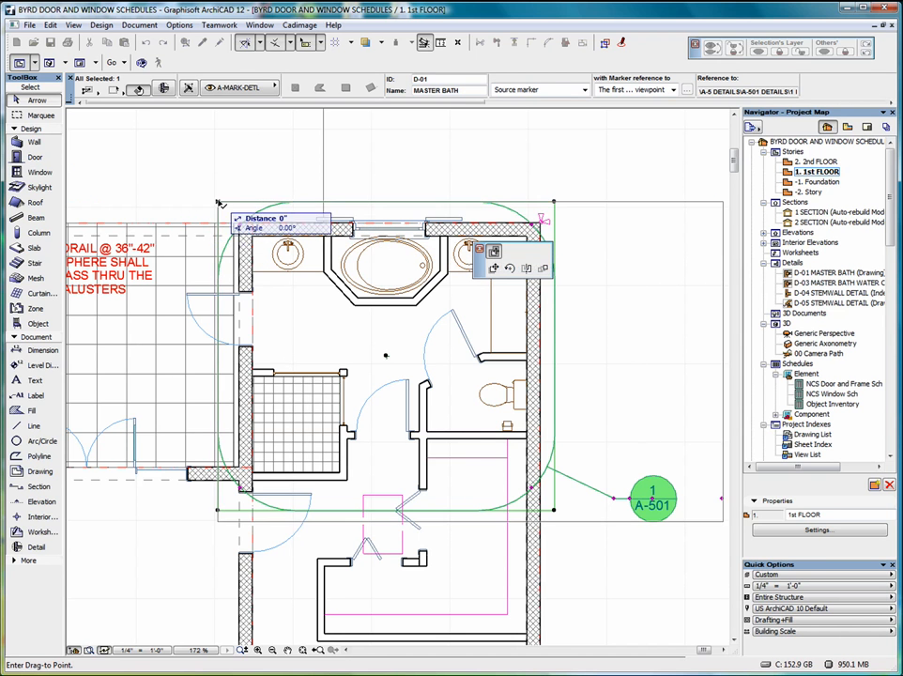
right_click(257, 169)
left_click(345, 326)
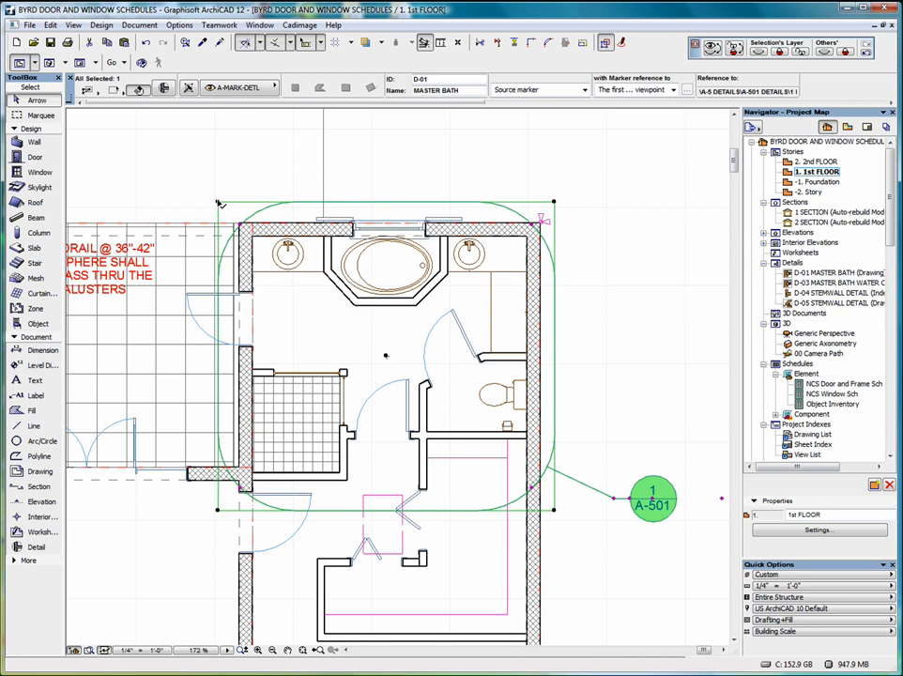
left_click(218, 203)
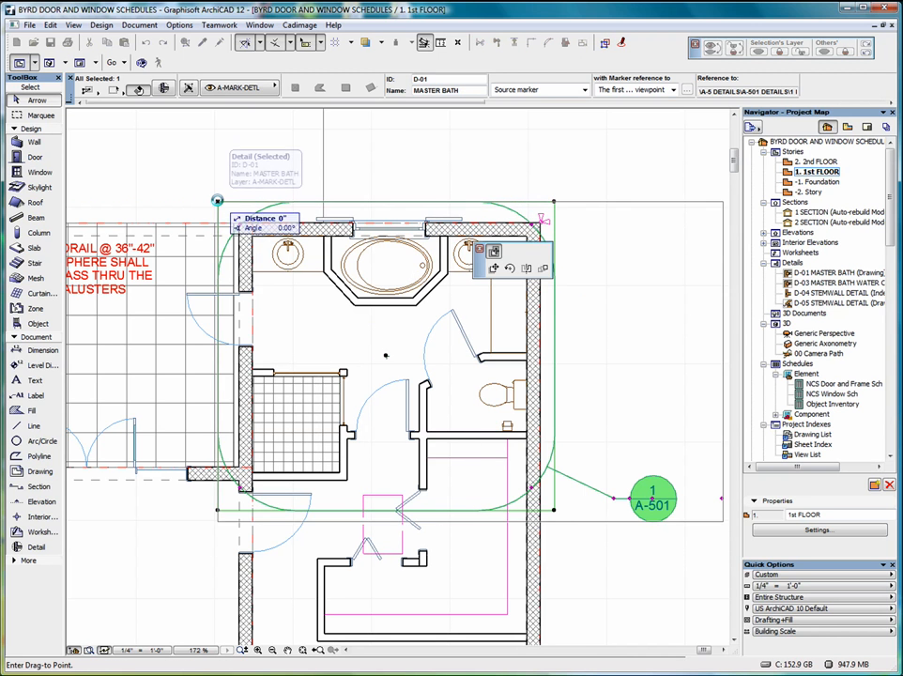
left_click(159, 204)
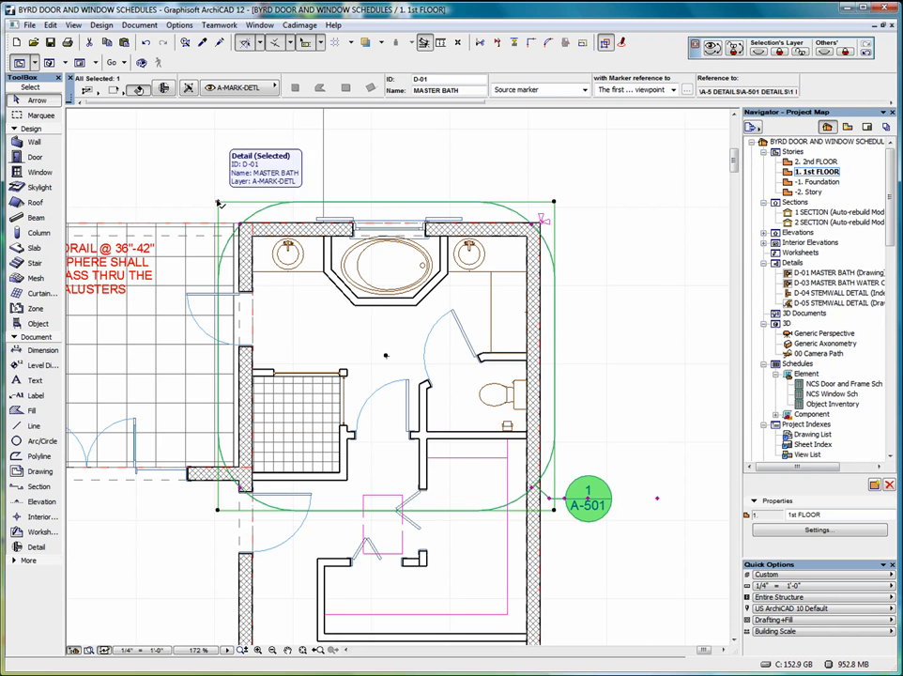
left_click(217, 203)
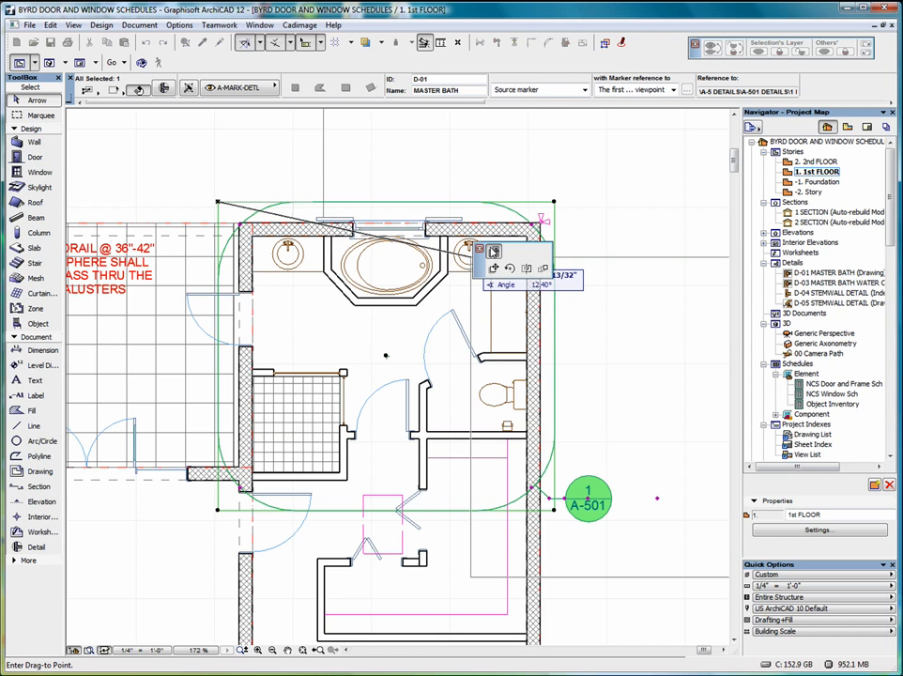
right_click(188, 195)
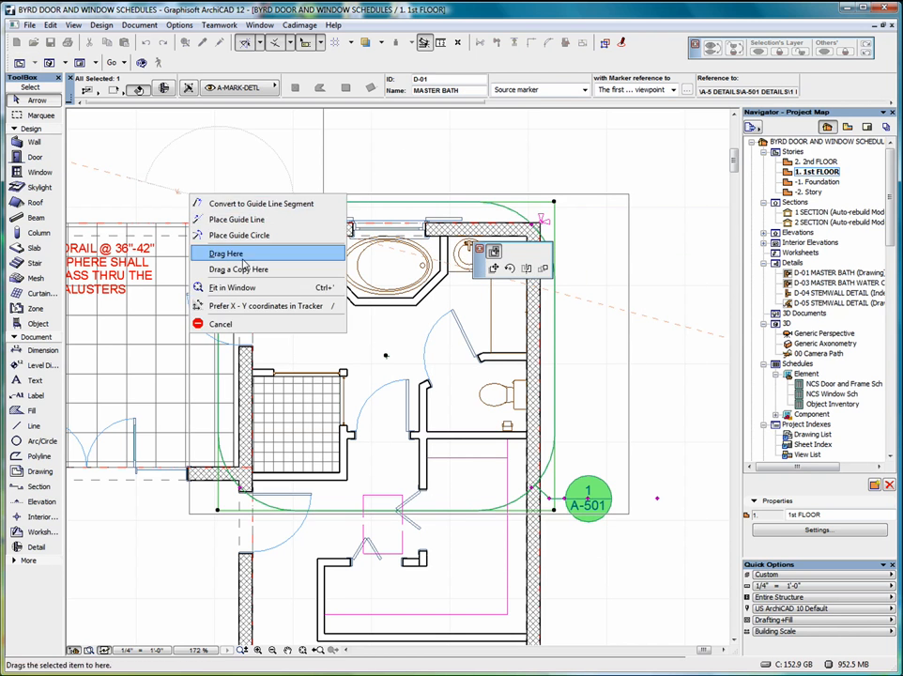
left_click(219, 322)
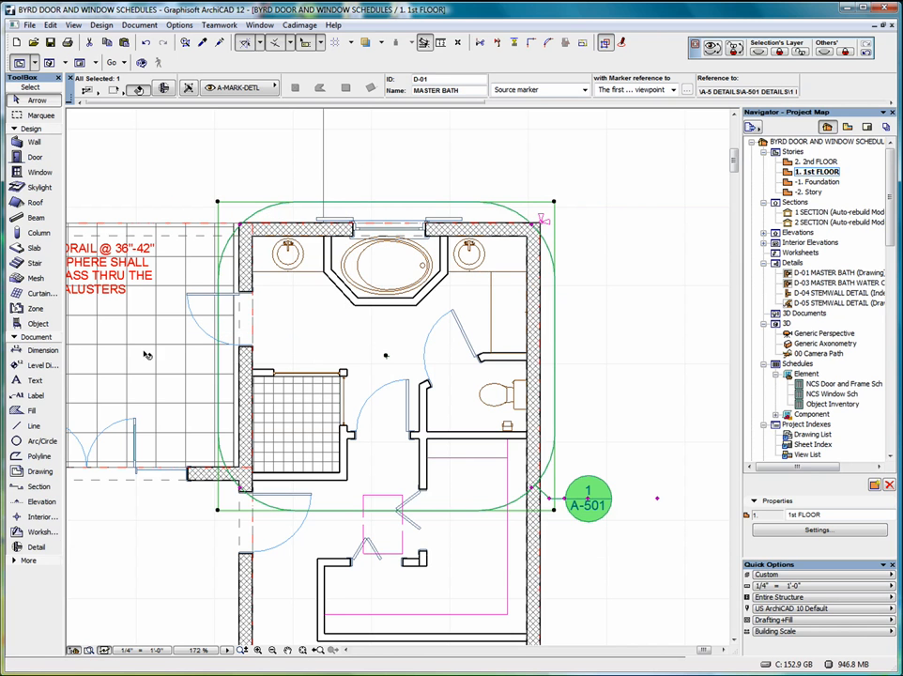
key("Escape")
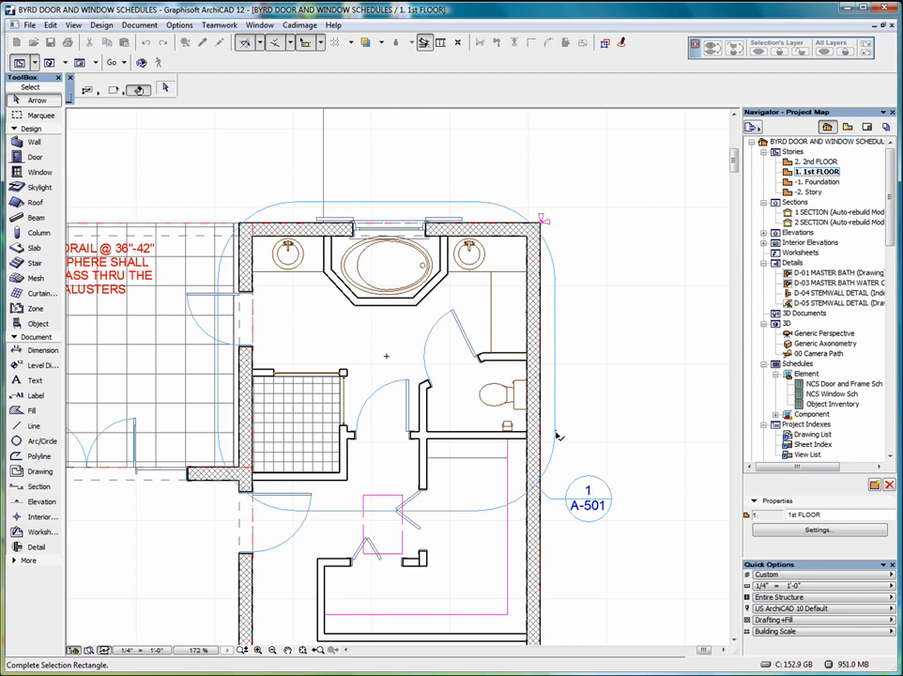
left_click(586, 499)
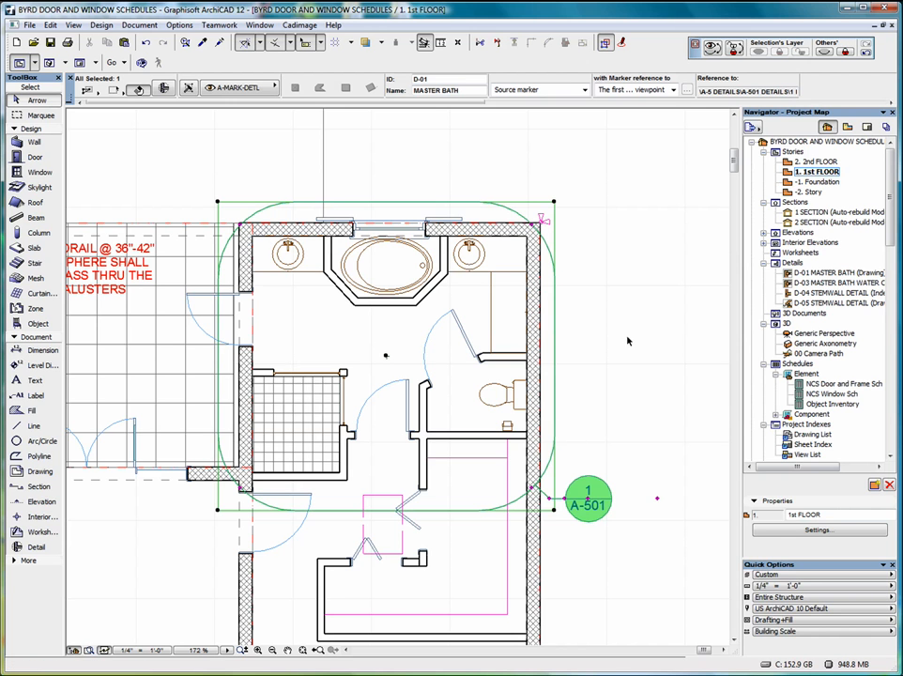
left_click(555, 202)
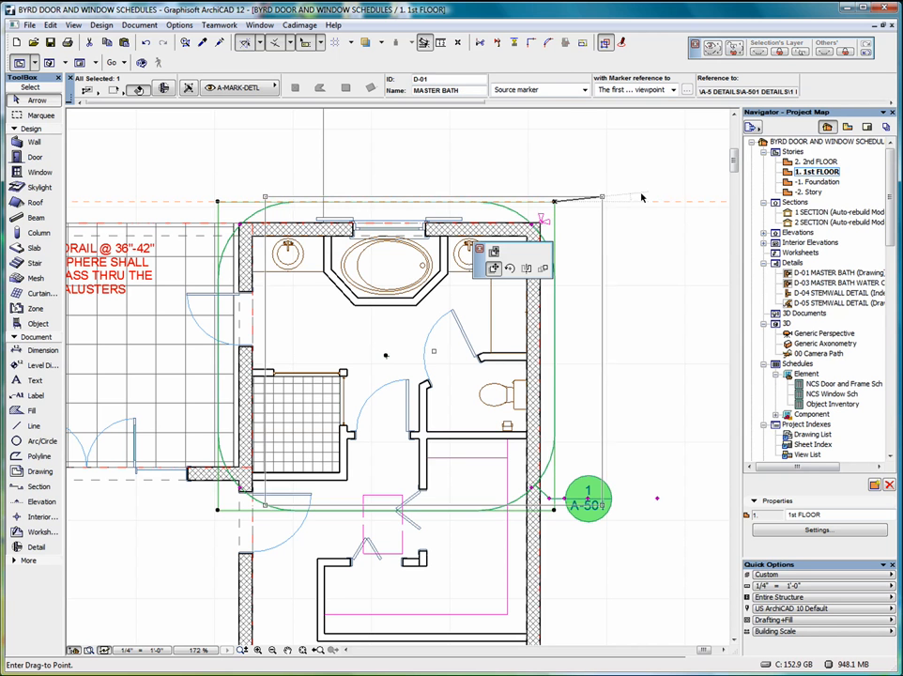
left_click(555, 203)
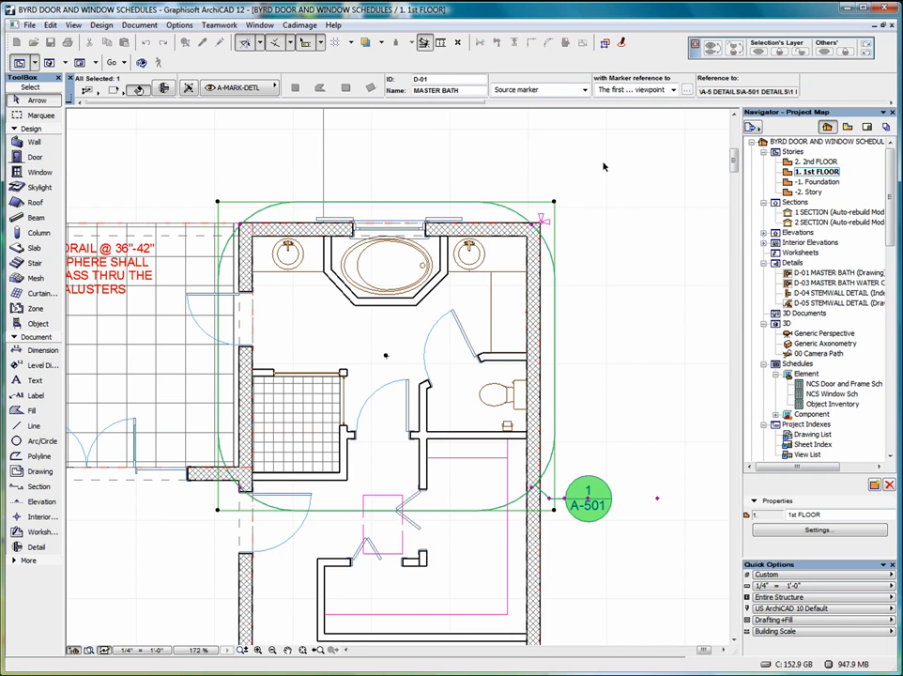
left_click(240, 164)
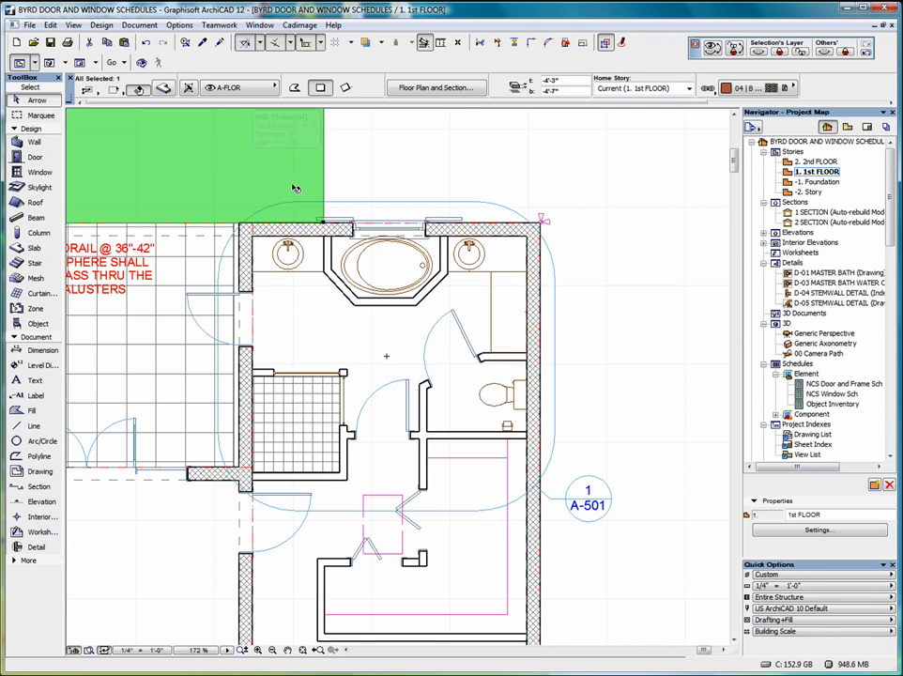
Deselect the wall and turn the Marker Range display back on to show the detail boundary rectangle on the floor plan.
left_click(397, 162)
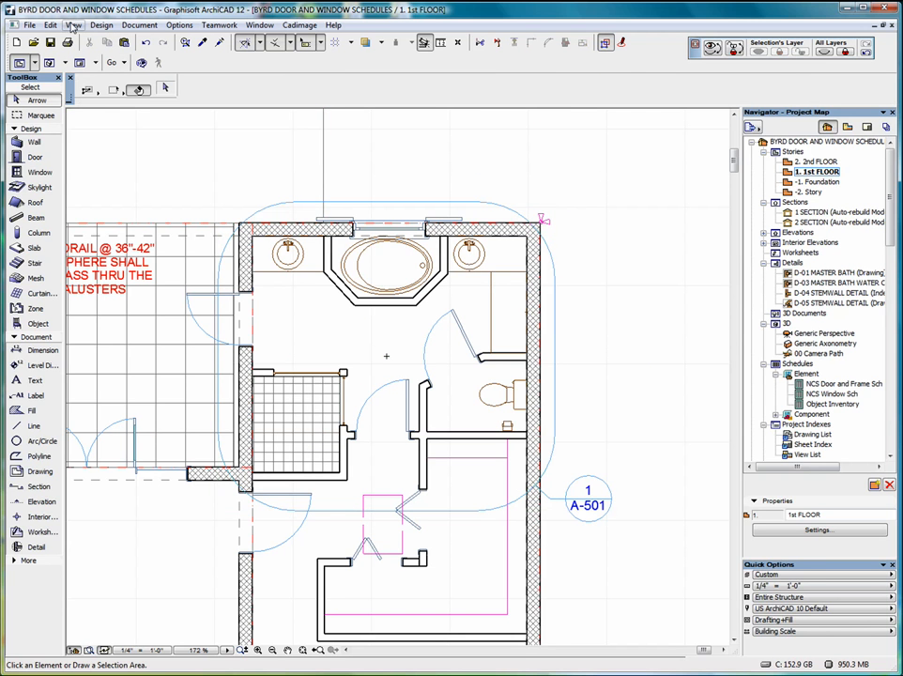
left_click(74, 24)
mouse_move(91, 241)
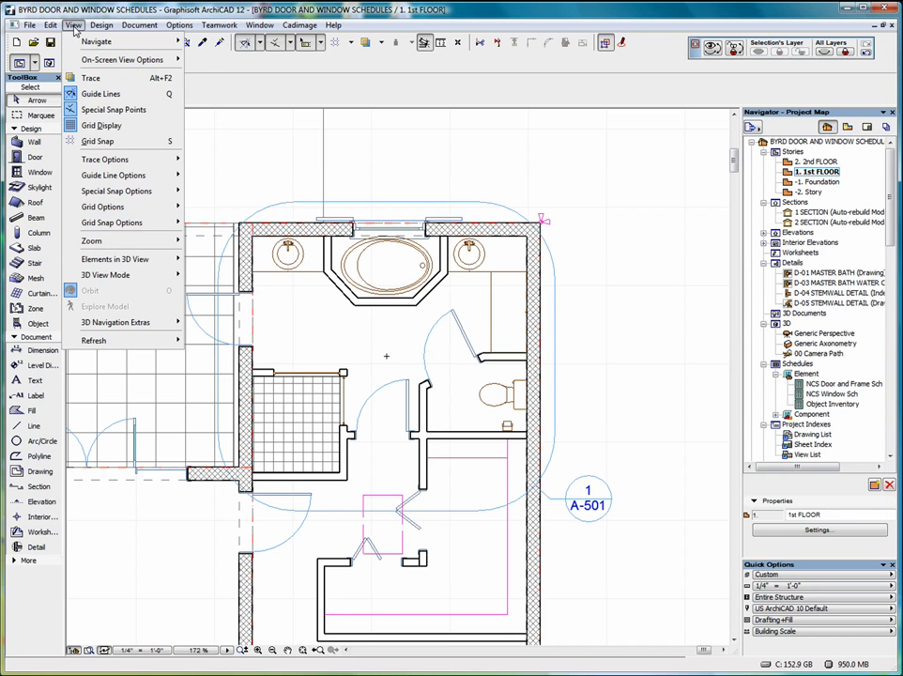
mouse_move(103, 28)
mouse_move(73, 55)
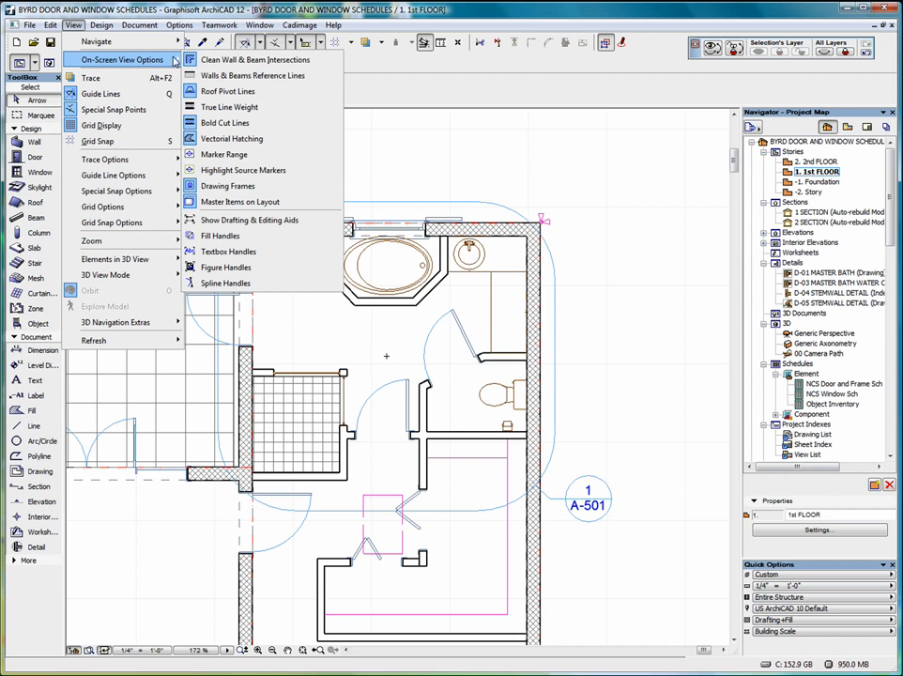
left_click(239, 154)
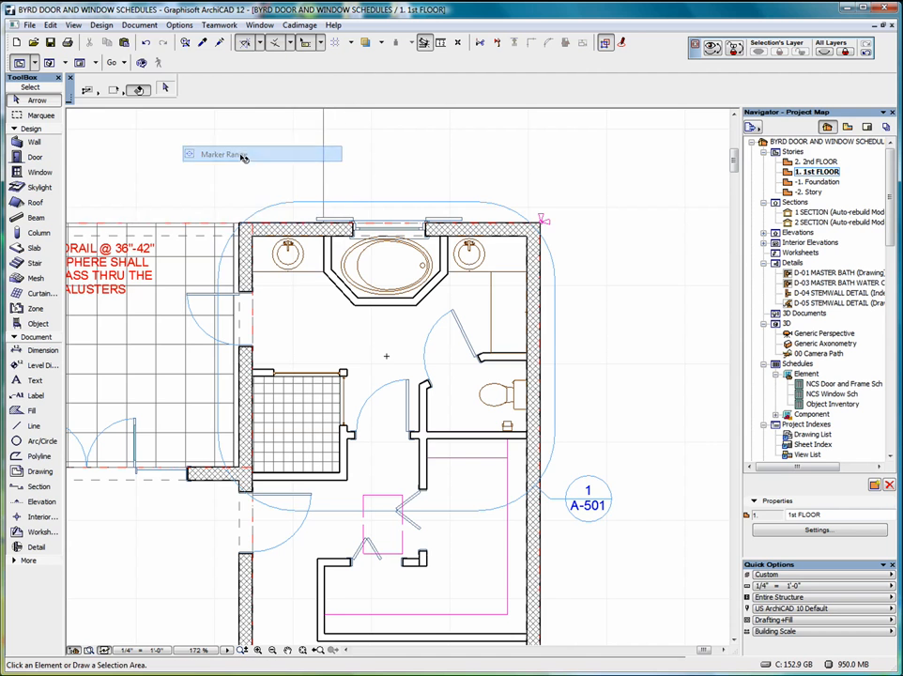
Try moving the upper-right corner of the D-01 MASTER BATH detail boundary horizontally outward past the exterior wall, and undo the change.
left_click(555, 203)
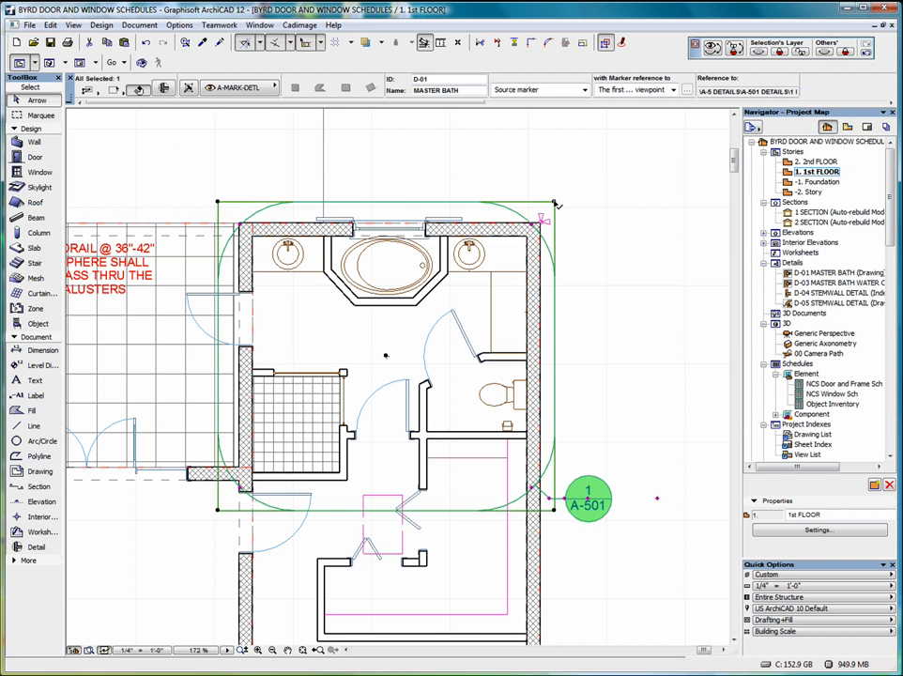
left_click(555, 203)
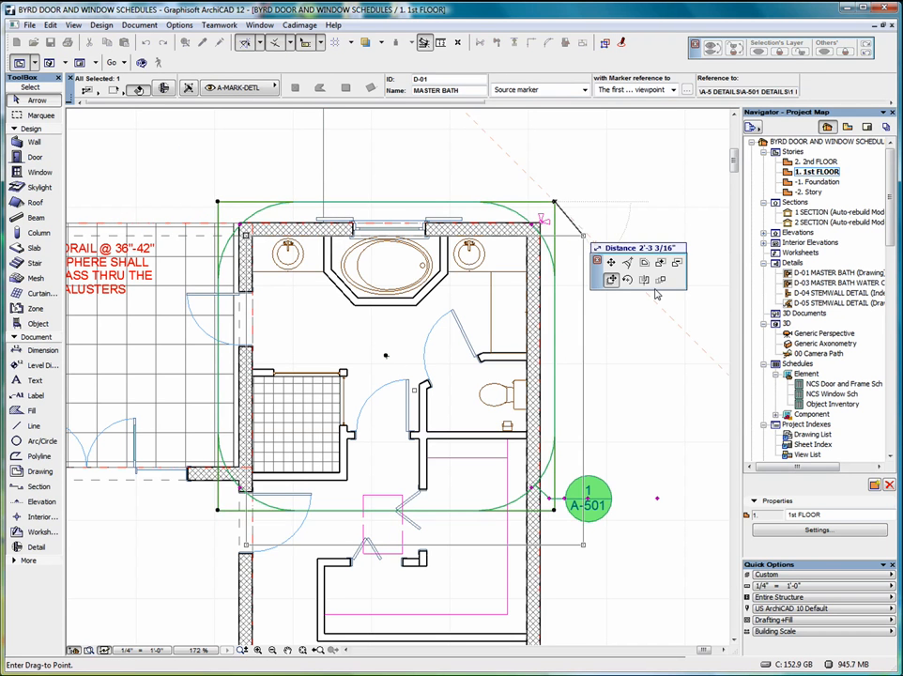
left_click(611, 264)
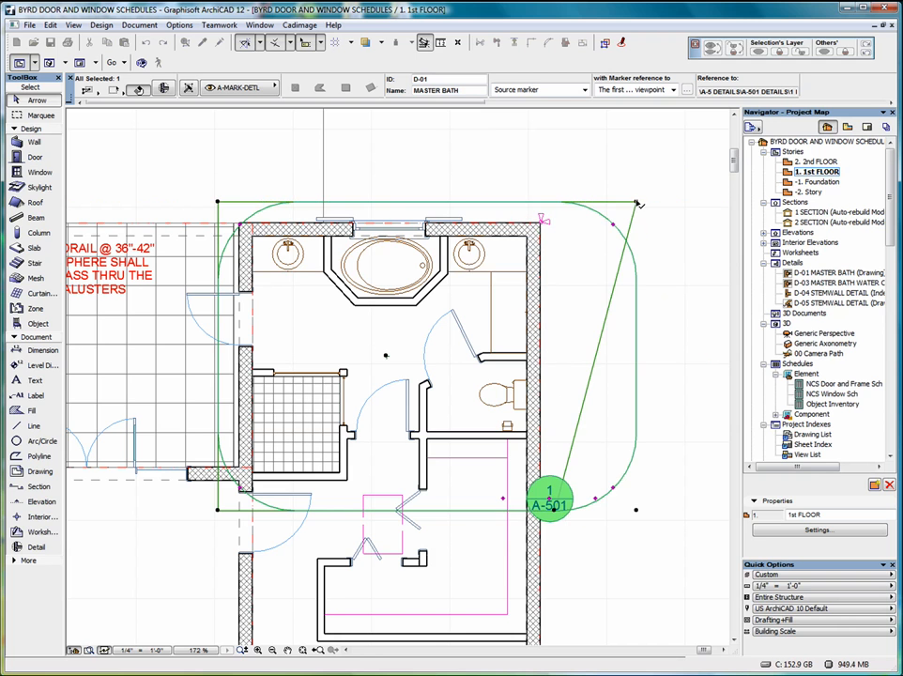
left_click(637, 204)
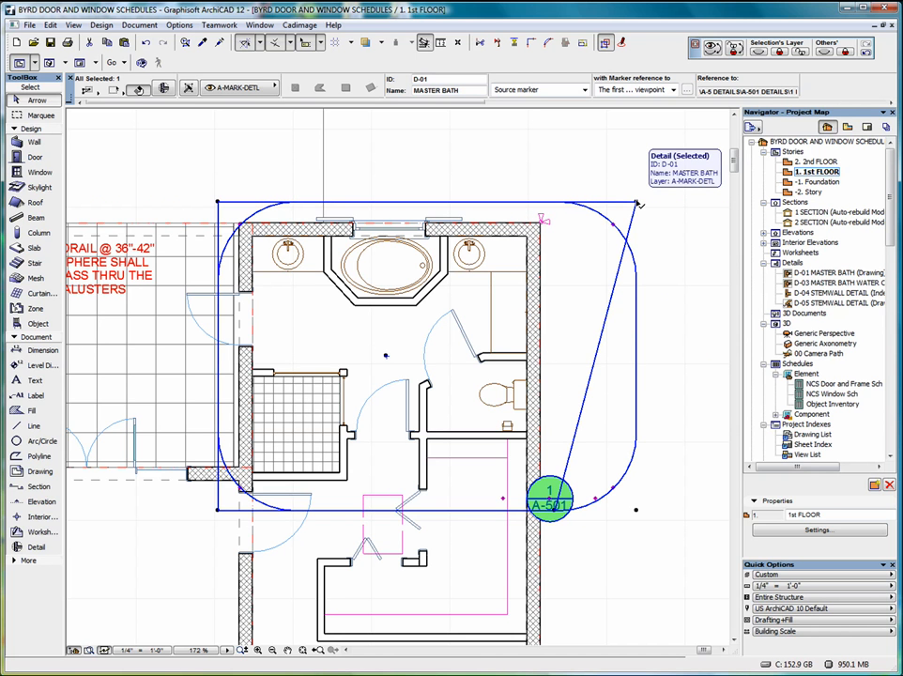
left_click(601, 193)
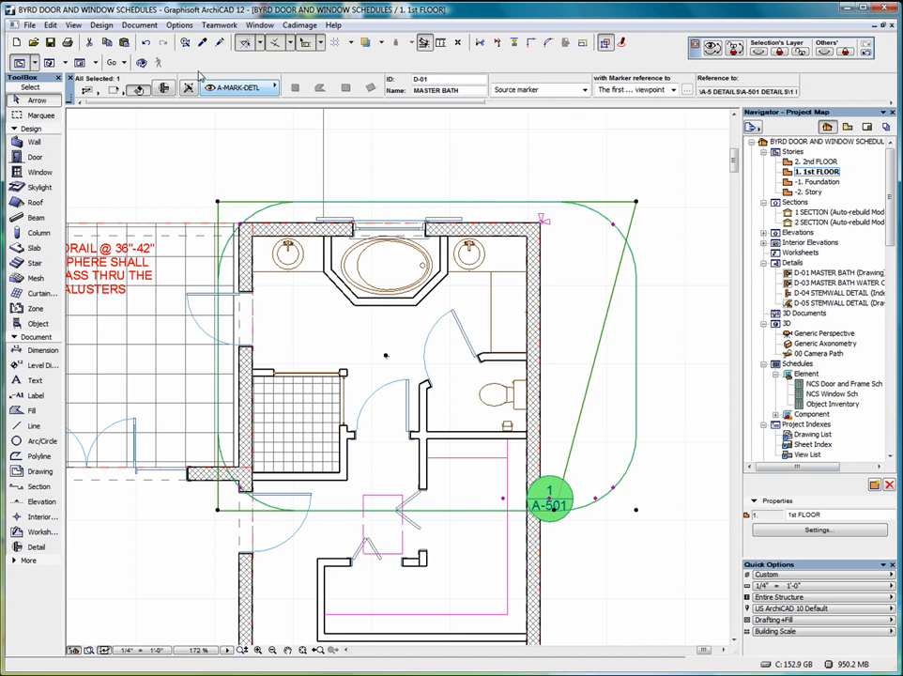
left_click(628, 193)
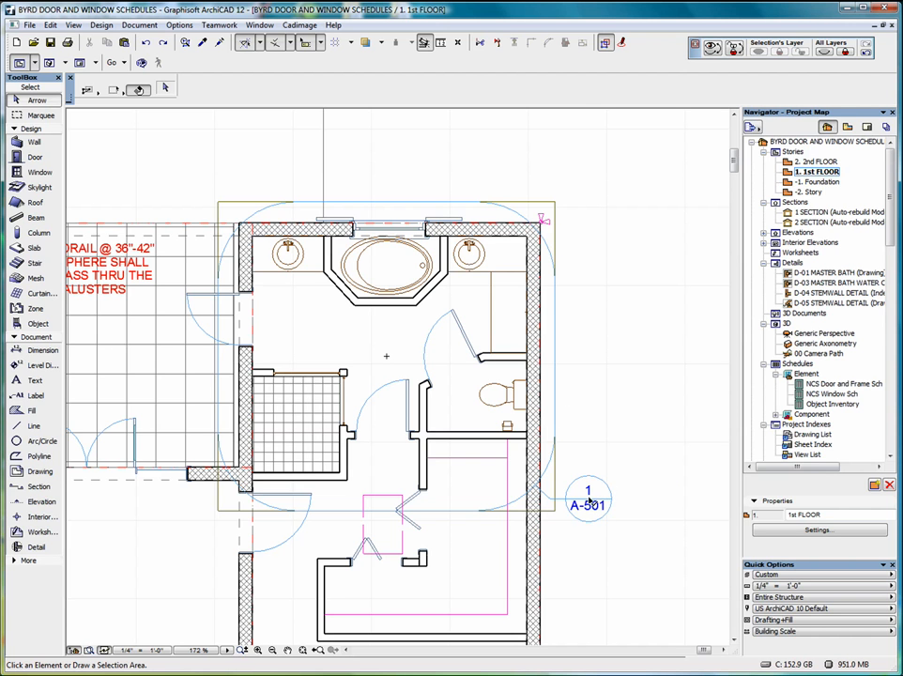
Select the D-01 MASTER BATH detail marker by its 1/A-501 head and bring up the commands available for it.
left_click(595, 498)
right_click(596, 497)
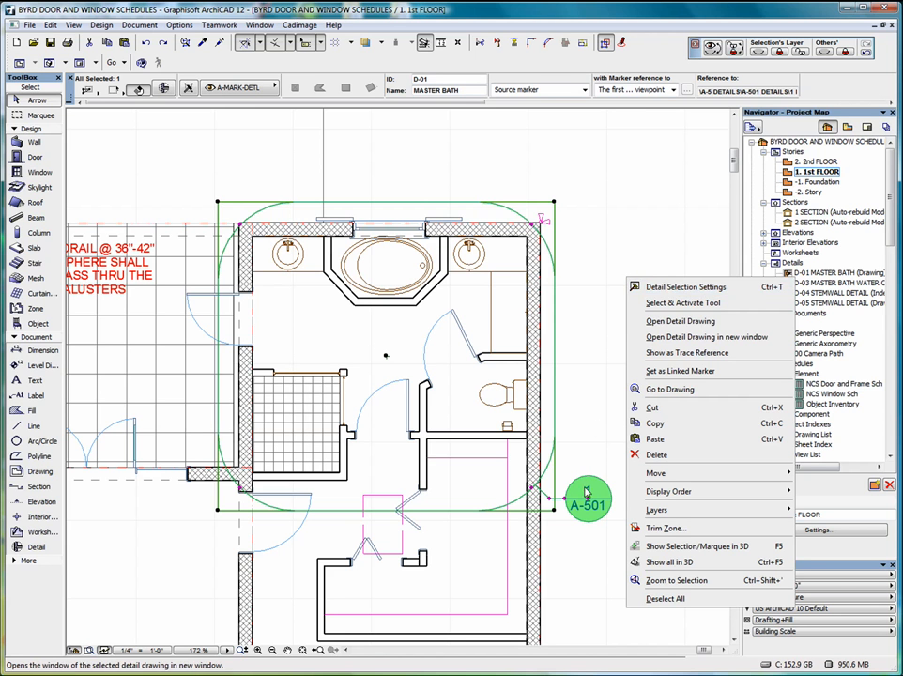
Set the Marker Line Type of the selected MASTER BATH detail marker to 21 (Hidden Line) in its 2D Representation settings.
left_click(686, 288)
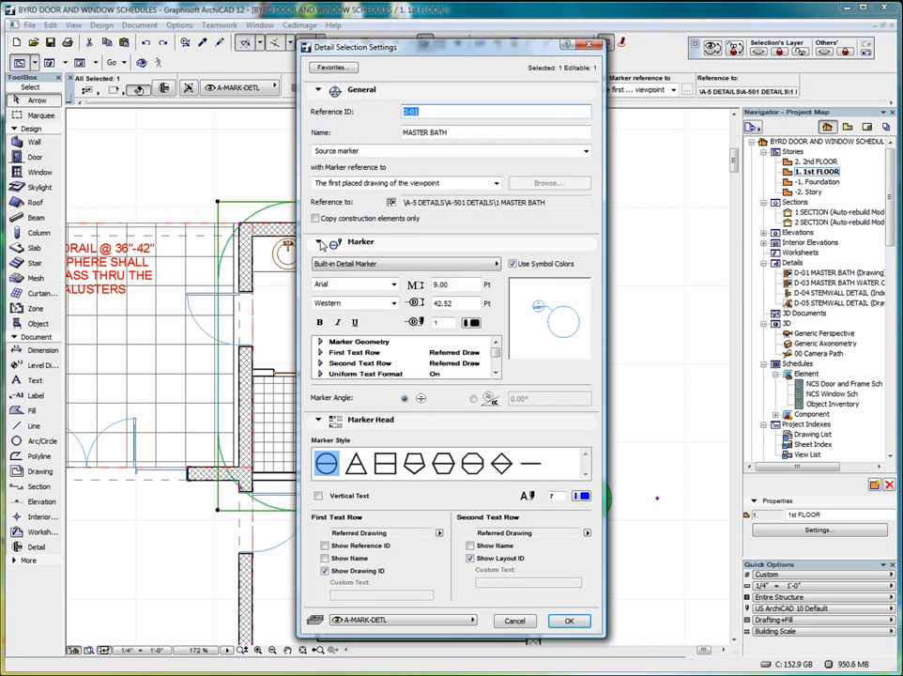
left_click_drag(498, 353, 496, 366)
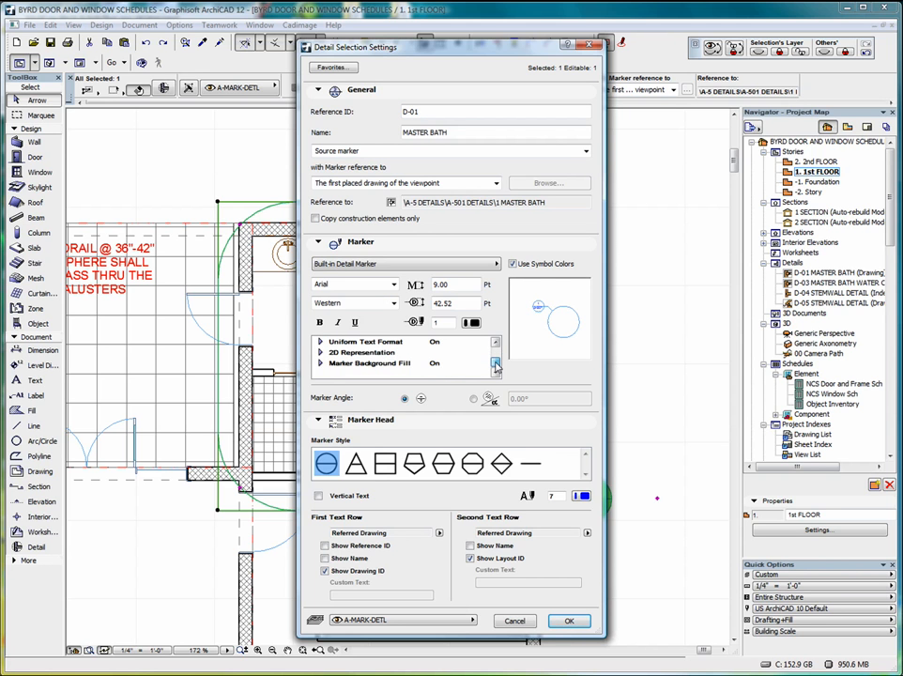
left_click(320, 353)
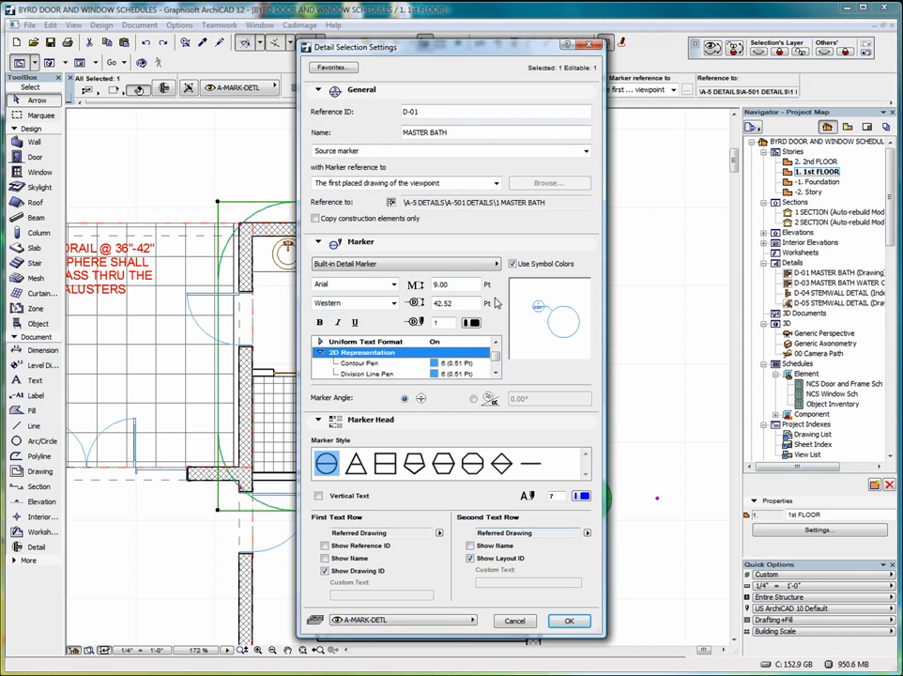
left_click(318, 90)
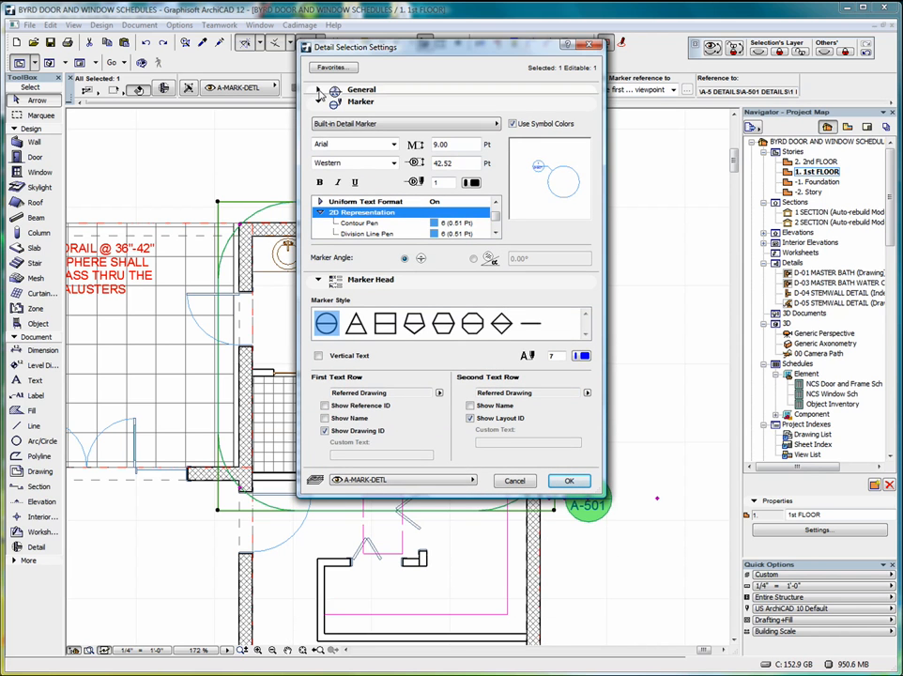
left_click(319, 281)
left_click(319, 281)
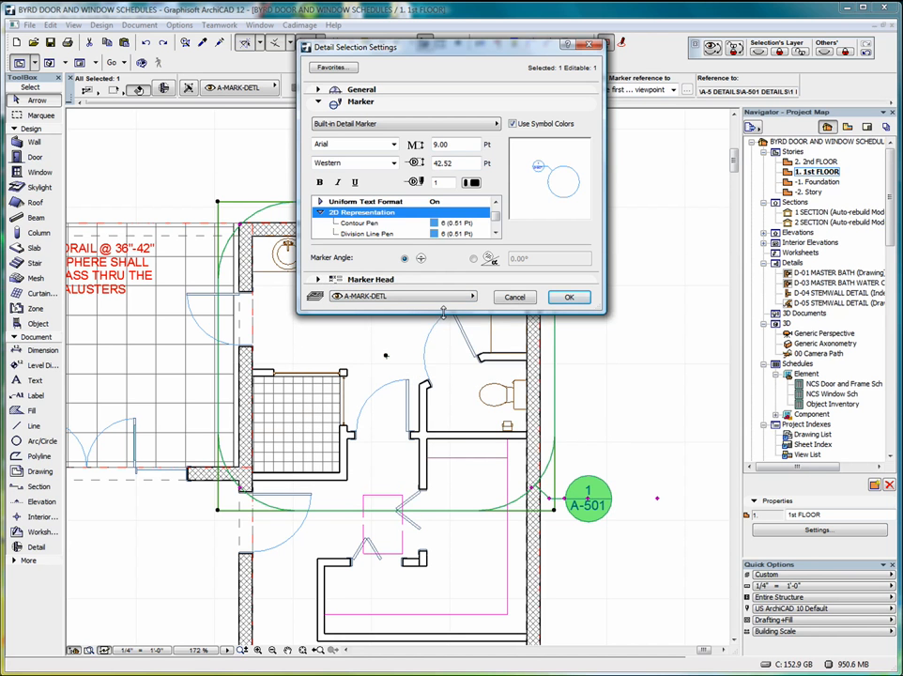
left_click_drag(443, 313, 443, 426)
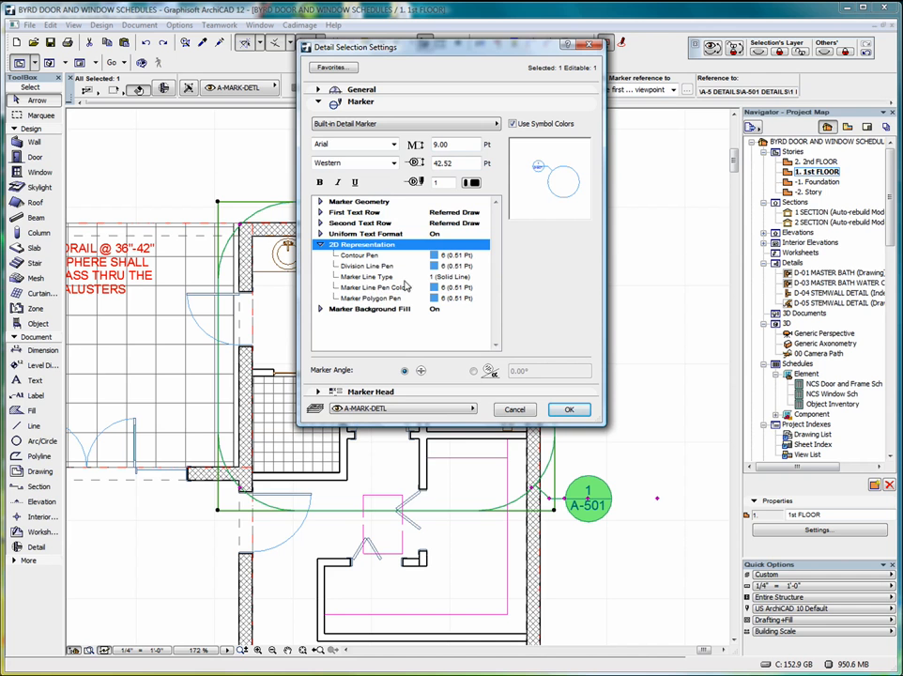
left_click(460, 276)
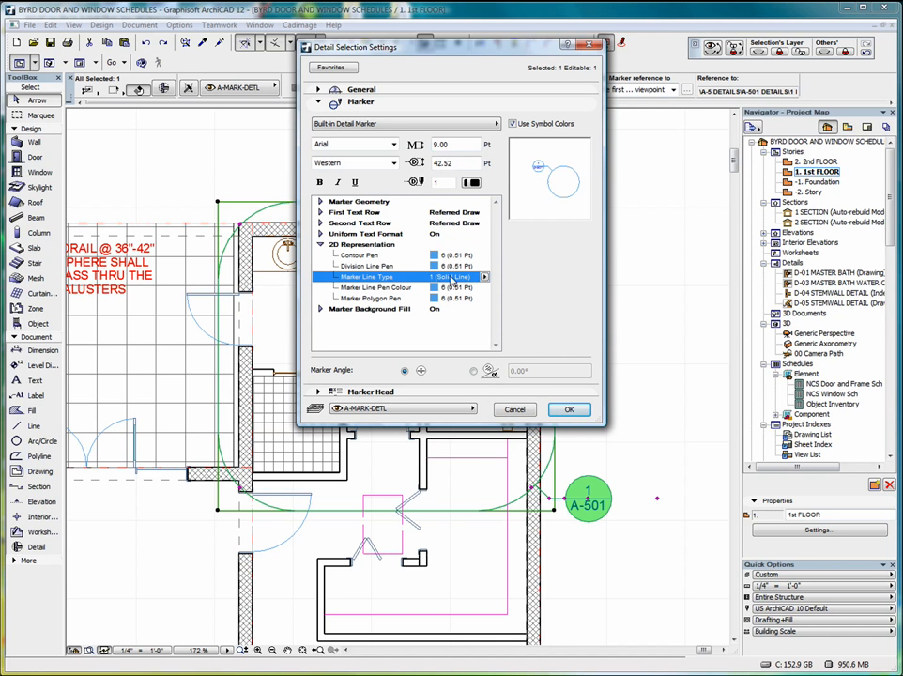
left_click(484, 278)
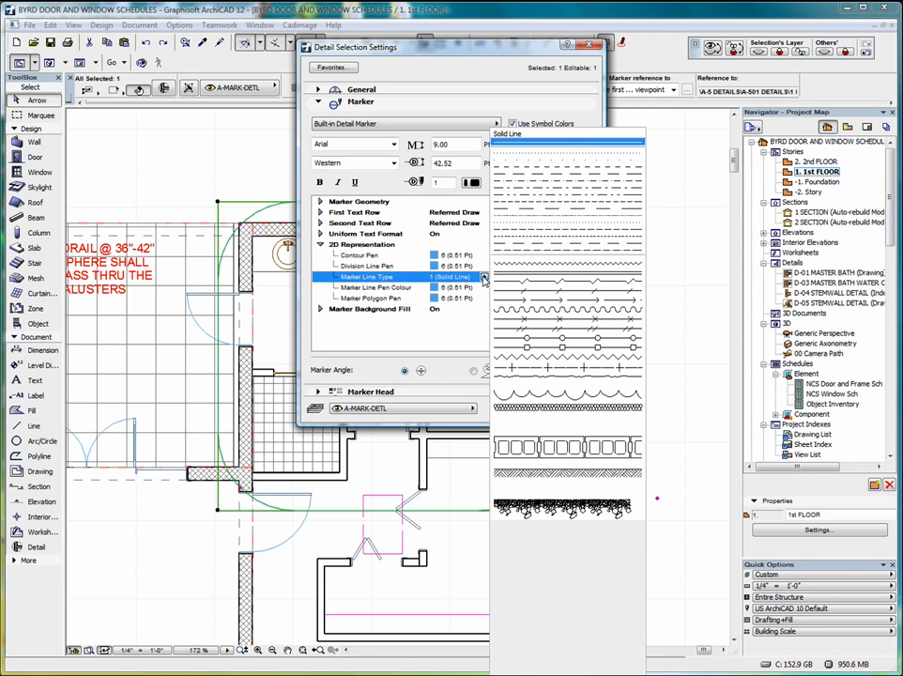
left_click(552, 203)
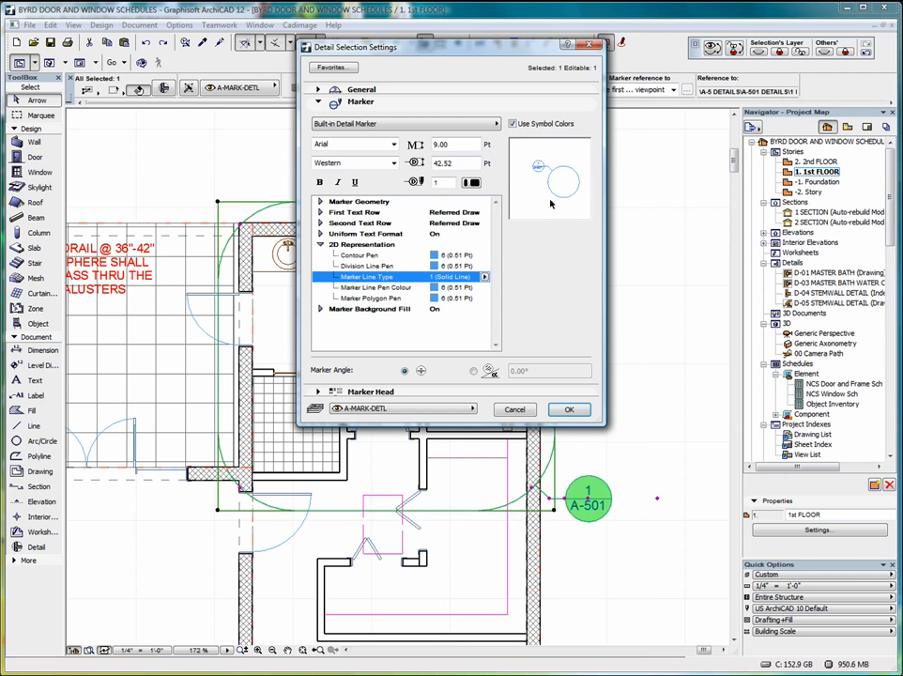
left_click(572, 412)
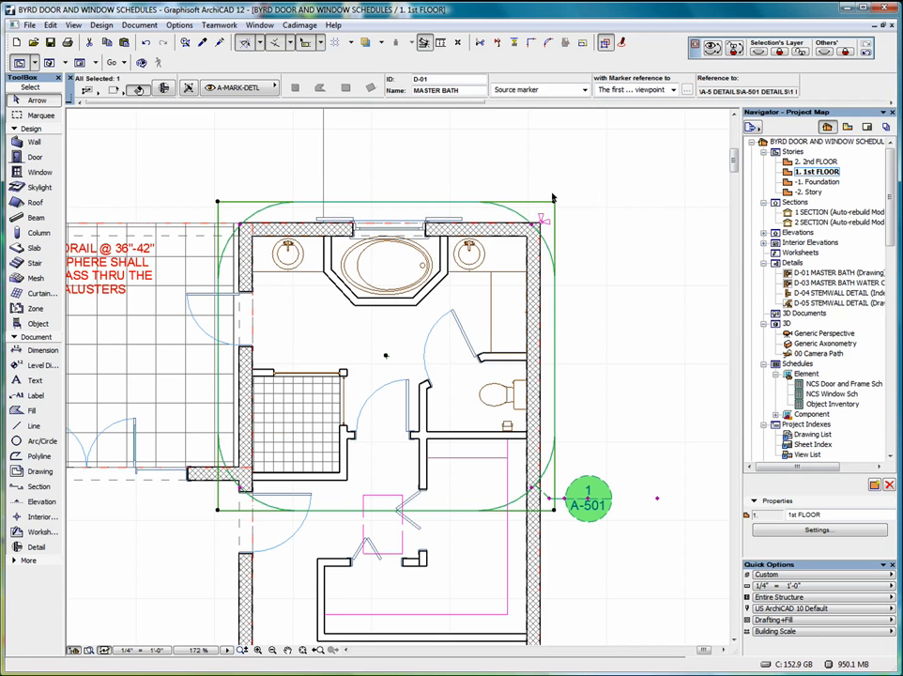
Set the MASTER BATH detail marker's Polygon Line Type to 21 (Hidden Line) in its Marker Geometry settings, leaving the marker deselected.
right_click(511, 160)
left_click(549, 164)
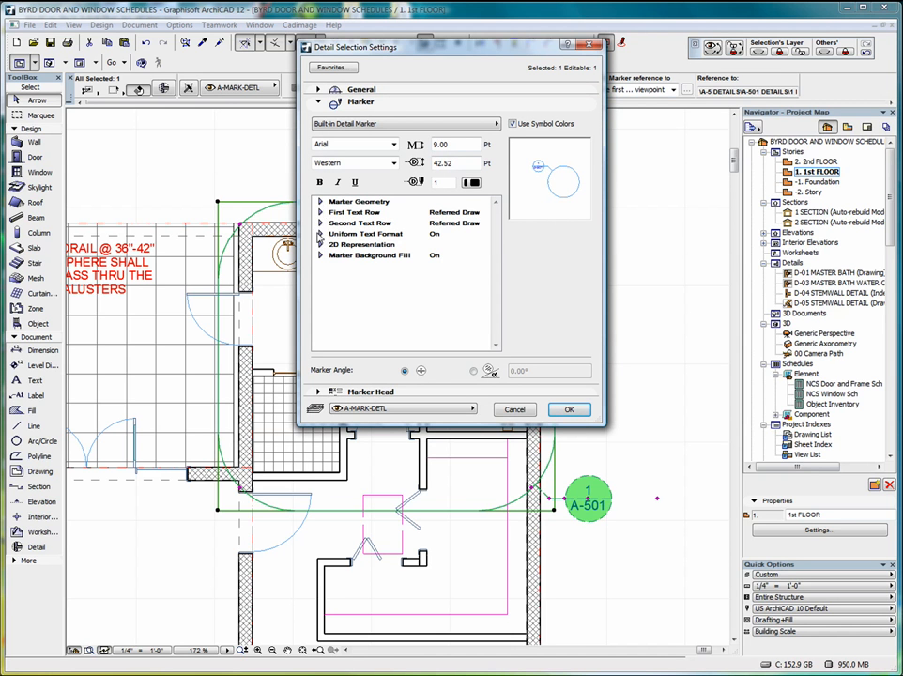
left_click(320, 245)
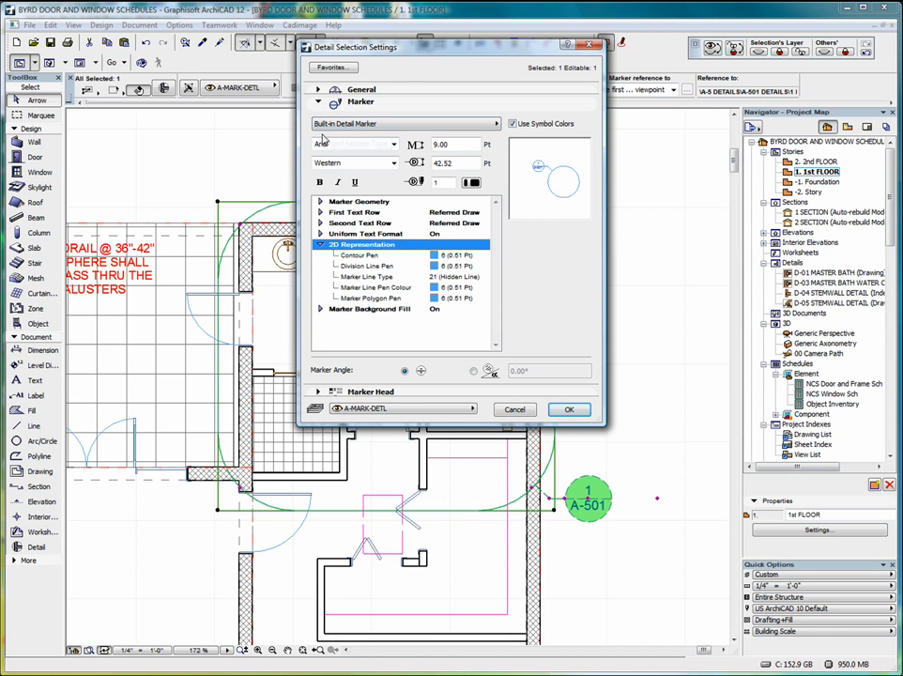
left_click(318, 102)
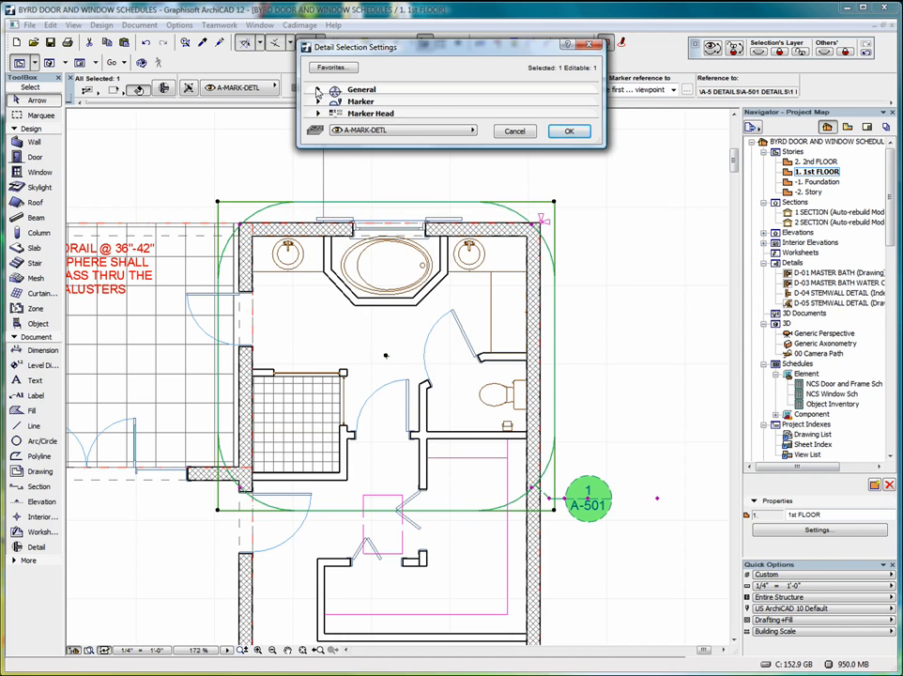
left_click(318, 91)
left_click(319, 90)
left_click(318, 114)
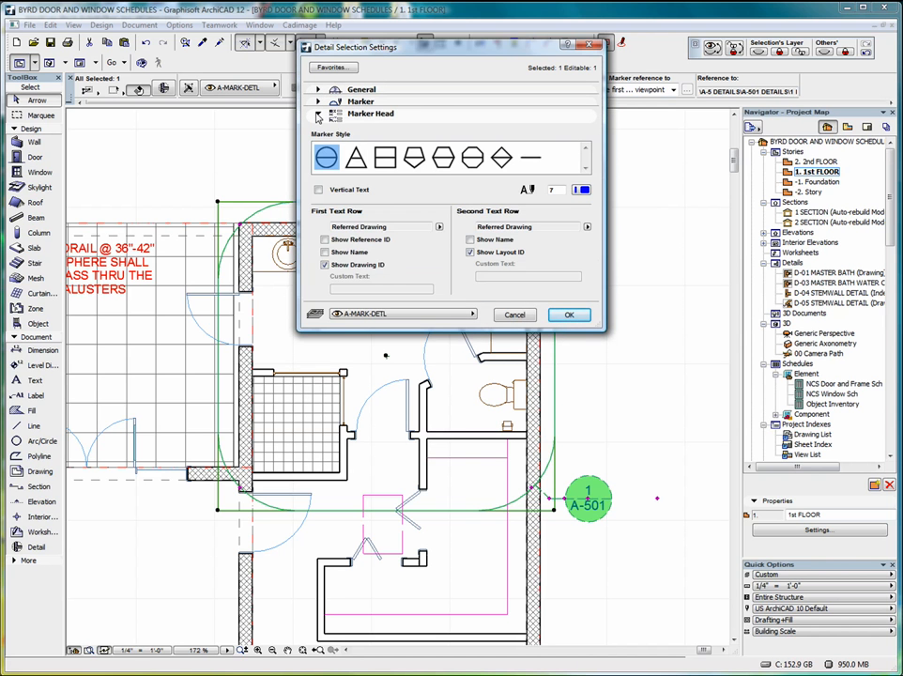
left_click(318, 114)
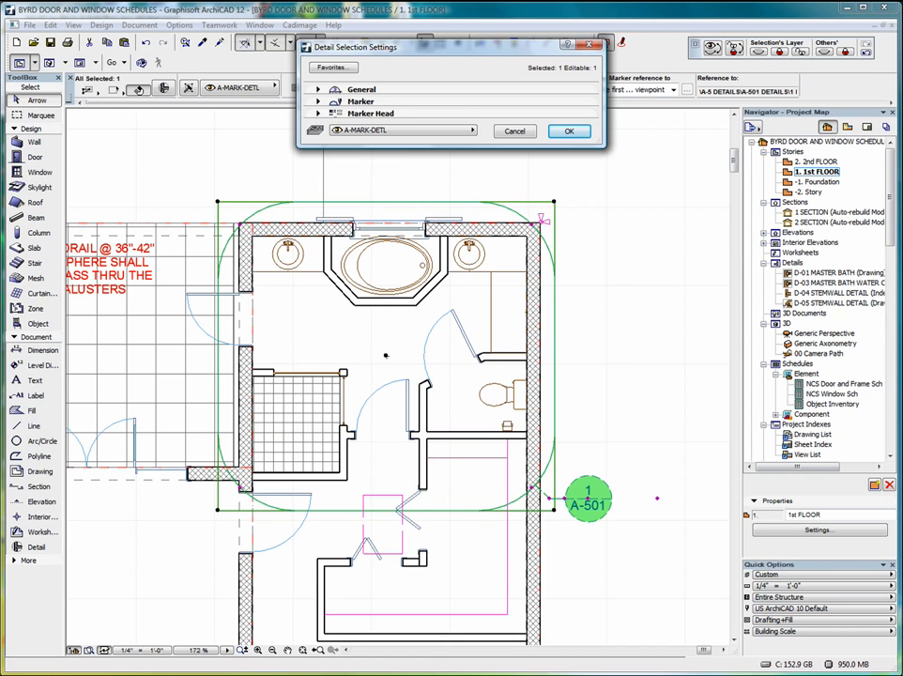
left_click(318, 101)
left_click(321, 203)
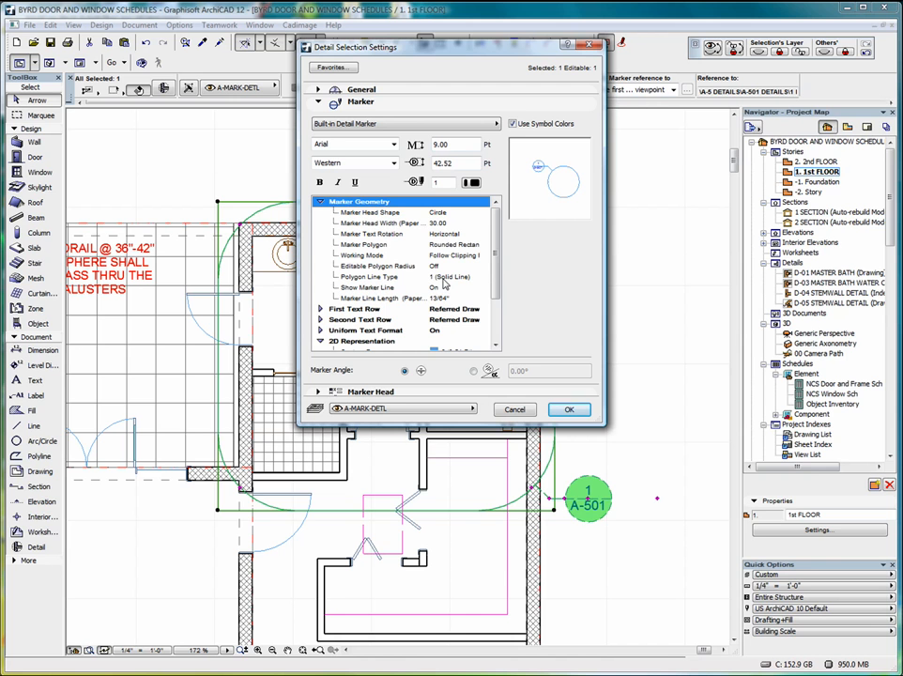
left_click(372, 278)
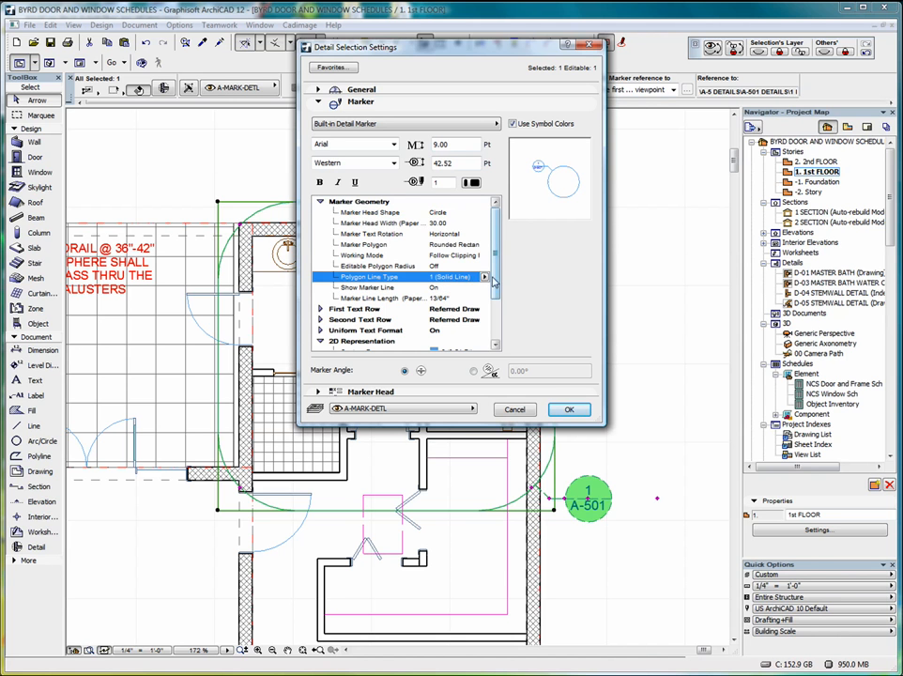
left_click(484, 277)
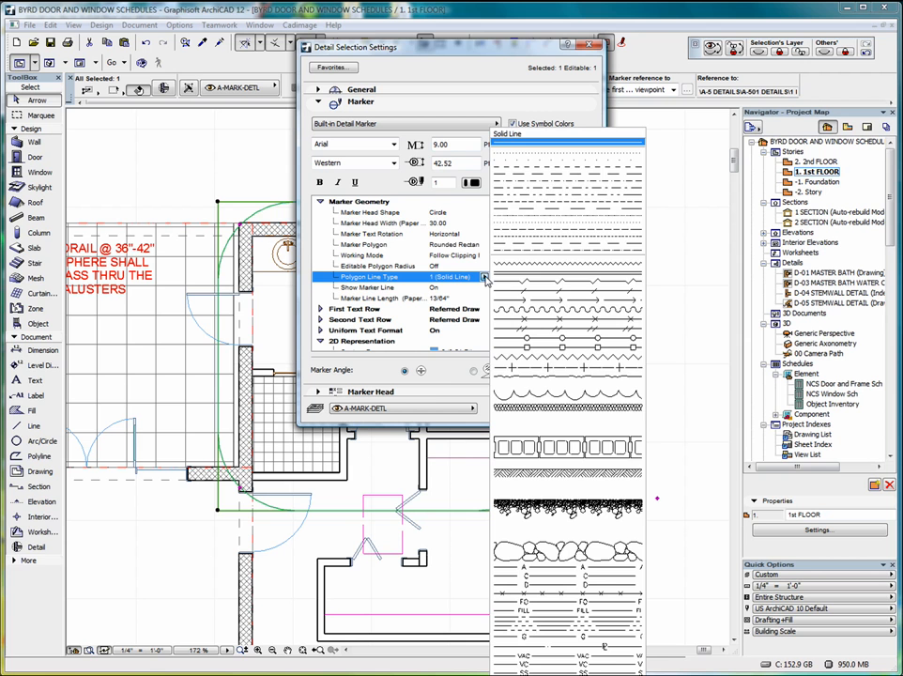
left_click(588, 194)
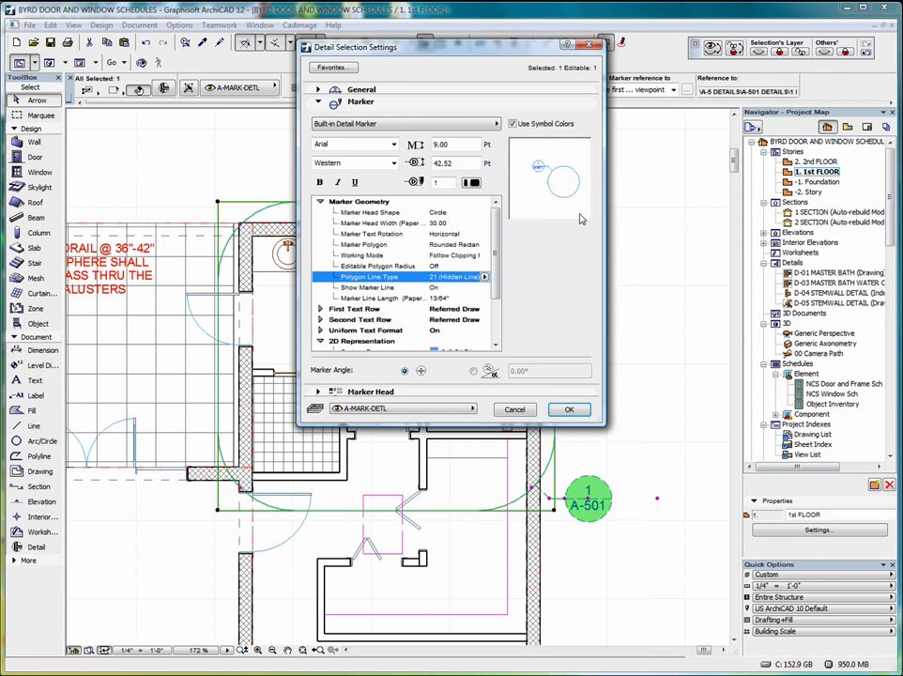
left_click(569, 412)
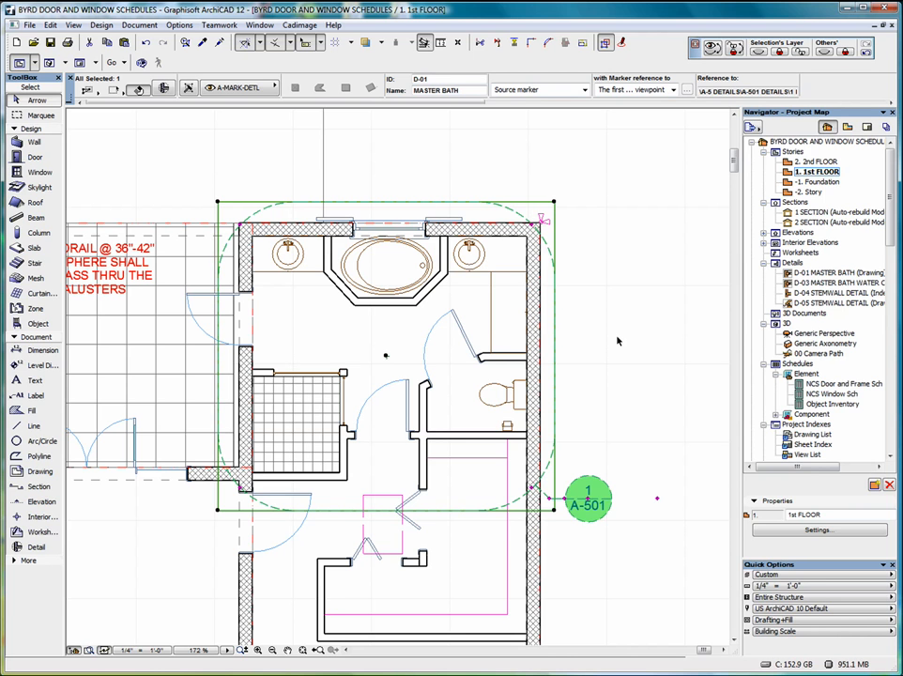
key("Escape")
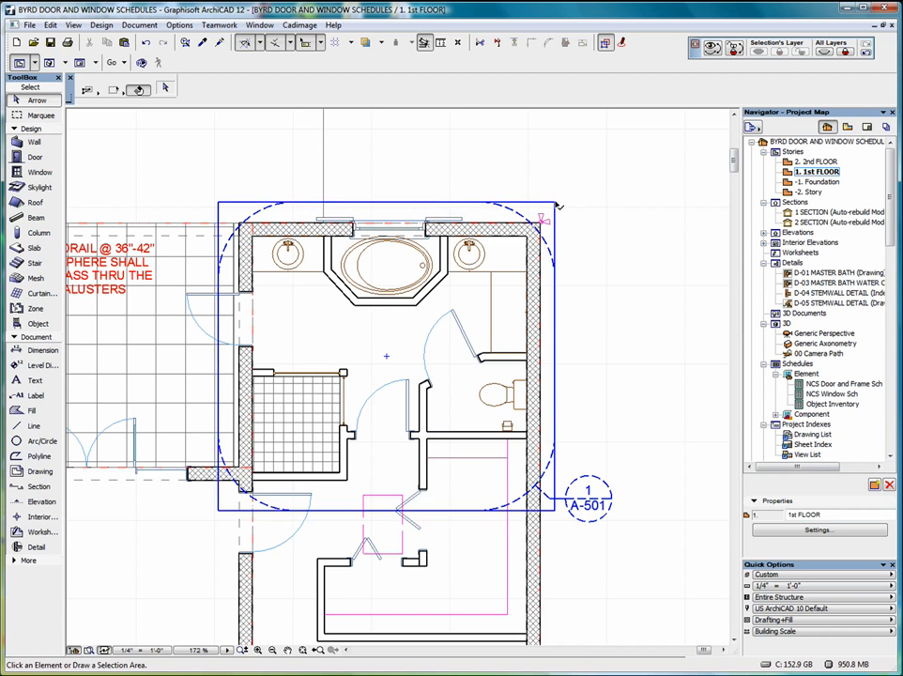
left_click(556, 205)
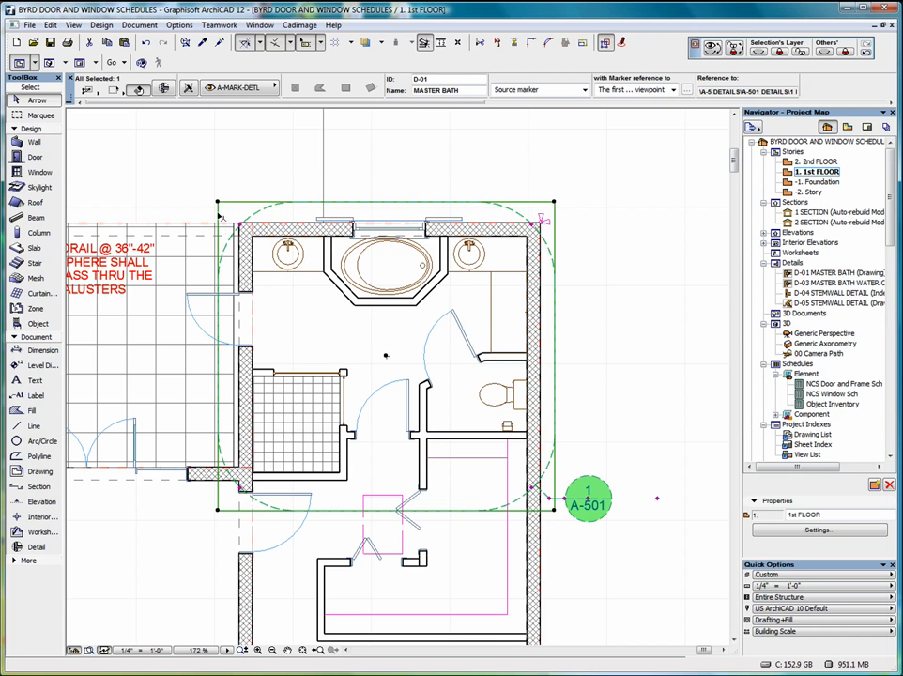
left_click(581, 190)
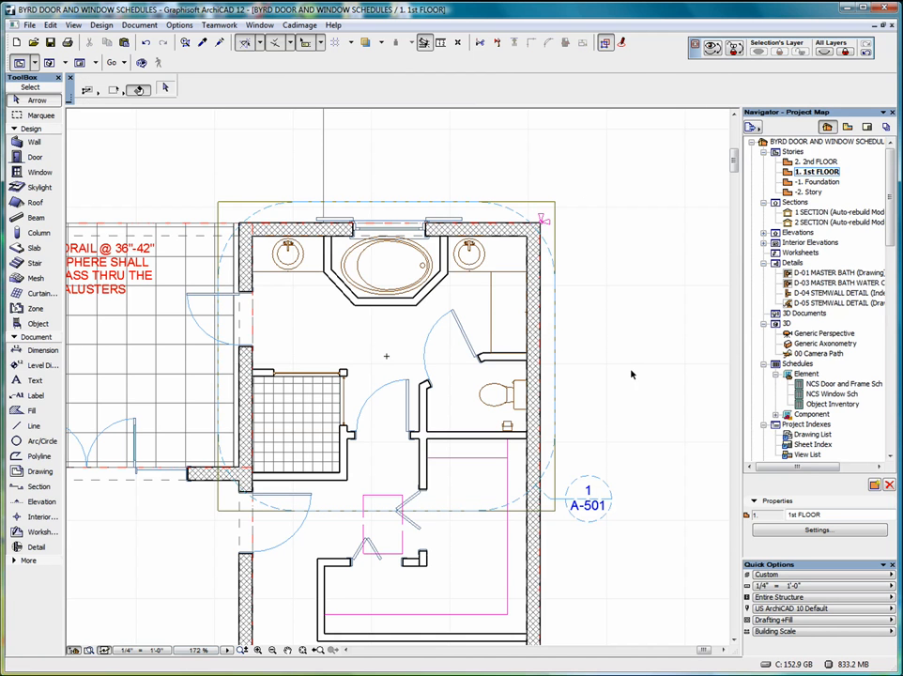
Create a new layout named DETAILS in the A-5 DETAILS subset, using the Arch-D+NCS Grid master layout.
left_click(866, 127)
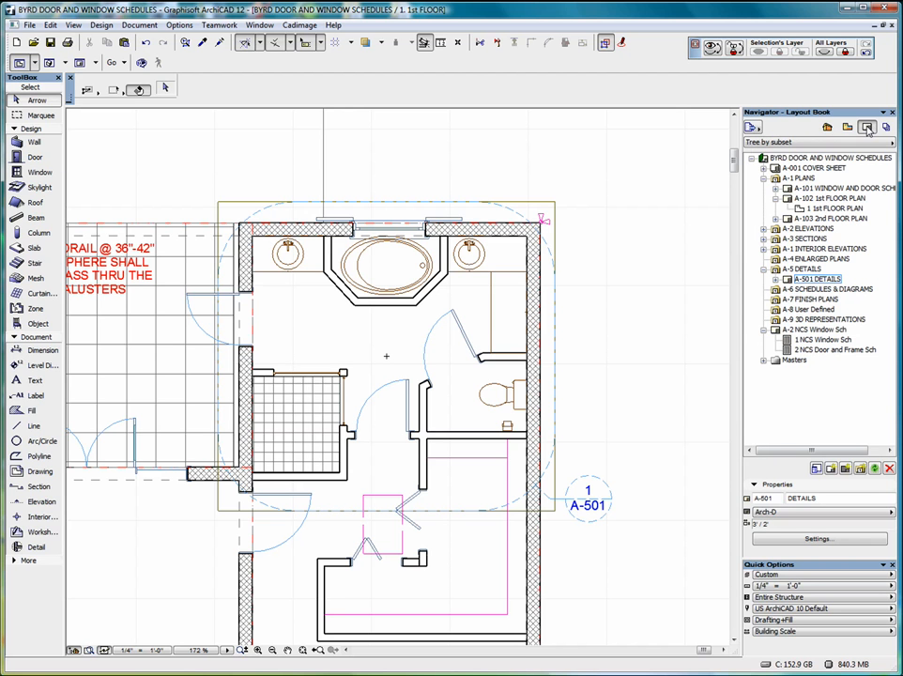
right_click(803, 270)
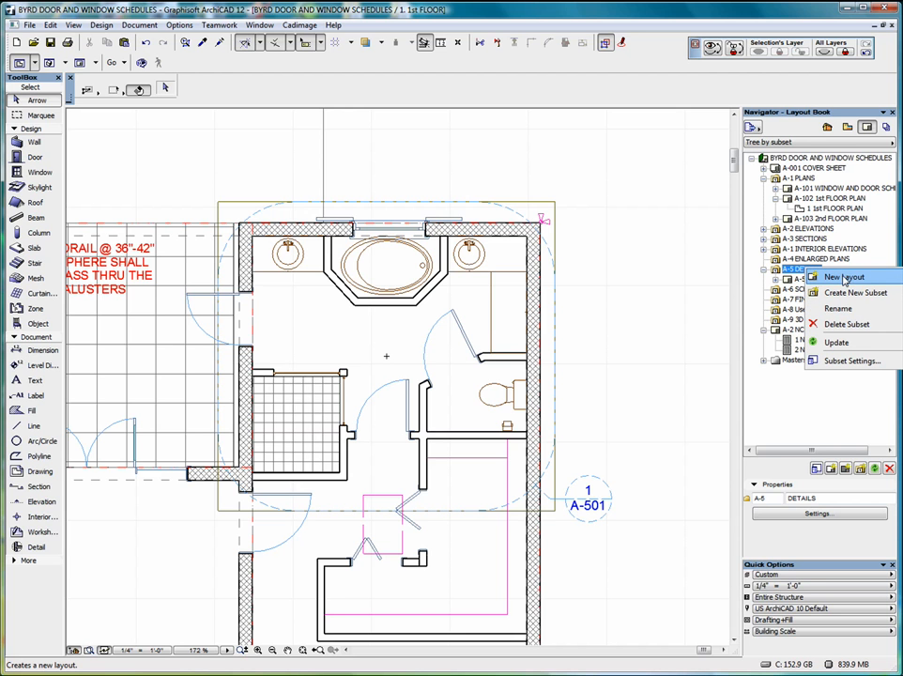
left_click(845, 278)
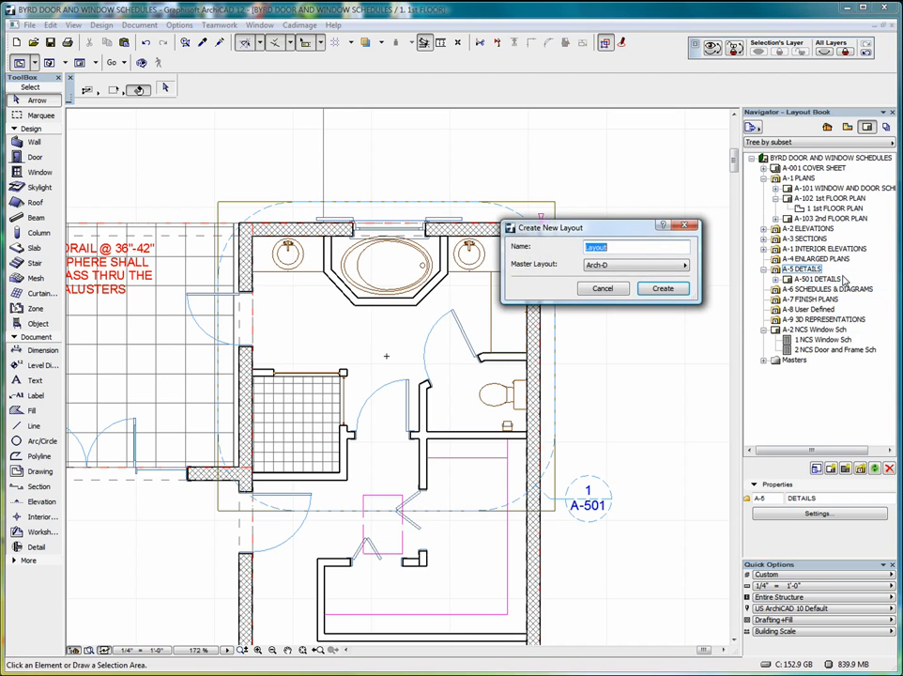
left_click(634, 269)
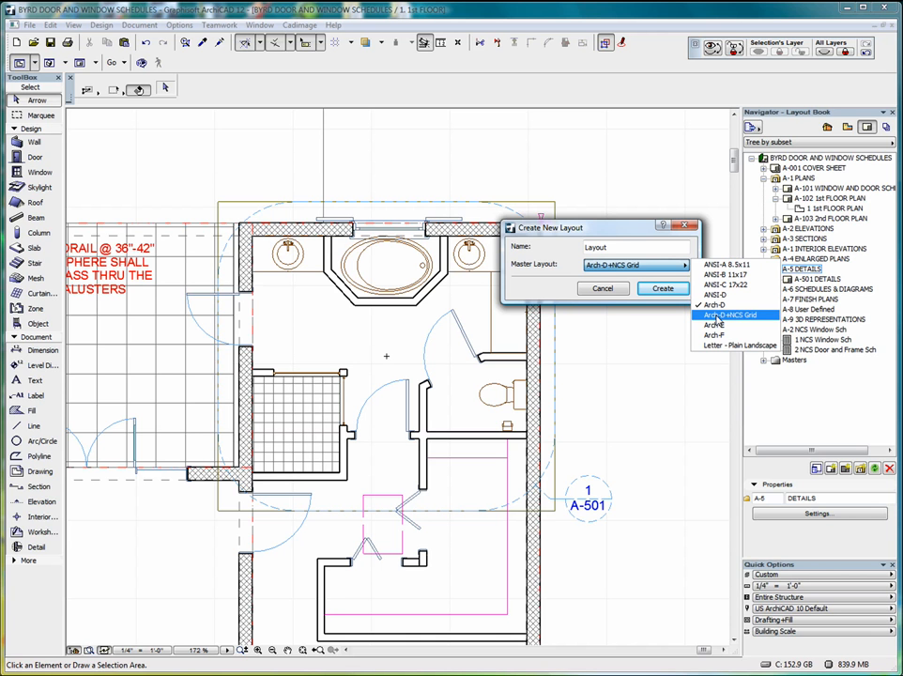
left_click(717, 316)
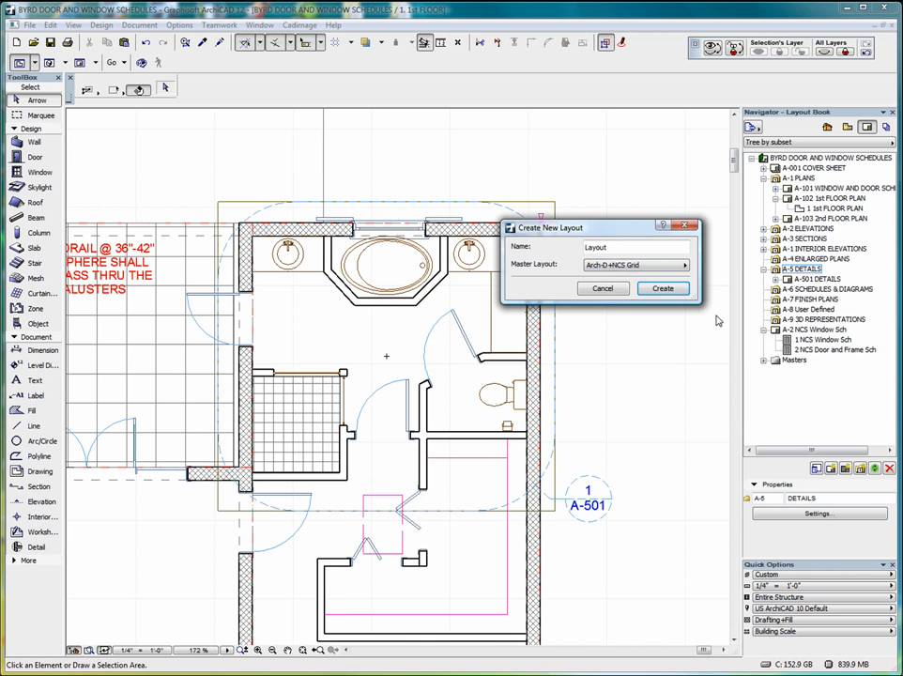
double_click(614, 247)
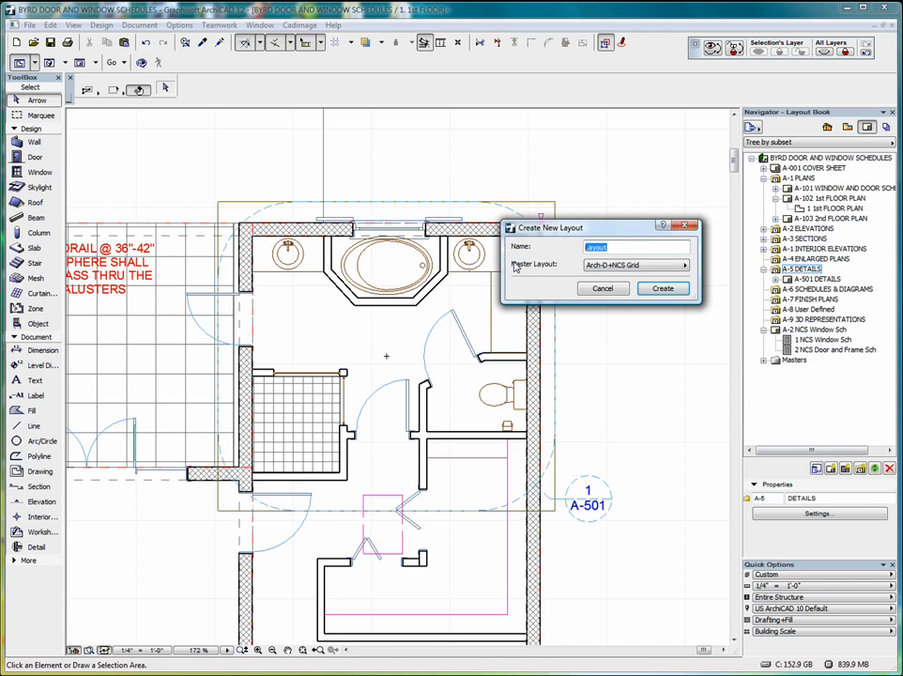
type("DETAILS")
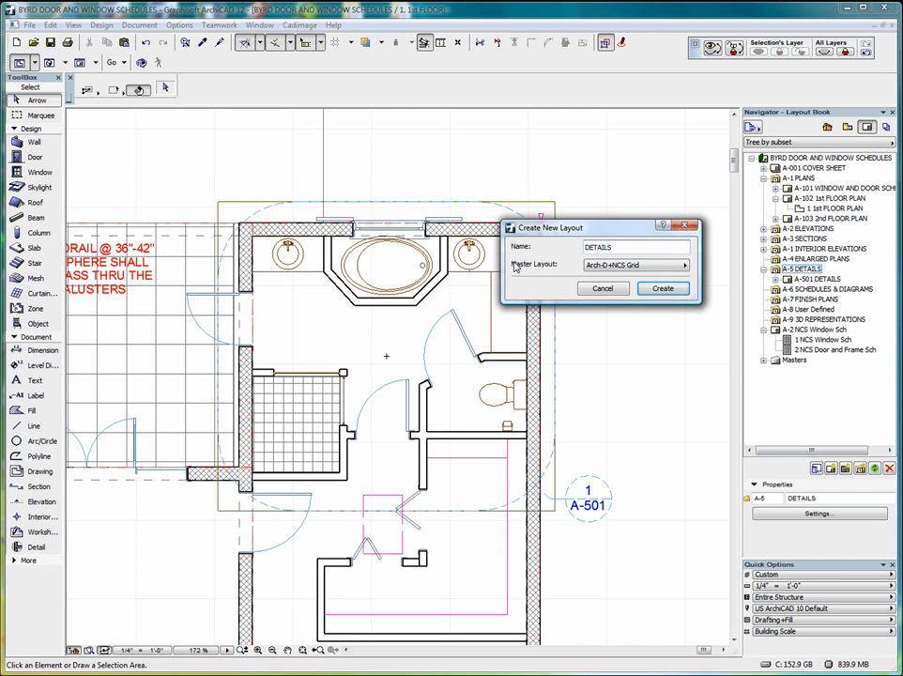
left_click(661, 289)
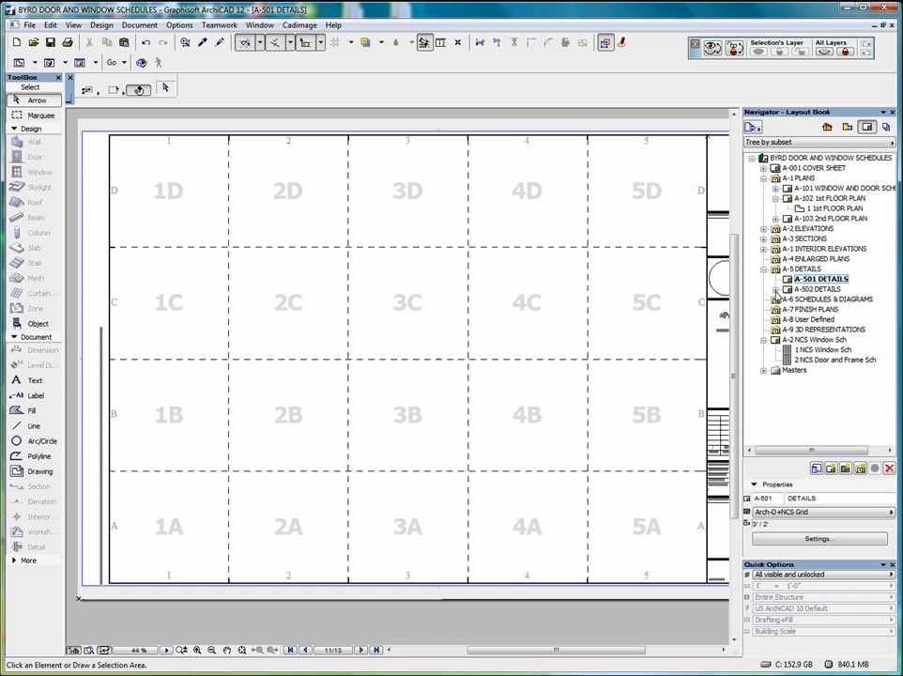
Open the A-502 DETAILS layout with its drawings listed and examine the MASTER BATH drawing title and the sheet's arrangement.
left_click(775, 290)
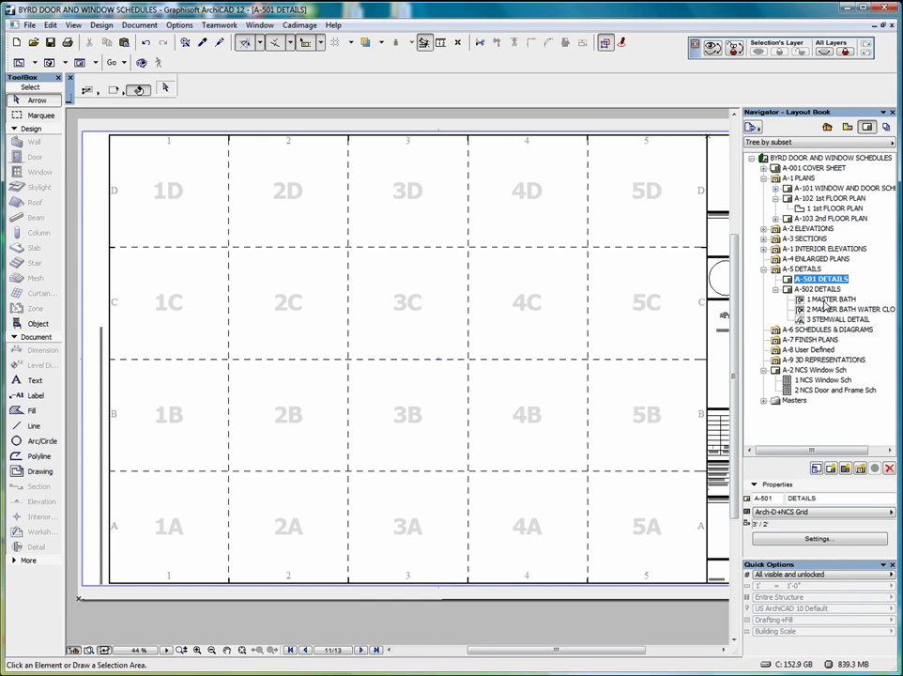
double_click(813, 290)
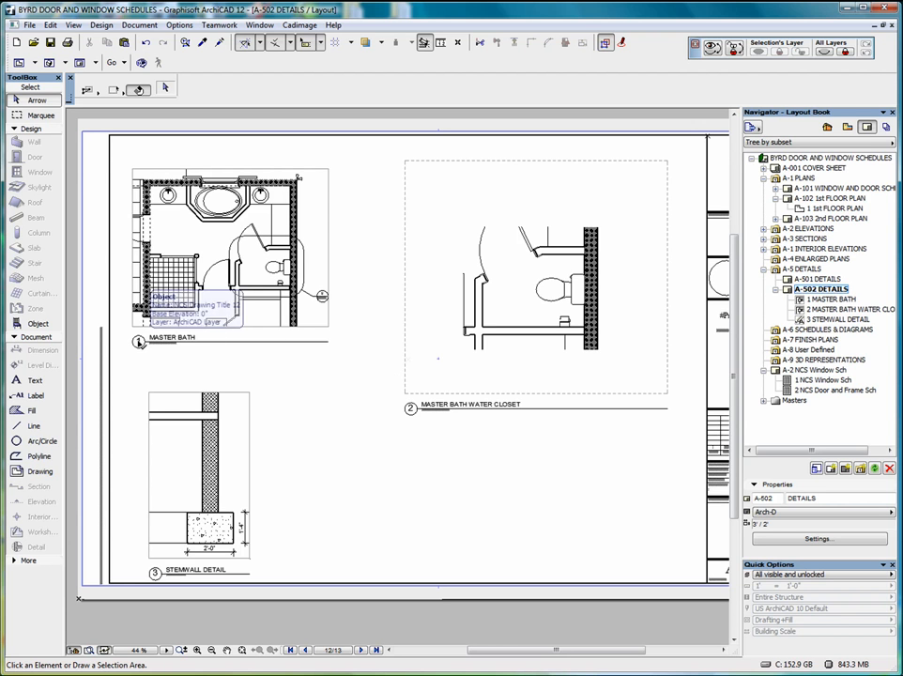
scroll(139, 342, "up", 3)
scroll(146, 347, "up", 2)
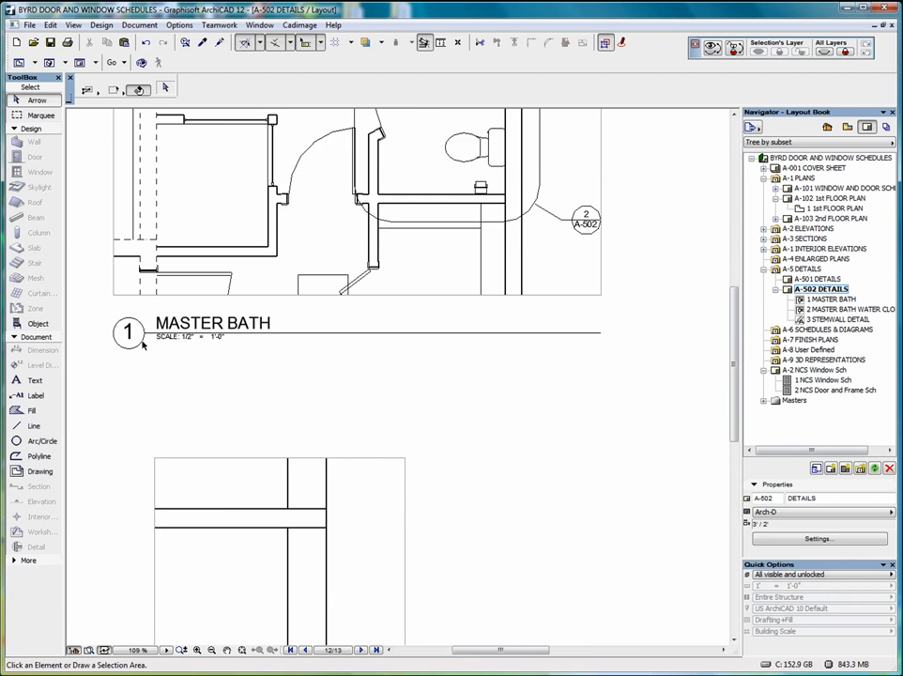
scroll(133, 332, "down", 7)
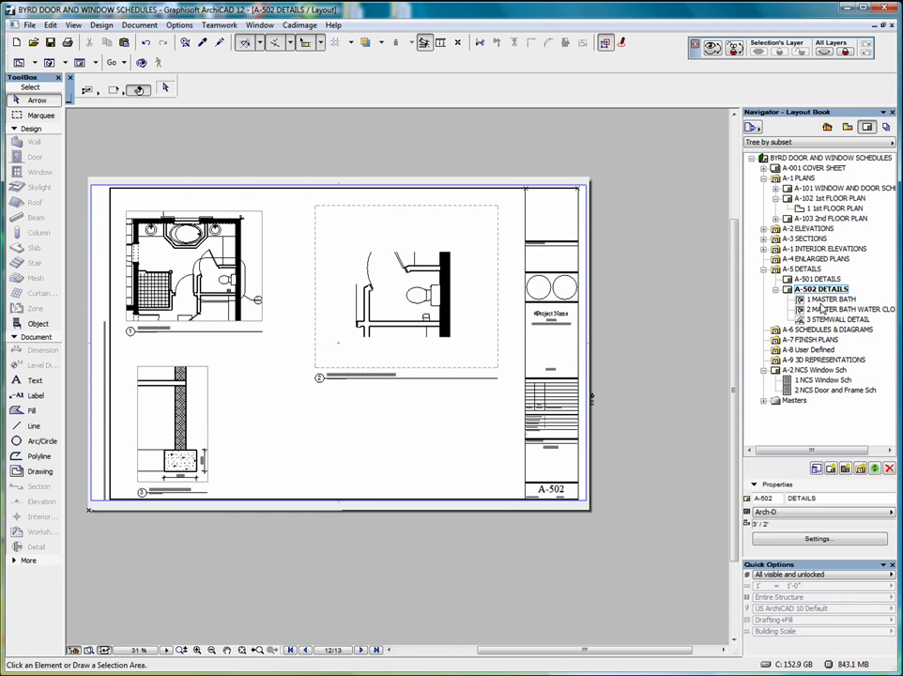
Move the MASTER BATH drawing from layout A-502 DETAILS to A-501 DETAILS, and open A-501 DETAILS to check the drawing's title.
left_click(814, 300)
left_click_drag(815, 303, 813, 279)
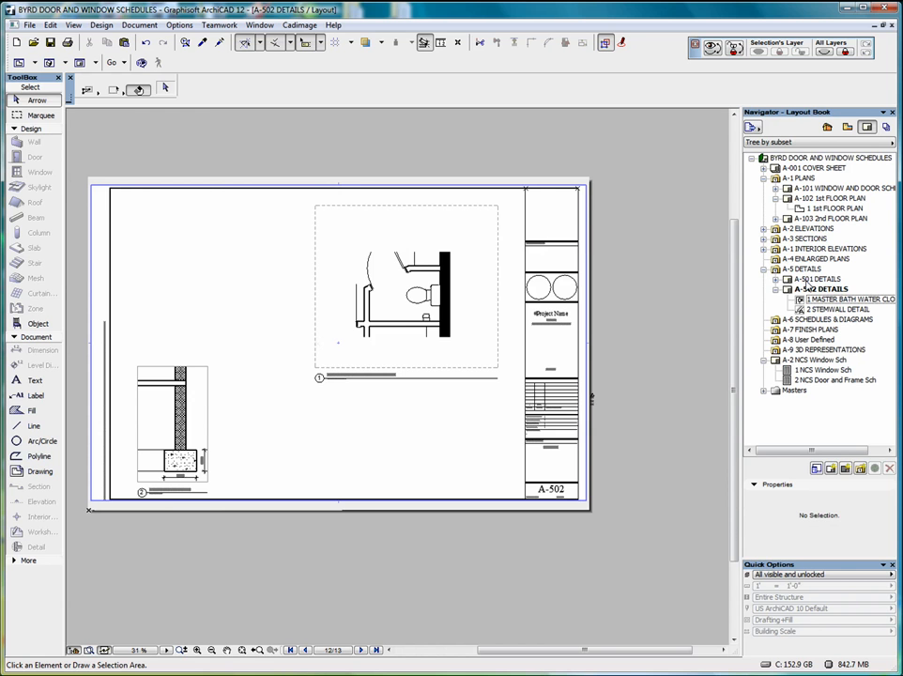
double_click(813, 280)
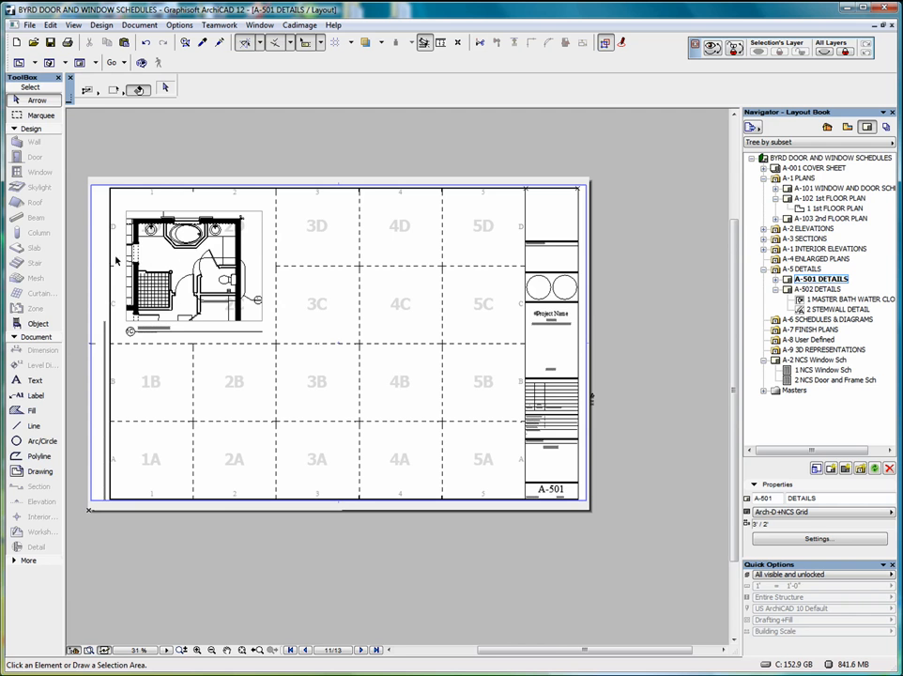
scroll(102, 247, "up", 3)
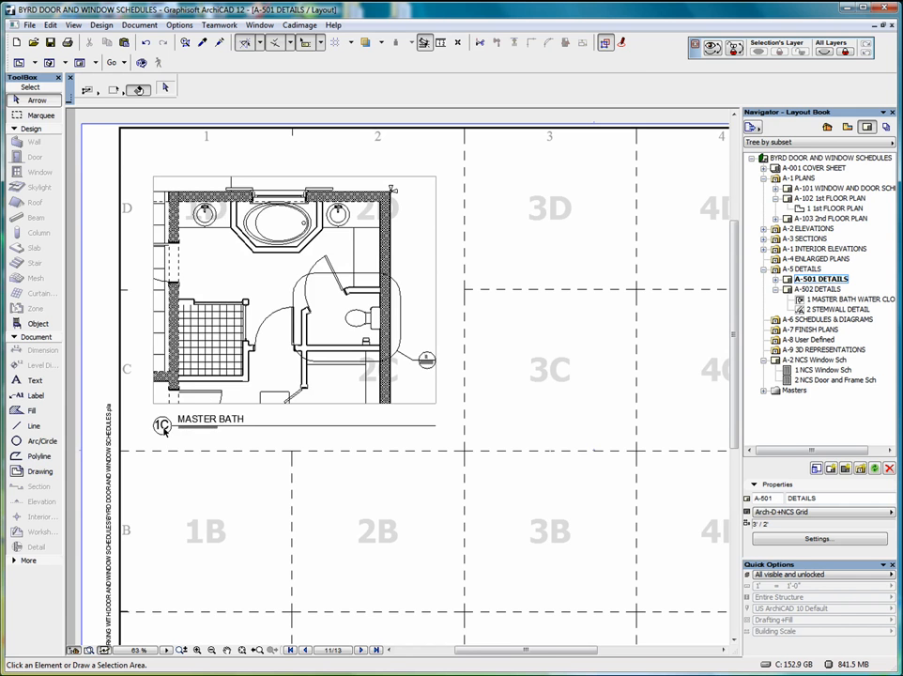
scroll(243, 367, "down", 3)
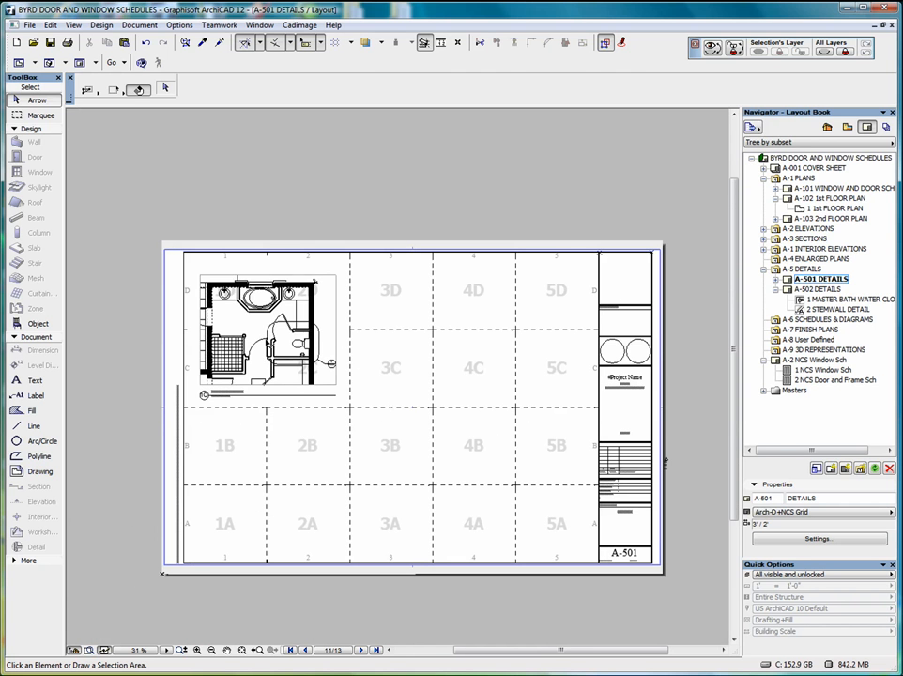
Move the MASTER BATH drawing to the grid intersection between cells 4A, 4B, 5A and 5B, check its title, and leave it deselected.
left_click(287, 350)
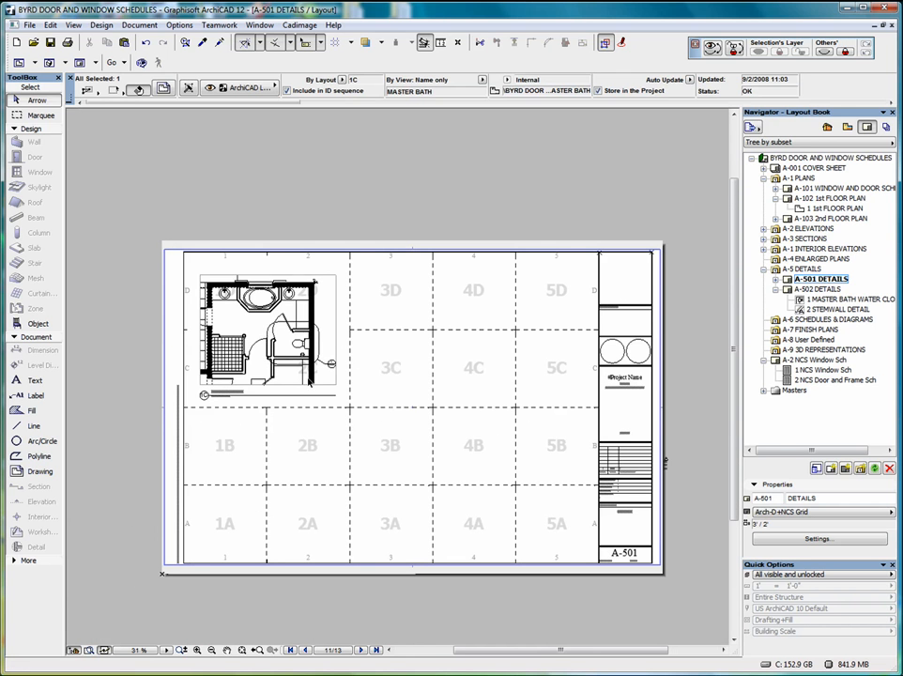
left_click(267, 330)
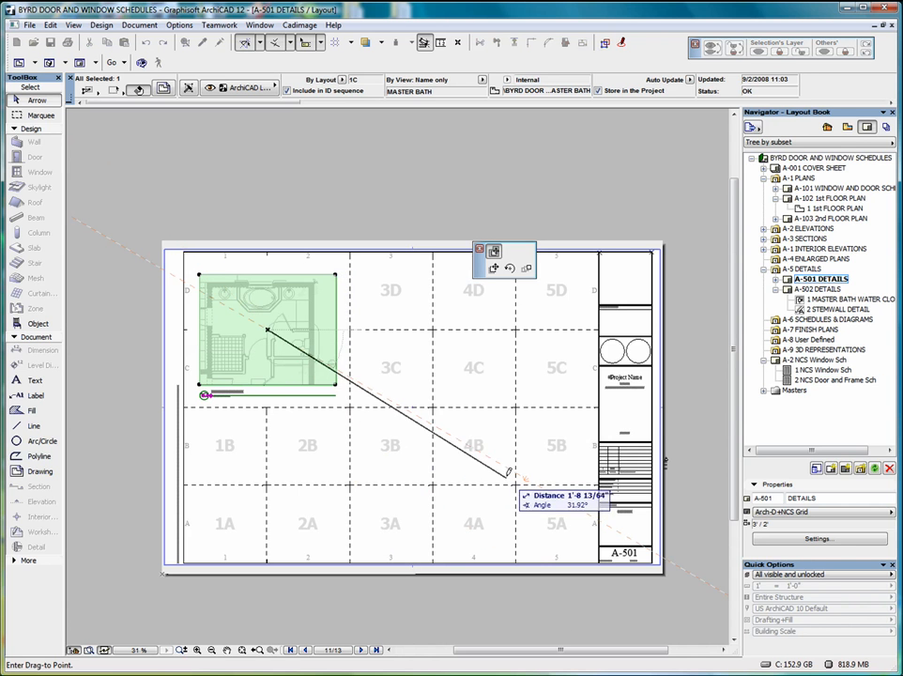
left_click(494, 268)
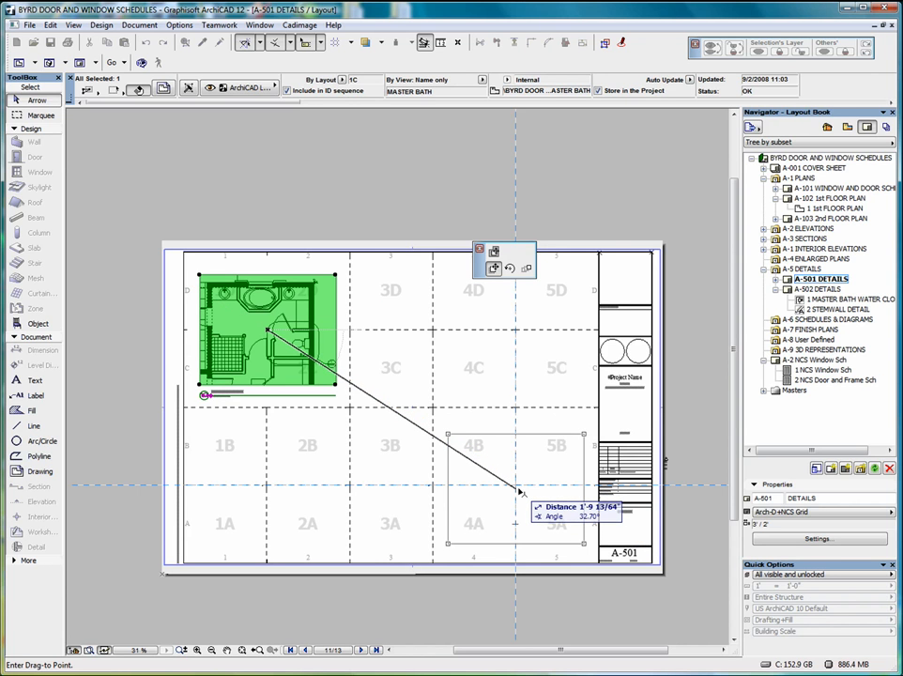
left_click(517, 487)
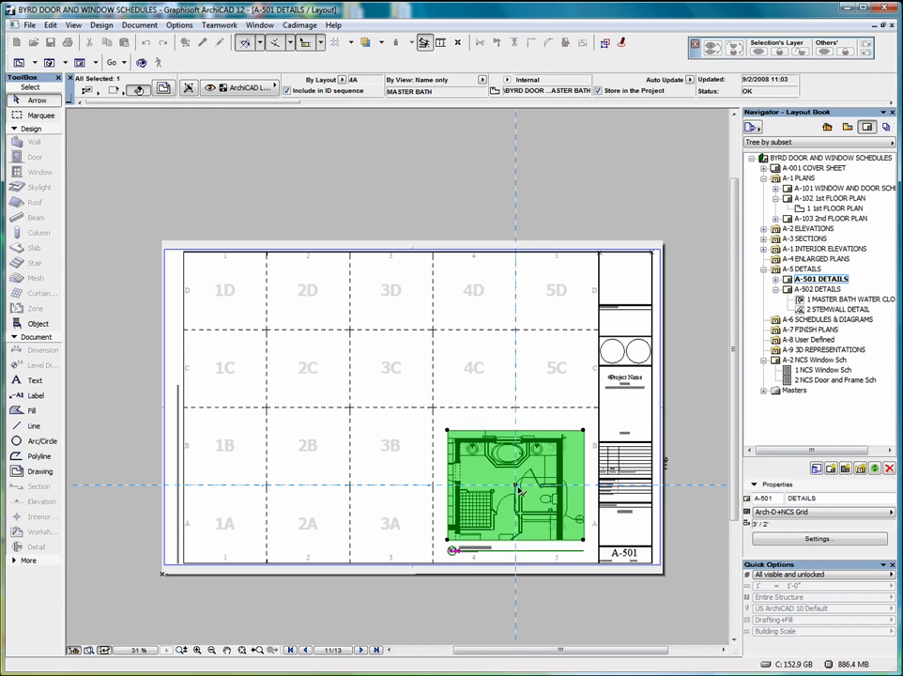
scroll(464, 584, "up", 5)
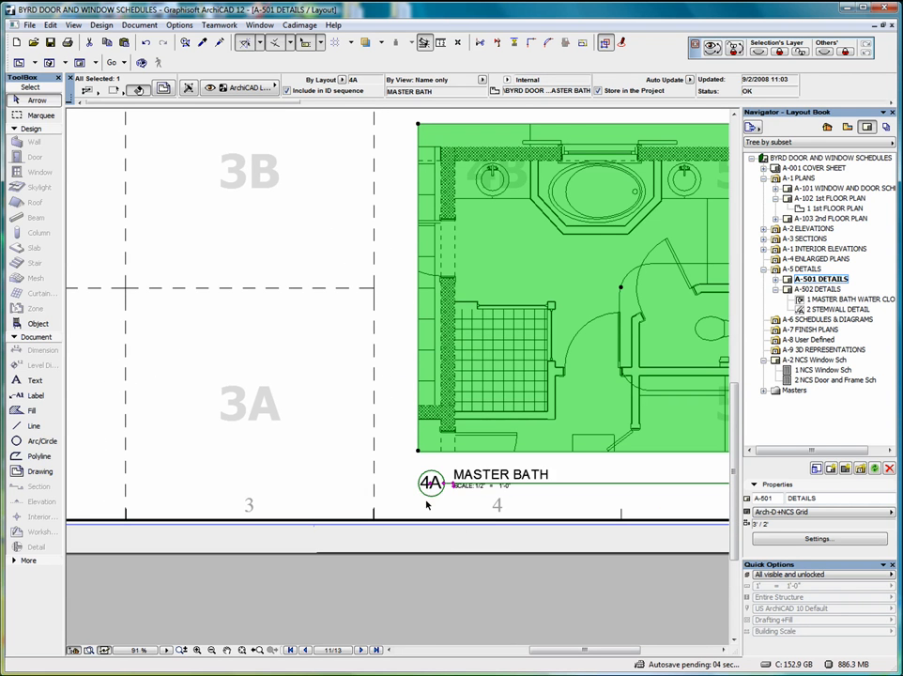
scroll(426, 505, "down", 4)
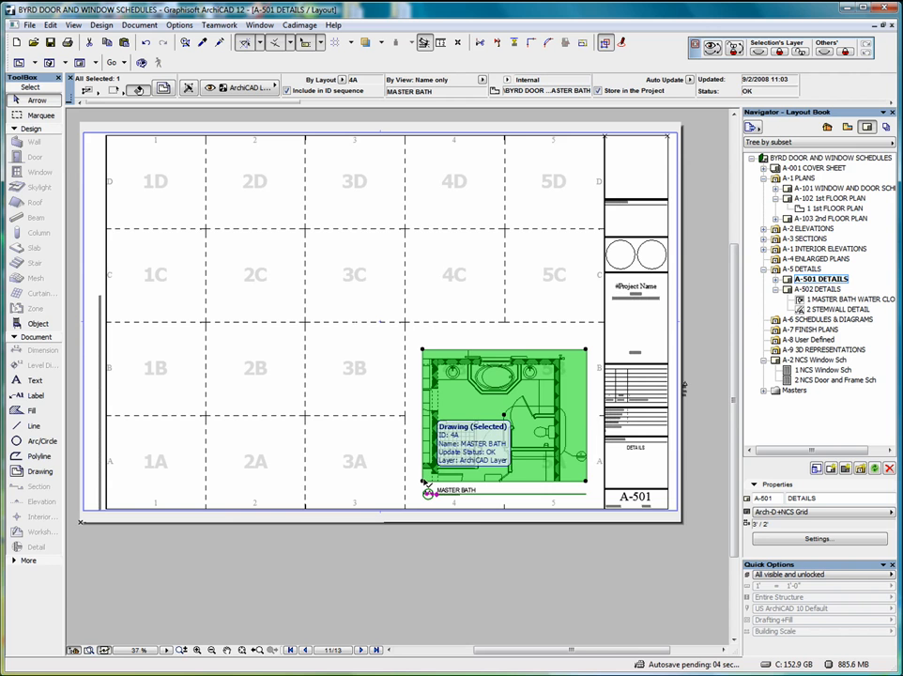
left_click(485, 581)
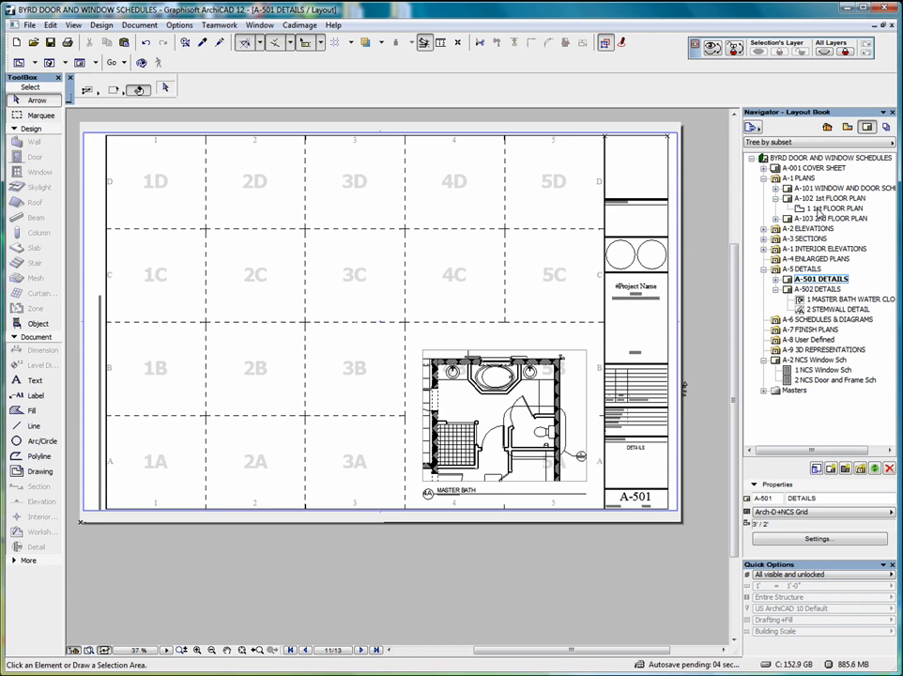
Open the 1st FLOOR plan, check the master bath detail marker's reference, and fit the whole plan in view.
left_click(827, 127)
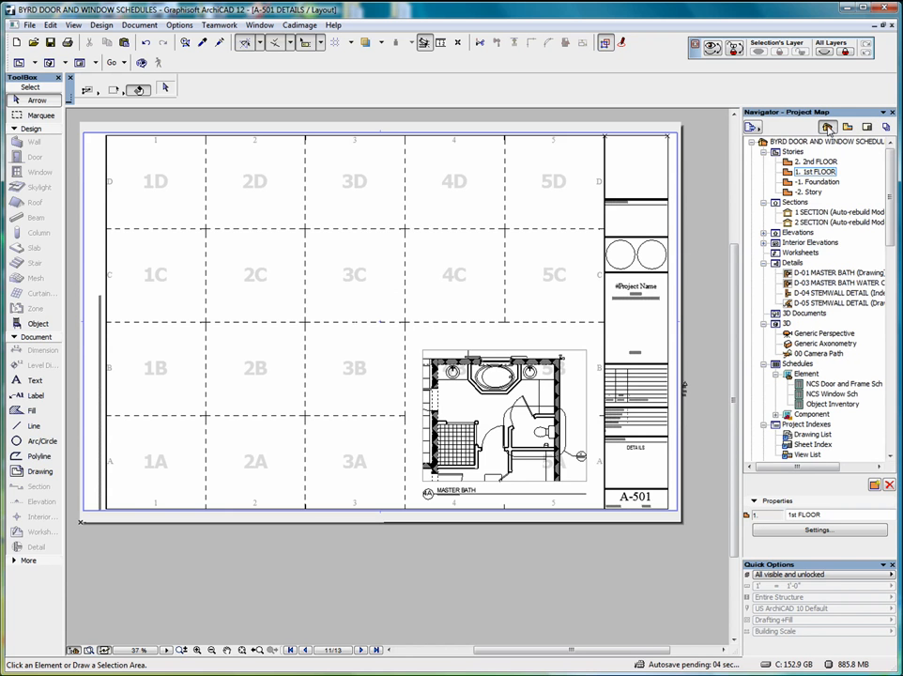
double_click(809, 175)
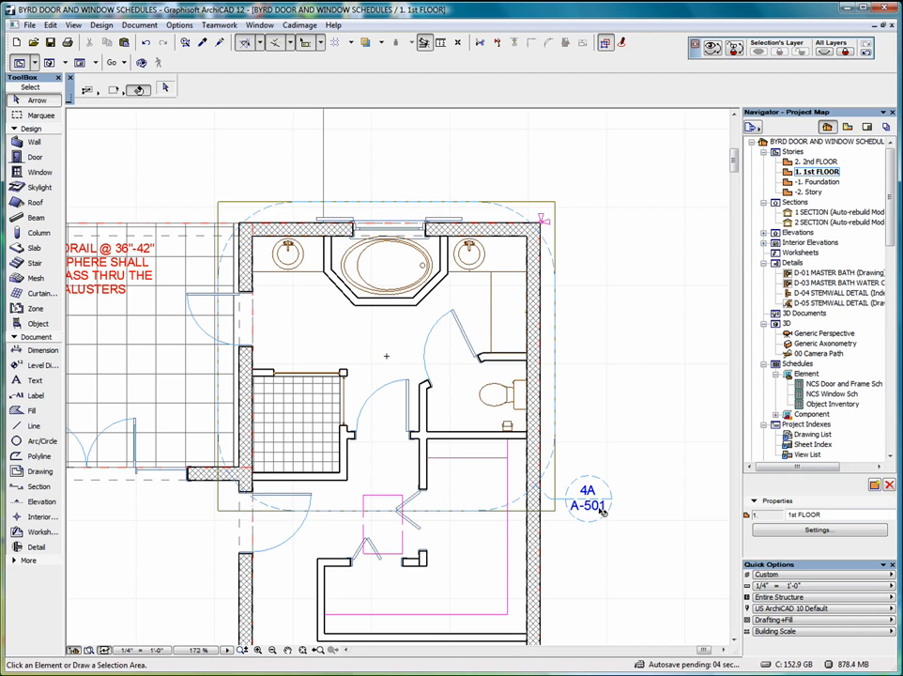
mouse_move(602, 512)
left_click(302, 650)
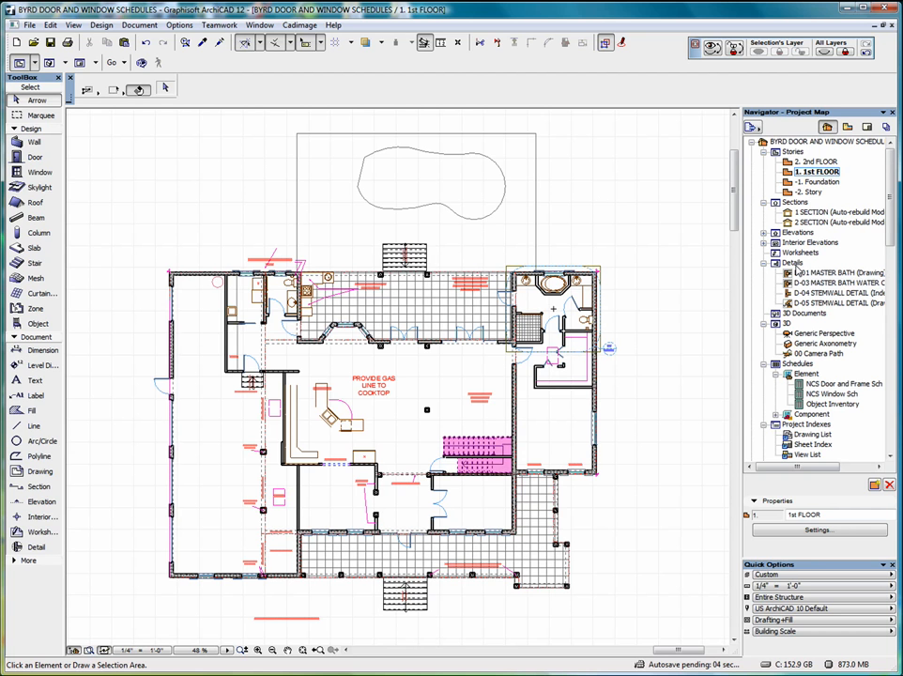
Open the Organizer's Layout Editor over the floor plan and widen it so both project trees are readable.
left_click(754, 128)
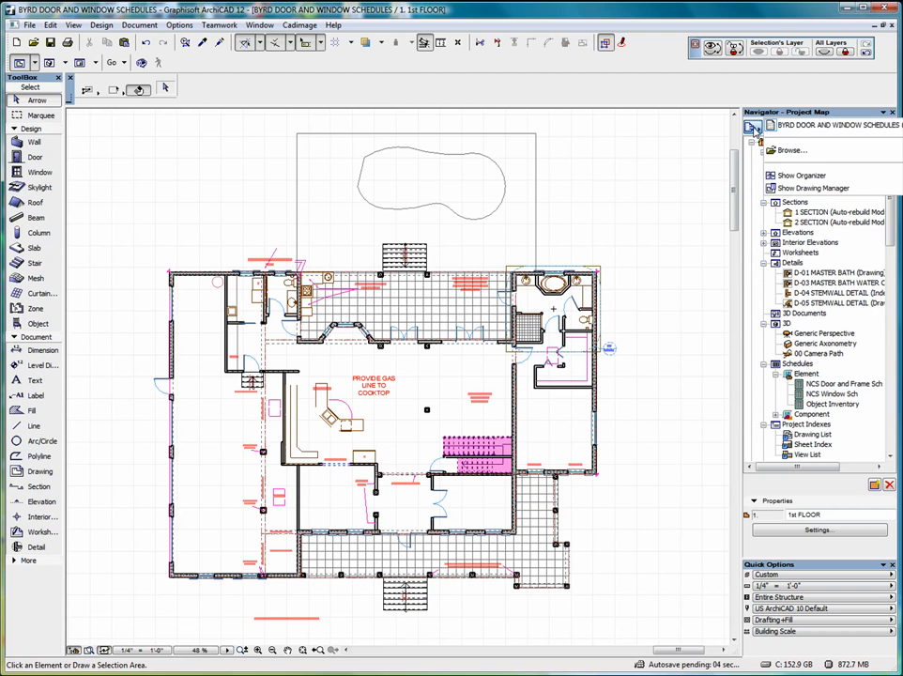
left_click(810, 177)
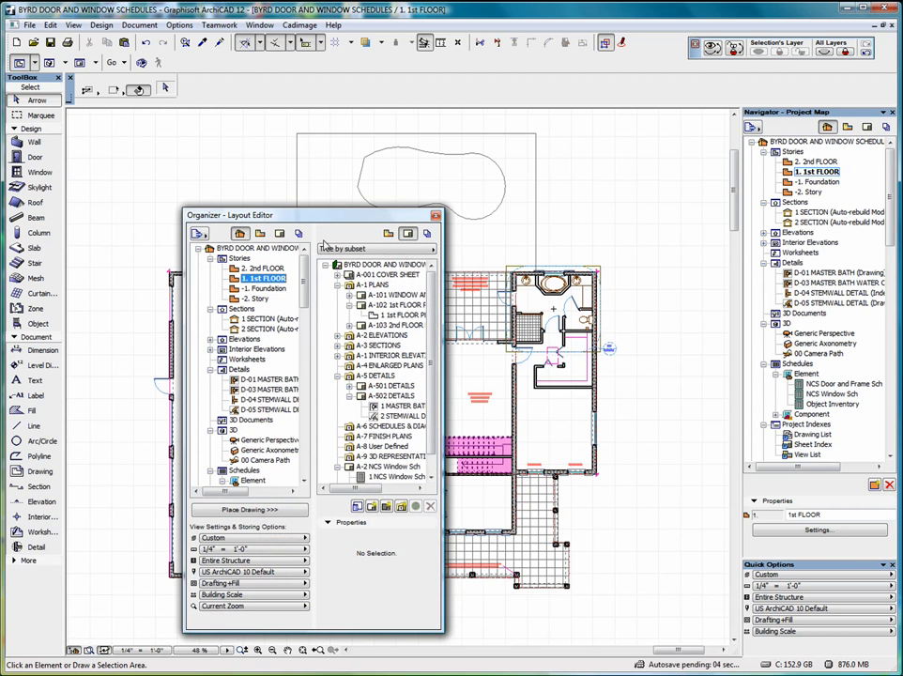
left_click_drag(446, 218, 604, 128)
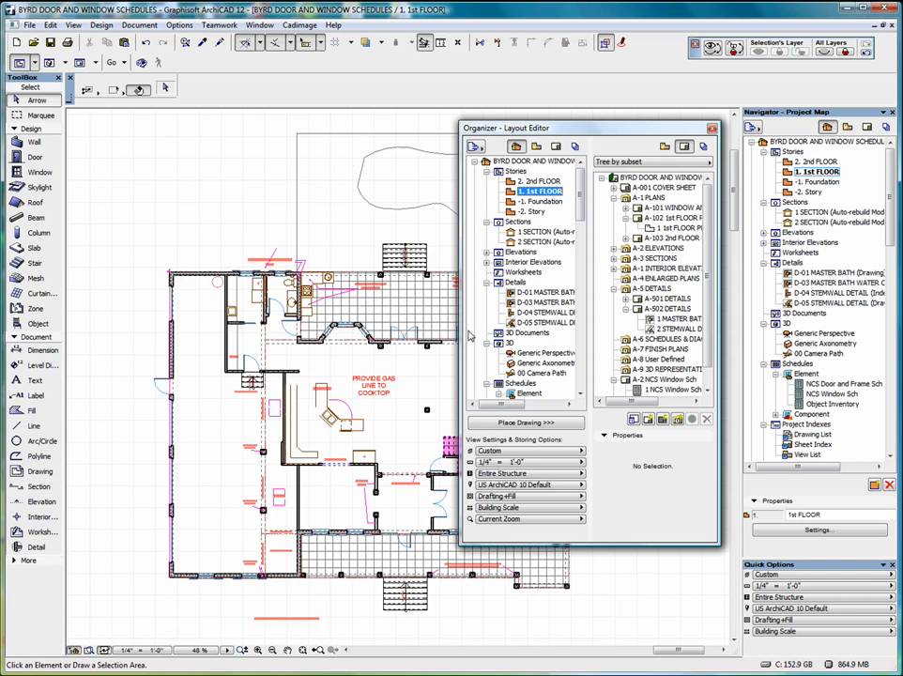
left_click_drag(461, 332, 327, 332)
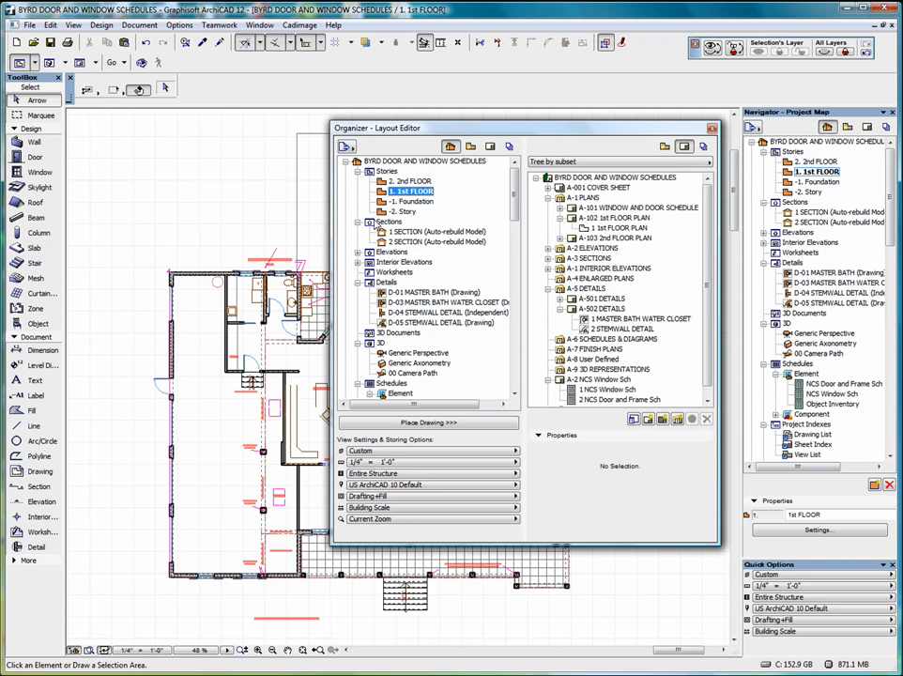
Browse for a linked project in the Organizer, opening the ArchiCAD Projects - Shortcut (2) folder on the Desktop.
left_click(346, 148)
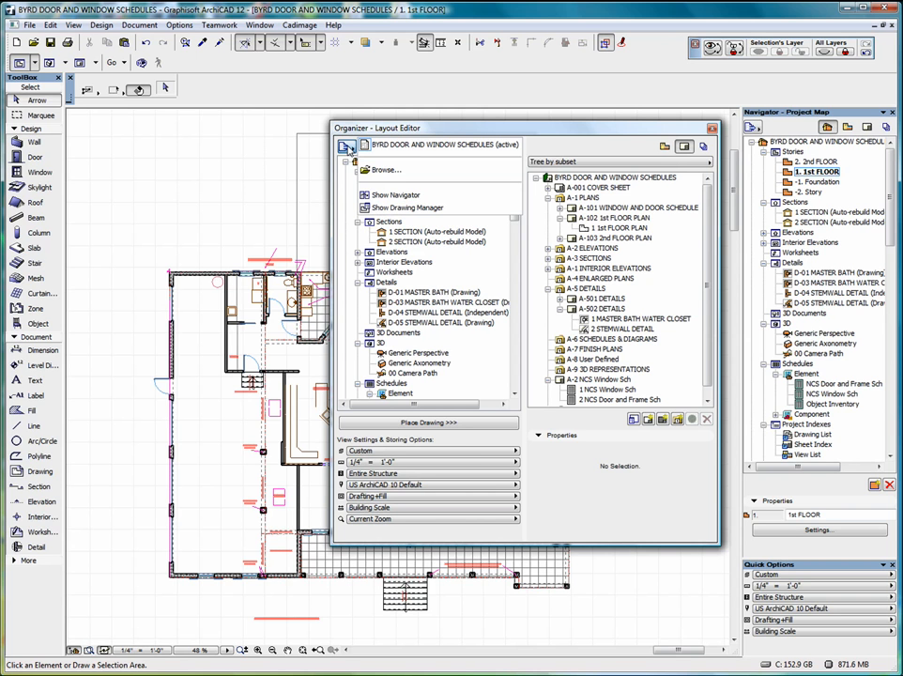
left_click(403, 174)
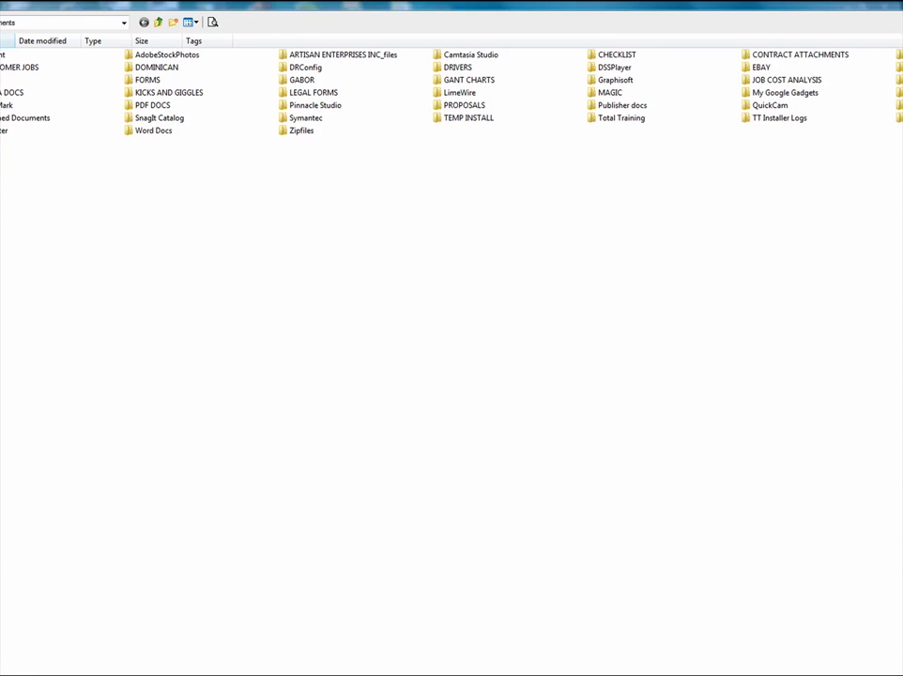
left_click_drag(900, 672, 452, 485)
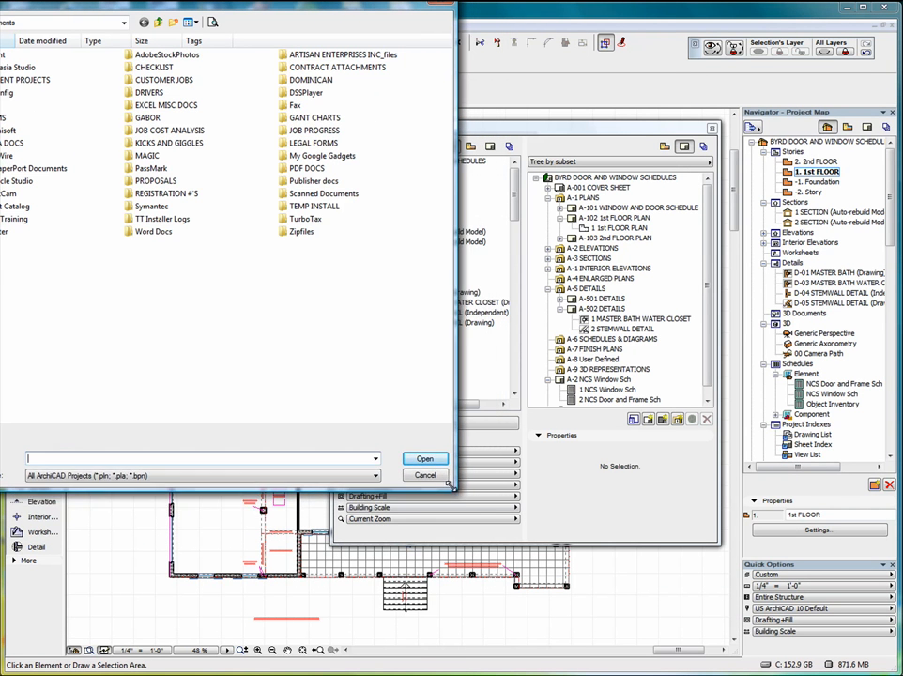
left_click_drag(278, 4, 496, 129)
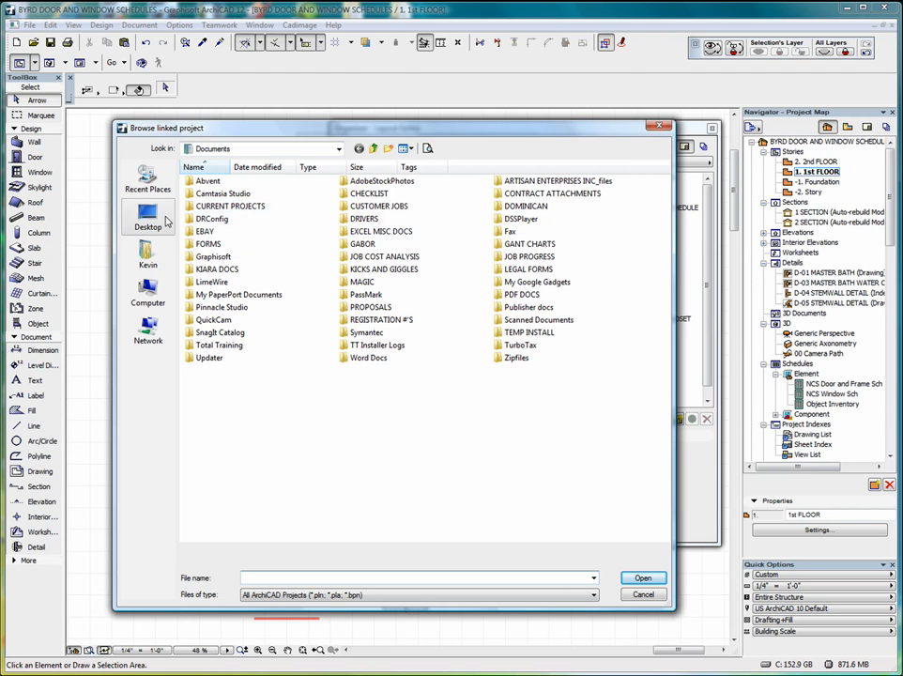
left_click(152, 219)
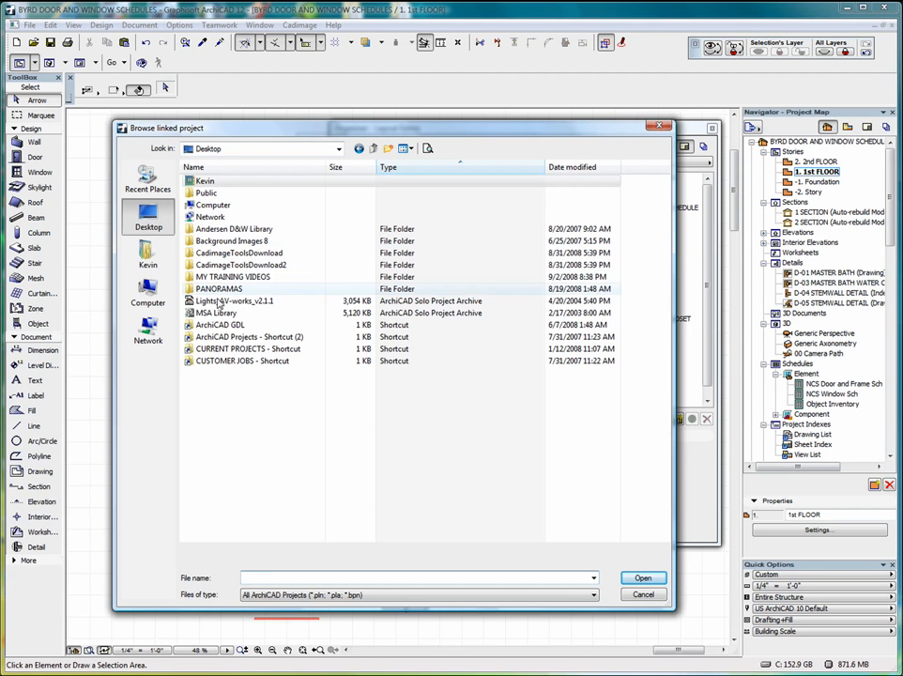
double_click(232, 339)
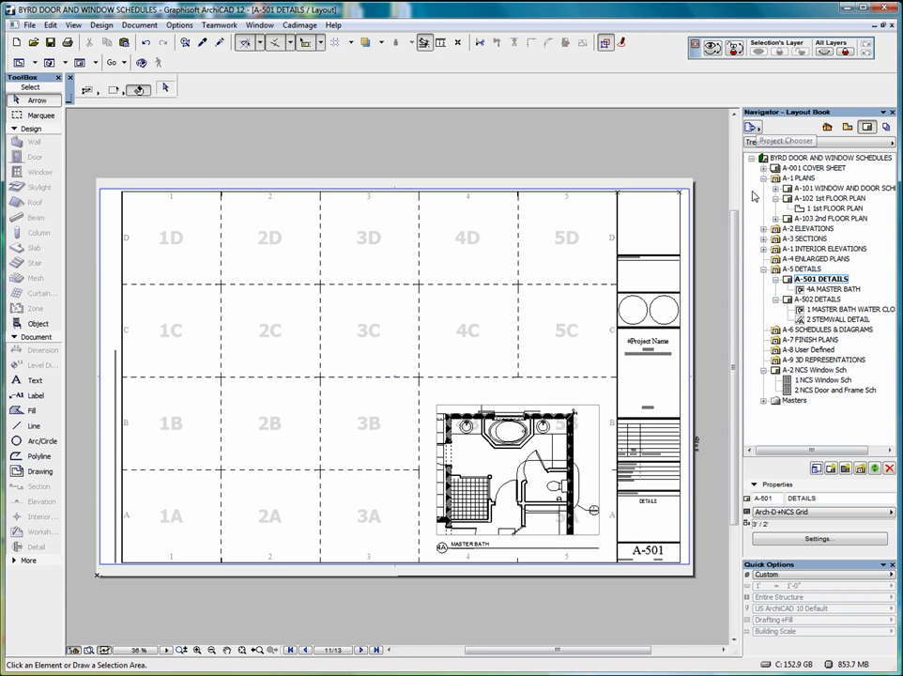
Reopen the Organizer from the A-501 DETAILS layout and show the current project's Project Map as its source tree.
left_click(755, 130)
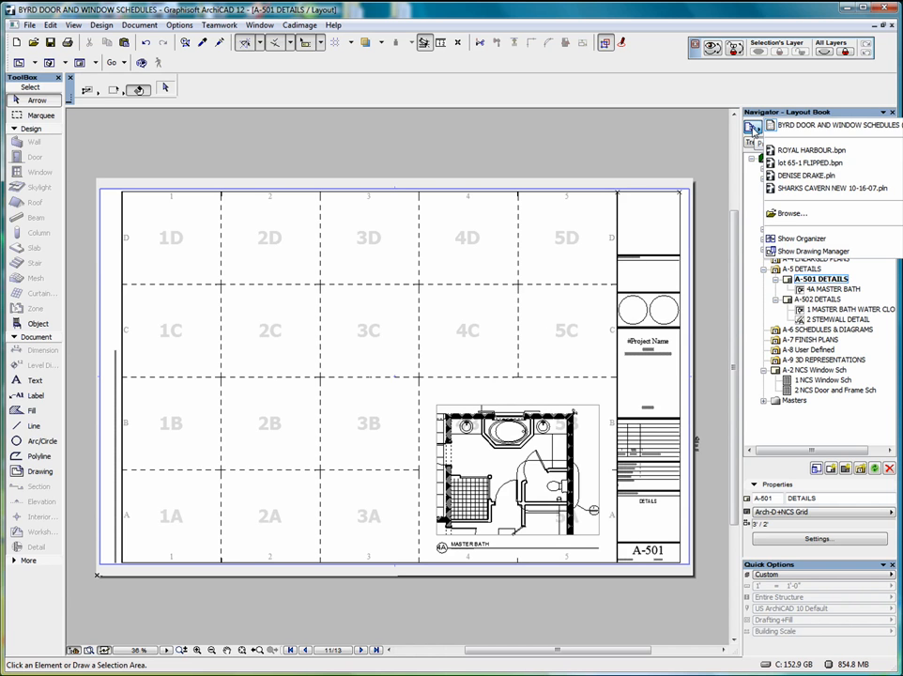
left_click(801, 239)
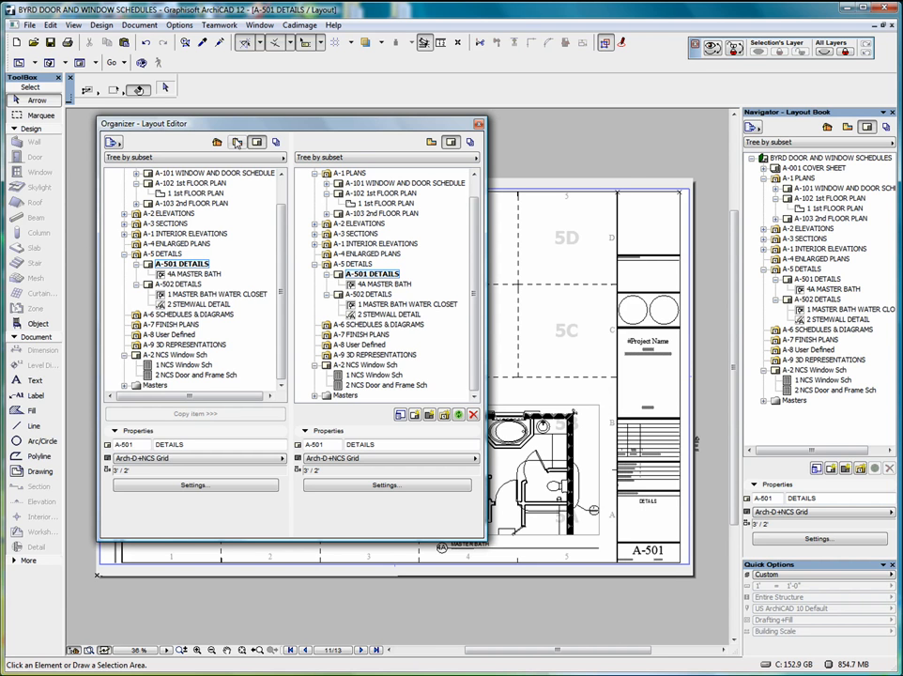
left_click(236, 142)
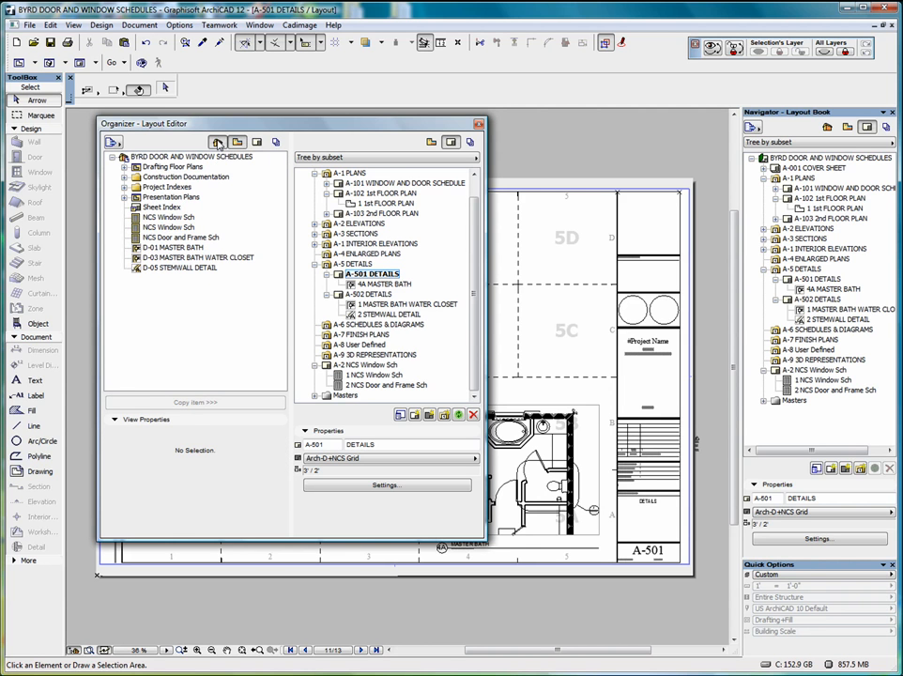
left_click(217, 142)
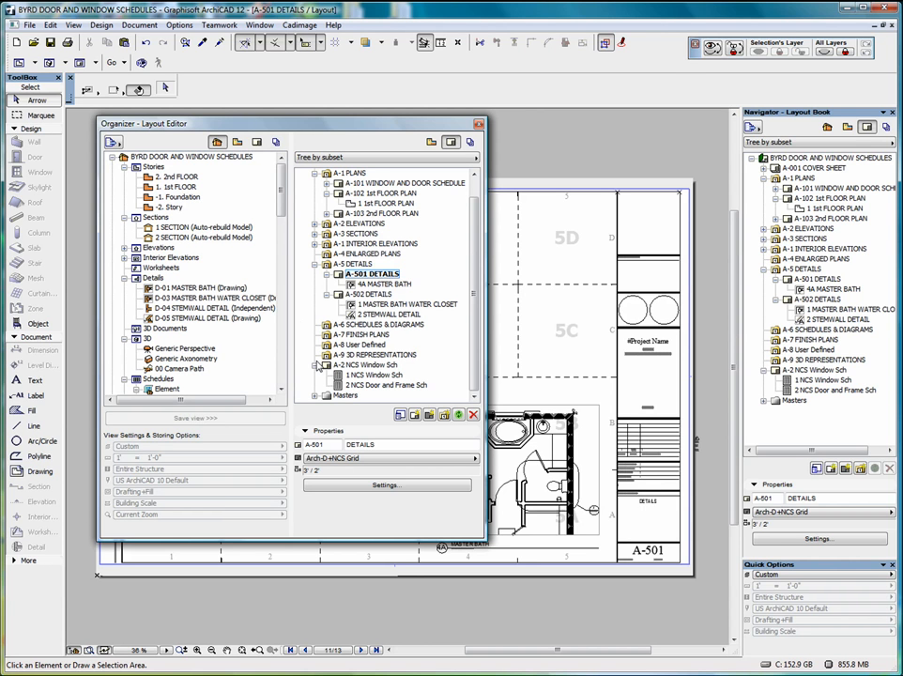
Load SHARKS CAVERN NEW 10-16-07.pln as the Organizer's source, show its Layout Book, and list the drawings in 08 DETAILS and 07 DETAILS.
left_click(111, 143)
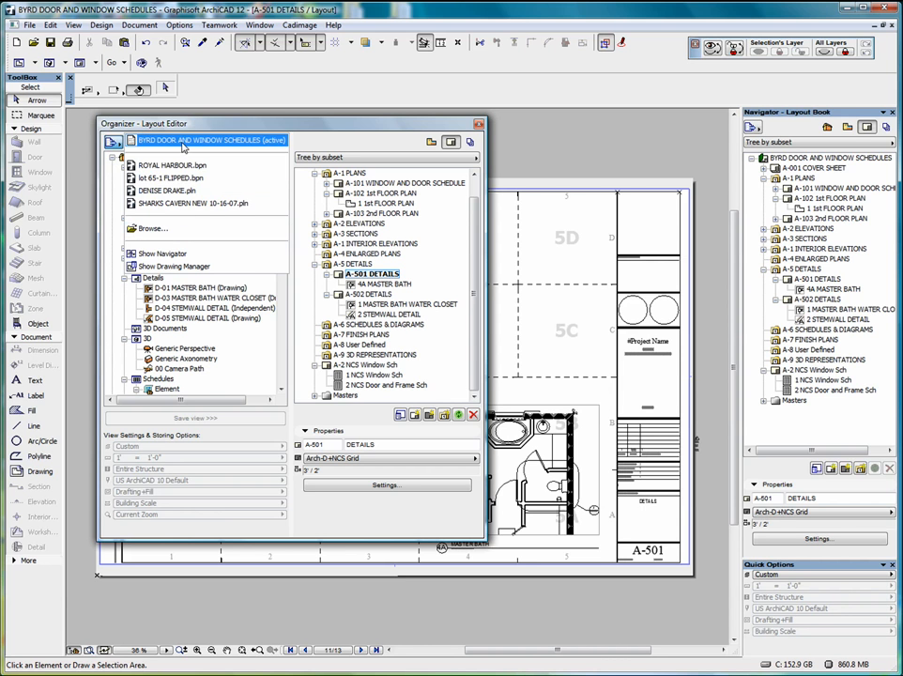
left_click(186, 204)
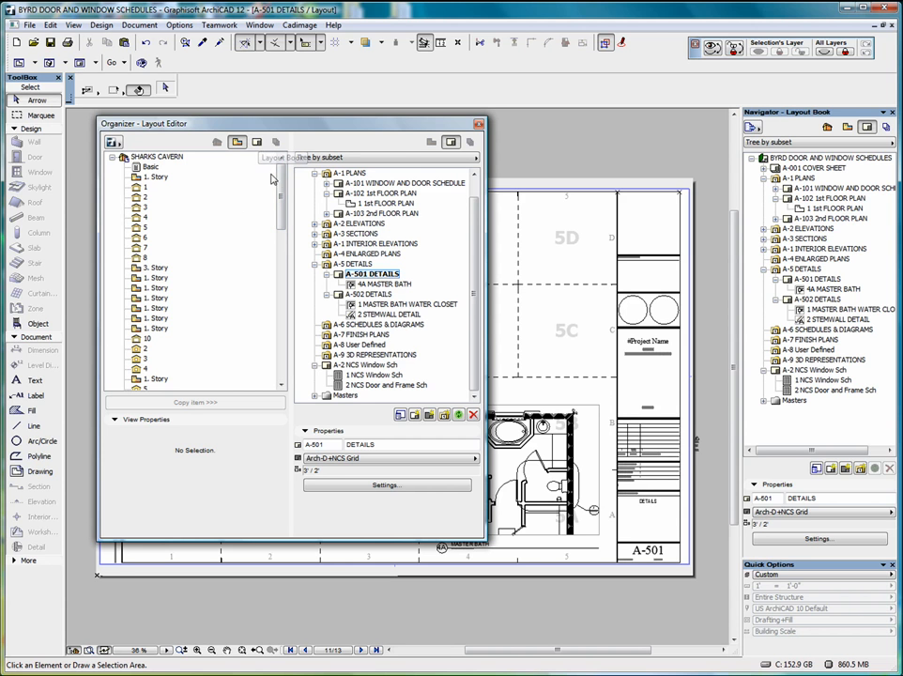
left_click_drag(281, 213, 273, 172)
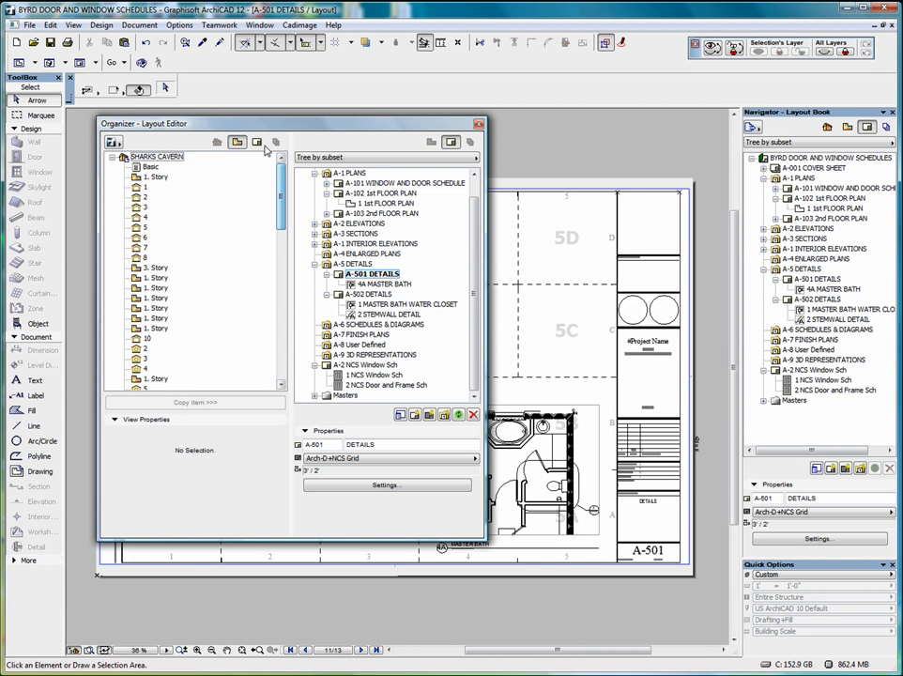
left_click(256, 141)
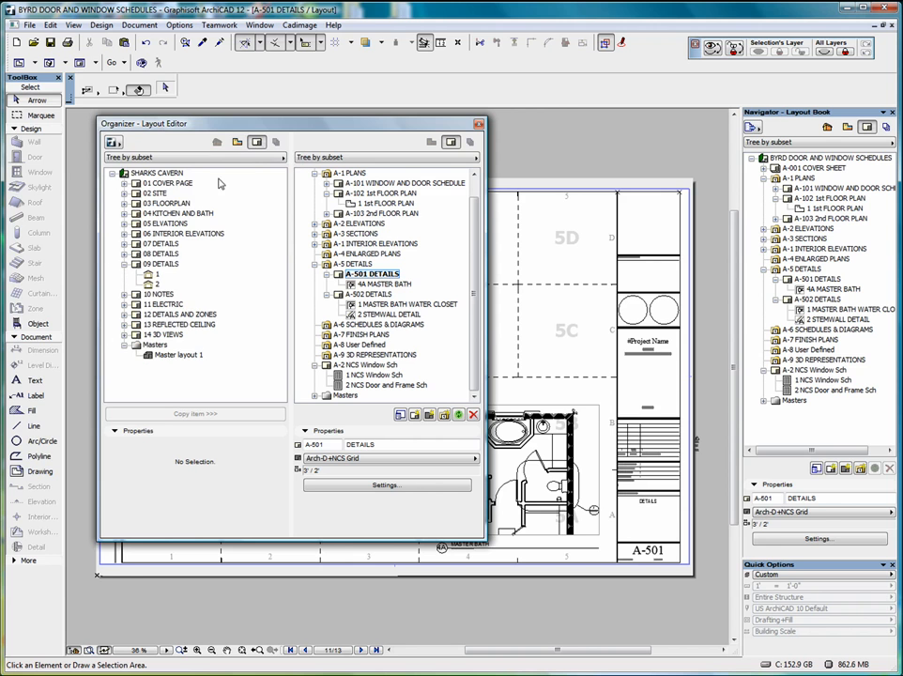
left_click(124, 254)
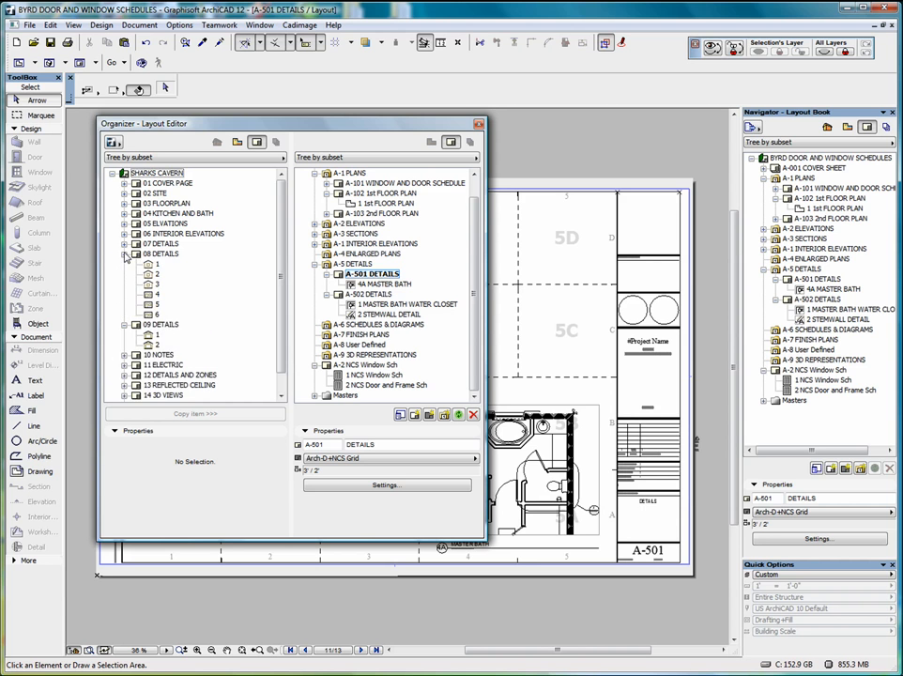
left_click(124, 254)
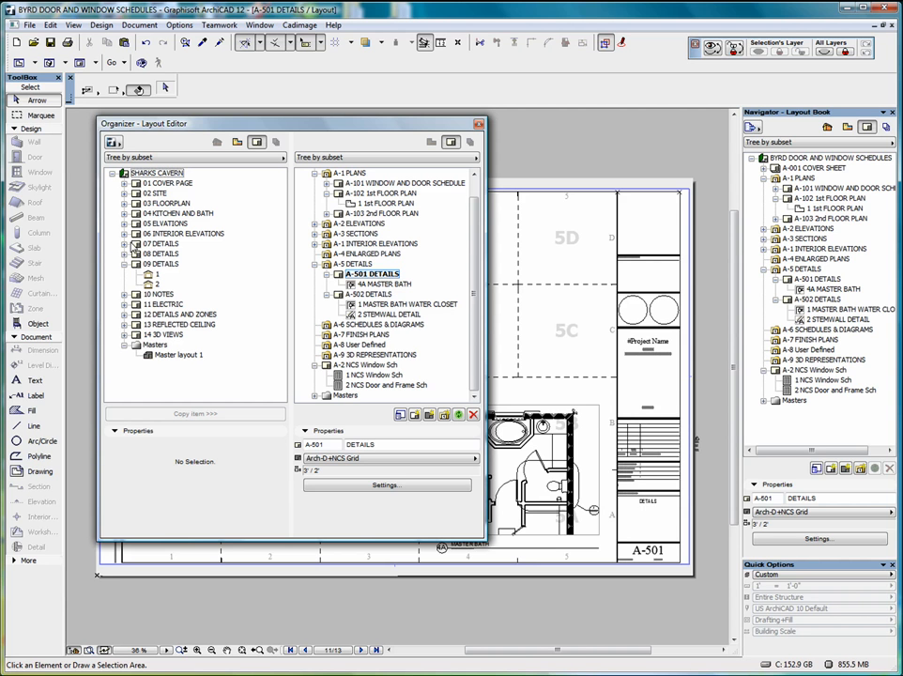
left_click(124, 244)
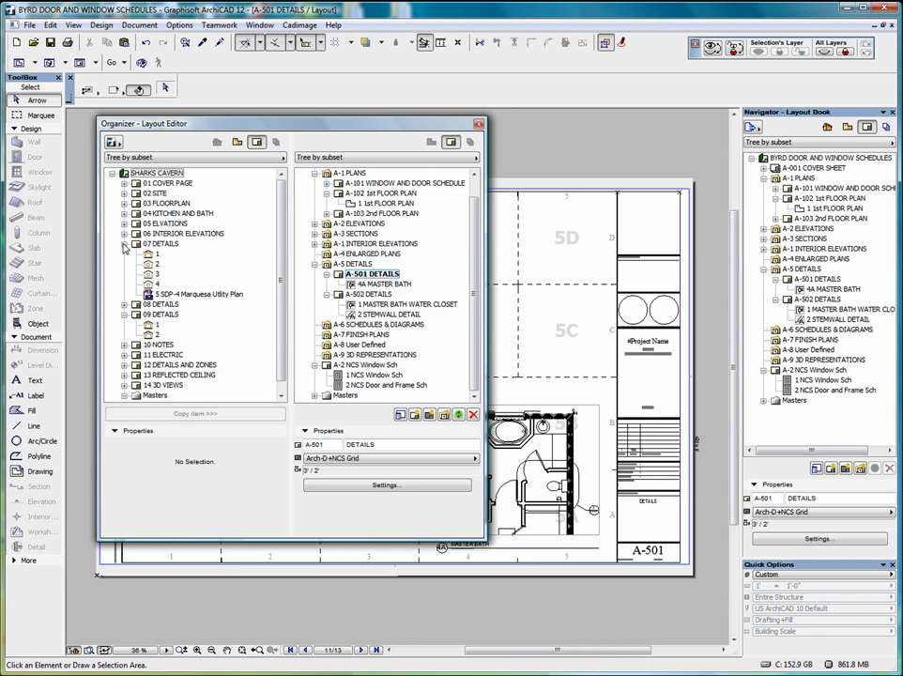
Import drawing 1 from SHARKS CAVERN's 09 DETAILS layout into the A-501 DETAILS layout and close the Organizer.
left_click(124, 244)
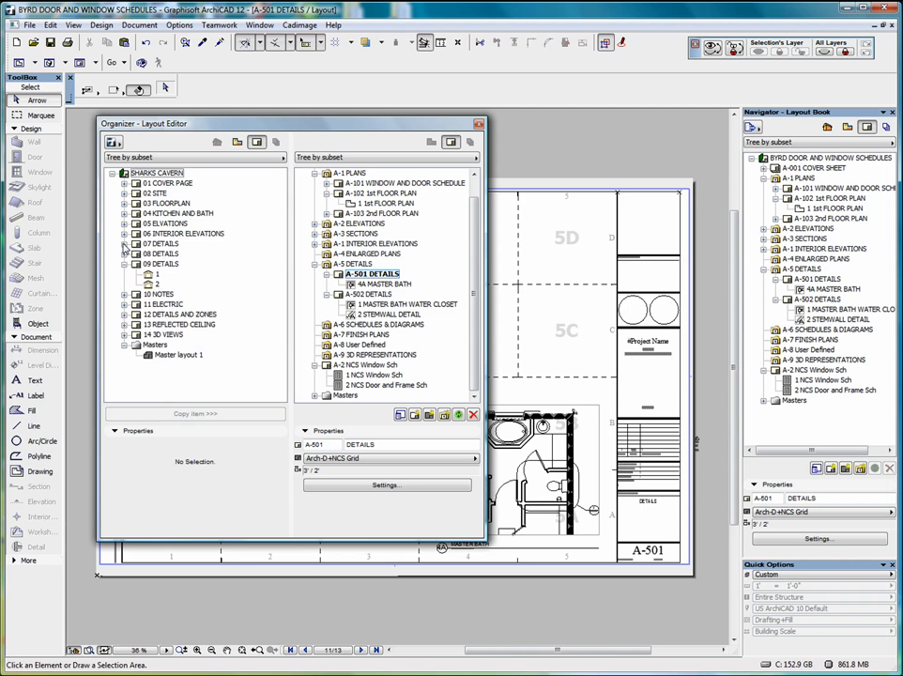
left_click(124, 255)
left_click(124, 255)
left_click(147, 274)
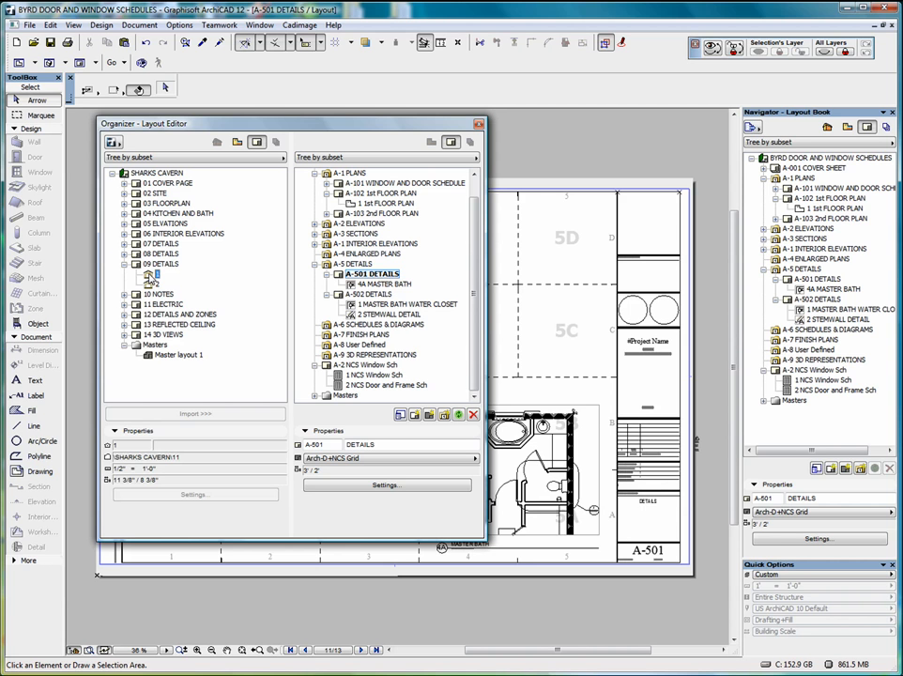
left_click_drag(148, 274, 378, 282)
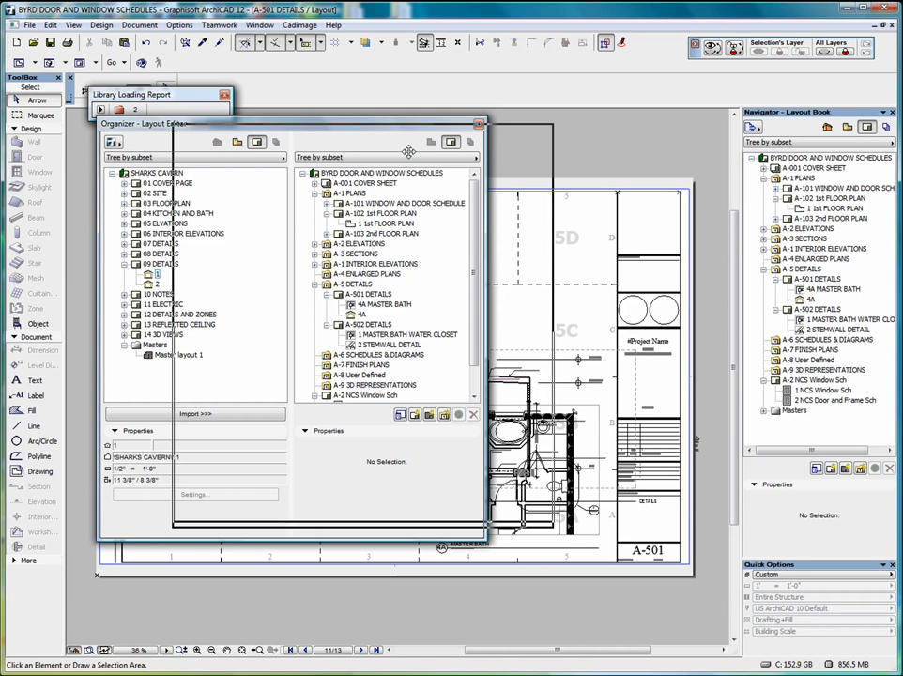
left_click_drag(409, 143, 478, 175)
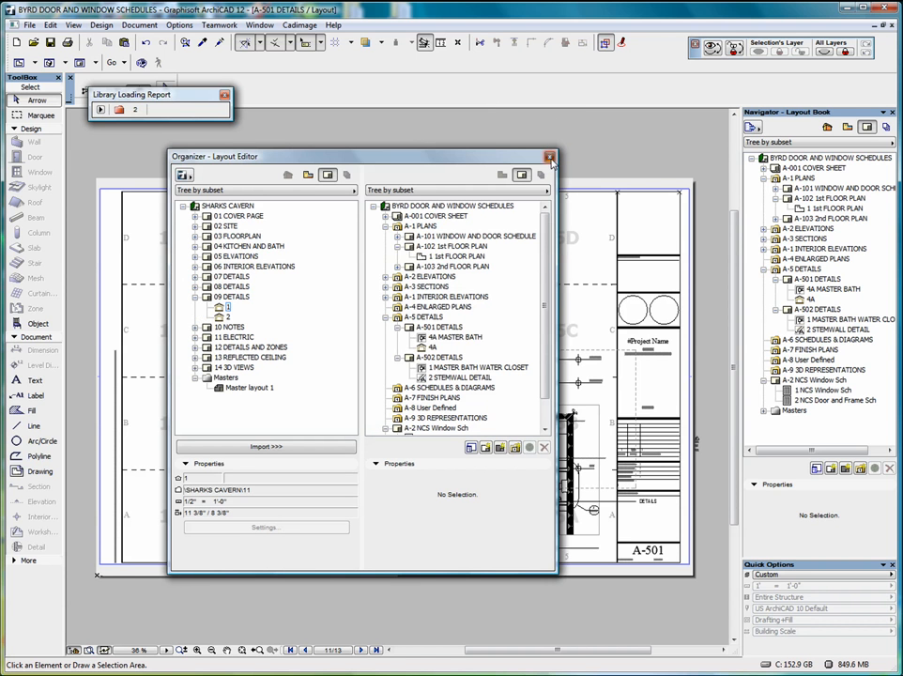
left_click(550, 158)
Move the imported detail drawing off the master bath plan to the empty grid cells around 1C–2D.
left_click(497, 394)
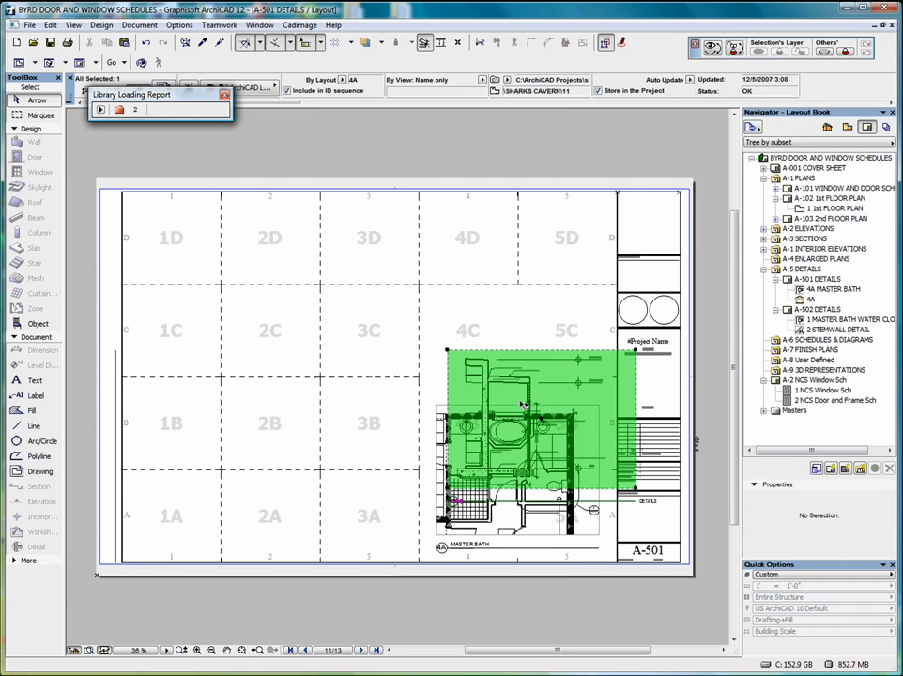
left_click(507, 413)
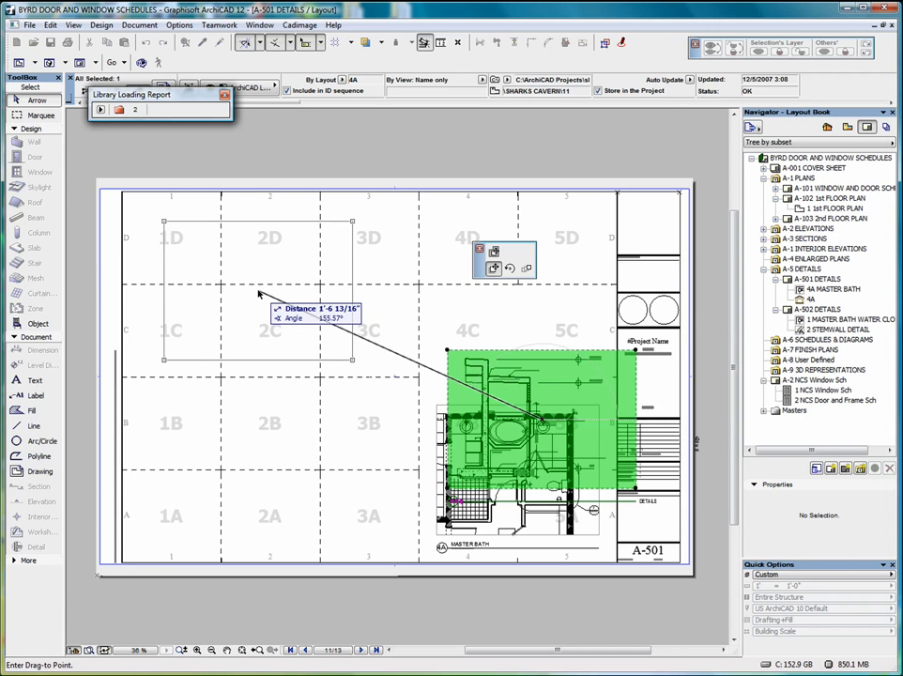
left_click(259, 294)
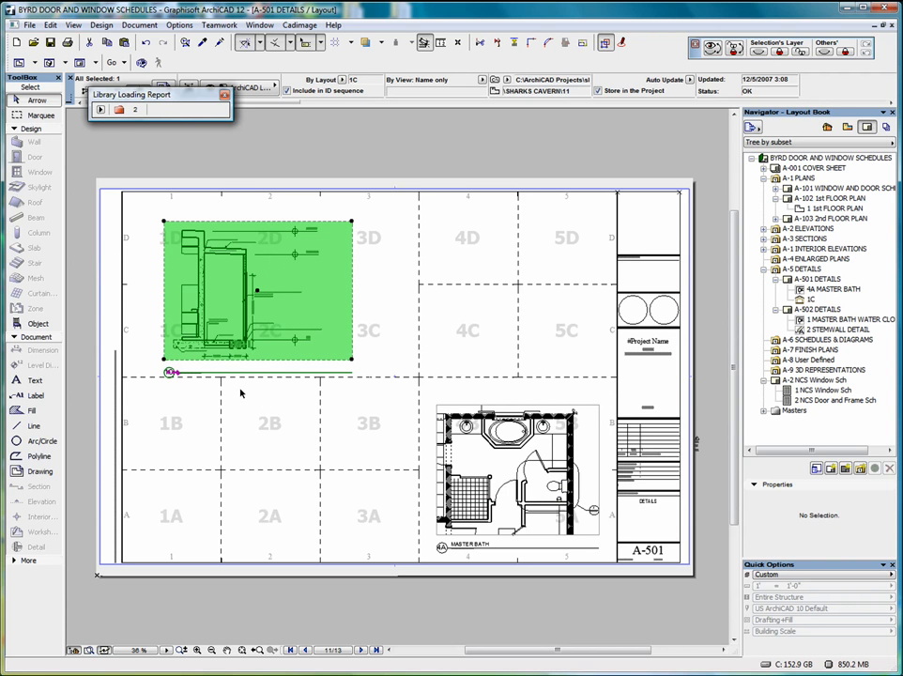
Set the imported detail drawing as the Autotext reference and delete it from the A-501 DETAILS layout.
right_click(302, 275)
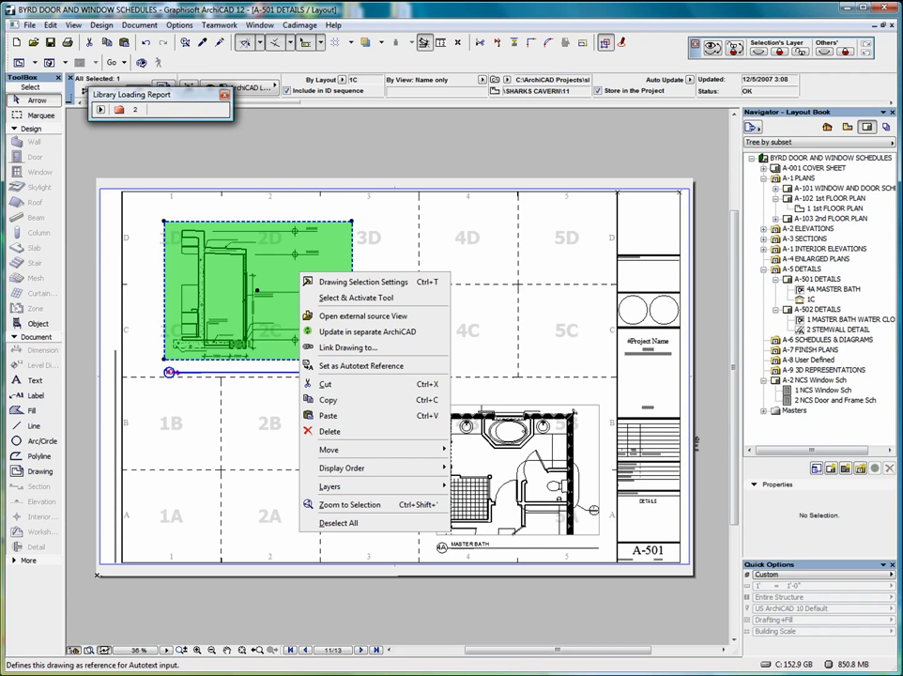
left_click(361, 366)
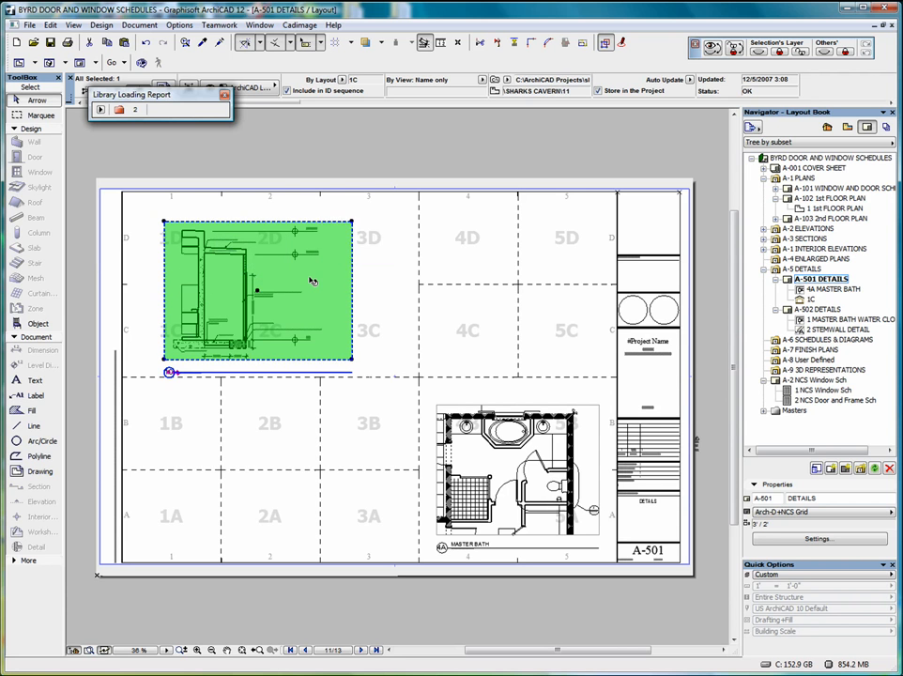
right_click(310, 280)
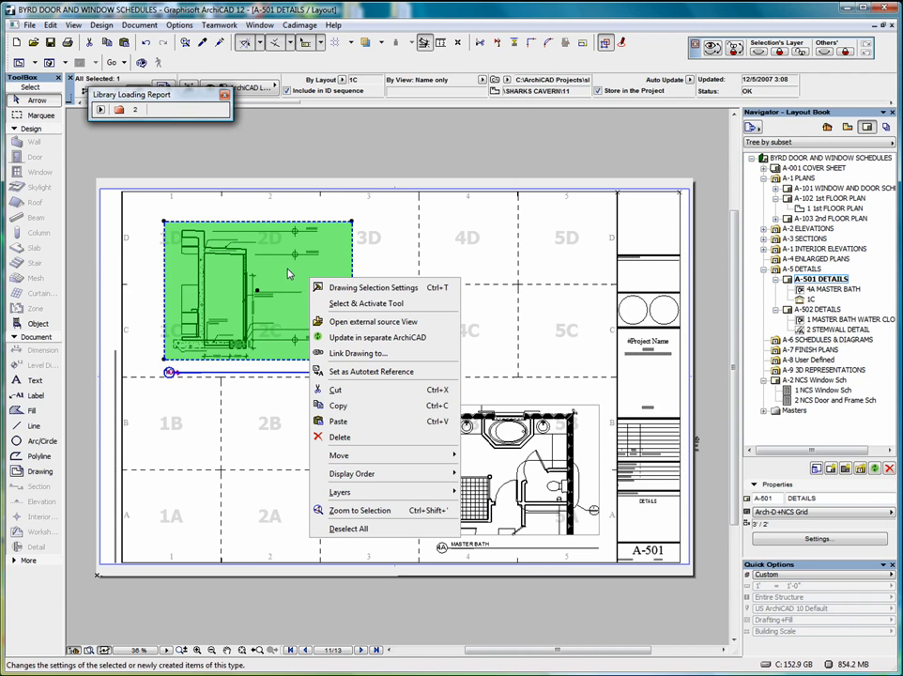
left_click(380, 440)
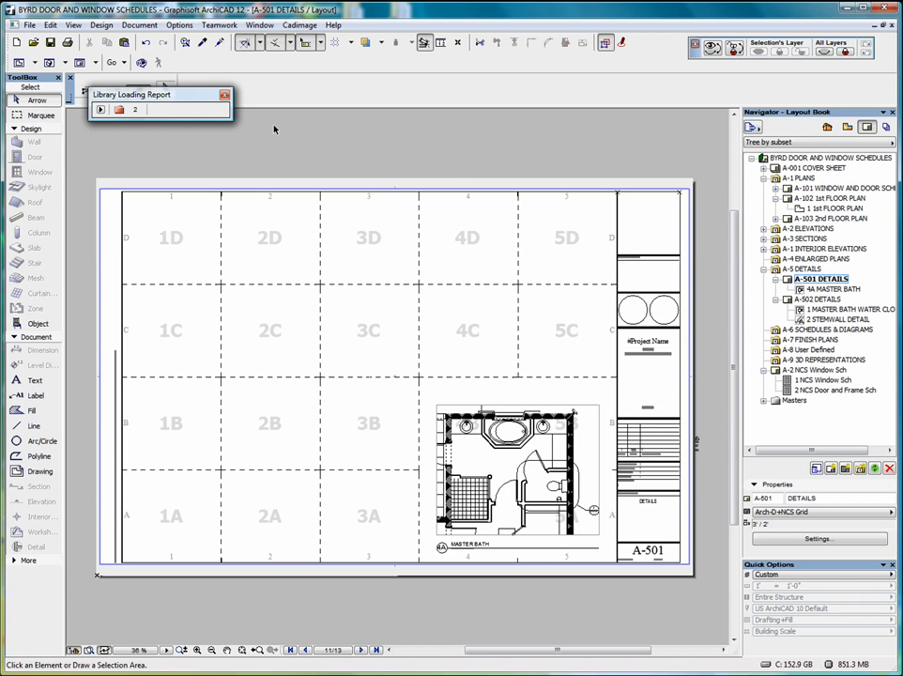
Start opening another project file with the option to launch a new instance of ArchiCAD enabled.
left_click(34, 44)
left_click(29, 26)
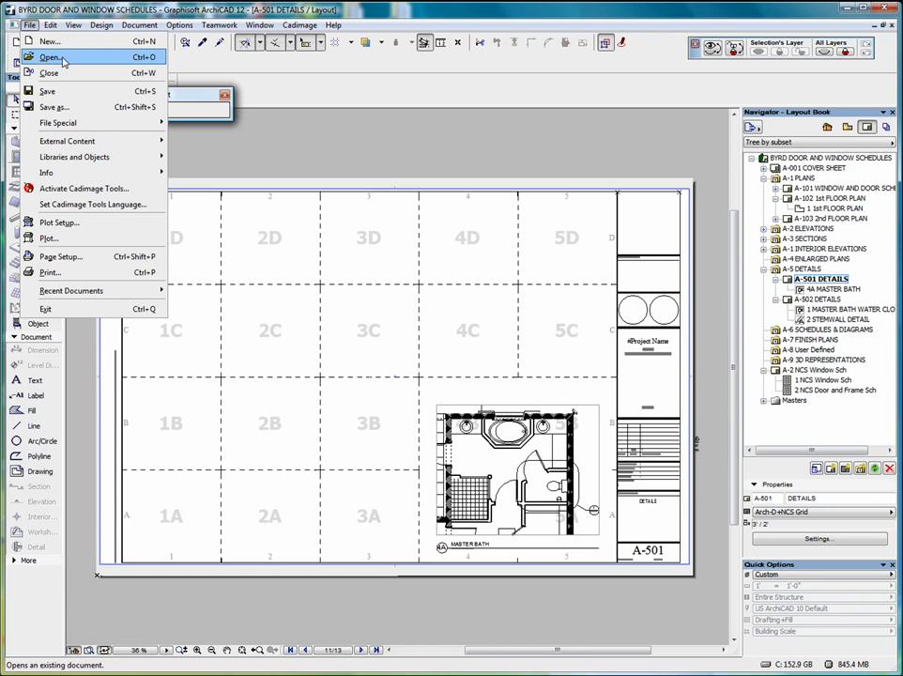
left_click(28, 25)
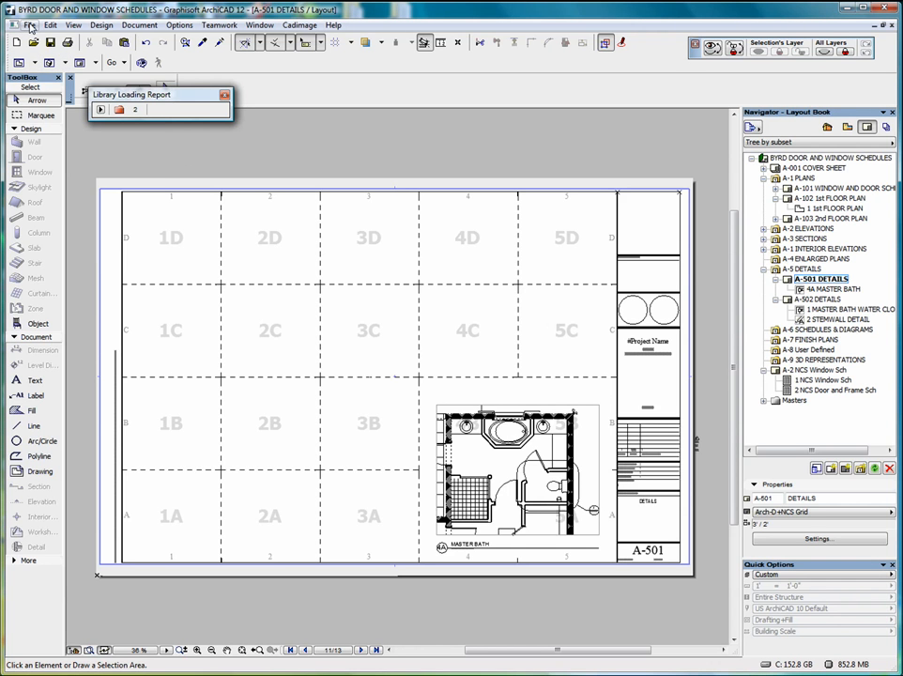
left_click(30, 27)
left_click(44, 56)
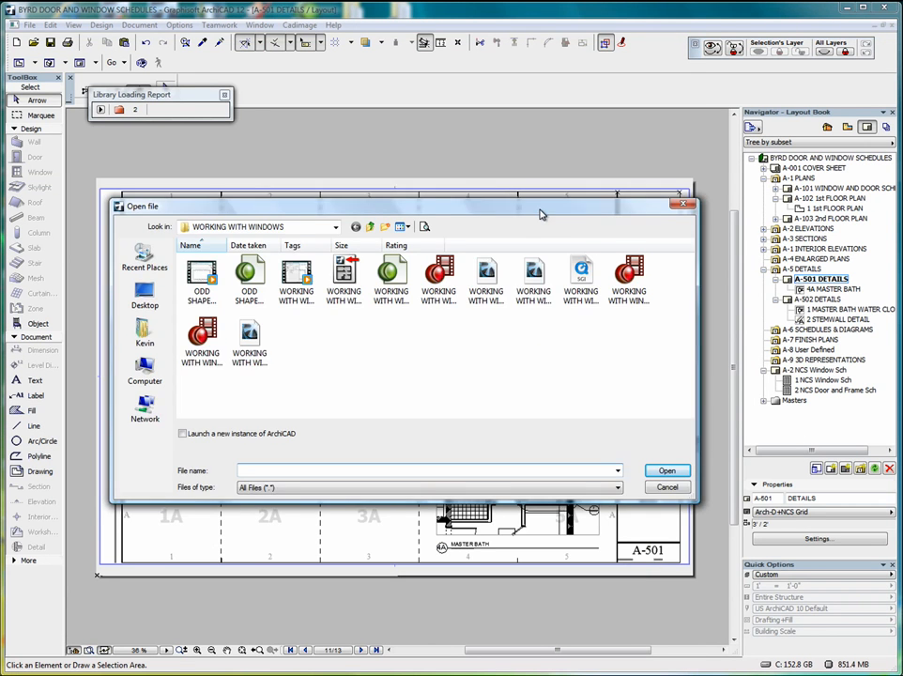
left_click_drag(531, 200, 525, 191)
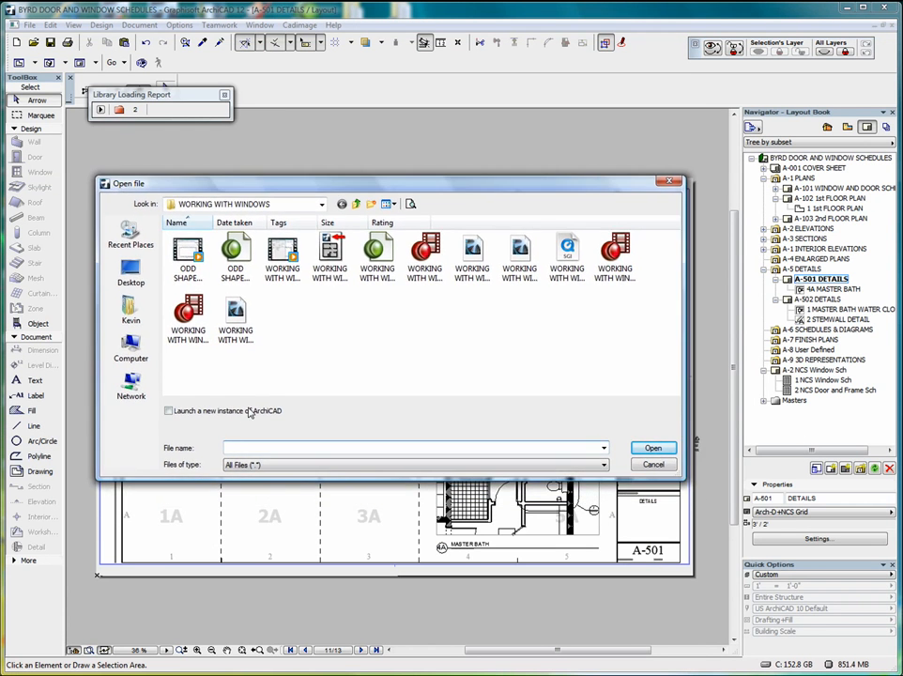
left_click(169, 411)
Browse from the Desktop through ArchiCAD Projects - Shortcut (2) to the sharks cavern new folder.
left_click(357, 205)
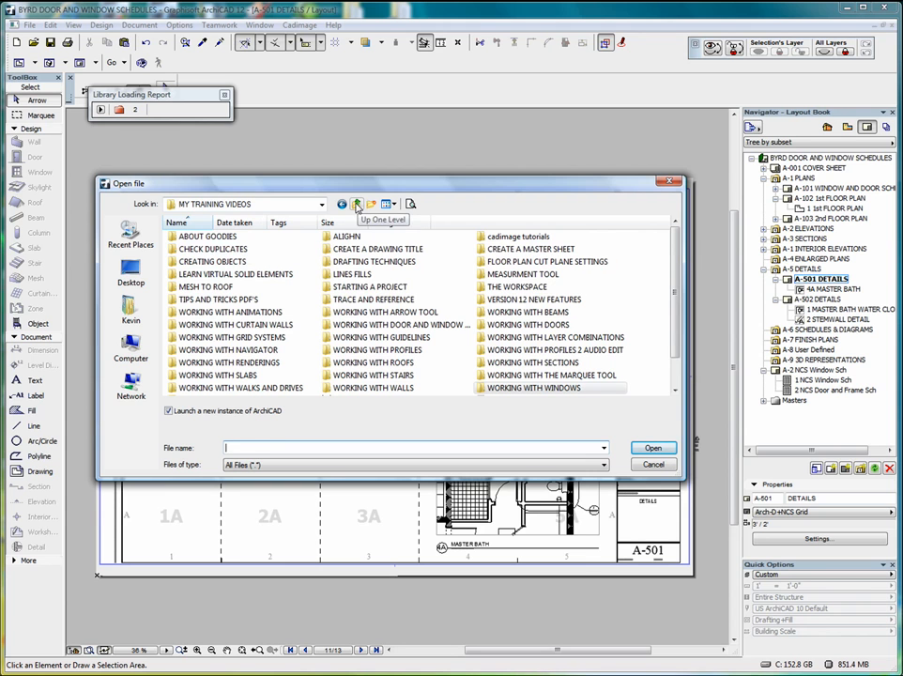
left_click(132, 274)
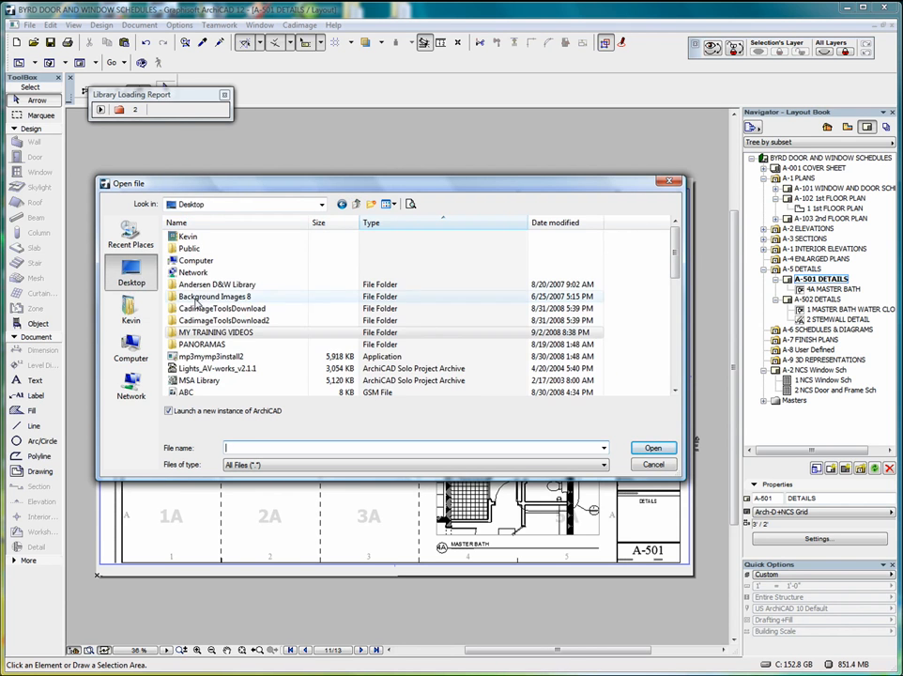
left_click_drag(676, 254, 676, 369)
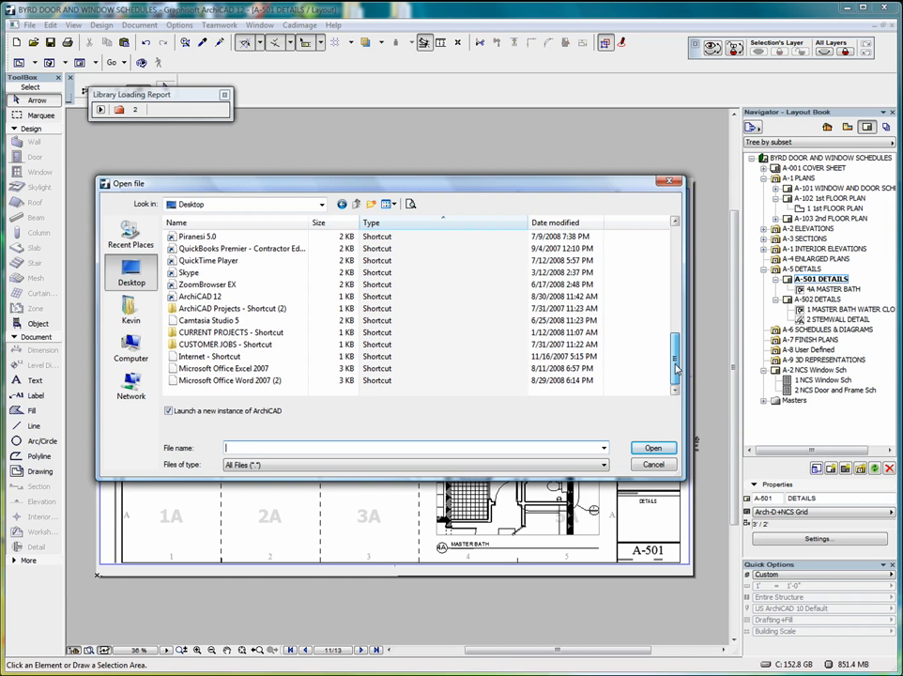
double_click(210, 311)
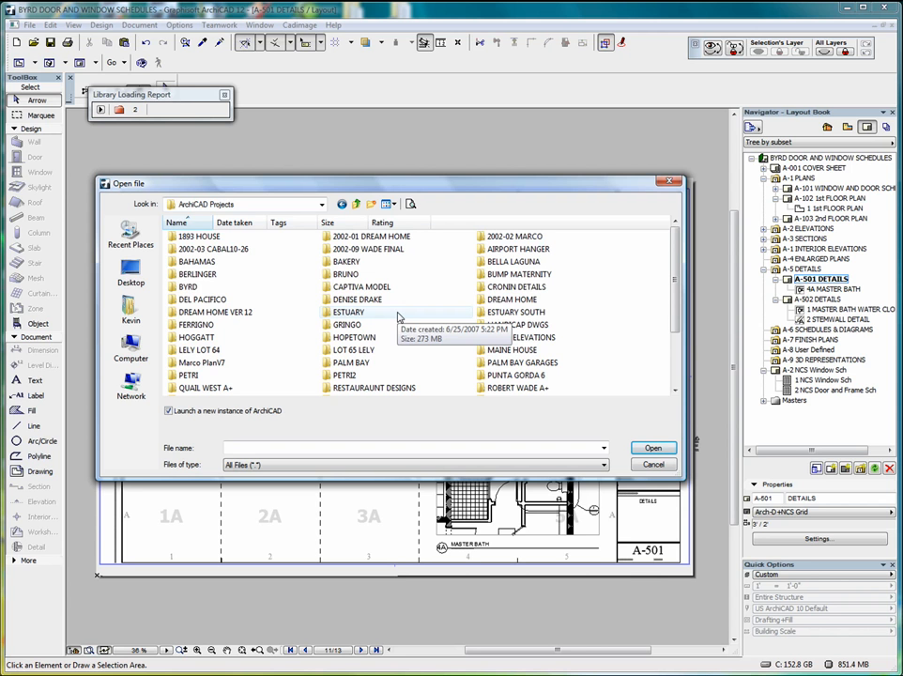
scroll(516, 336, "down", 2)
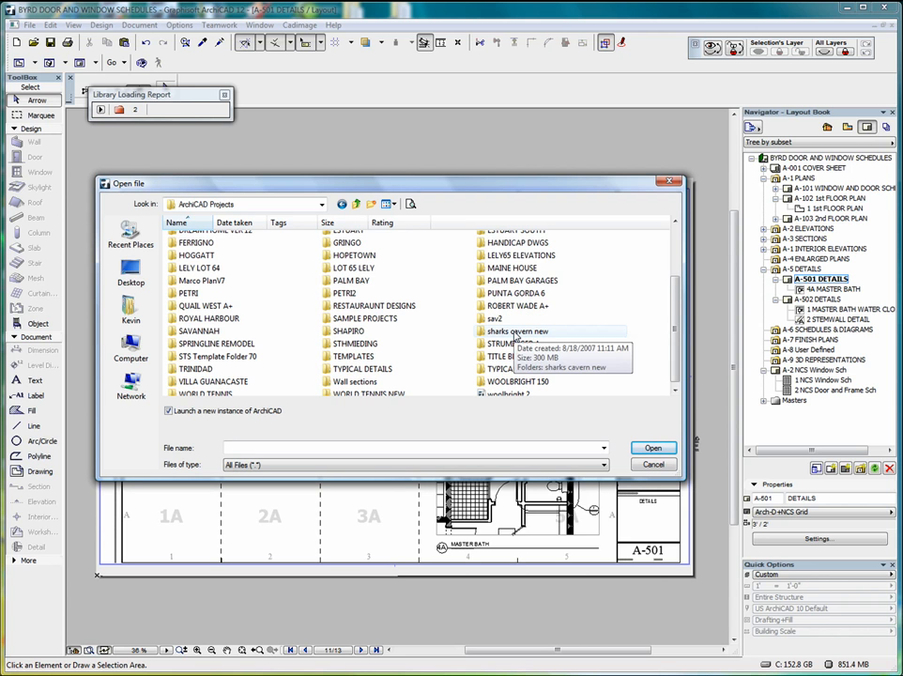
left_click(515, 331)
double_click(515, 334)
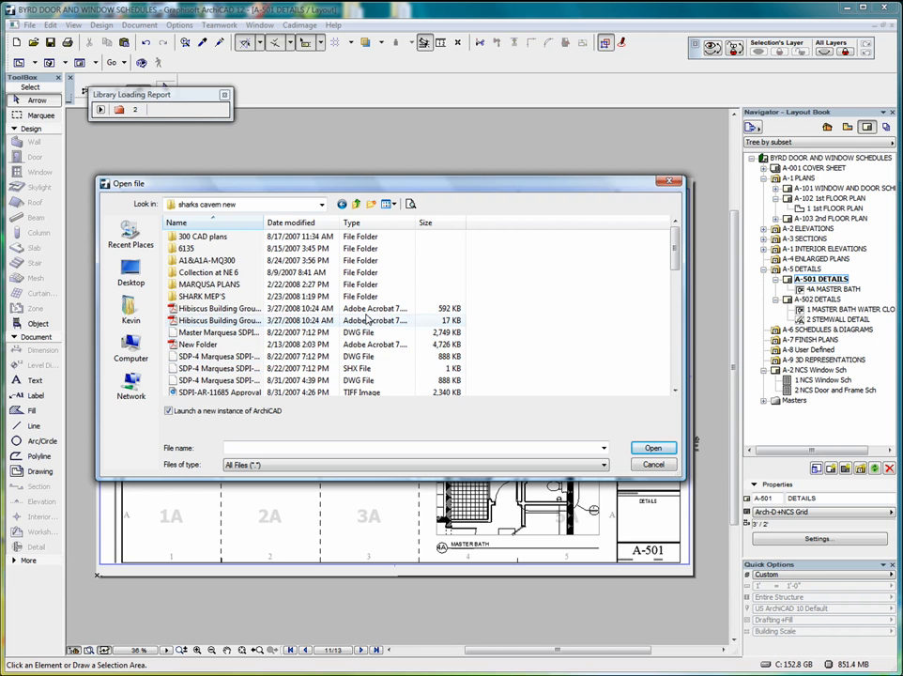
Sort the folder's files by type and open the SHARKS CAVERN NEW Solo Project file dated 10/2/2007 6:18 PM.
left_click(362, 223)
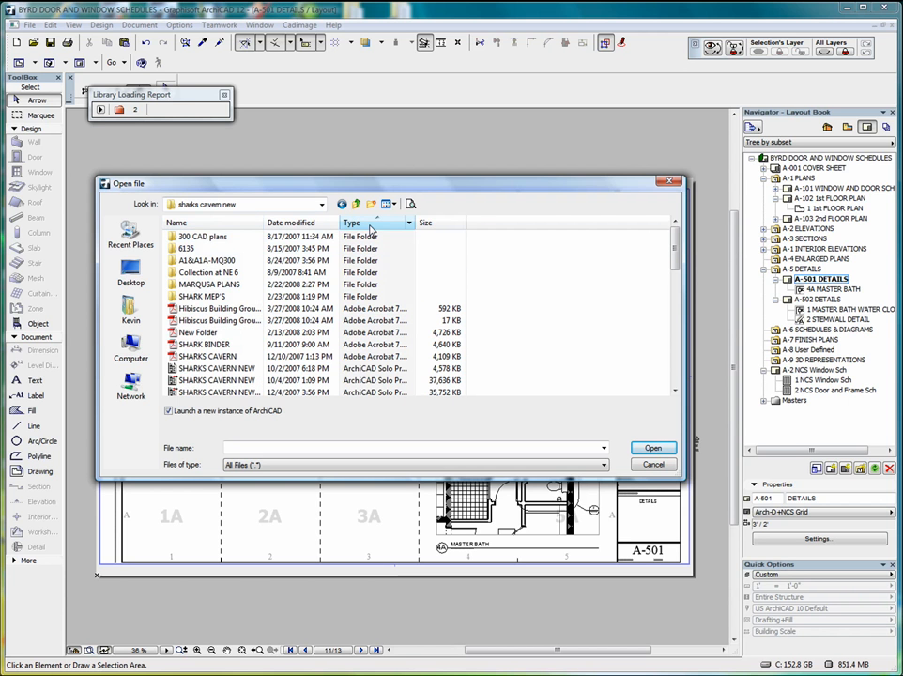
scroll(671, 247, "down", 3)
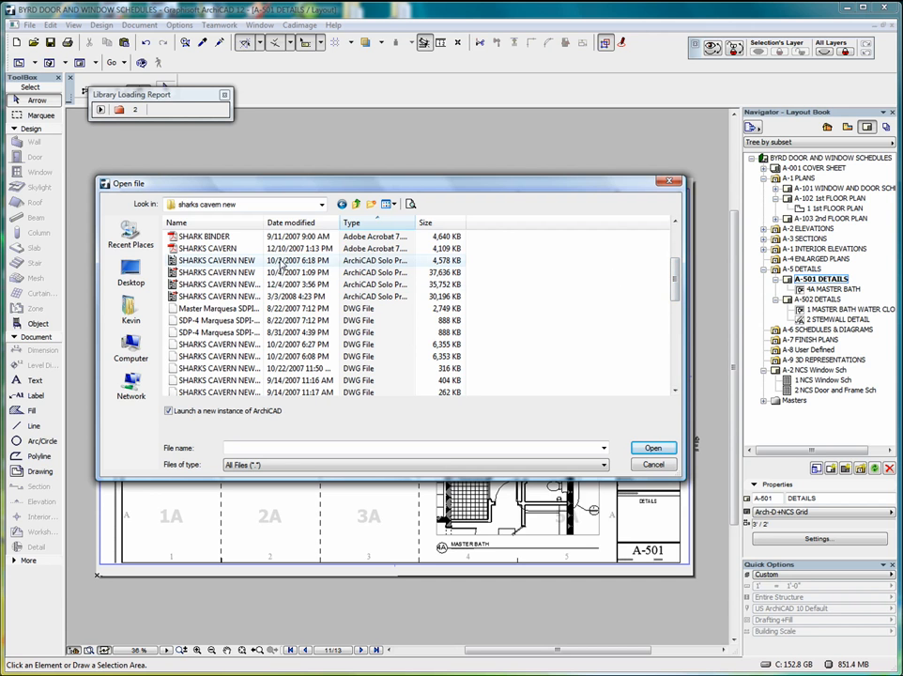
double_click(365, 261)
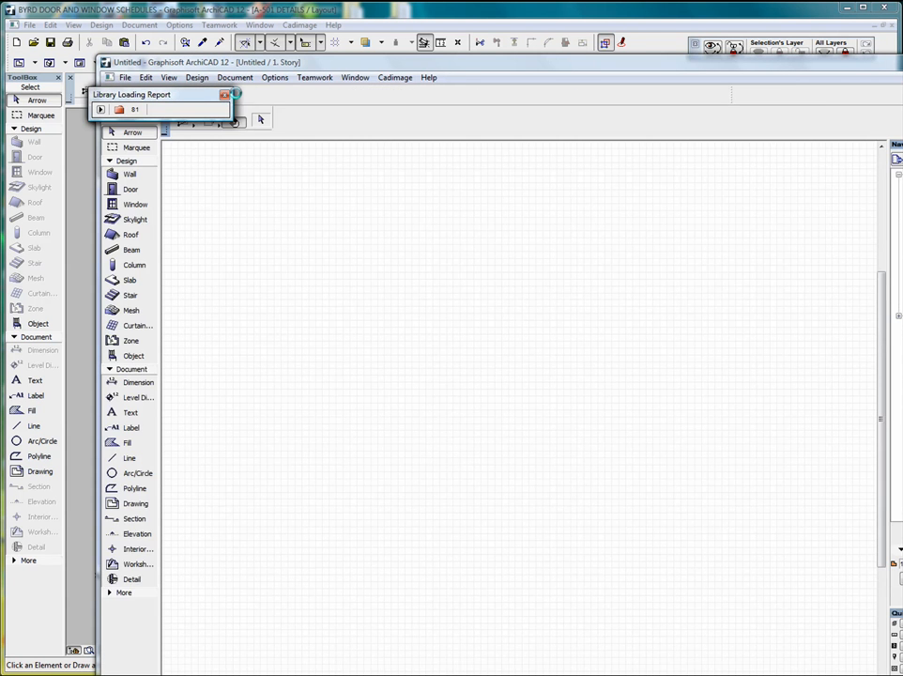
Dismiss the Library Loading Report, enlarge the new project window, and examine its View Map, Layout Book, Project Map and floor plan.
left_click(225, 95)
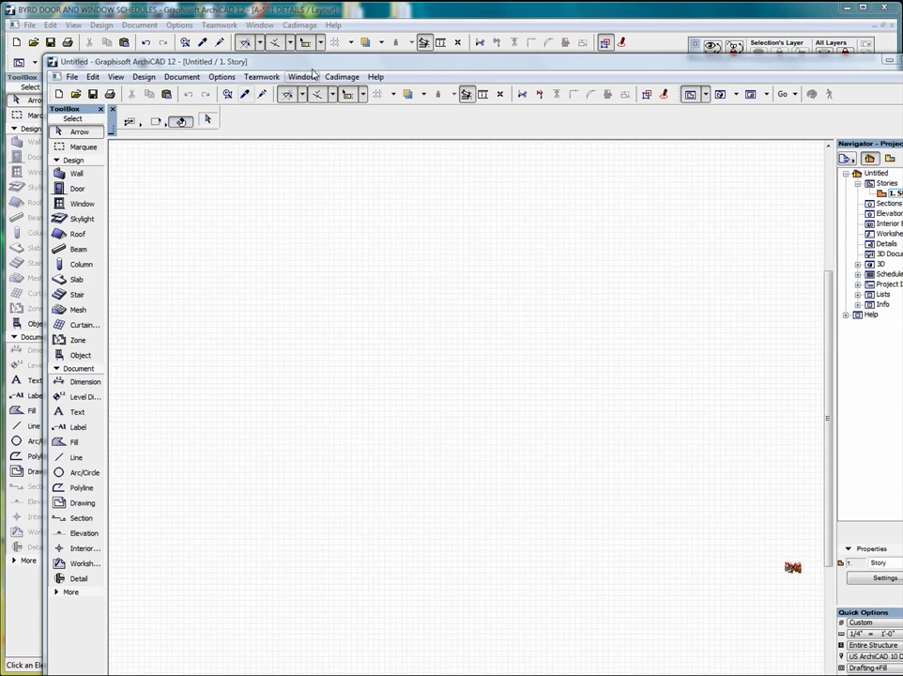
double_click(342, 62)
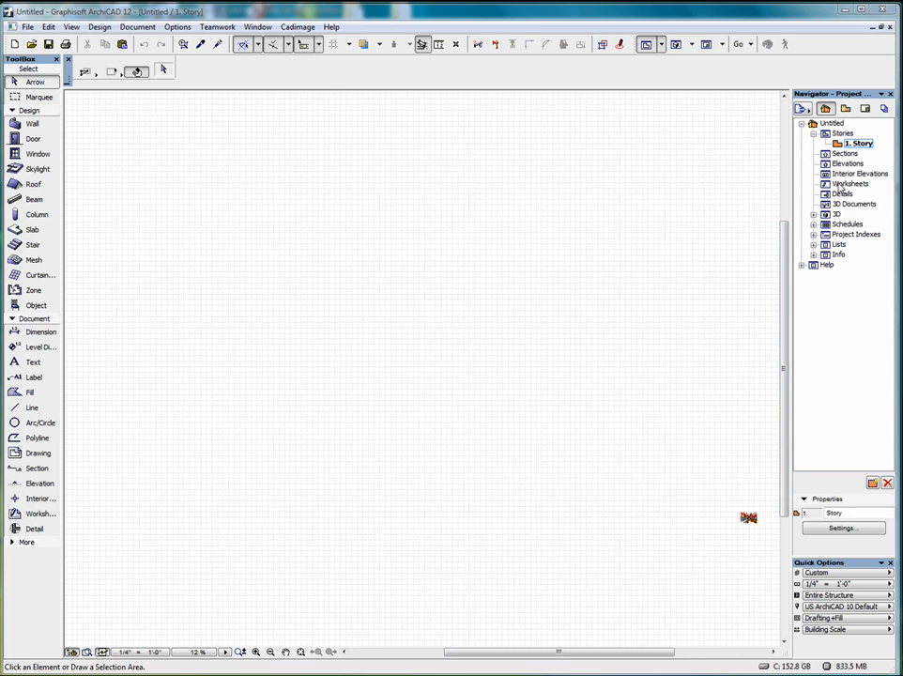
left_click(845, 109)
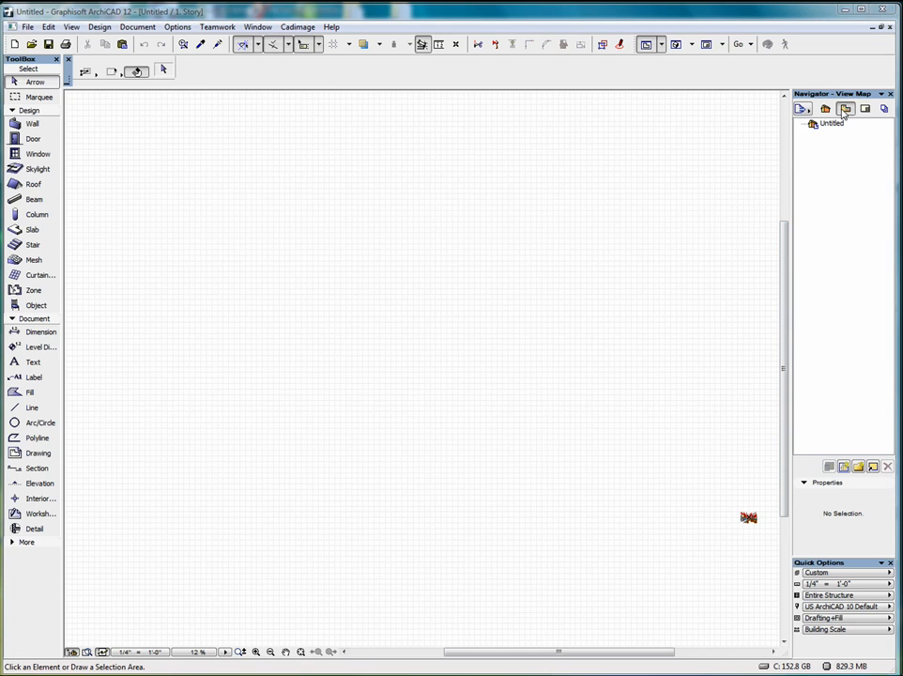
left_click(864, 109)
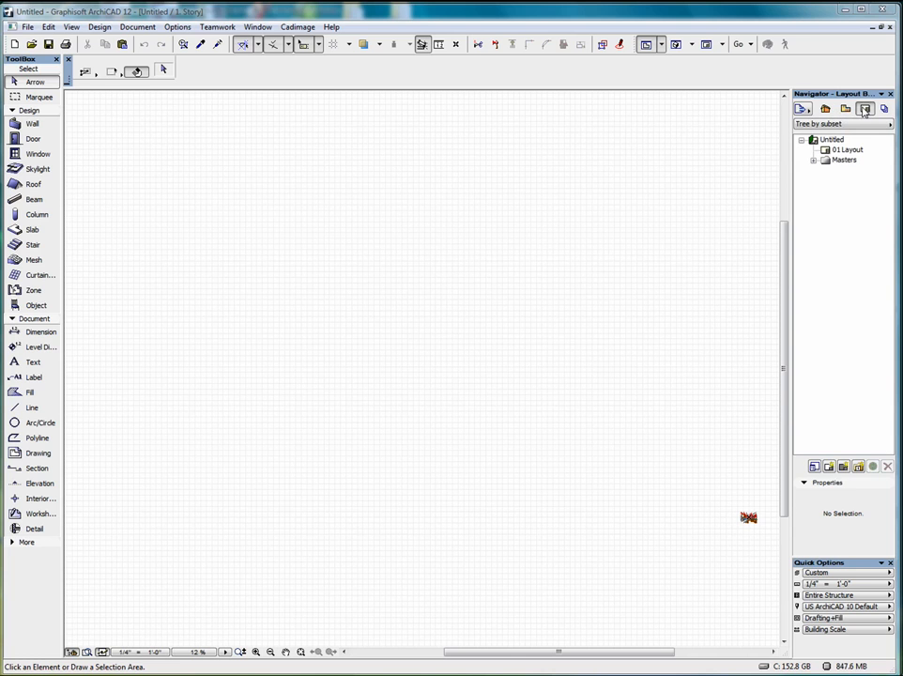
left_click(825, 109)
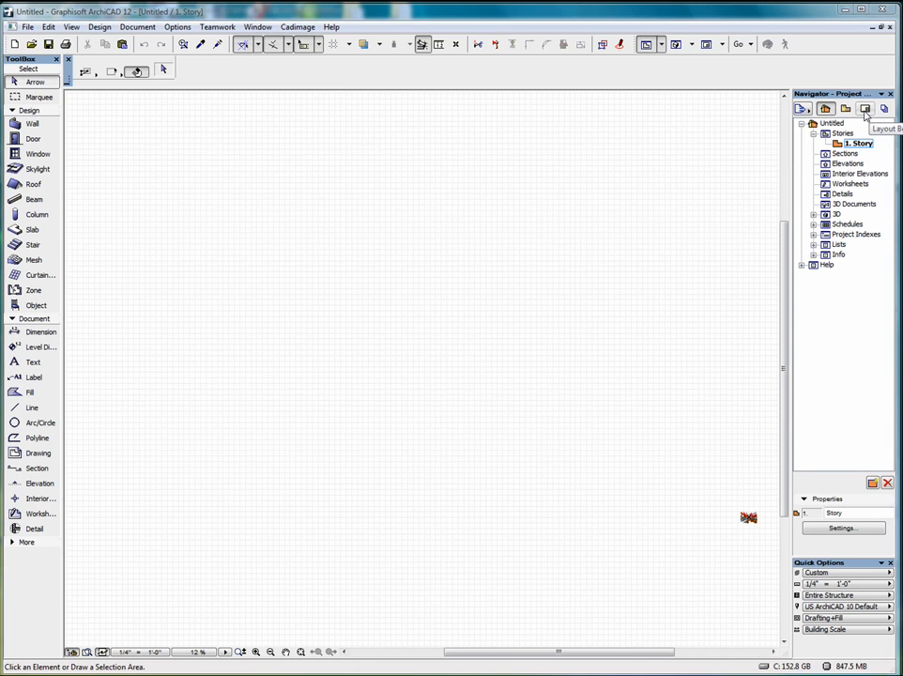
scroll(767, 532, "up", 10)
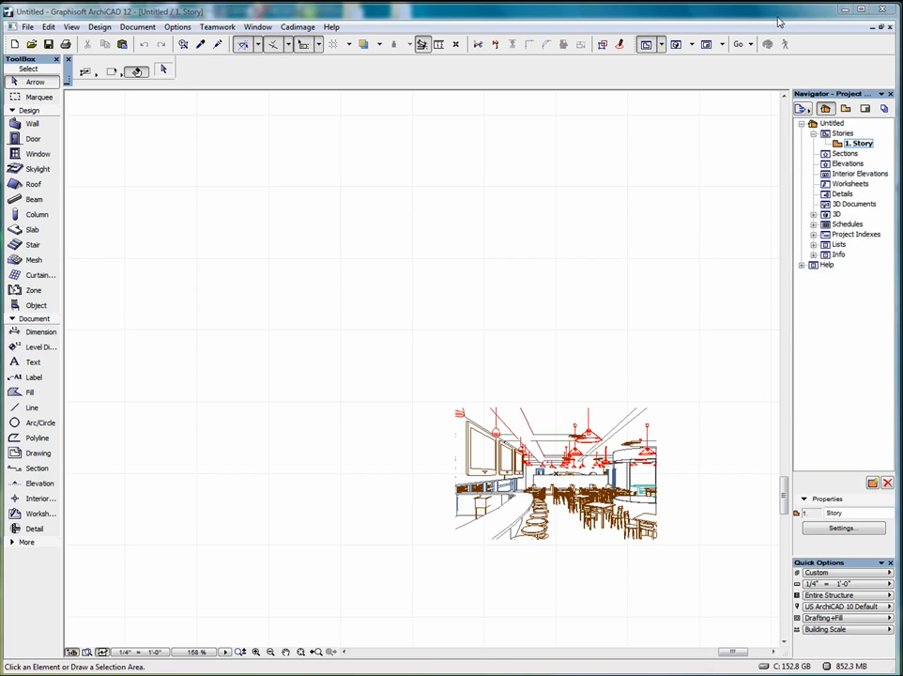
Close the second ArchiCAD window's Untitled project without saving changes.
left_click_drag(738, 21, 796, 16)
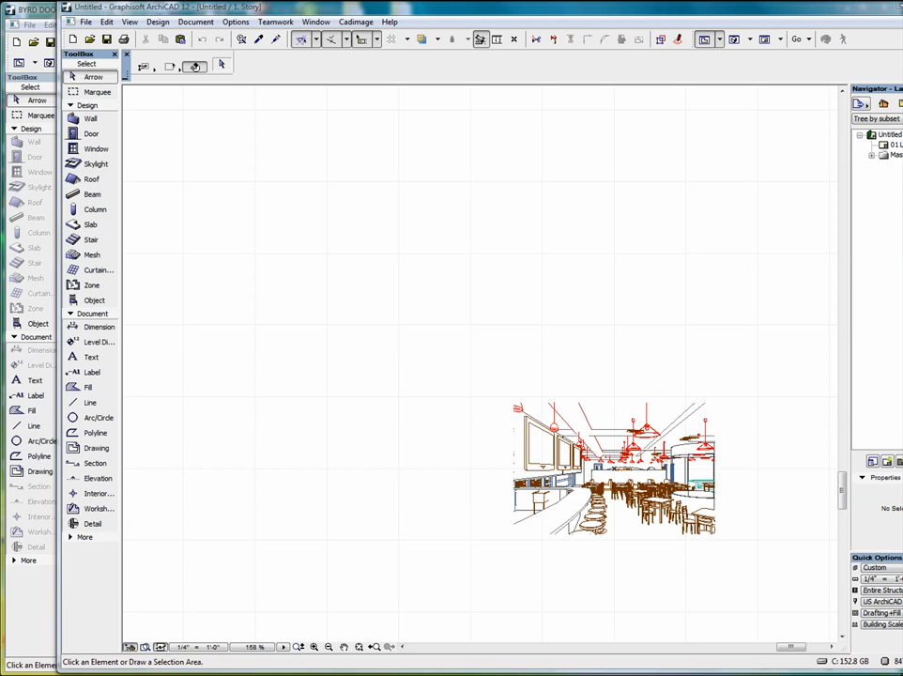
left_click_drag(599, 11, 582, 45)
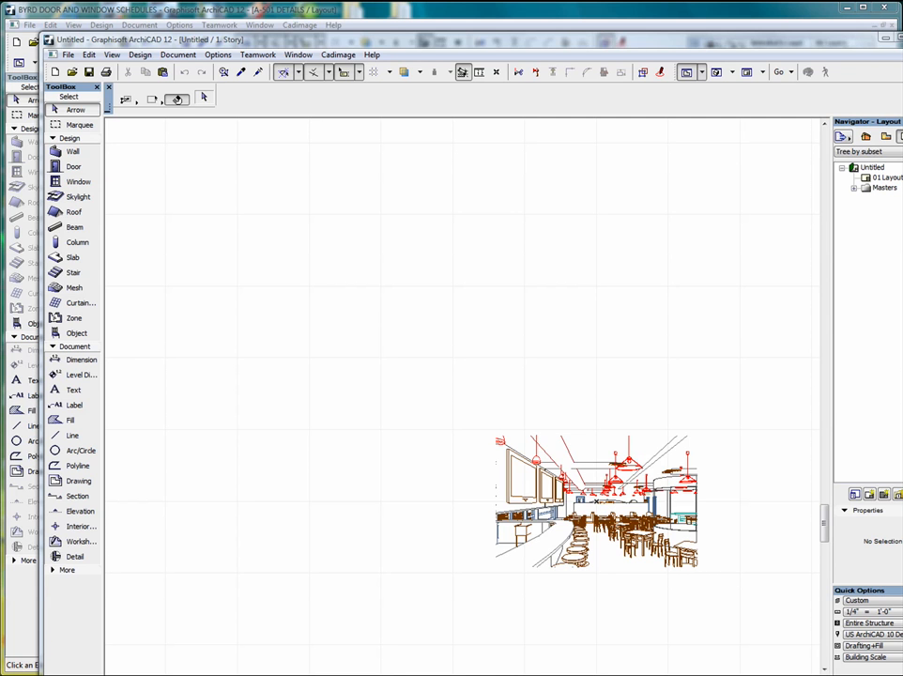
key("alt+F4")
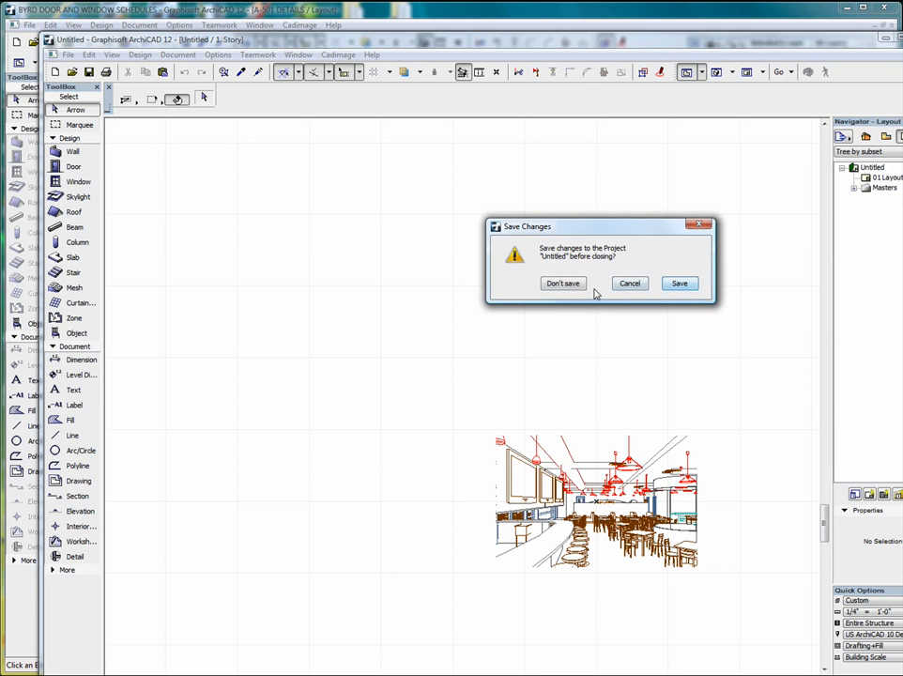
left_click(565, 283)
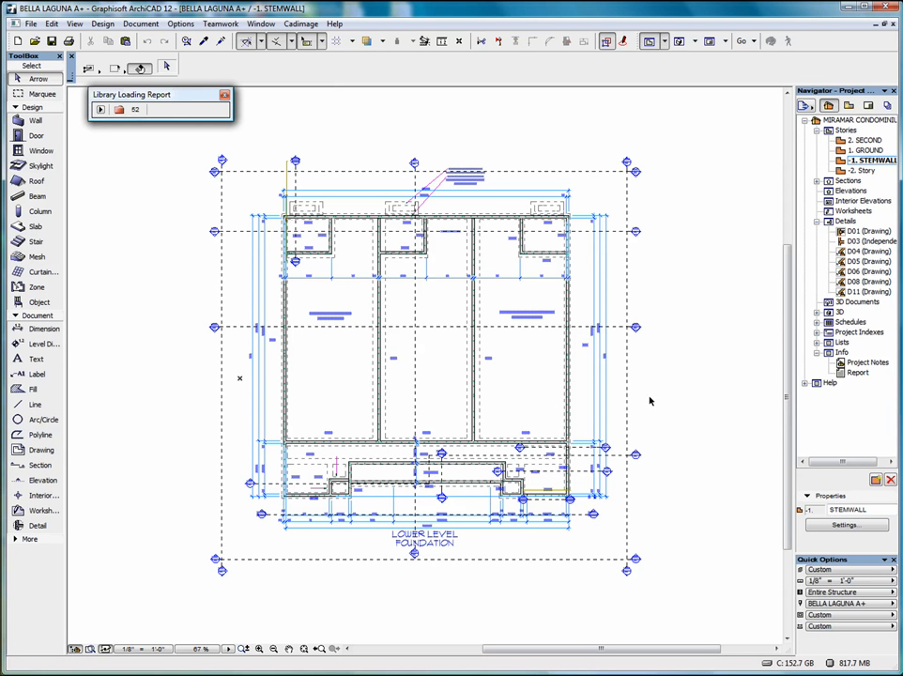
Open detail D05 in an enlarged window and select the whole building section drawing.
double_click(856, 262)
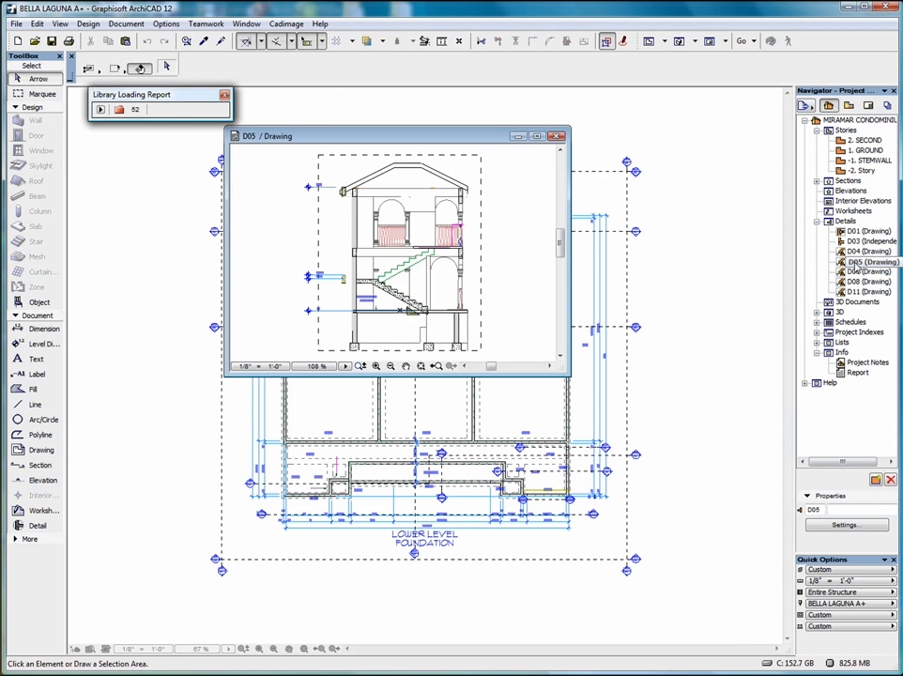
left_click(536, 136)
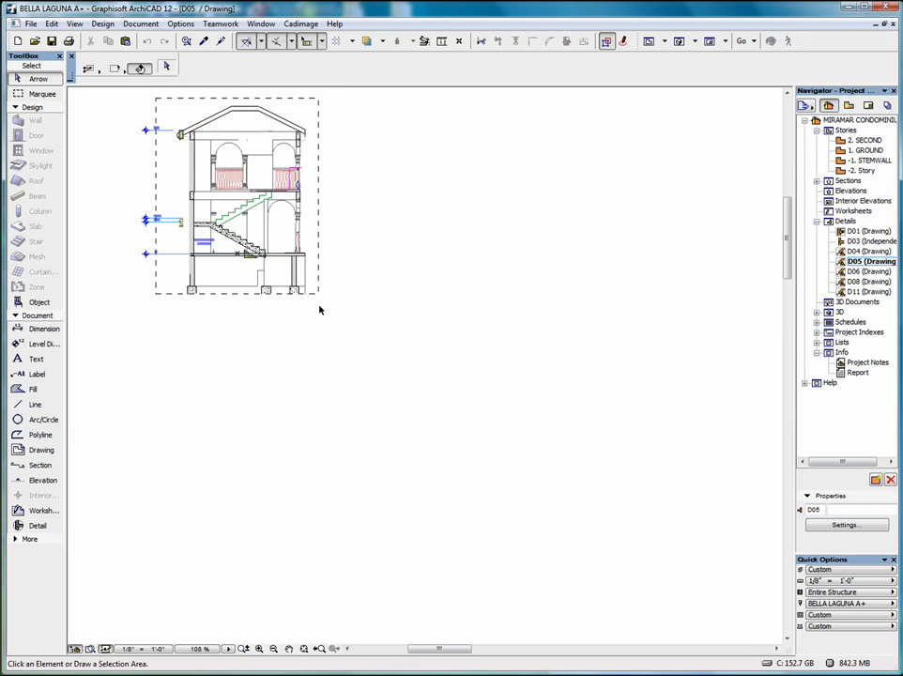
left_click(123, 91)
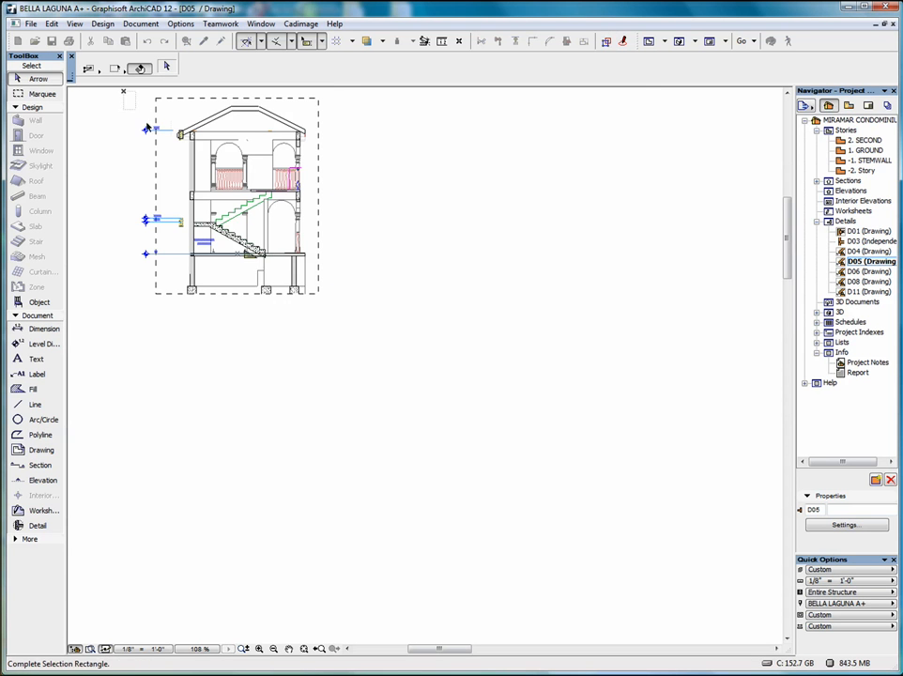
left_click(355, 326)
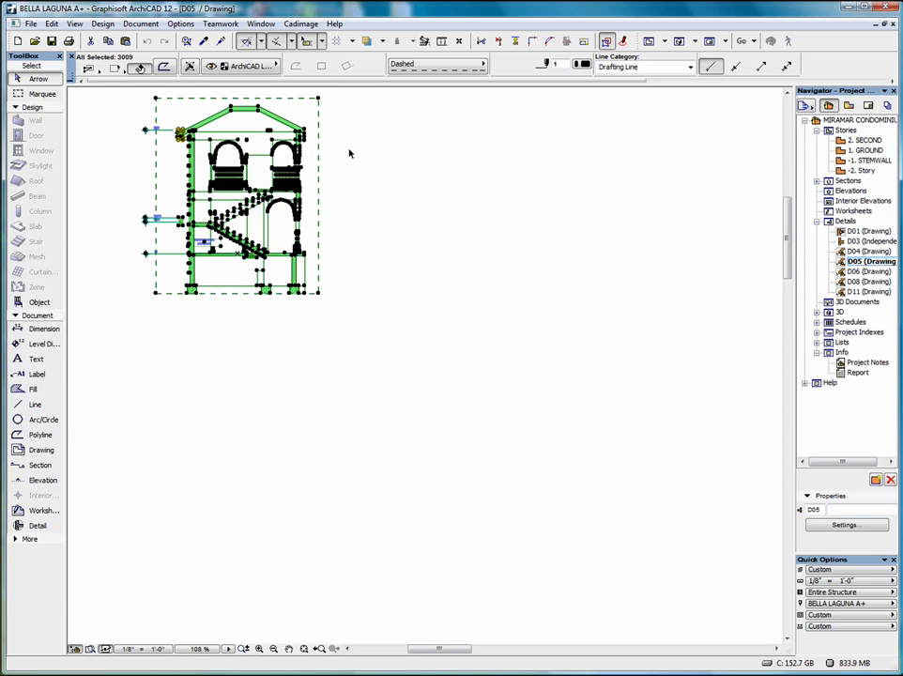
right_click(438, 158)
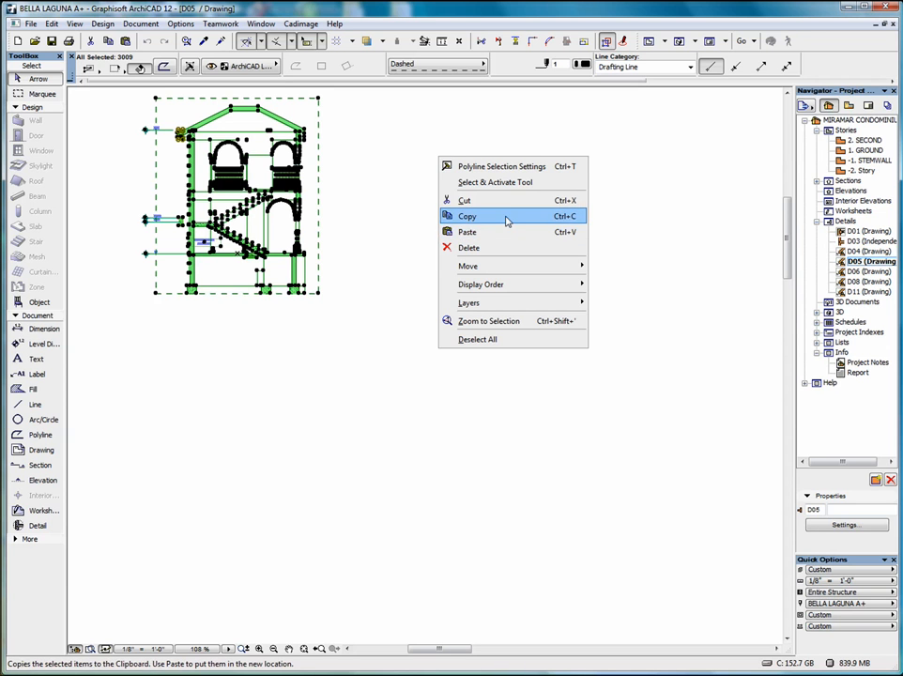
left_click(626, 206)
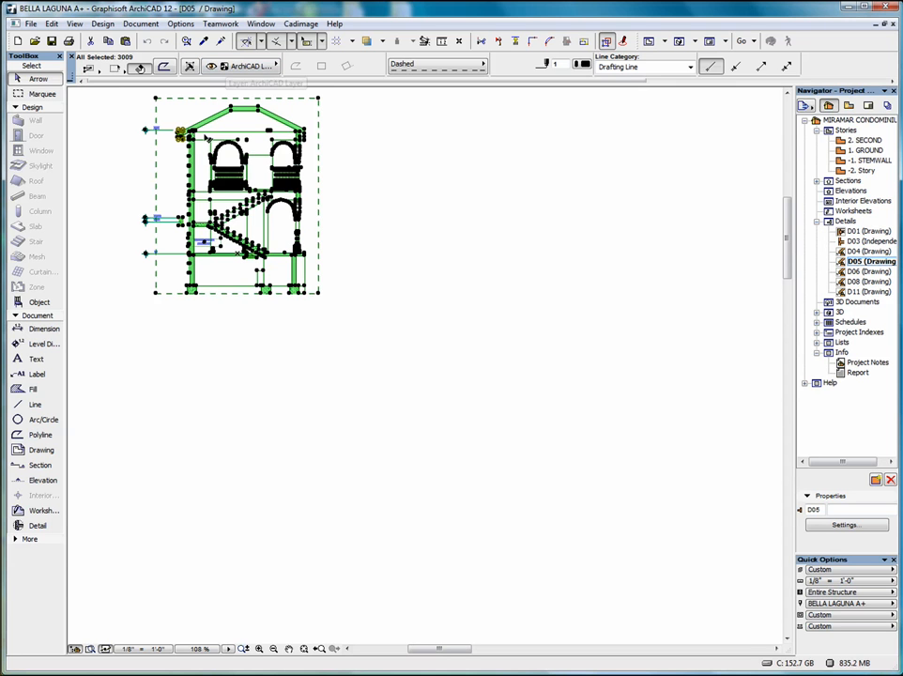
left_click(364, 164)
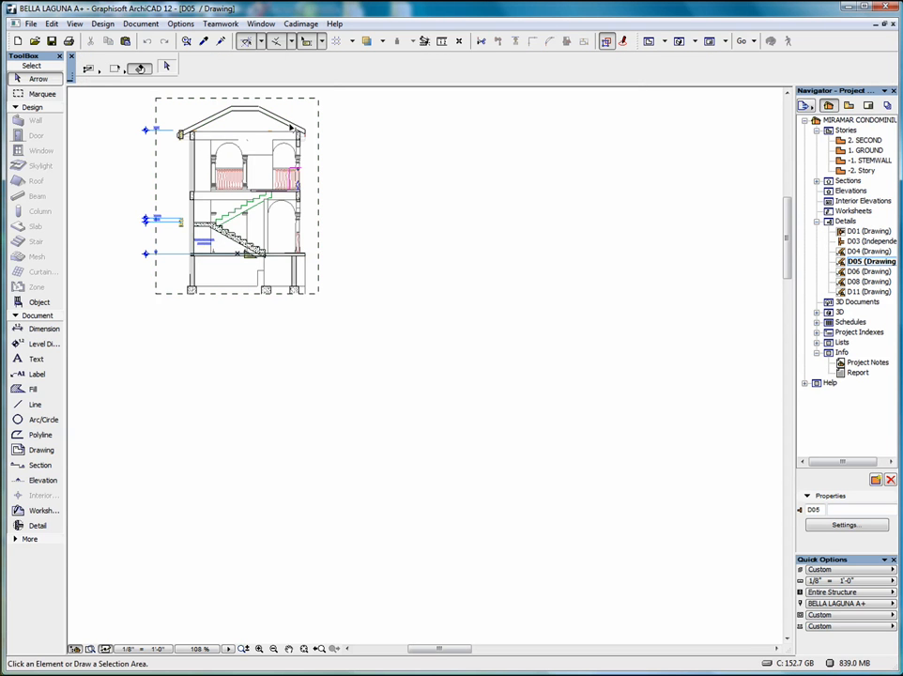
Inspect the layer assignments of individual roof, wall, floor and stair elements in the D05 section.
left_click(290, 126)
left_click(228, 134)
left_click(191, 170)
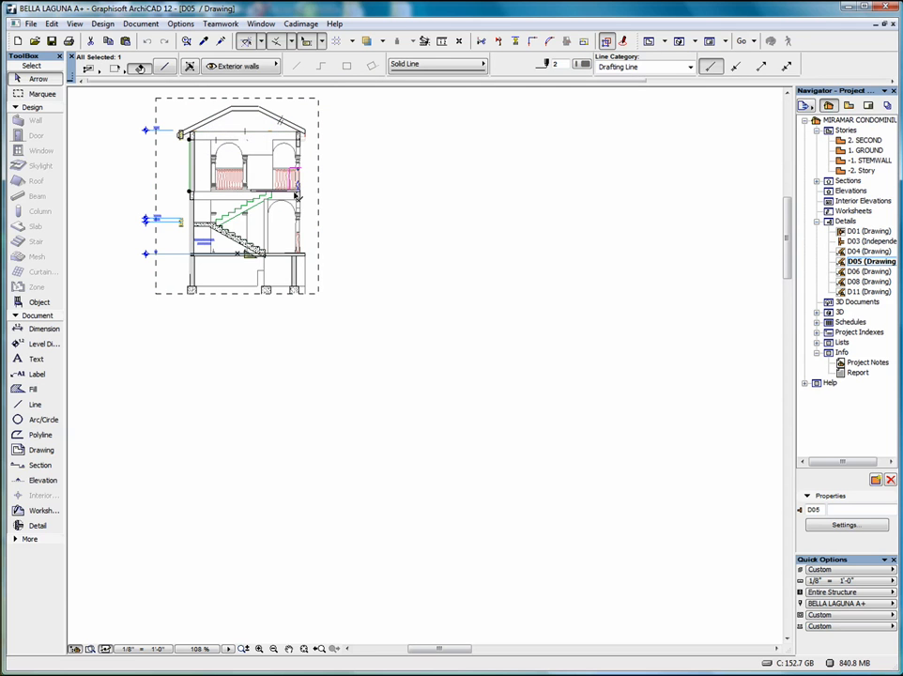
left_click(294, 193)
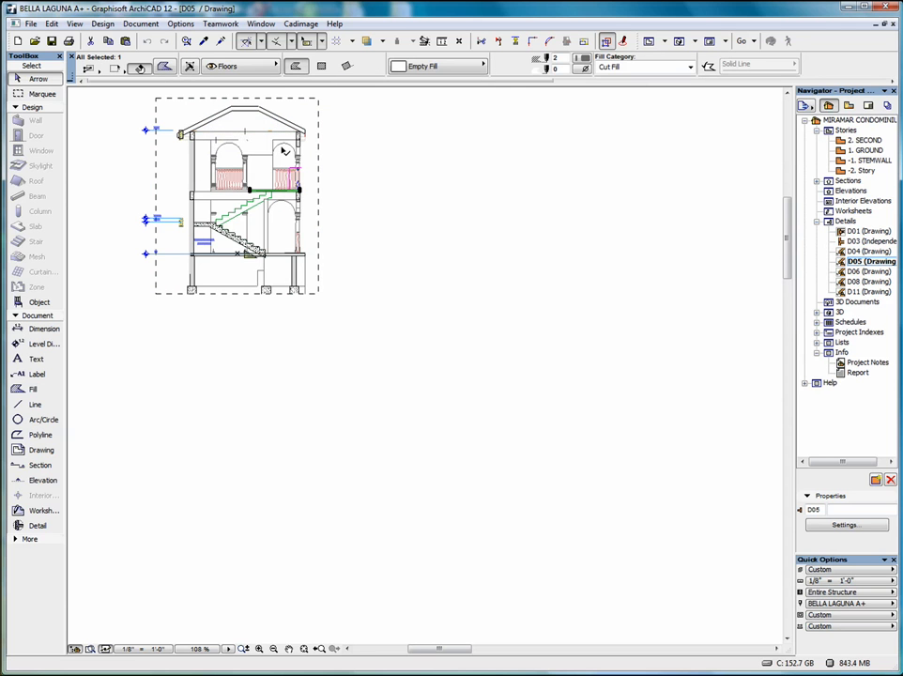
left_click(215, 114)
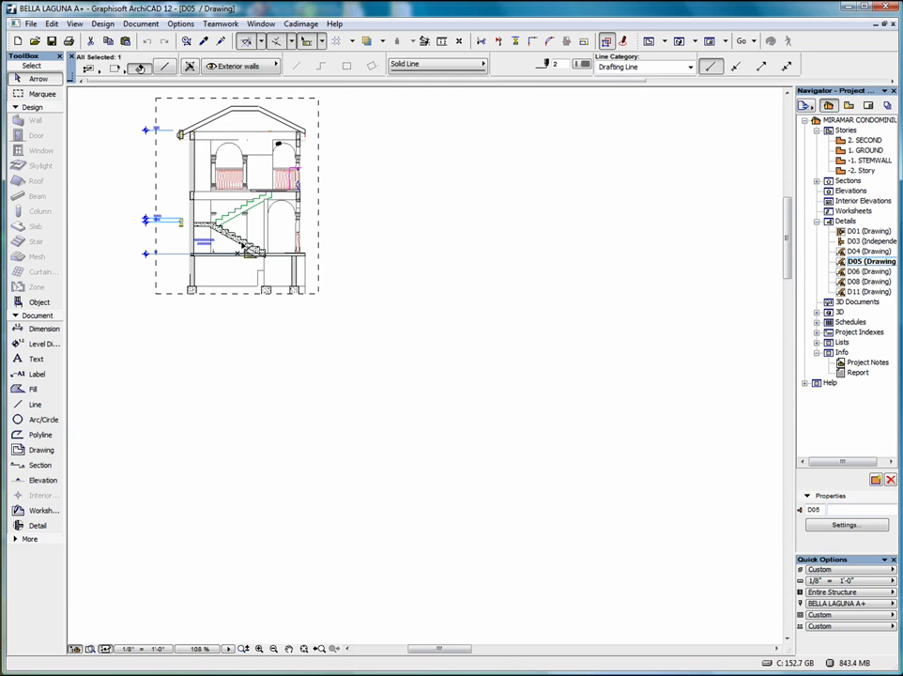
left_click(242, 244)
left_click(339, 169)
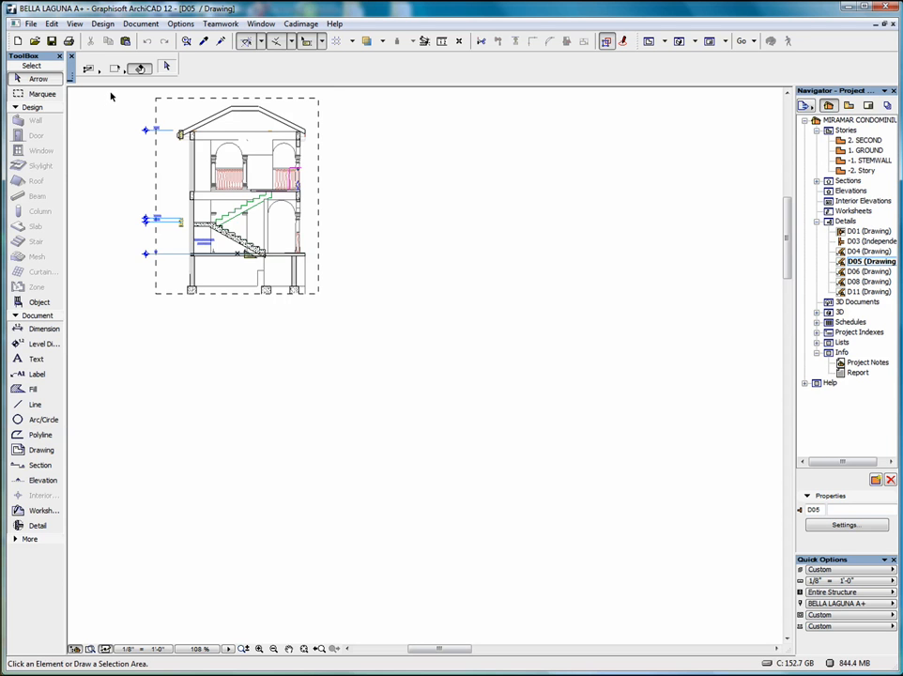
Try to assign every element of the D05 drawing to ArchiCAD Layer with Edit Selection Set.
left_click(109, 94)
left_click(353, 316)
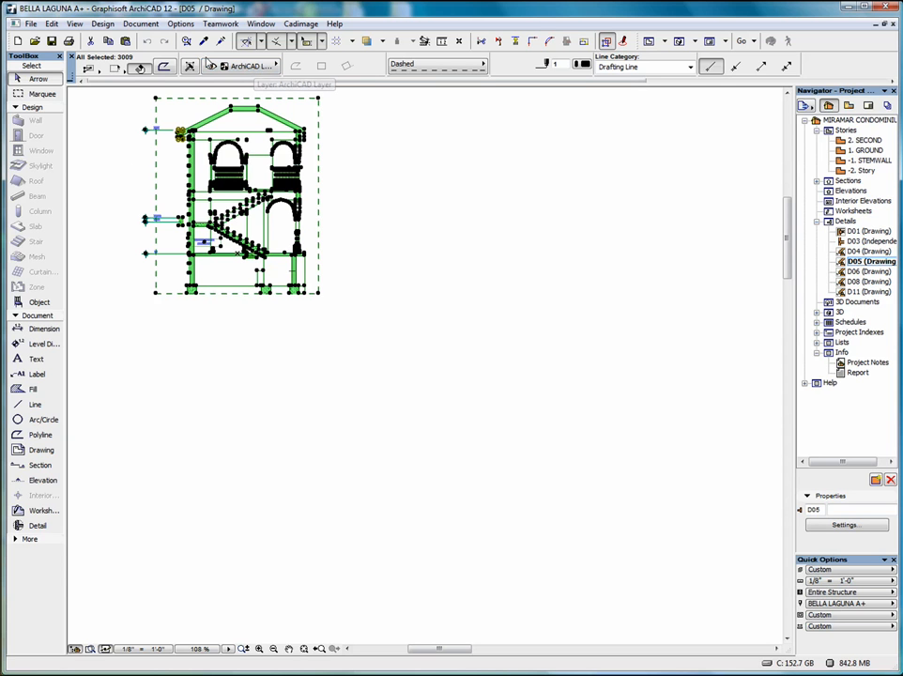
left_click(52, 25)
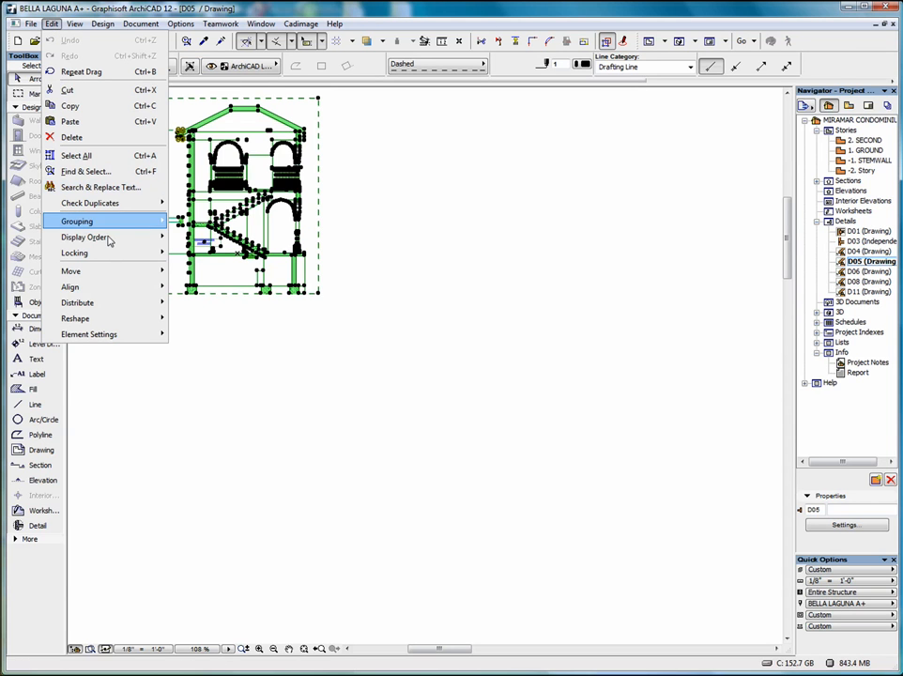
mouse_move(118, 336)
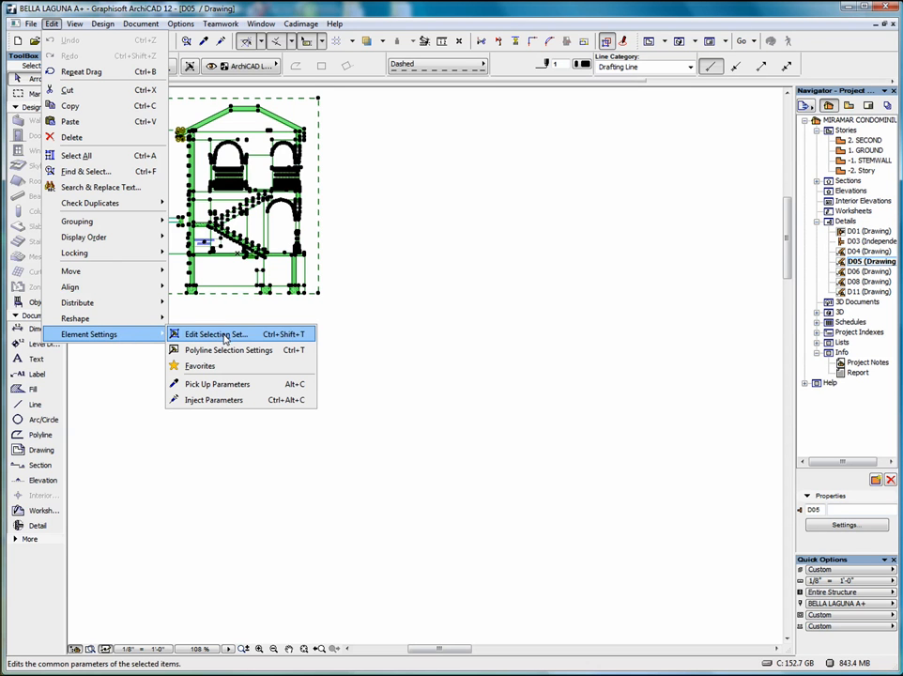
left_click(172, 336)
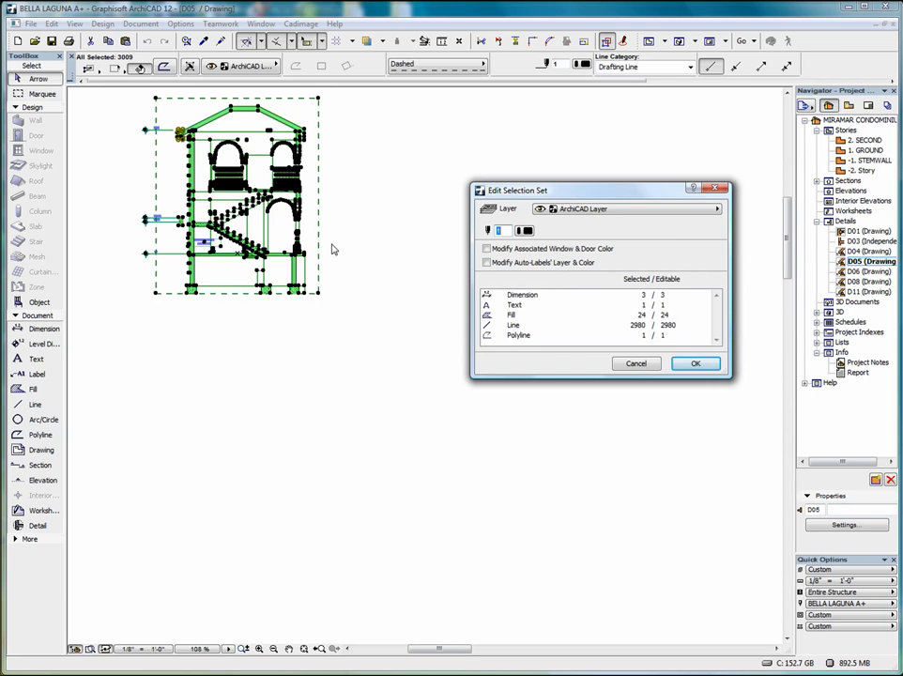
left_click(630, 212)
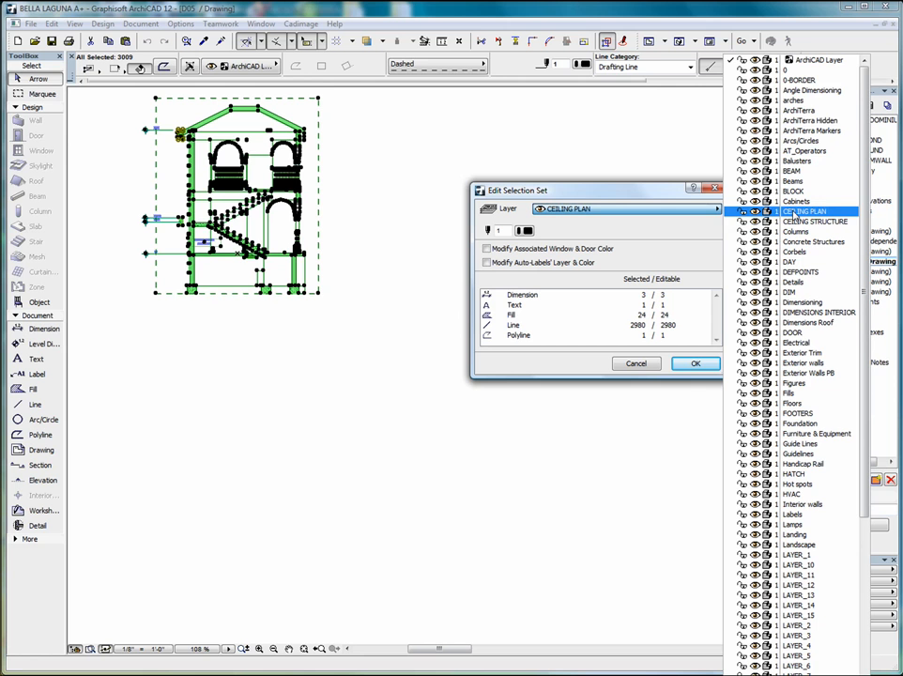
left_click(696, 365)
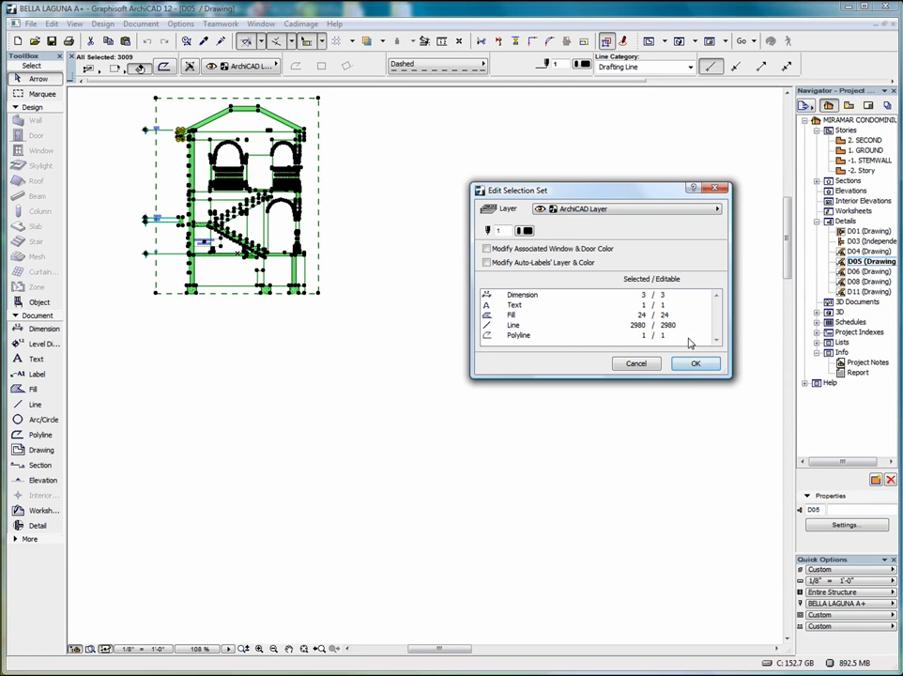
left_click(696, 366)
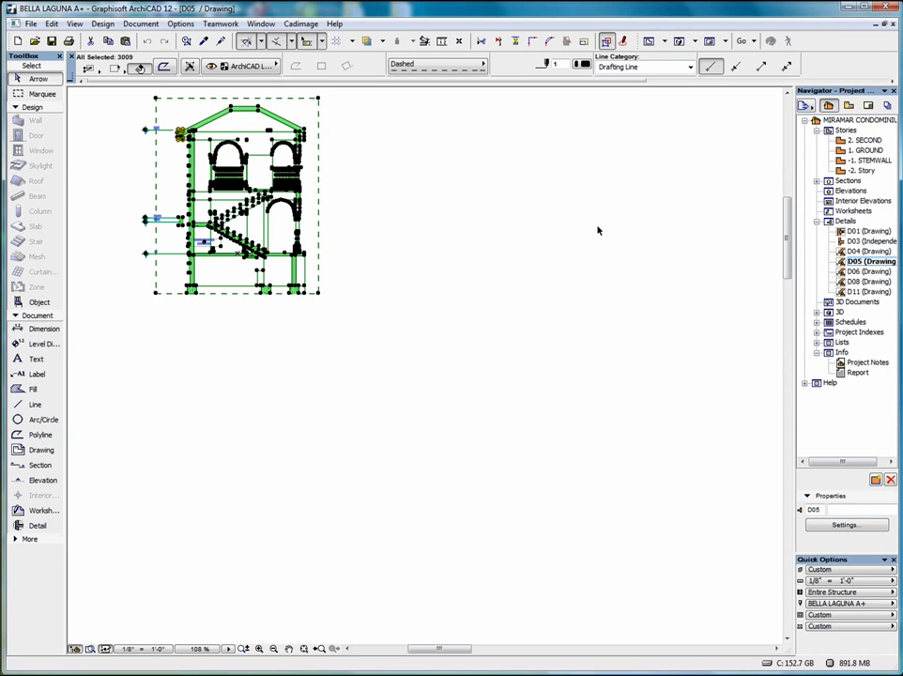
Check the layer assignments of a line and a fill along the section's right-hand wall.
left_click(370, 229)
left_click(300, 227)
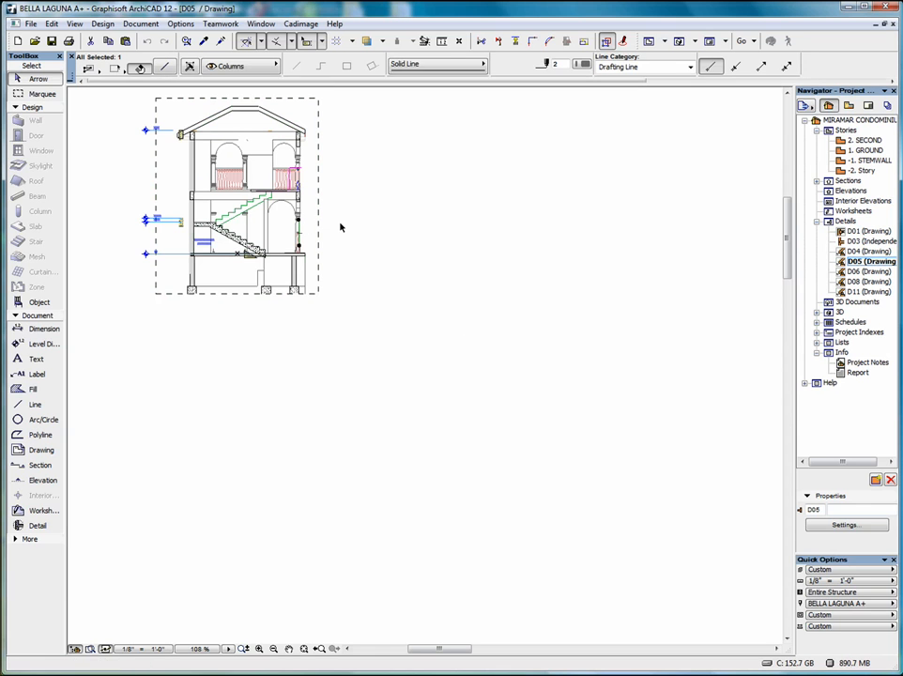
left_click(302, 168)
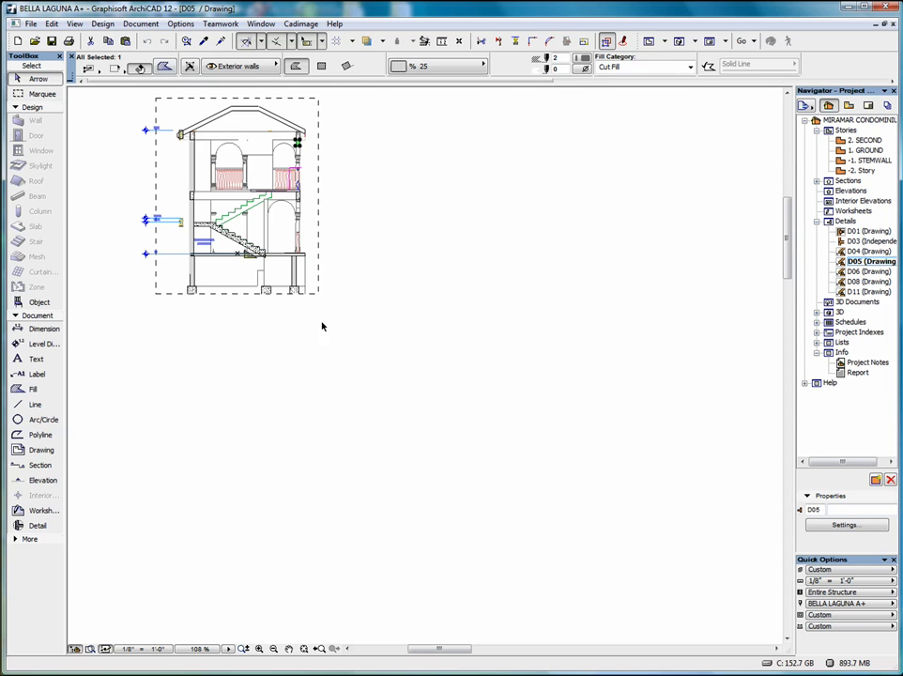
left_click(118, 98)
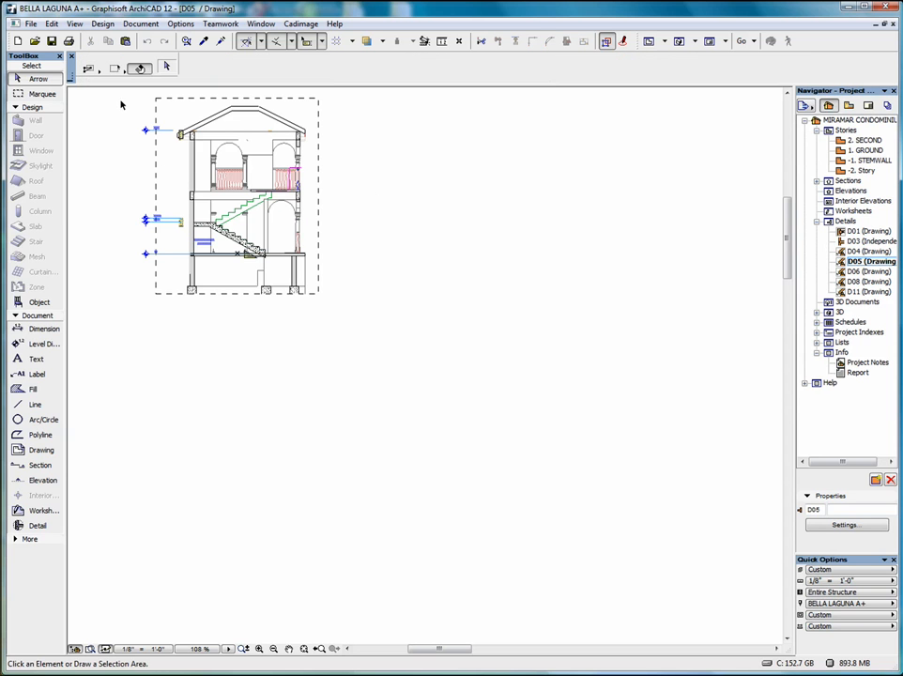
Select all elements of the D05 drawing and change their layer to Figures with Edit Selection Set.
left_click_drag(123, 95, 272, 256)
left_click(339, 302)
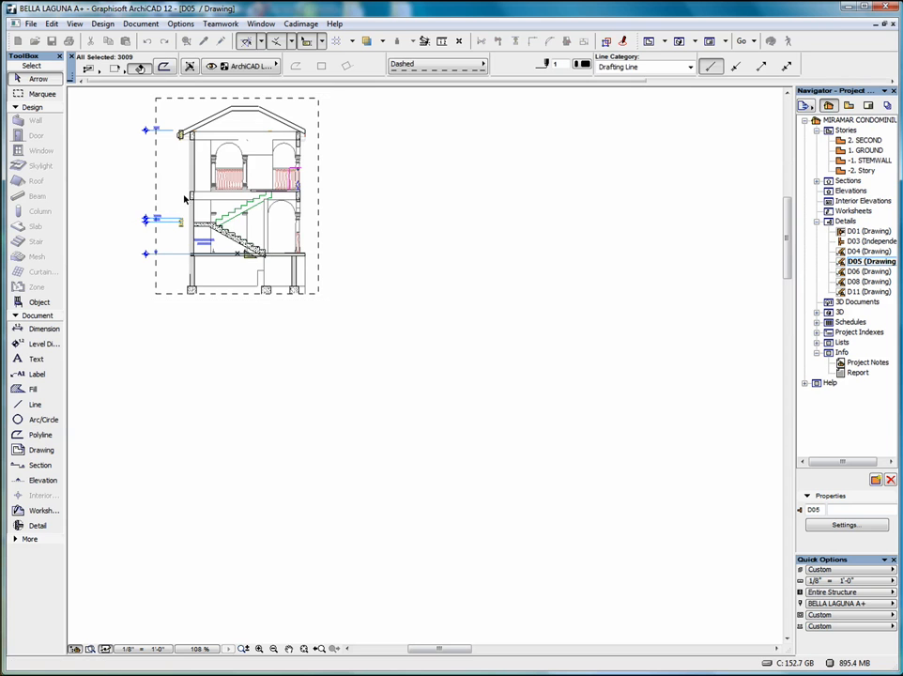
left_click(51, 24)
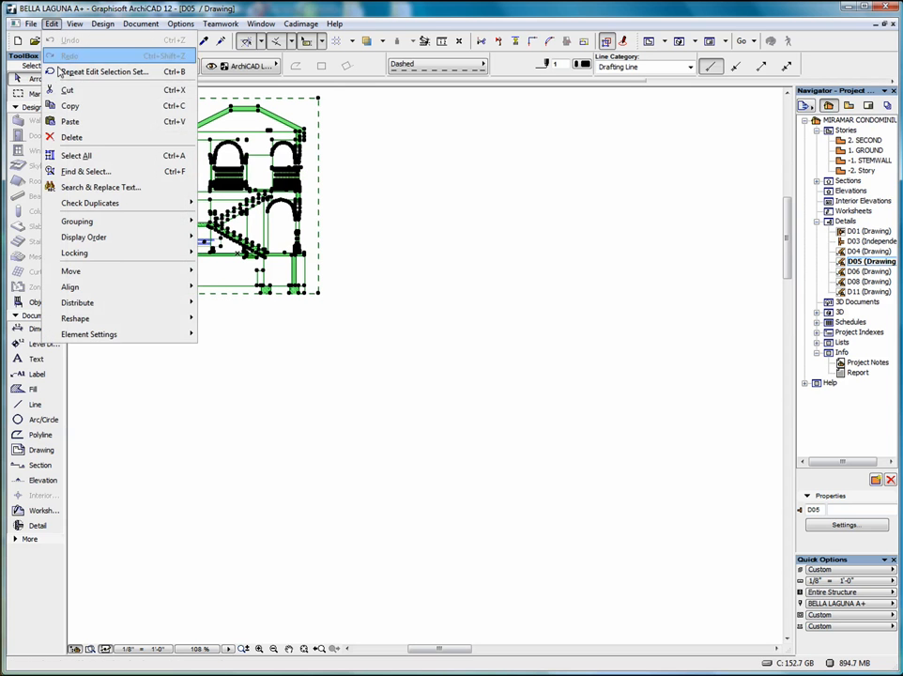
mouse_move(116, 340)
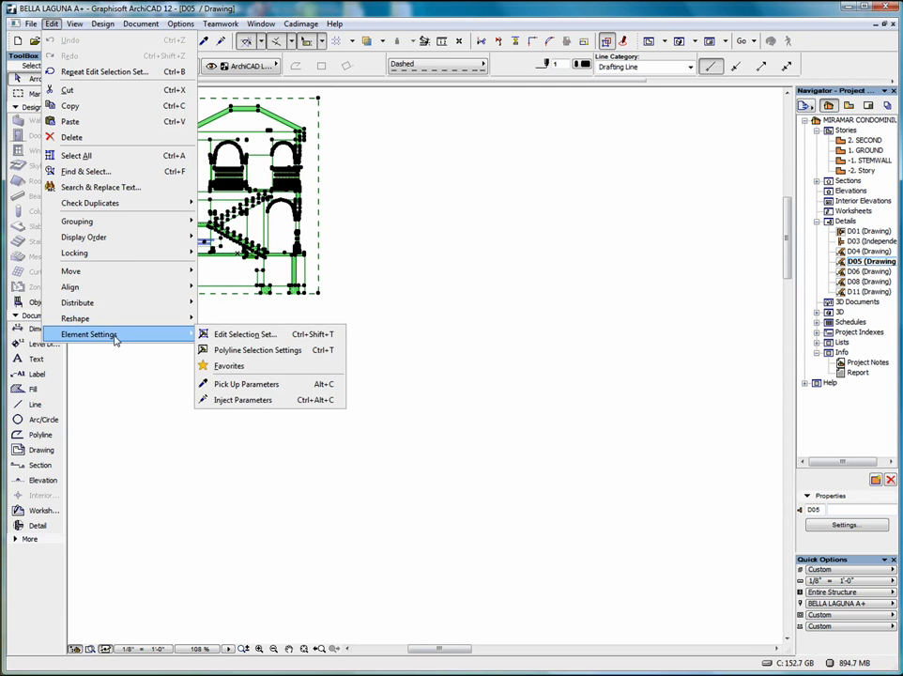
left_click(258, 335)
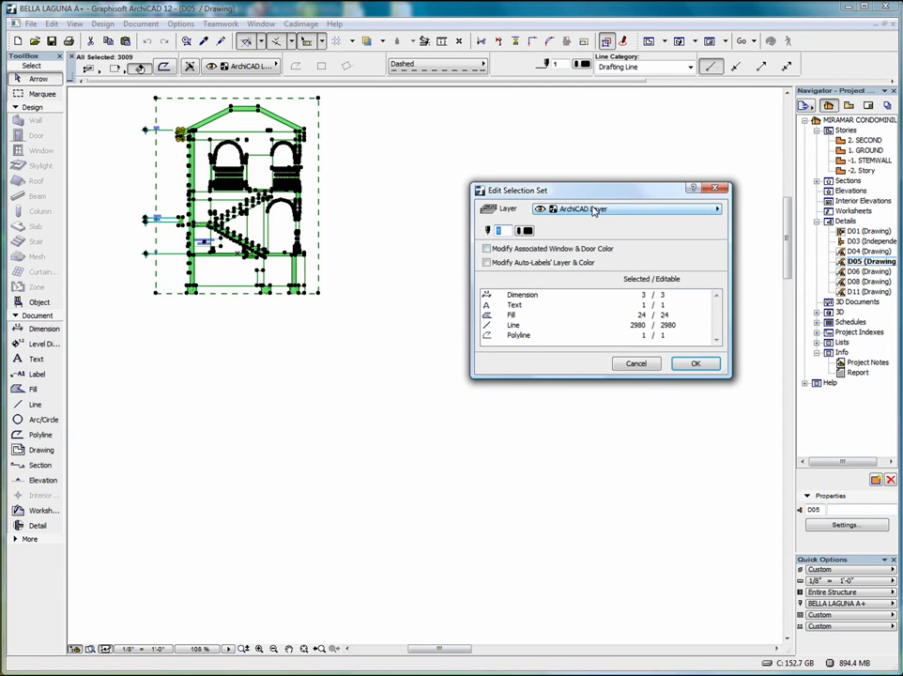
left_click(591, 210)
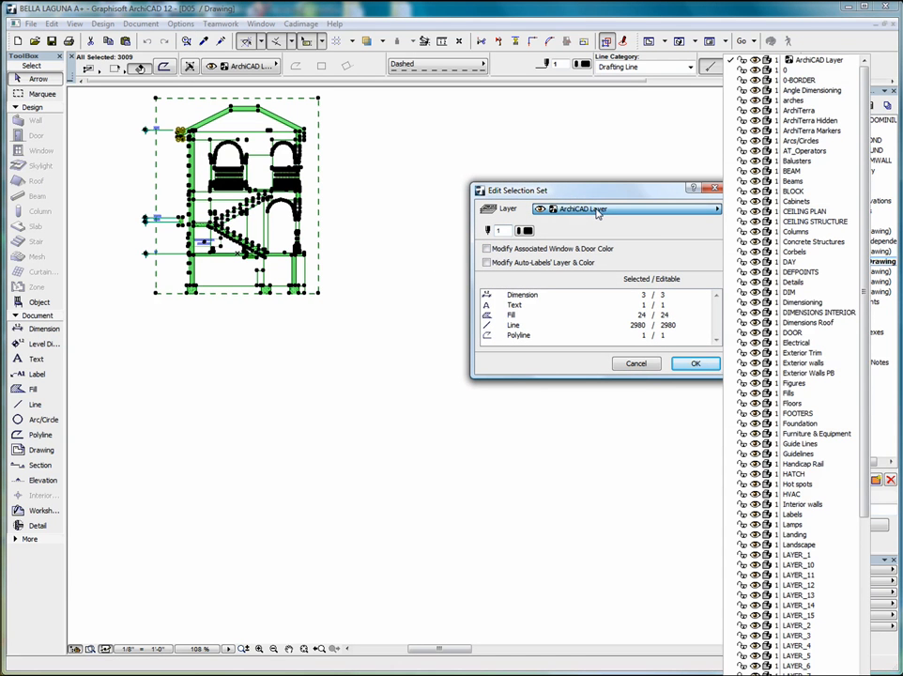
left_click(804, 384)
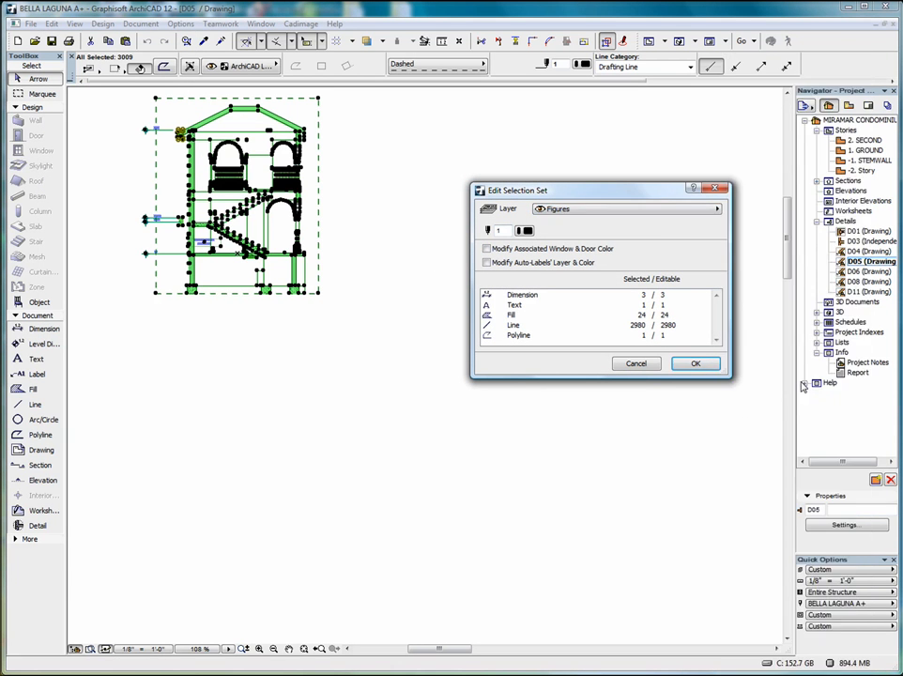
left_click(696, 365)
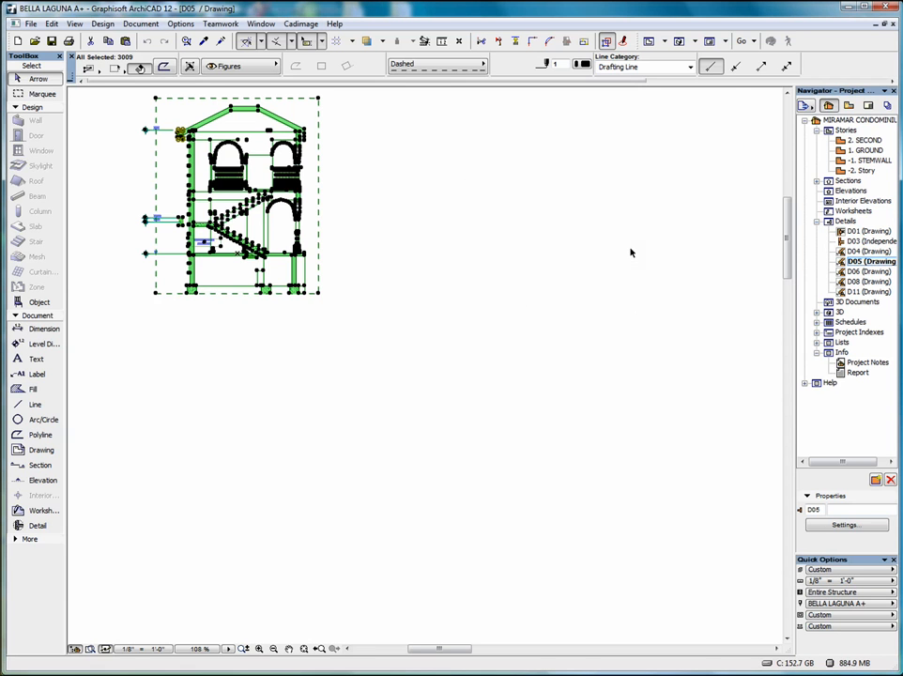
Reassign the selected D05 elements to ArchiCAD Layer with Edit Selection Set.
left_click(52, 23)
mouse_move(123, 334)
left_click(234, 342)
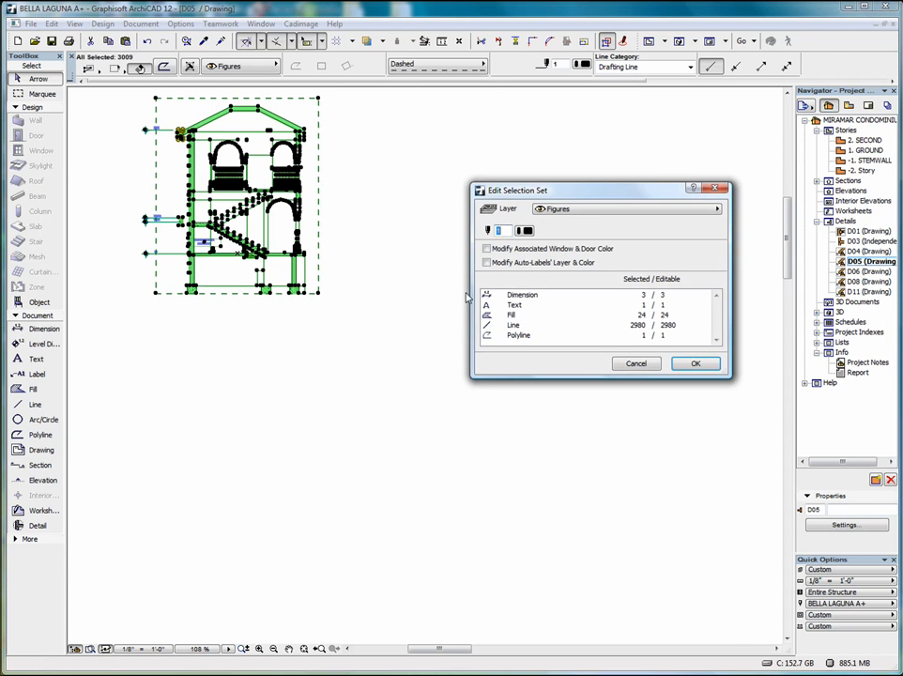
left_click(604, 214)
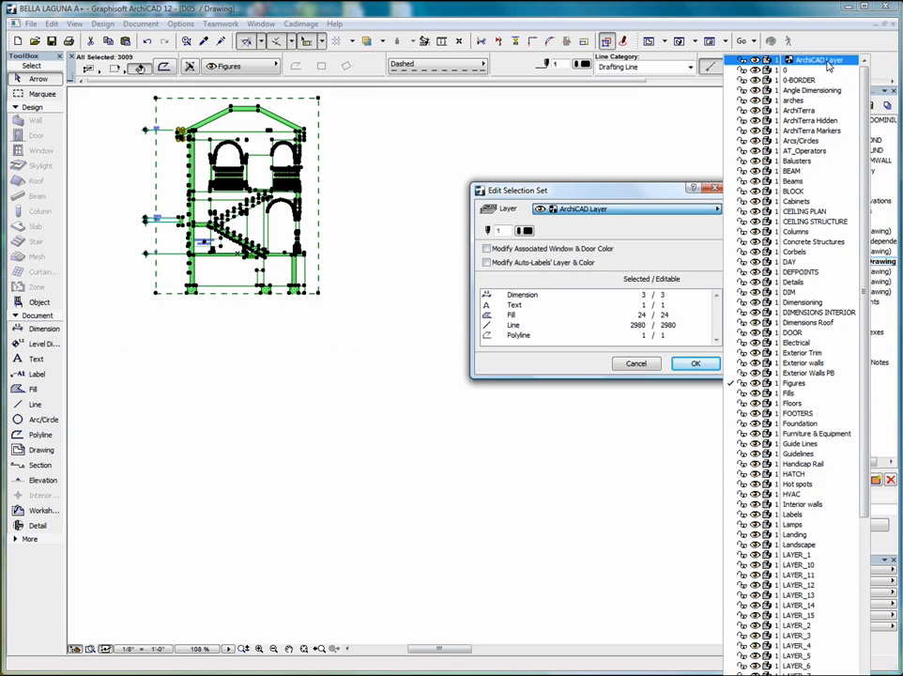
left_click(813, 61)
left_click(695, 364)
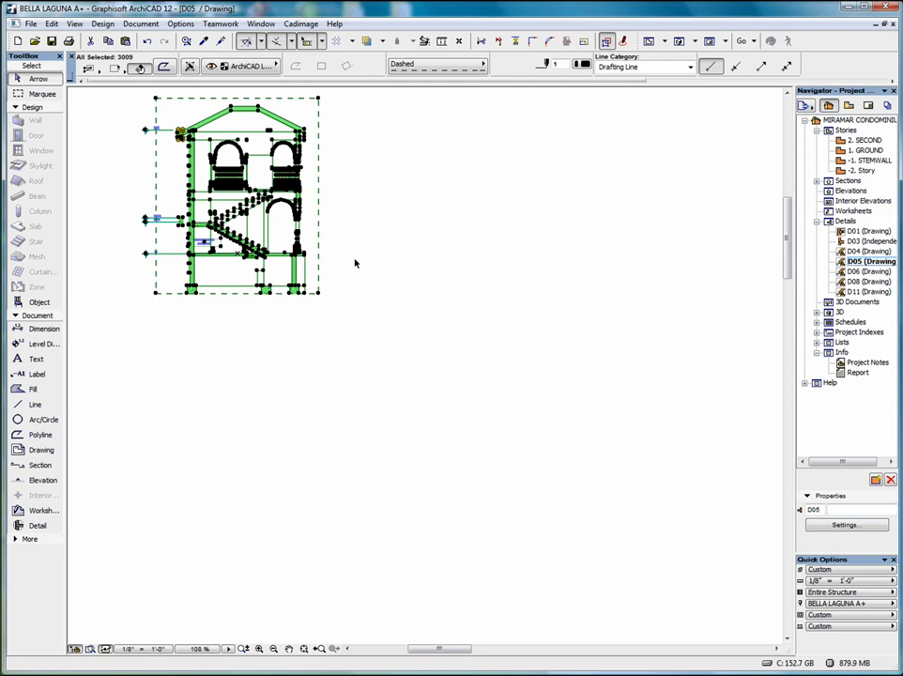
Check the layer of individual lines in the upper part of the D05 section.
left_click(341, 230)
left_click(213, 194)
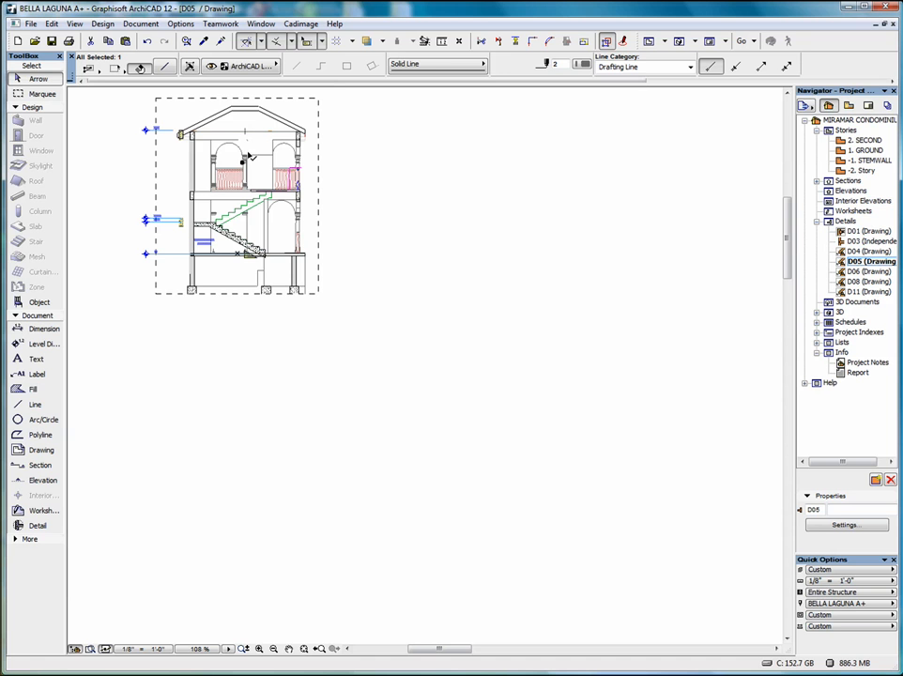
left_click(277, 249)
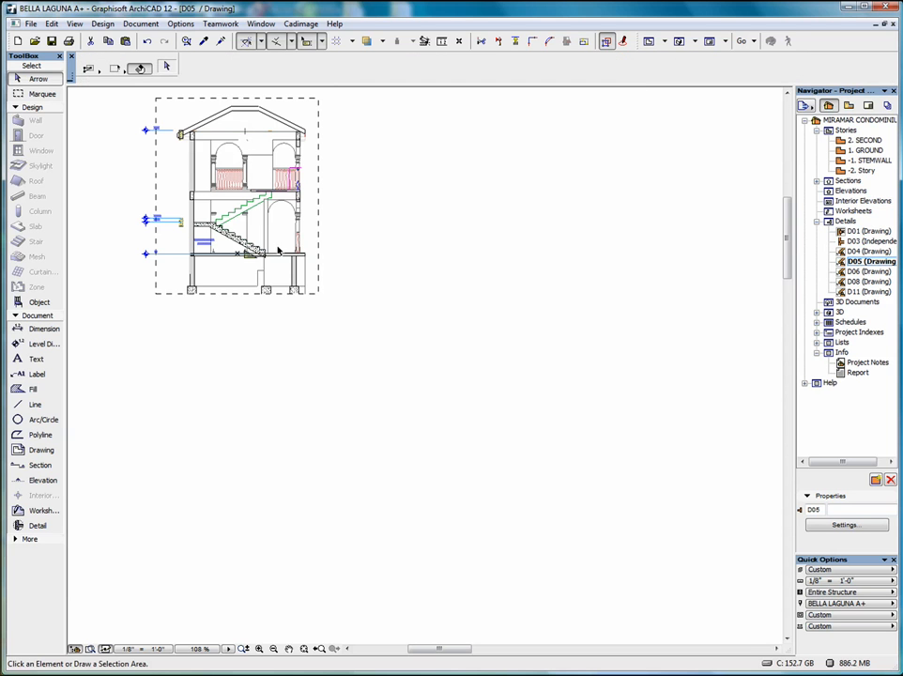
Copy all elements of the D05 drawing and switch to the BYRD DOOR AND WINDOW SCHEDULES project.
left_click(351, 332)
left_click(131, 94)
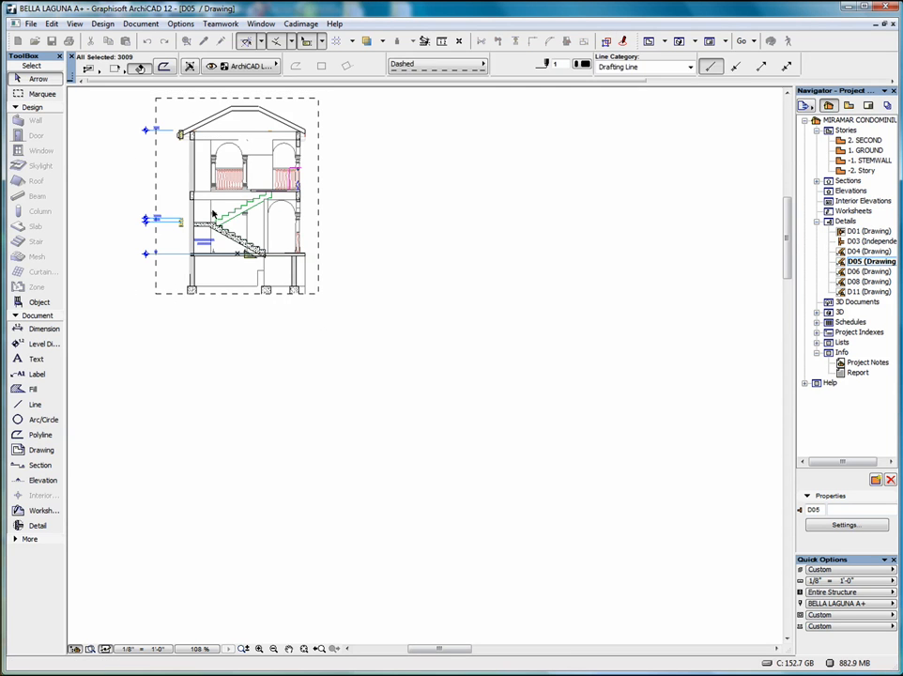
right_click(233, 149)
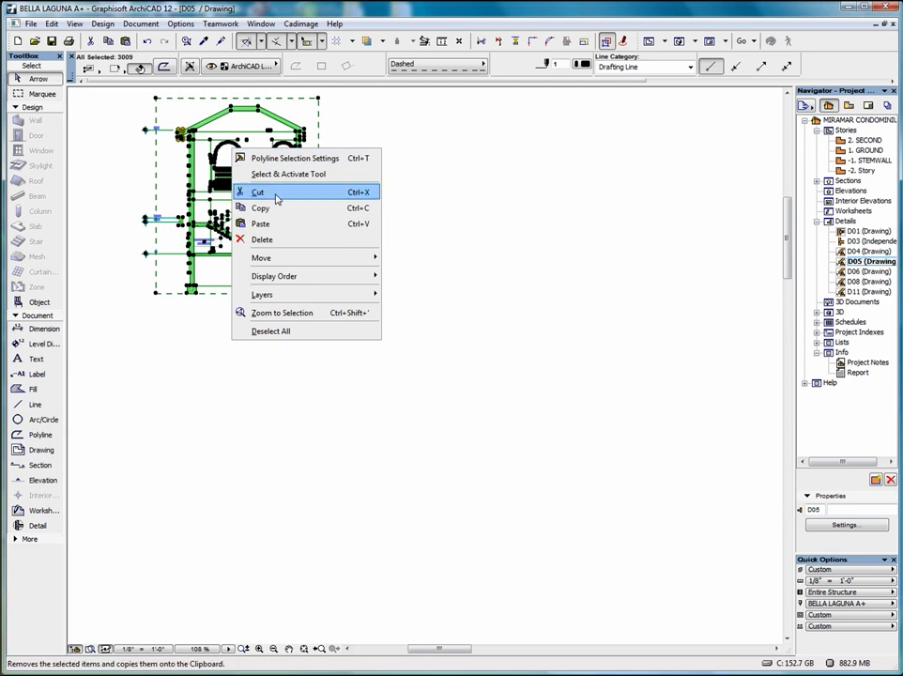
left_click(282, 209)
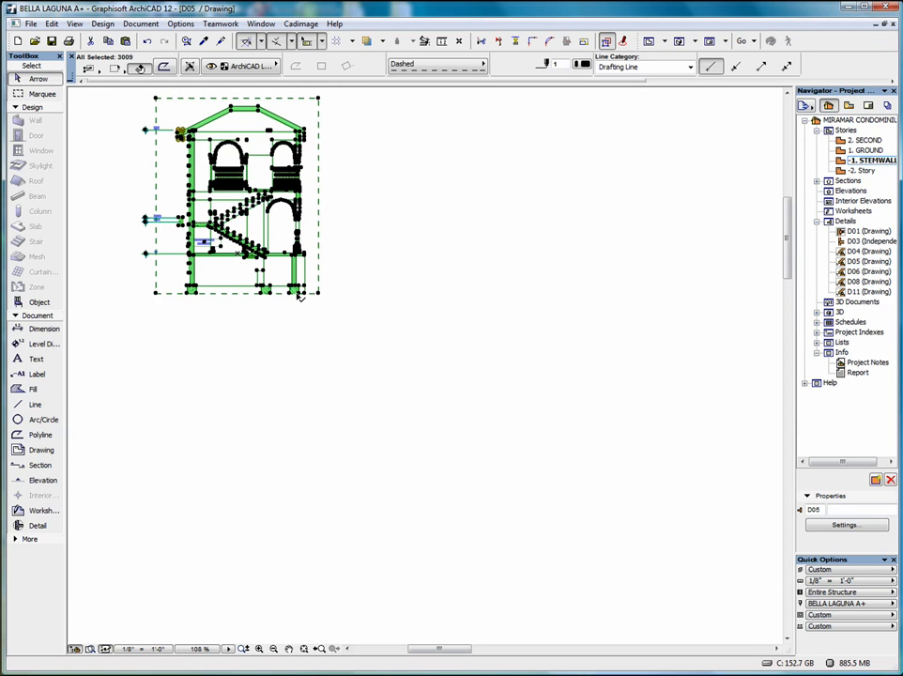
left_click(849, 10)
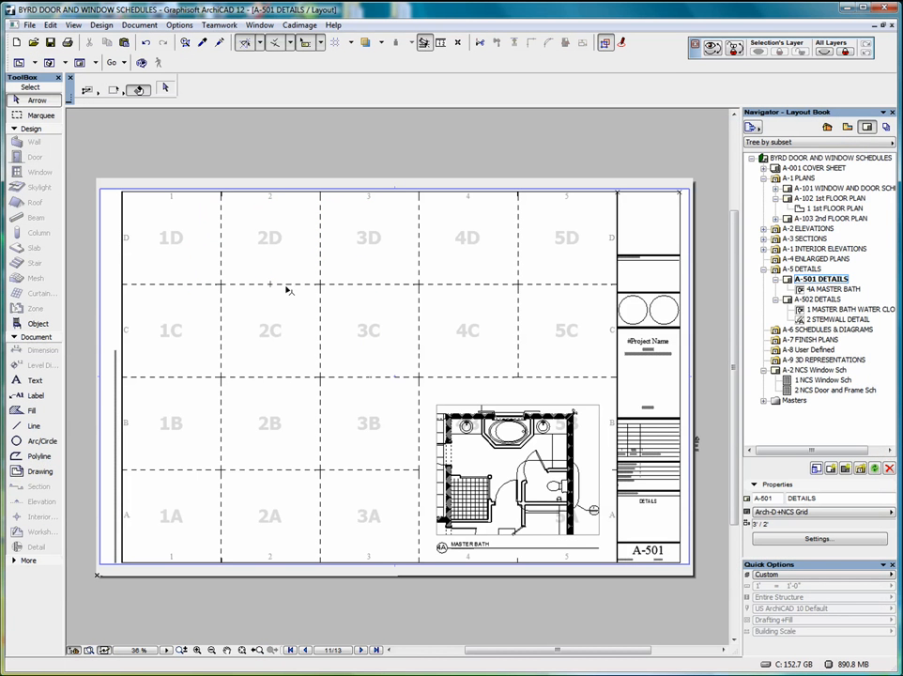
Paste the copied section onto layout A-501 at its original location, zooming to the pasted elements.
right_click(242, 322)
left_click(290, 328)
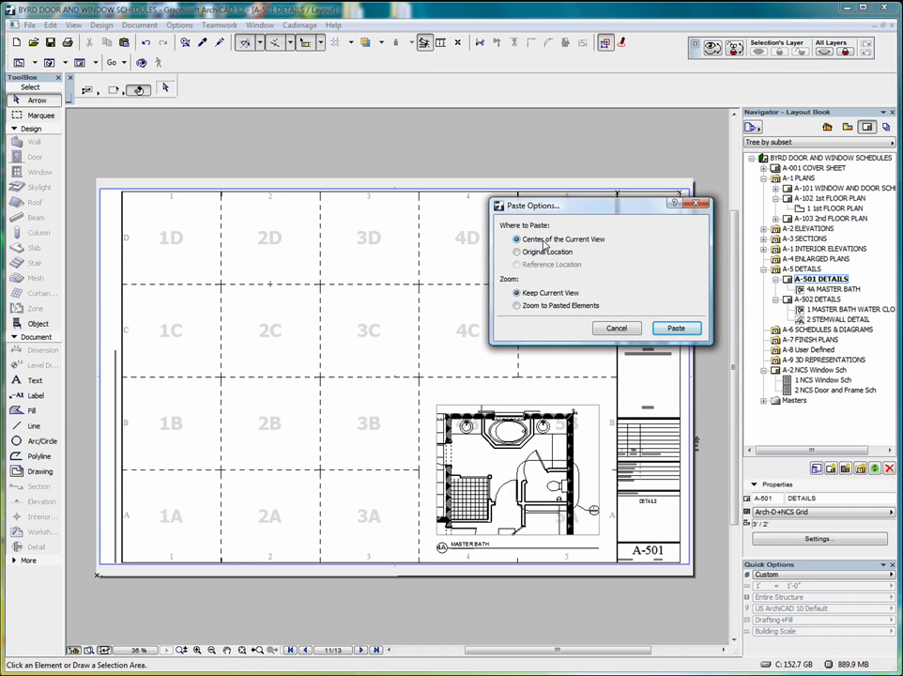
left_click(540, 252)
left_click(517, 306)
left_click(673, 328)
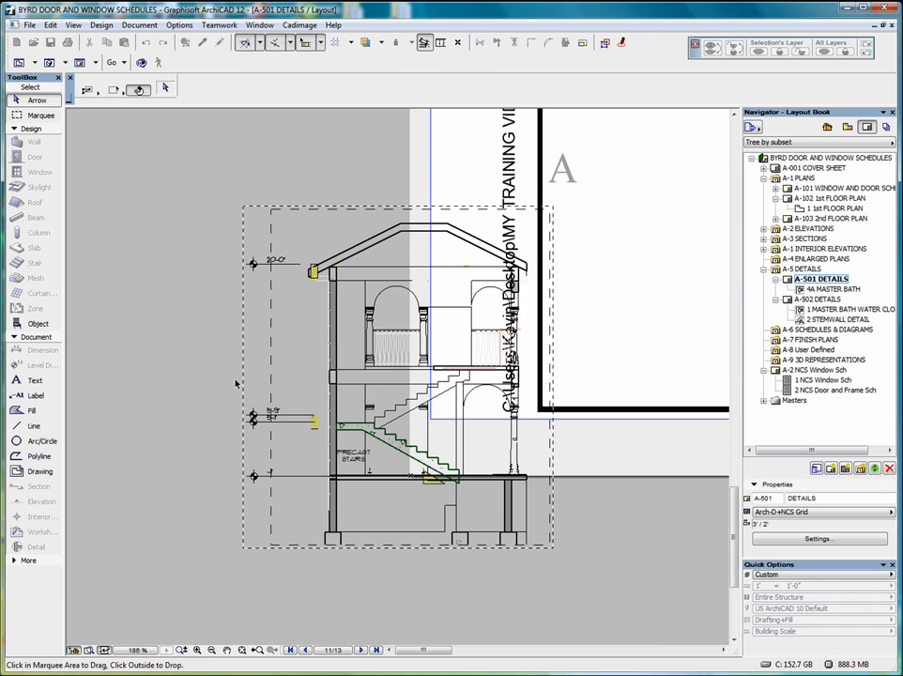
Move the pasted section from the sheet's lower corner into grid cell 1D of layout A-501.
left_click(259, 649)
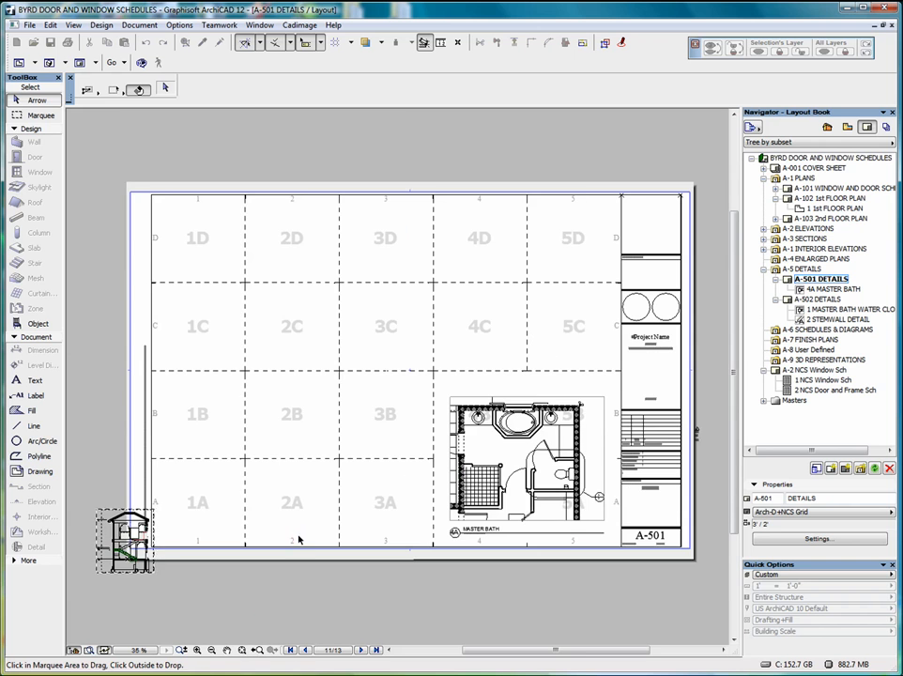
left_click(131, 538)
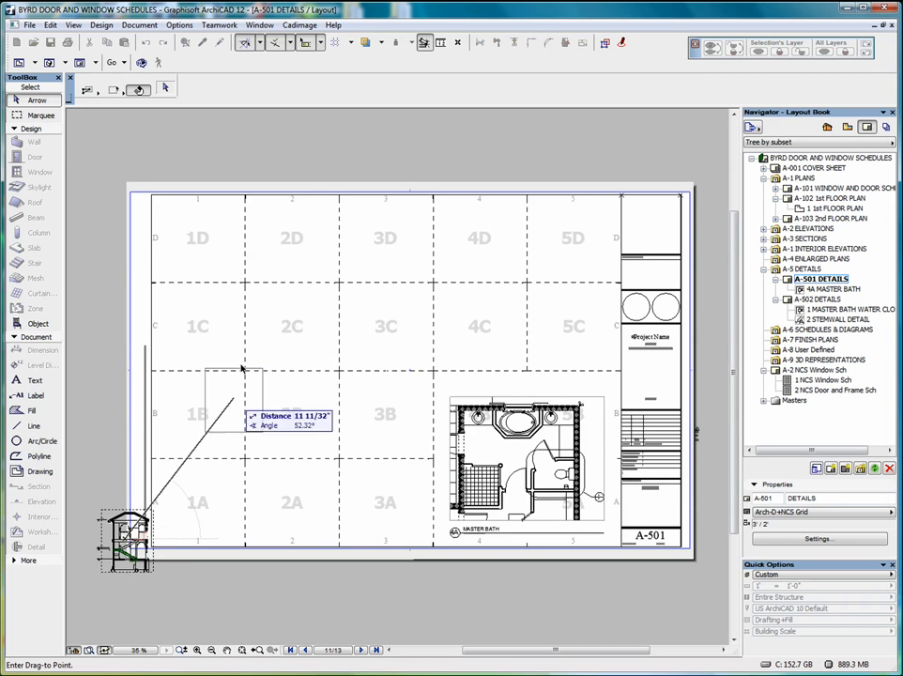
left_click(203, 240)
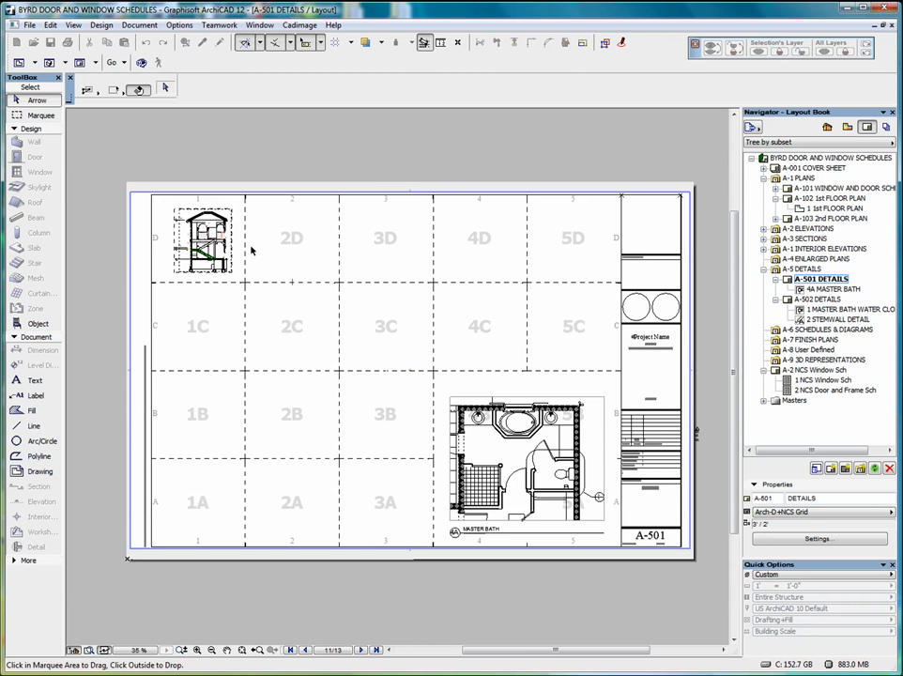
Check that the pasted section in cell 1D consists of individual elements by examining its dashed outline and a roof line.
scroll(198, 244, "up", 5)
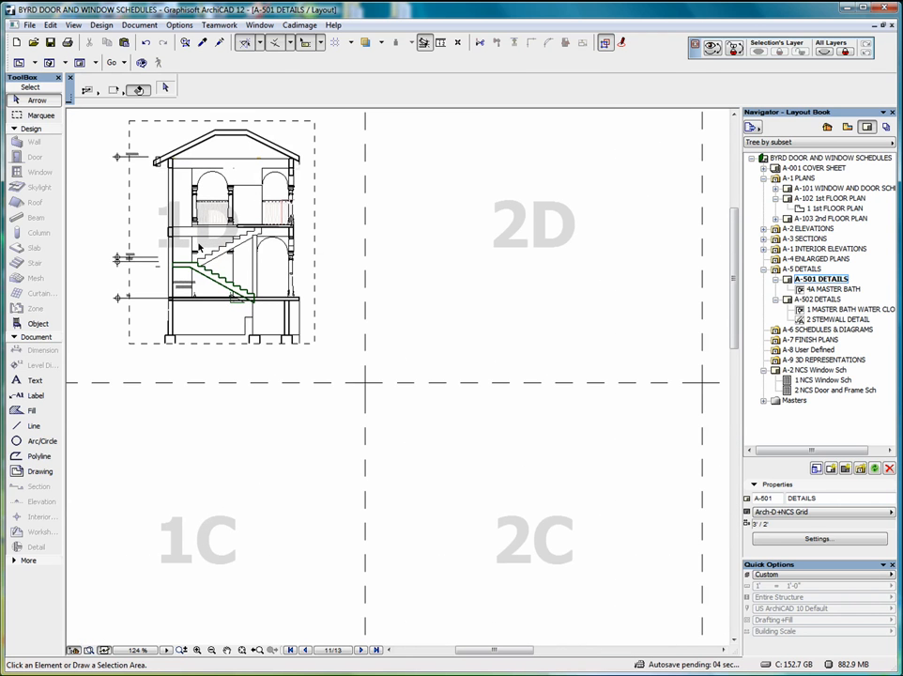
left_click(314, 142)
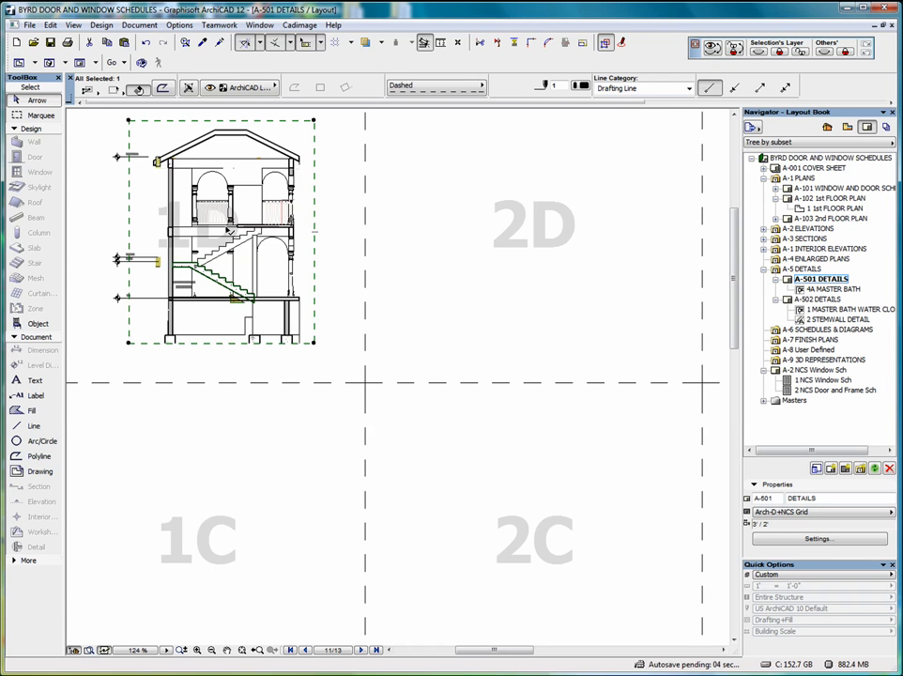
key("Escape")
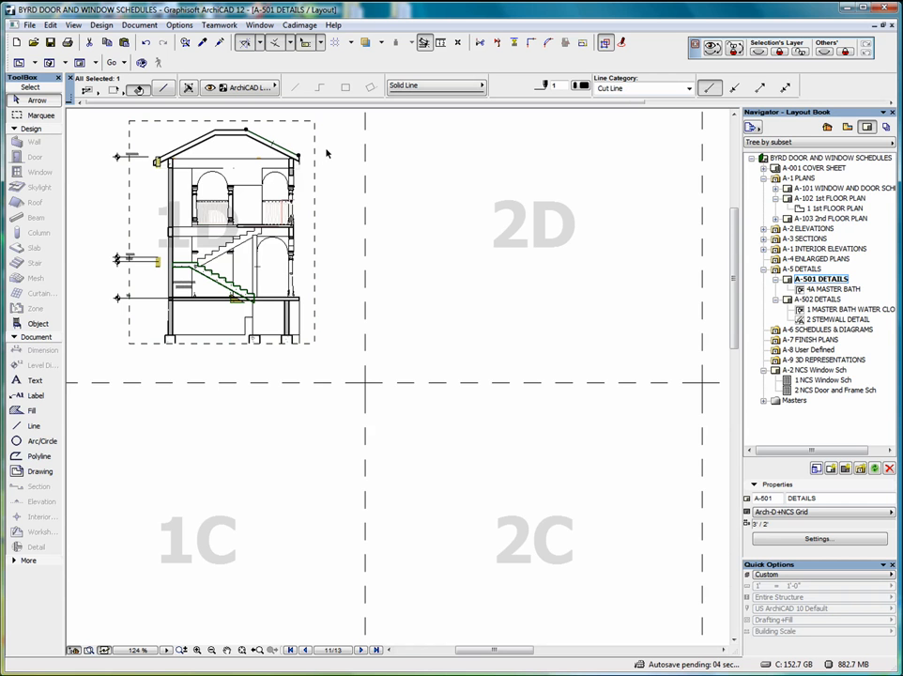
left_click(329, 153)
scroll(335, 181, "down", 4)
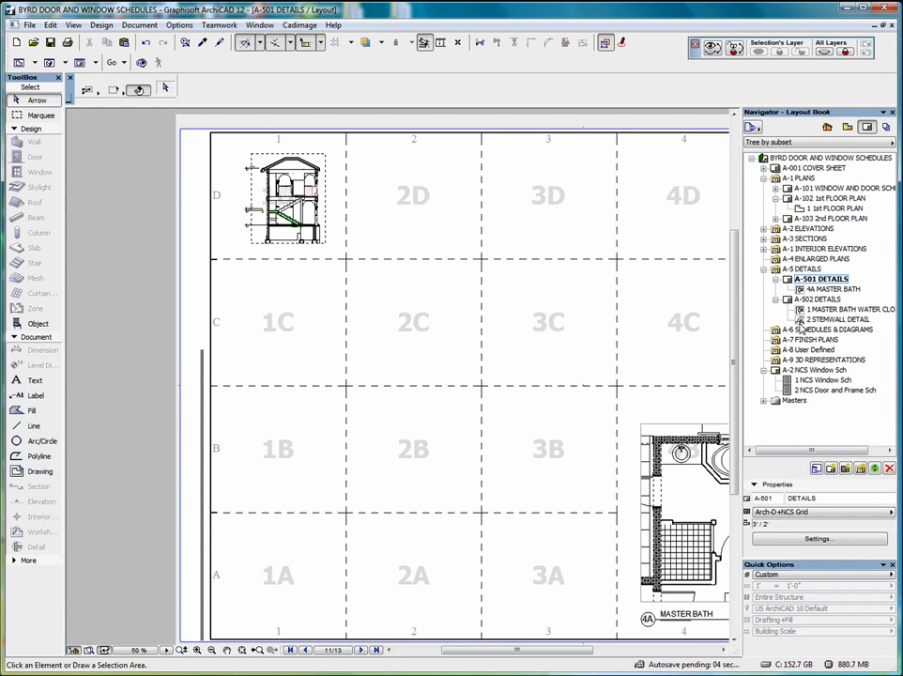
left_click(827, 131)
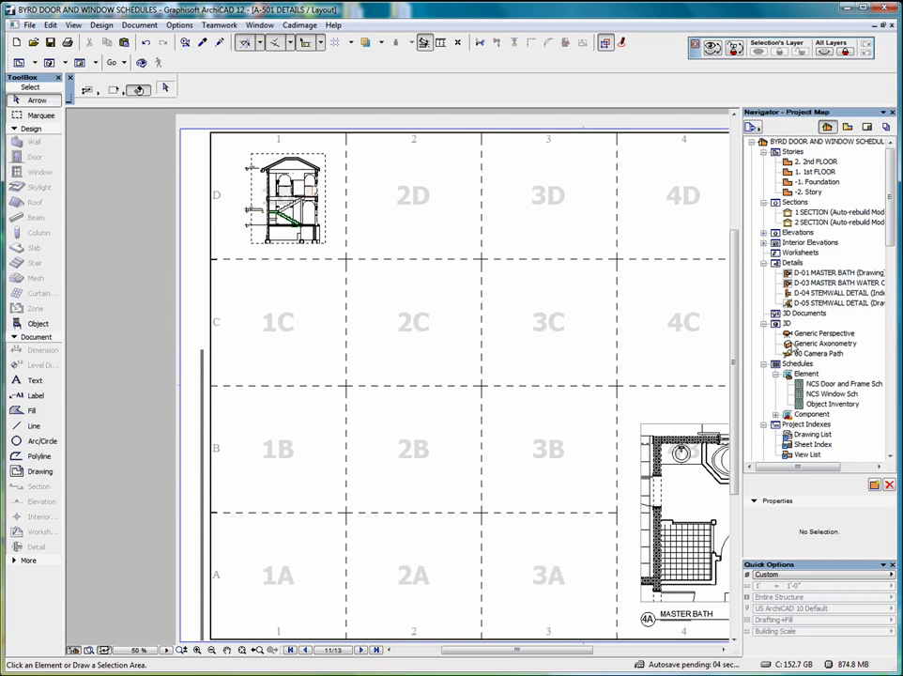
right_click(793, 264)
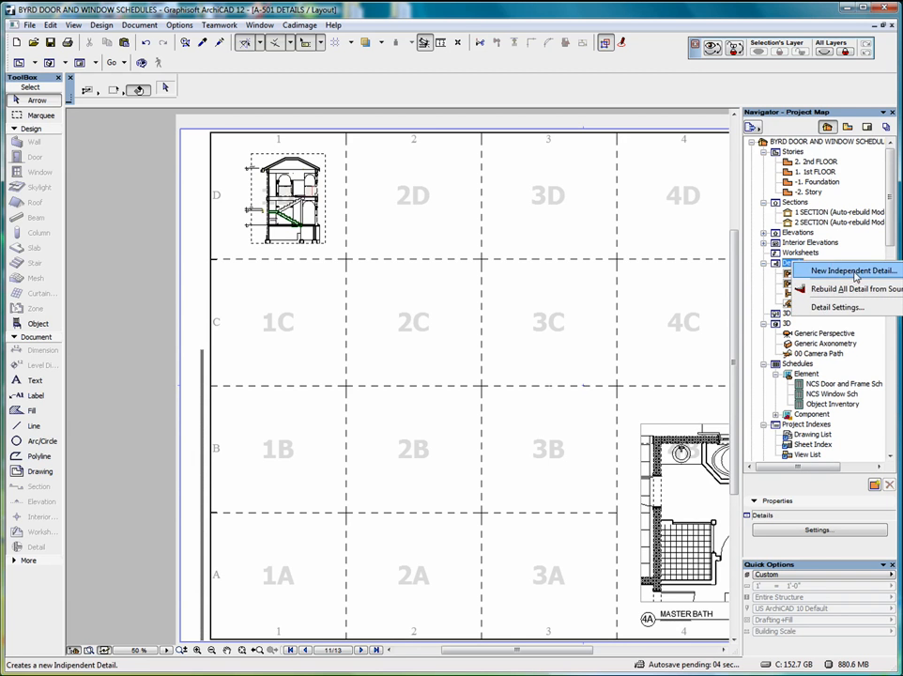
left_click(851, 273)
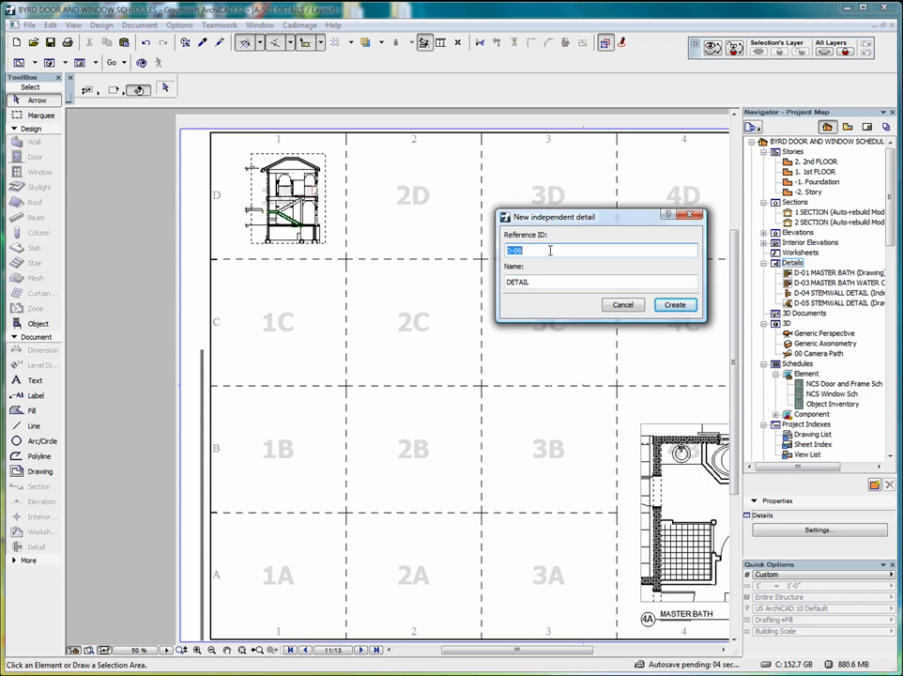
type("TEST")
left_click(623, 304)
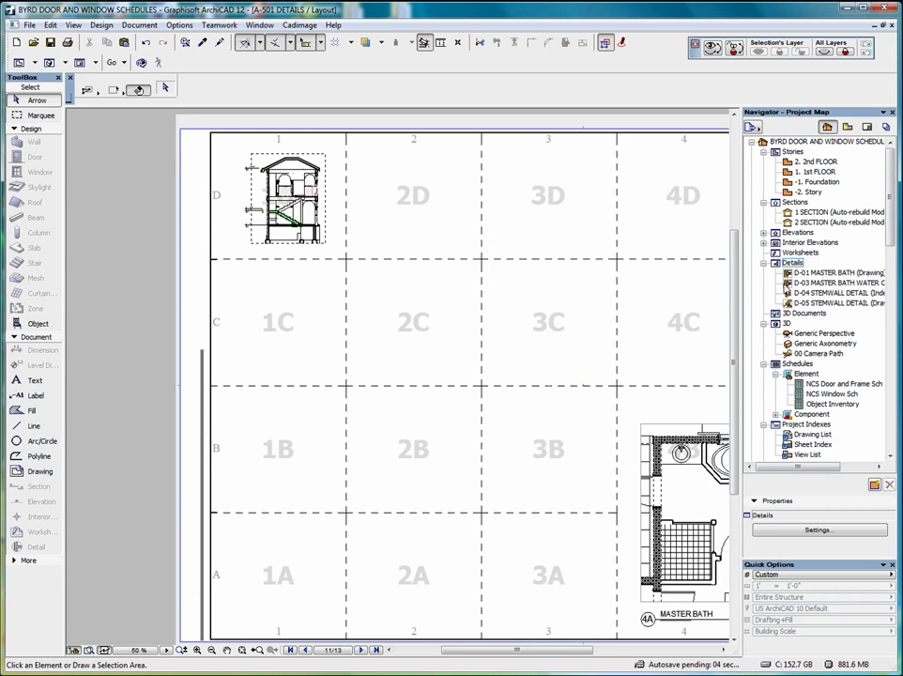
Create a new independent detail with reference ID D-06 and the name TEST.
right_click(772, 263)
left_click(790, 270)
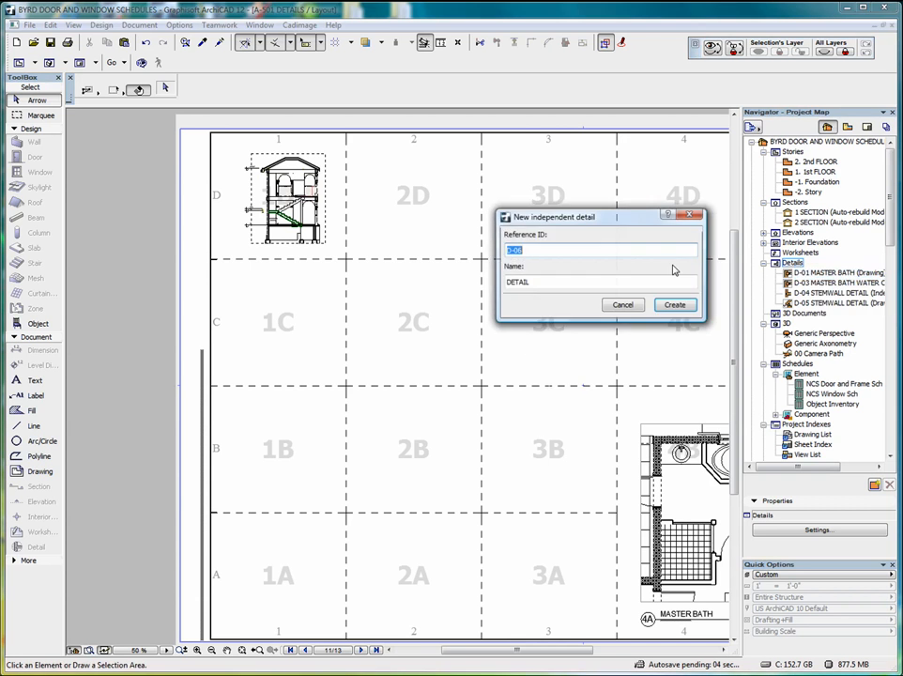
key("Tab")
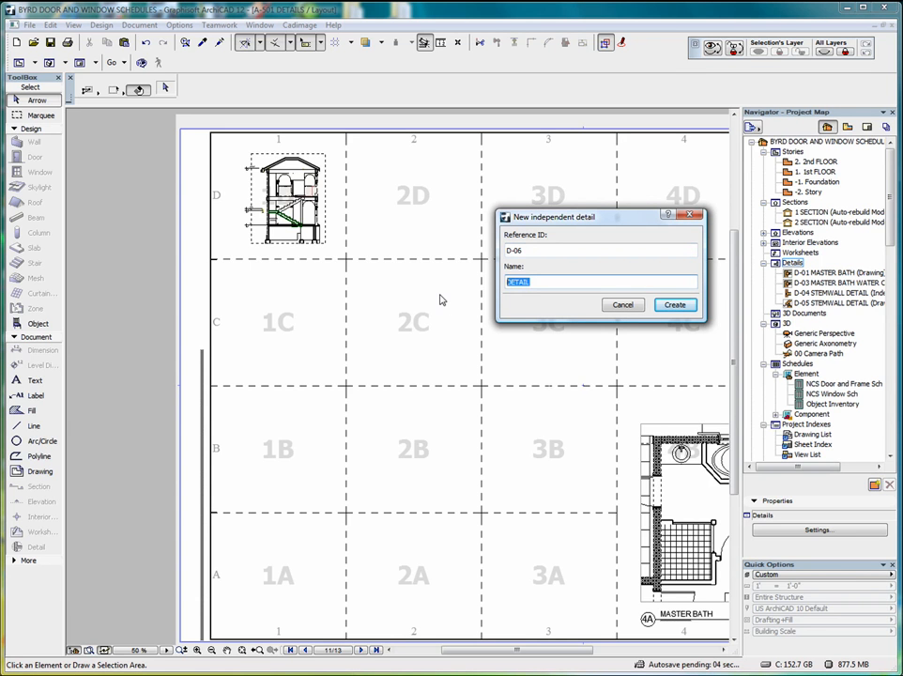
type("TES")
left_click(675, 304)
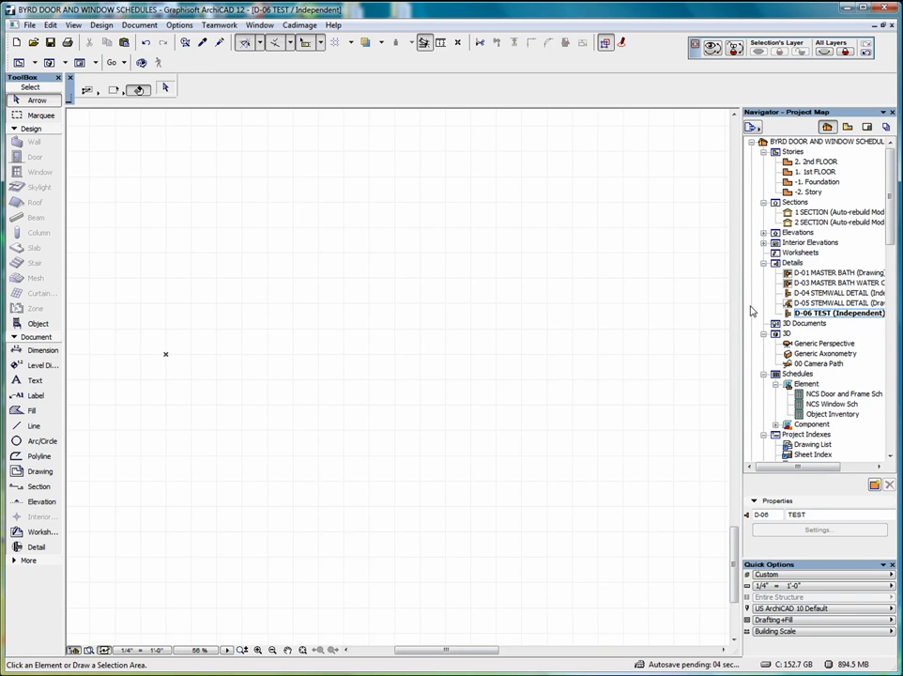
Paste the copied D05 section into detail D-06, choosing to show and unlock related layers, and drop it in place.
scroll(382, 292, "down", 2)
right_click(383, 292)
left_click(428, 300)
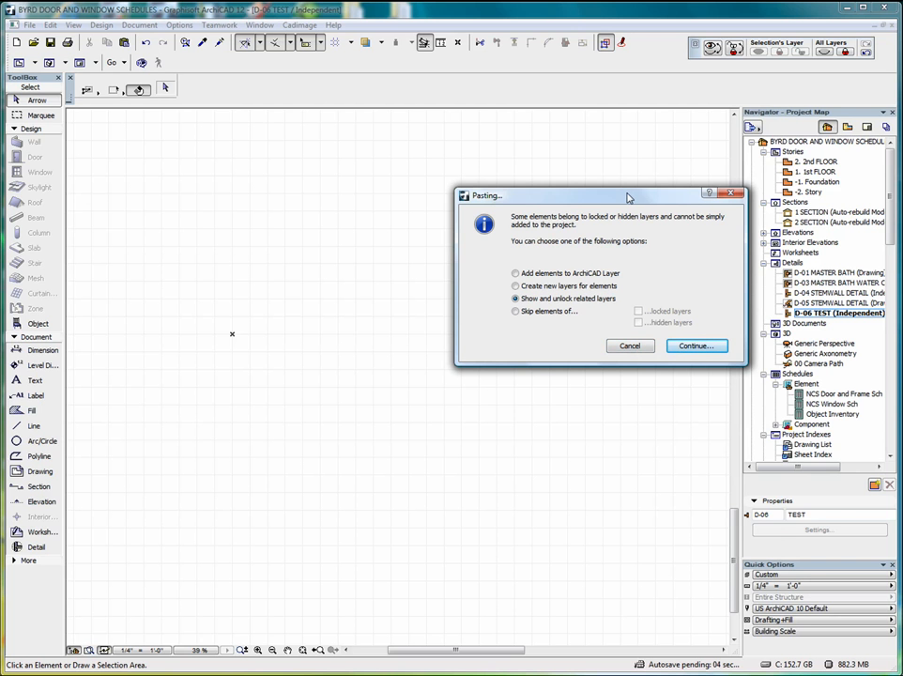
left_click_drag(628, 198, 398, 198)
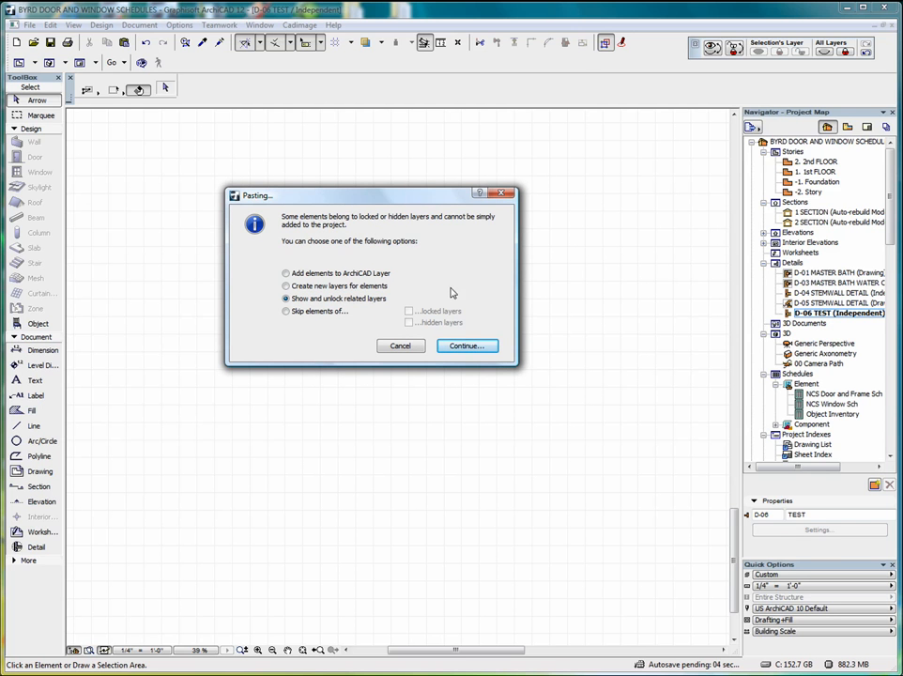
left_click(465, 349)
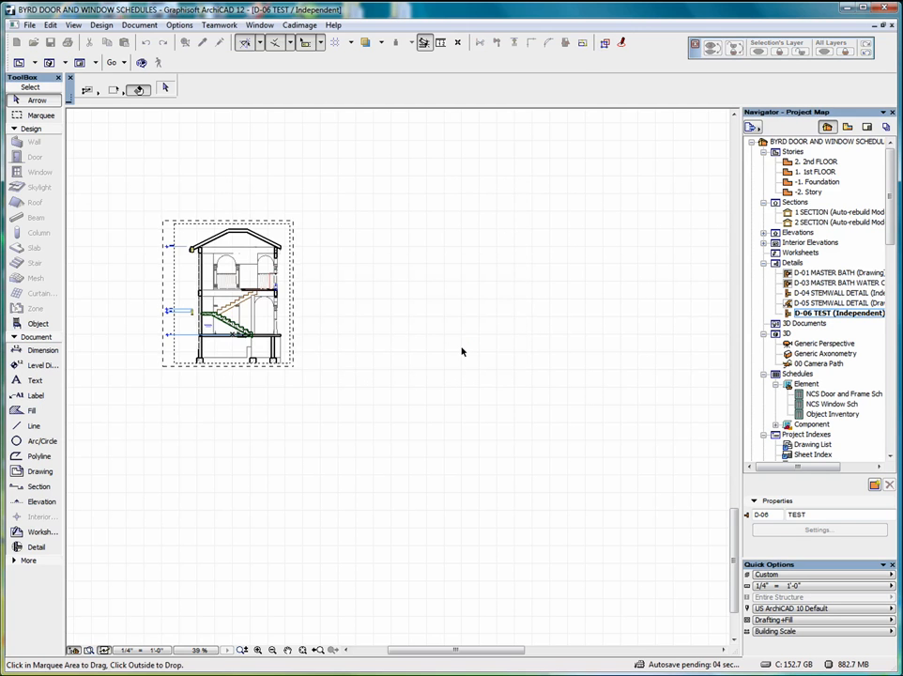
left_click(320, 238)
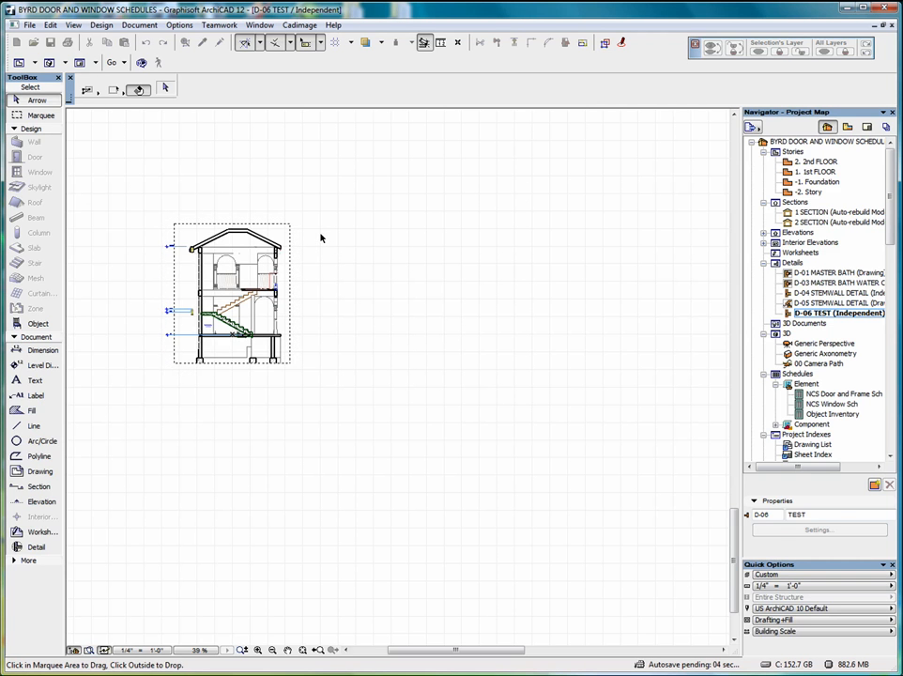
Check the layers of the roof fill, a line and the stair fill in the section pasted into D-06.
left_click(234, 235)
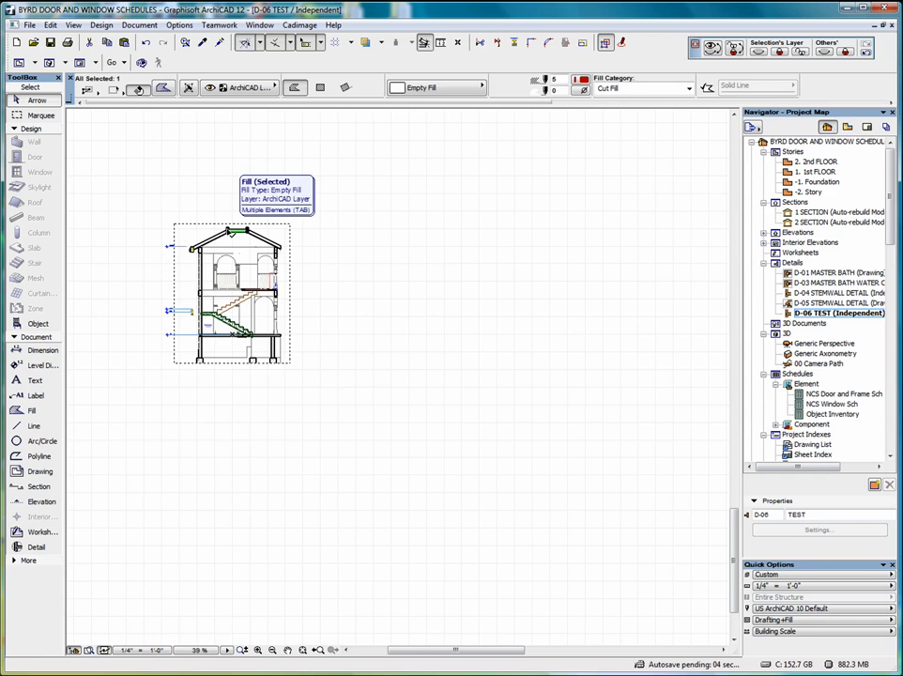
left_click(226, 317)
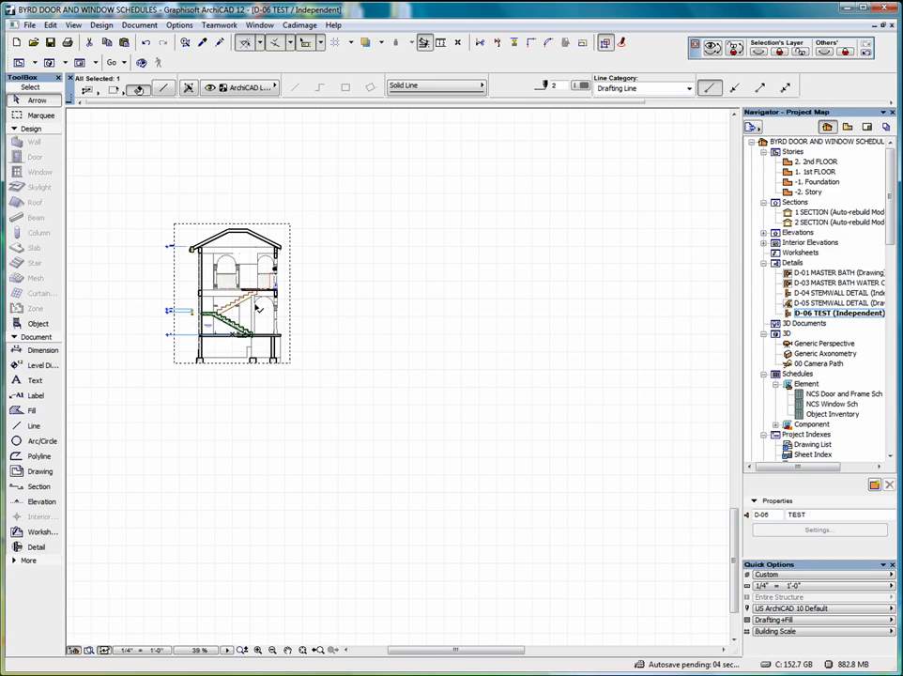
left_click(231, 322)
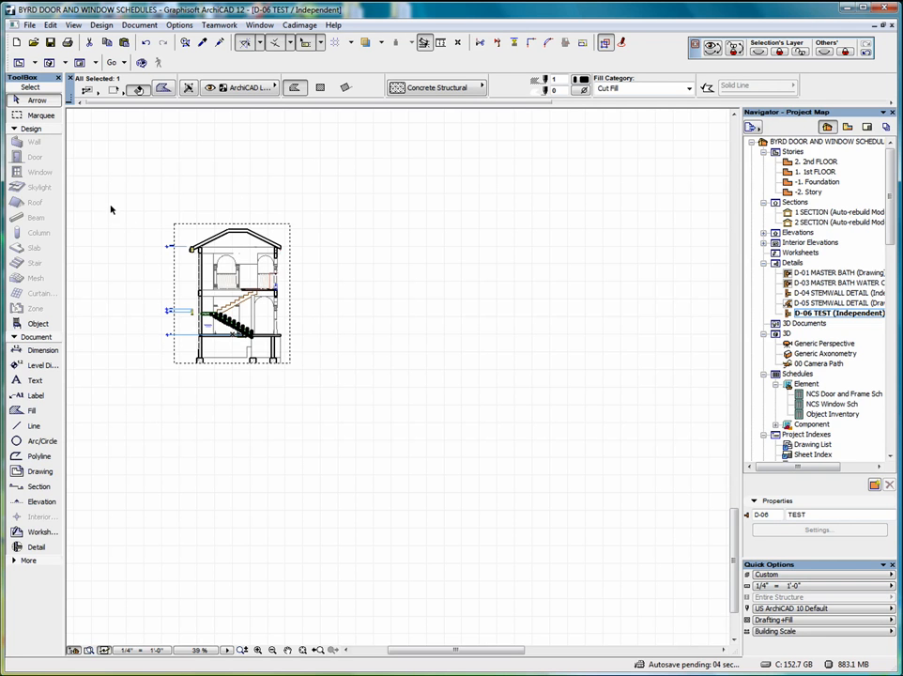
scroll(128, 232, "up", 3)
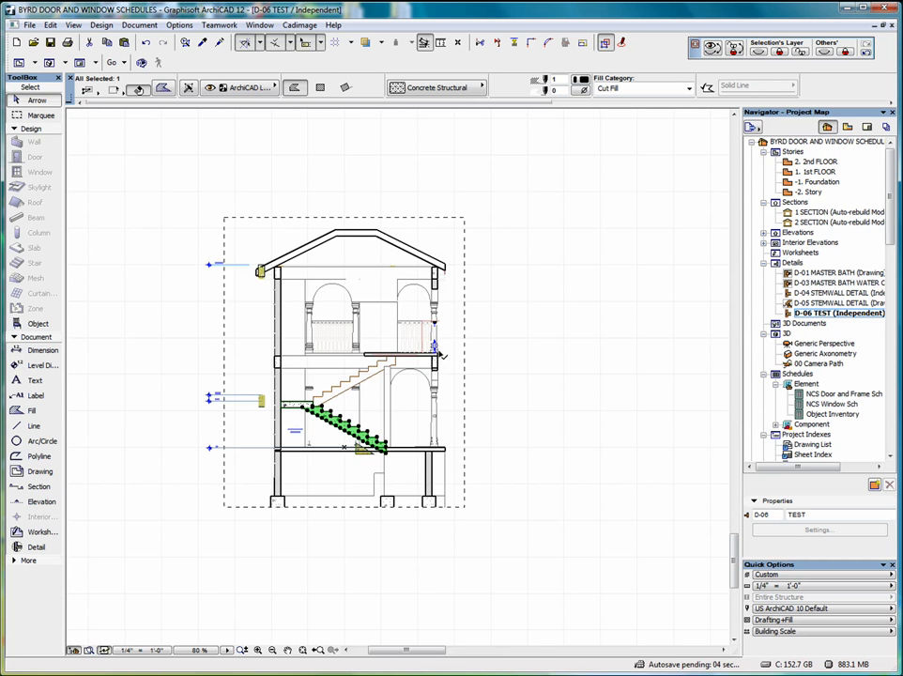
left_click(496, 381)
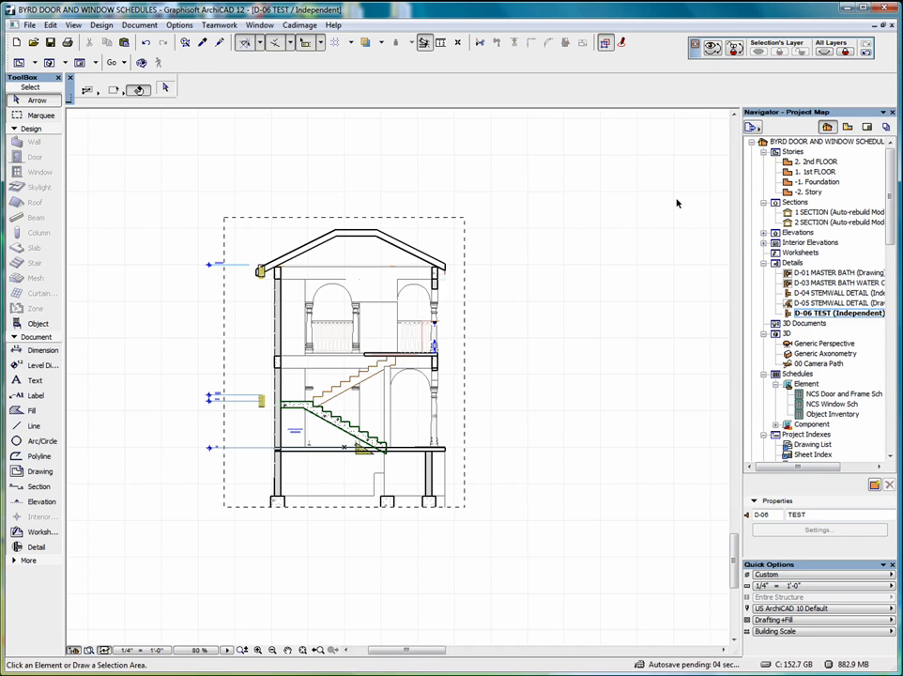
Open layout A-501 and delete all the loose elements of the section pasted in grid cell 1D.
left_click(867, 128)
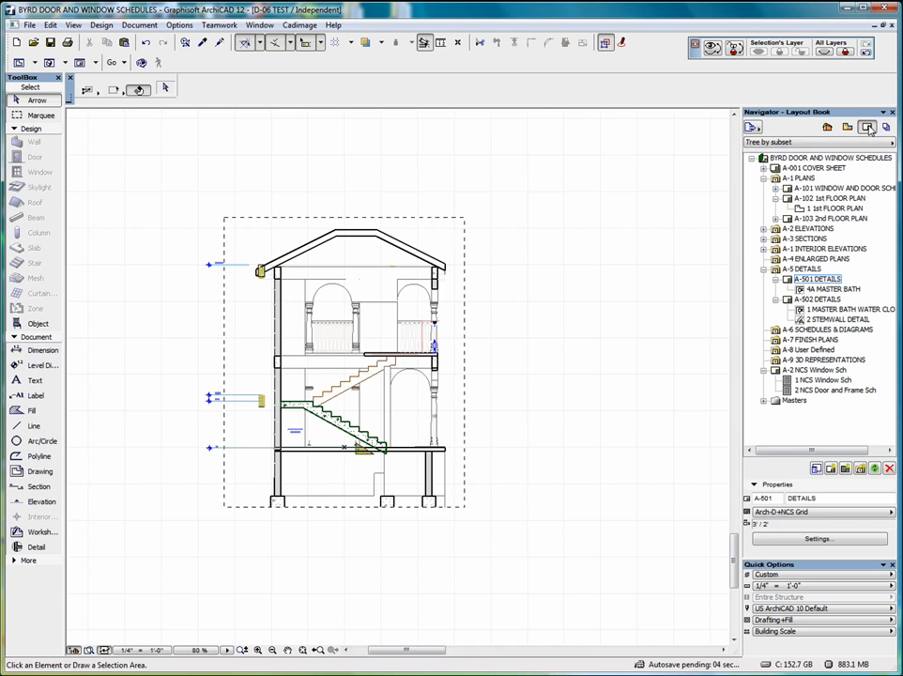
double_click(813, 281)
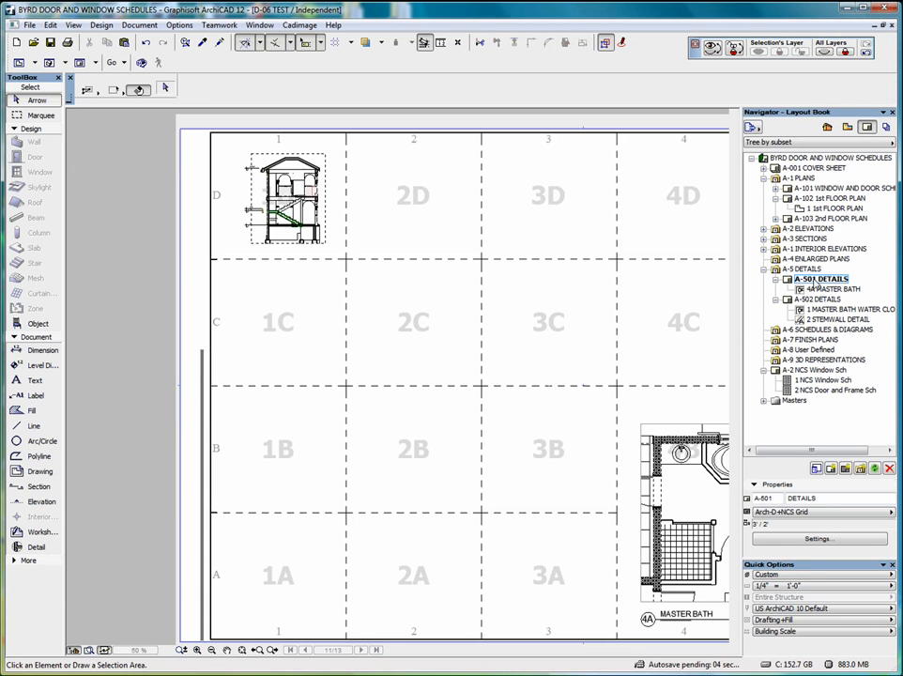
left_click(334, 219)
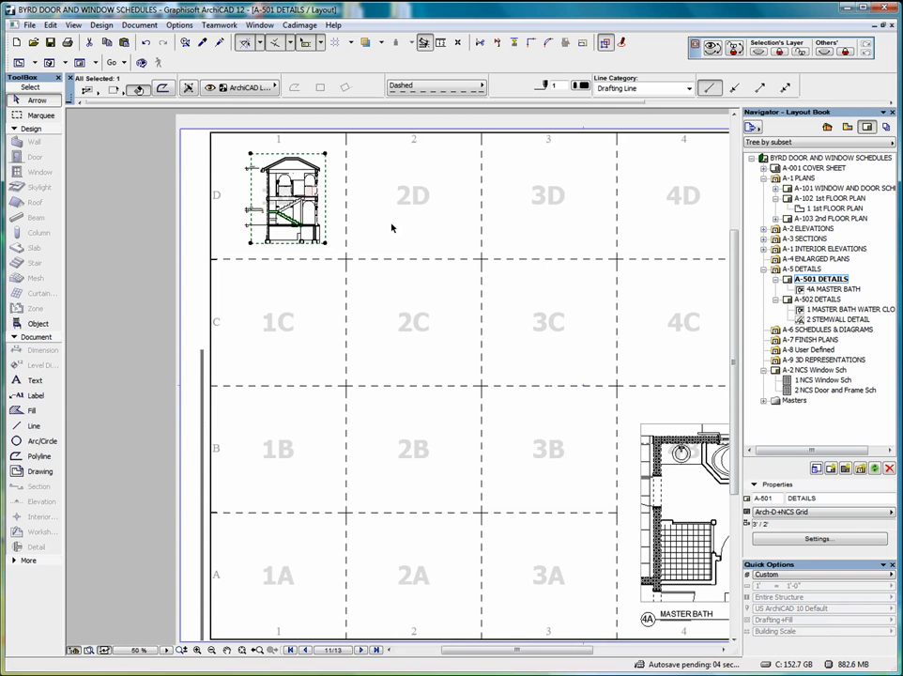
left_click(235, 147)
left_click(233, 164)
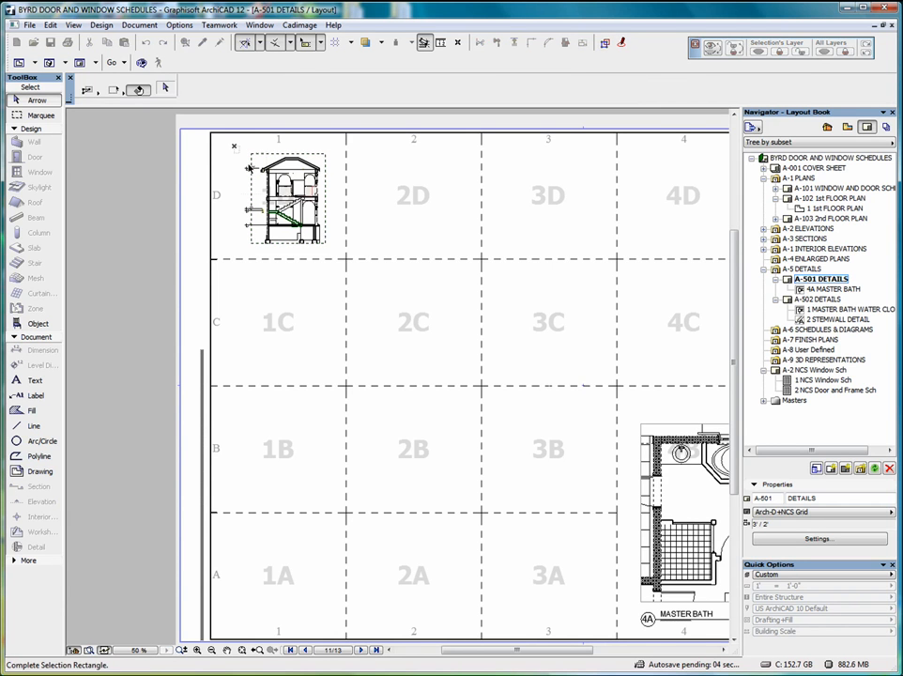
left_click(339, 248)
right_click(387, 212)
left_click(419, 297)
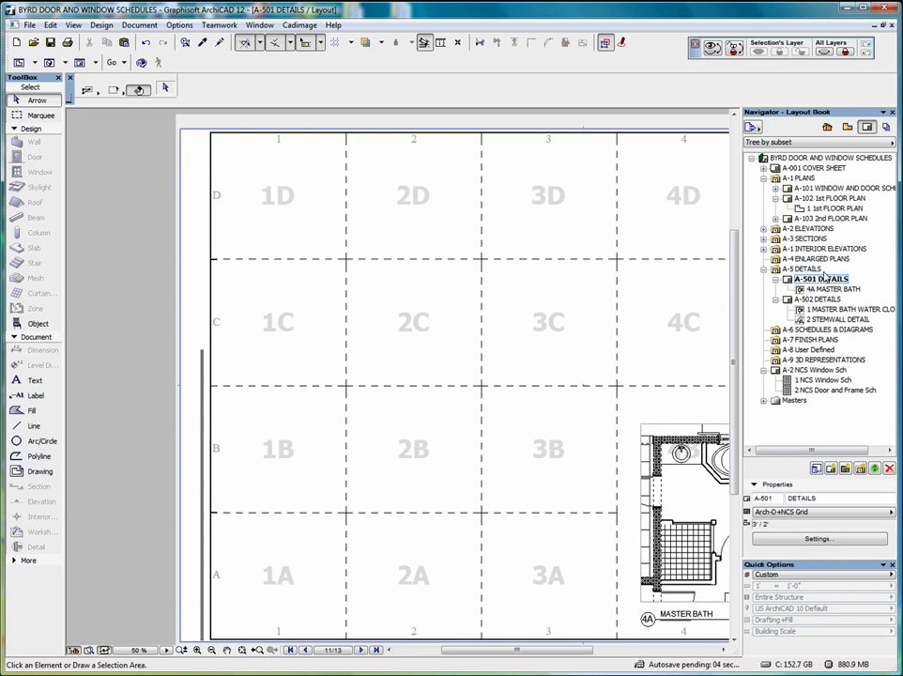
Place the independent detail D-06 TEST as a drawing on layout A-501.
left_click(828, 128)
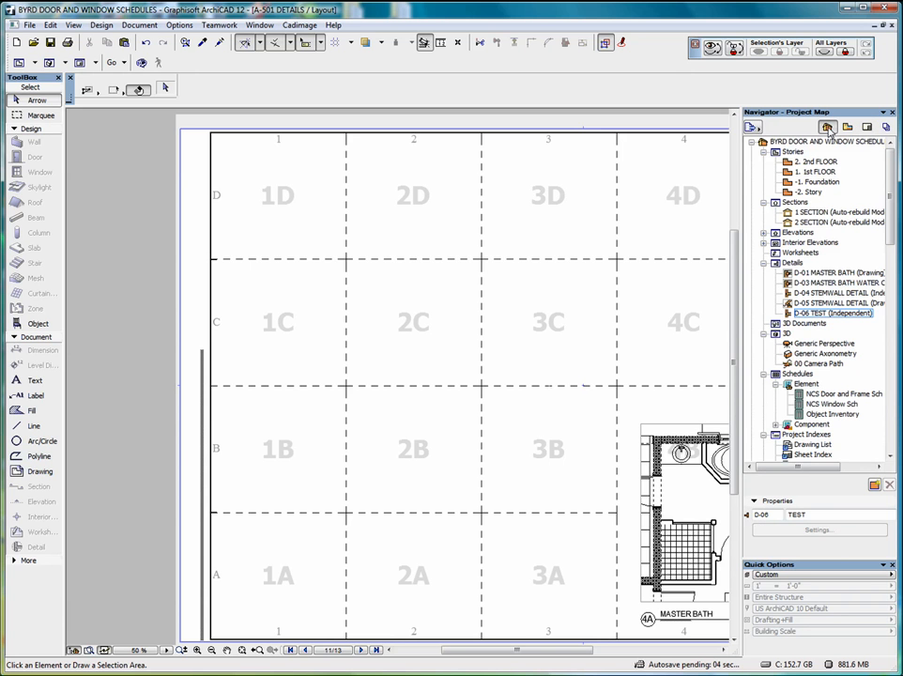
left_click(805, 316)
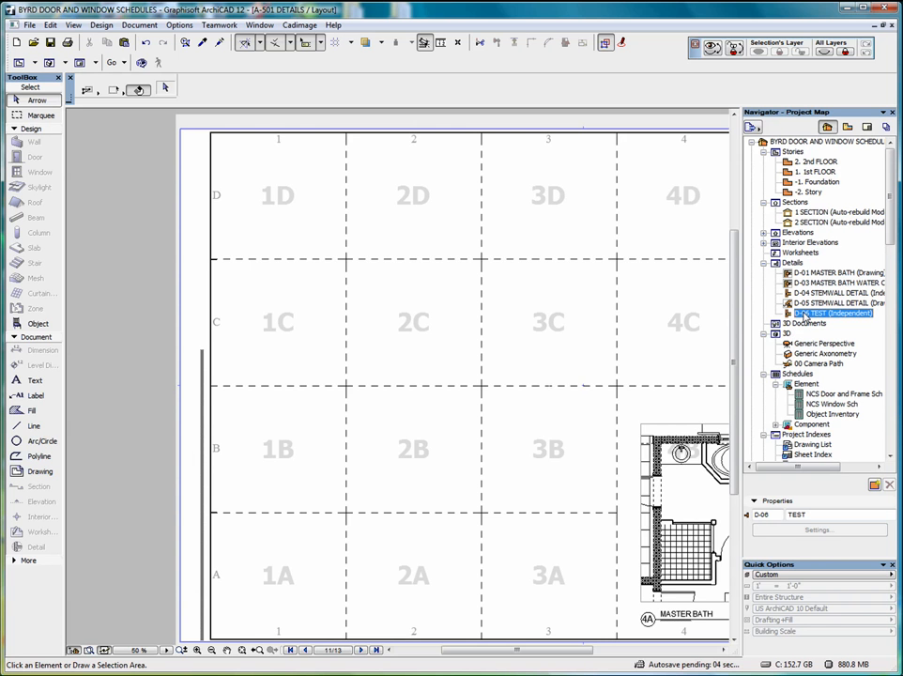
left_click_drag(805, 315, 253, 238)
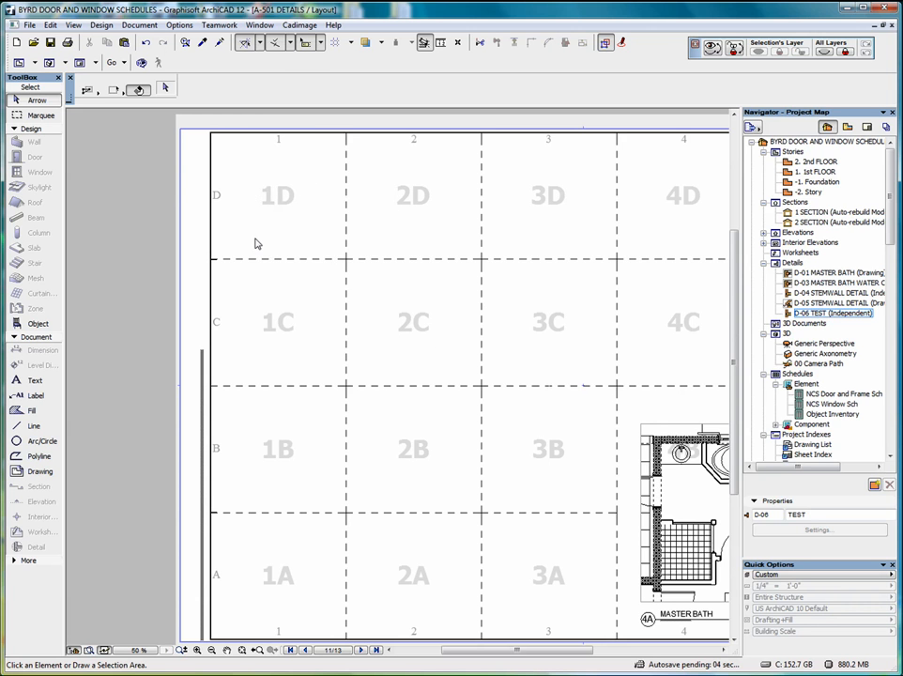
scroll(354, 248, "down", 2)
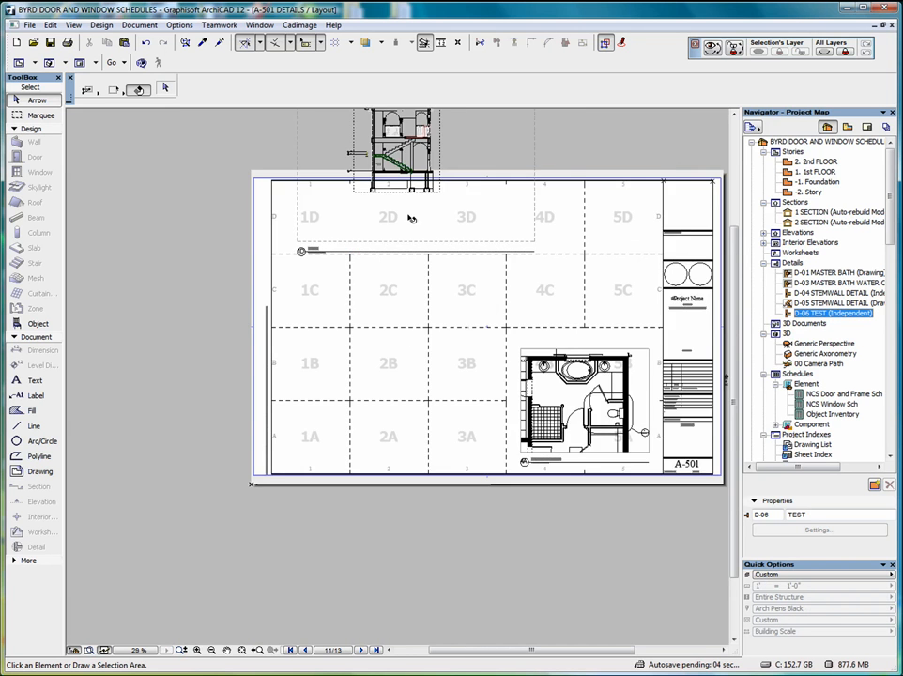
scroll(401, 209, "down", 2)
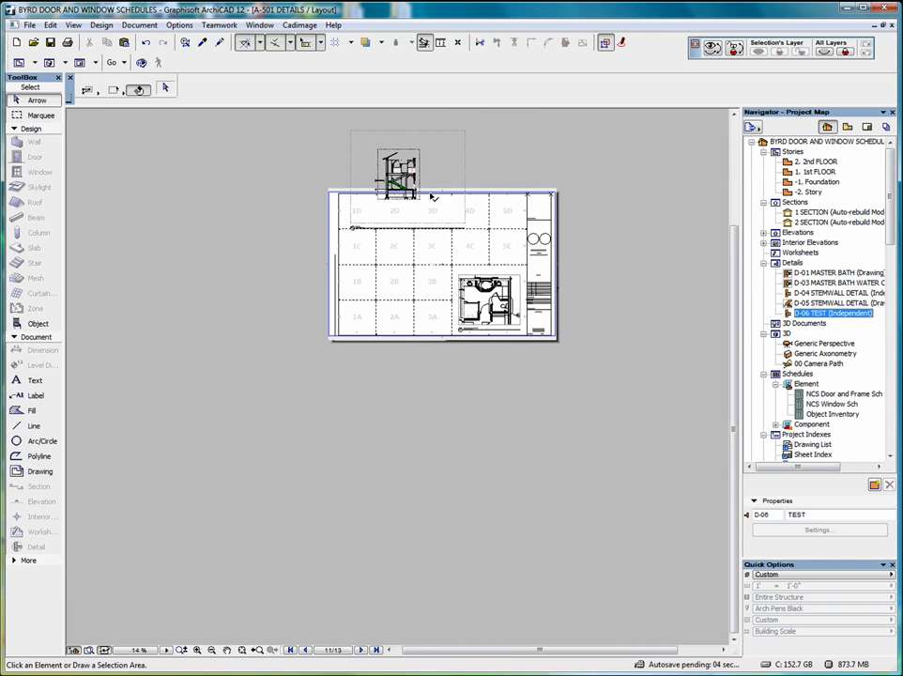
Set the placed TEST drawing's frame behavior to Fit Frame to drawing.
left_click(464, 134)
right_click(503, 148)
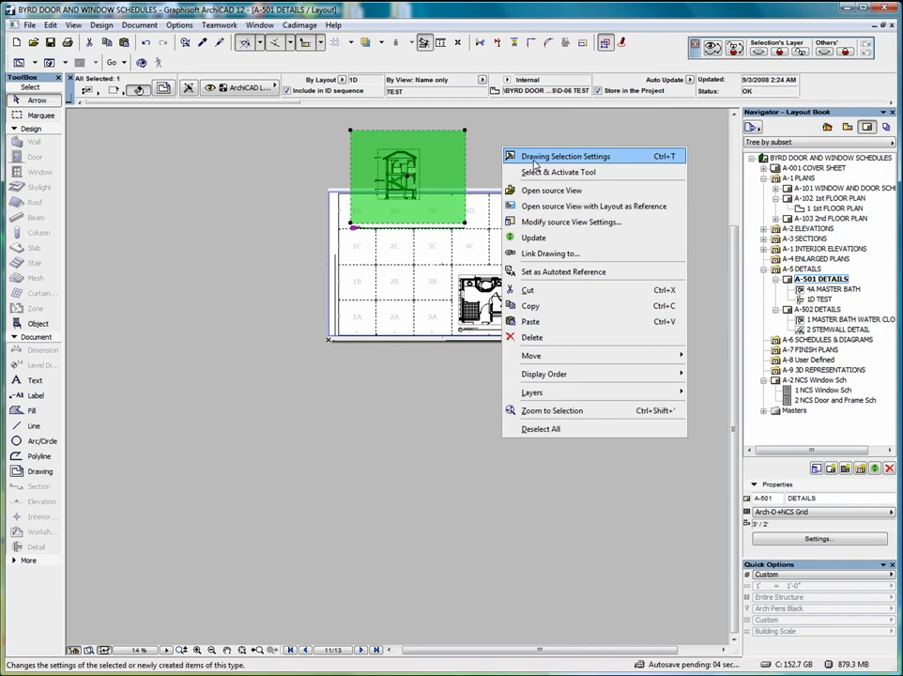
left_click(542, 158)
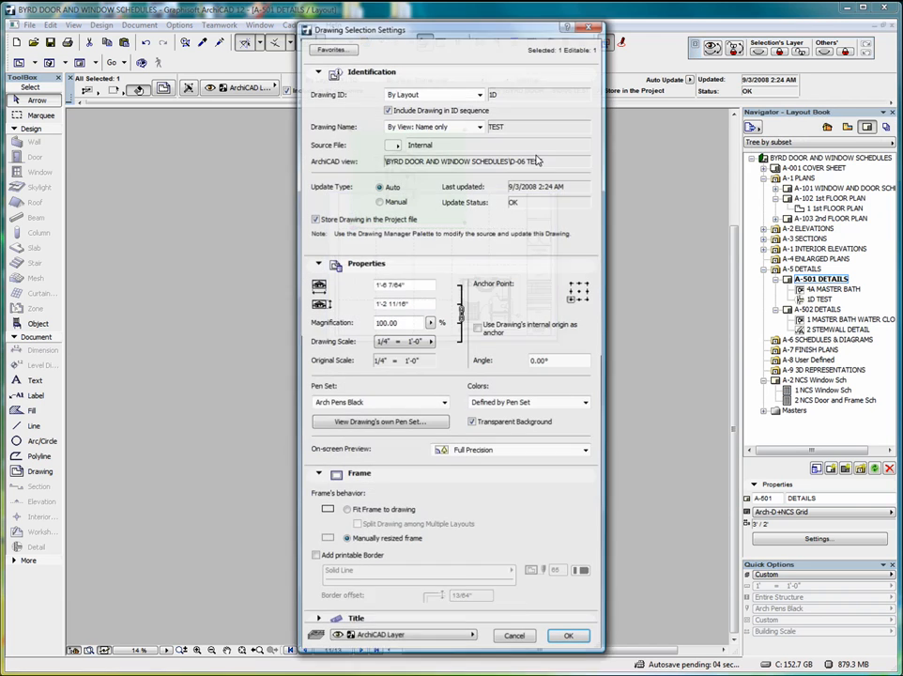
left_click(346, 511)
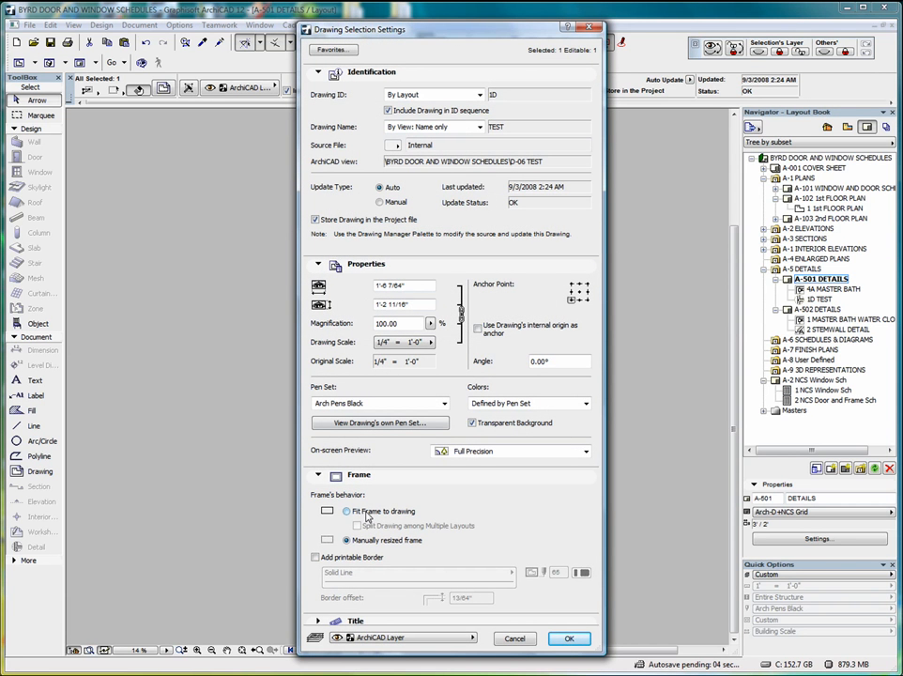
left_click(569, 639)
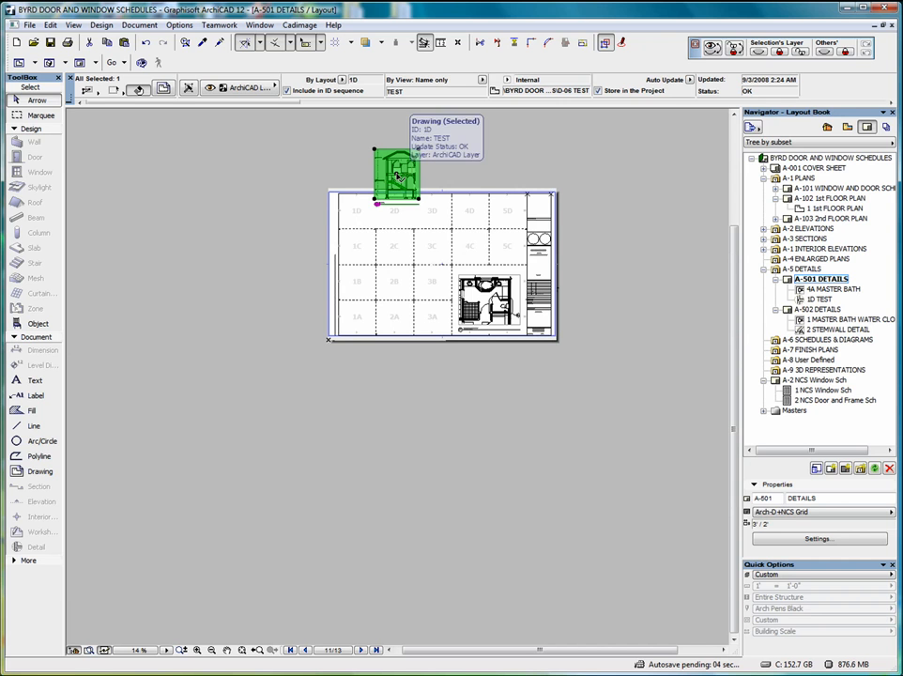
Move the TEST drawing down onto the sheet so it spans grid cells 1D, 2D, 1C and 2C.
left_click(398, 174)
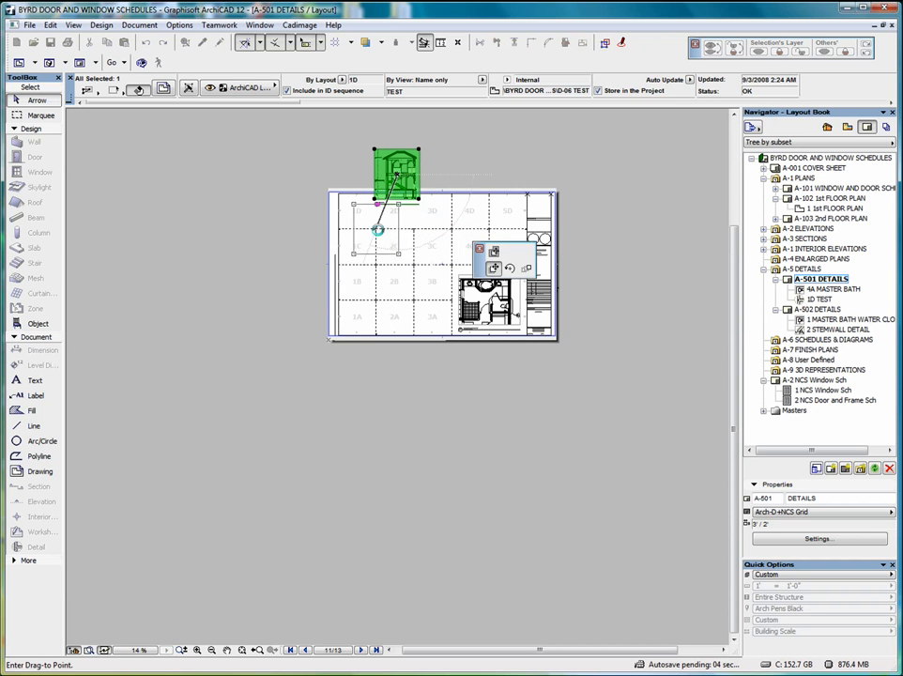
left_click(377, 229)
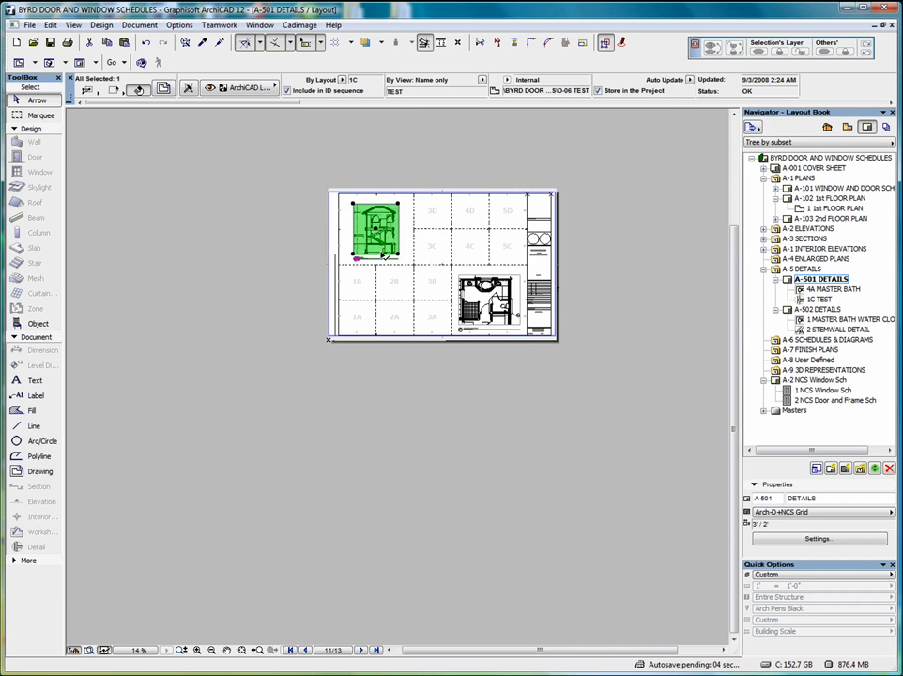
left_click(241, 650)
scroll(172, 262, "up", 3)
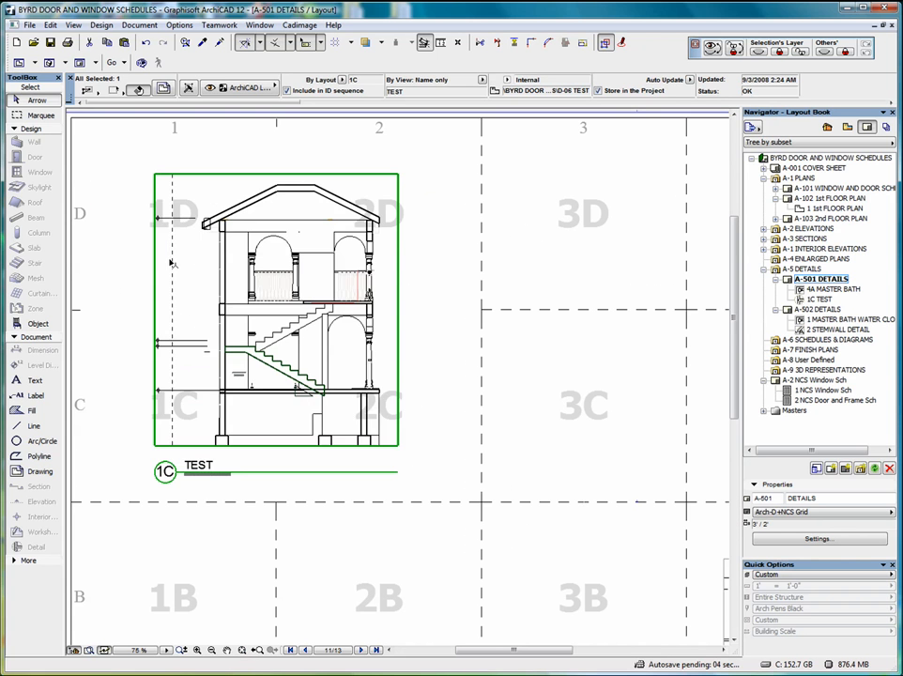
left_click(437, 203)
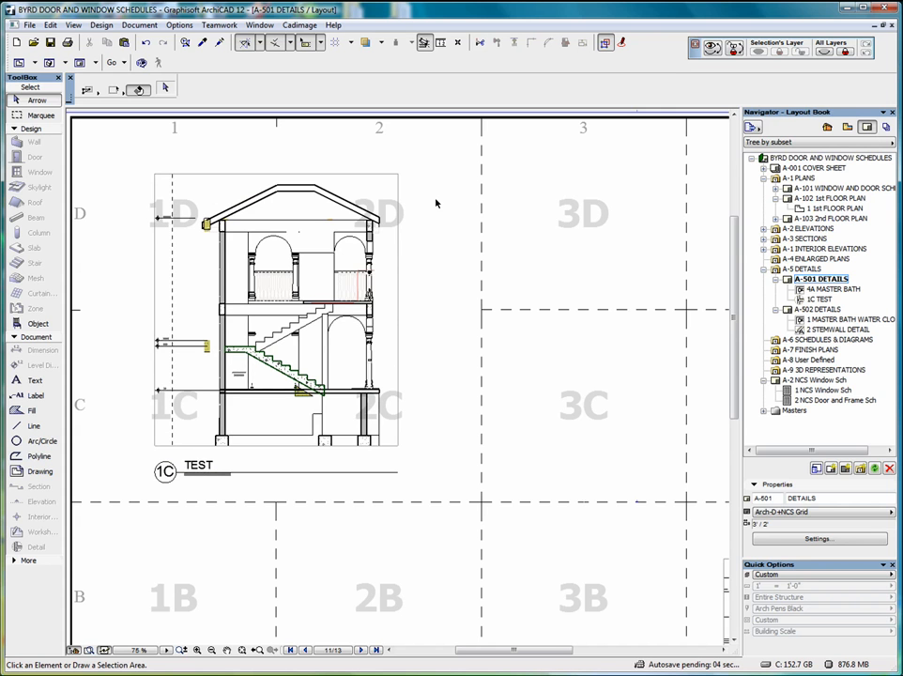
Open detail D-06 TEST and move the upper-storey left wall fill about 2'-11" outward, clear of the building.
scroll(435, 199, "down", 1)
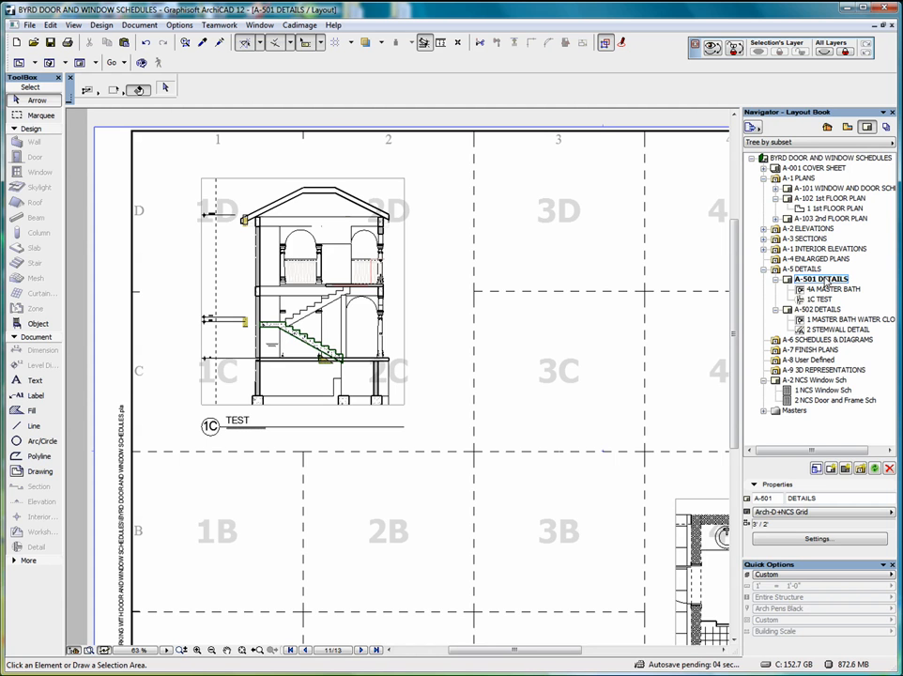
left_click(828, 128)
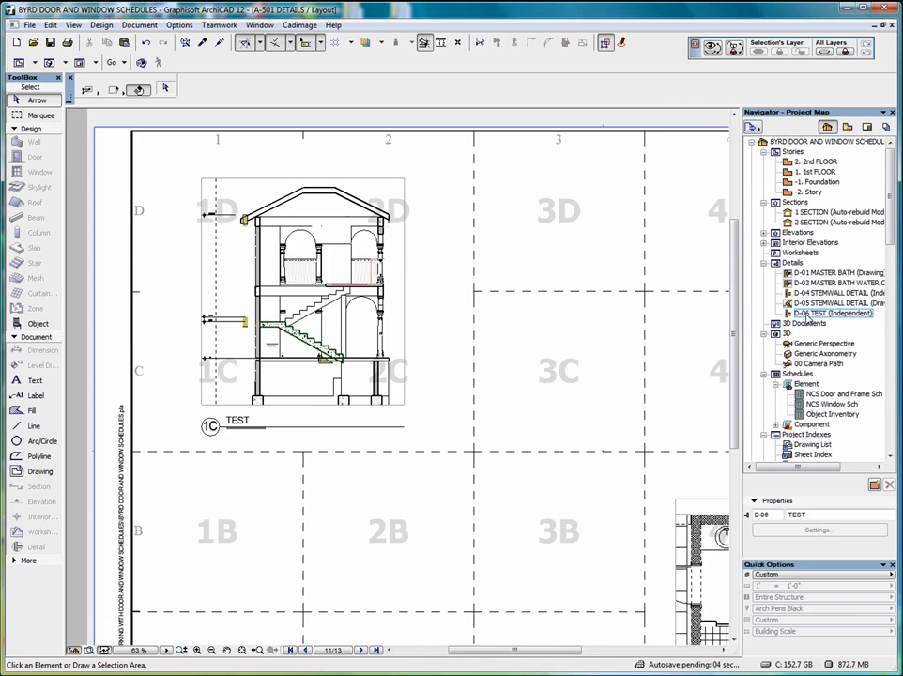
double_click(806, 315)
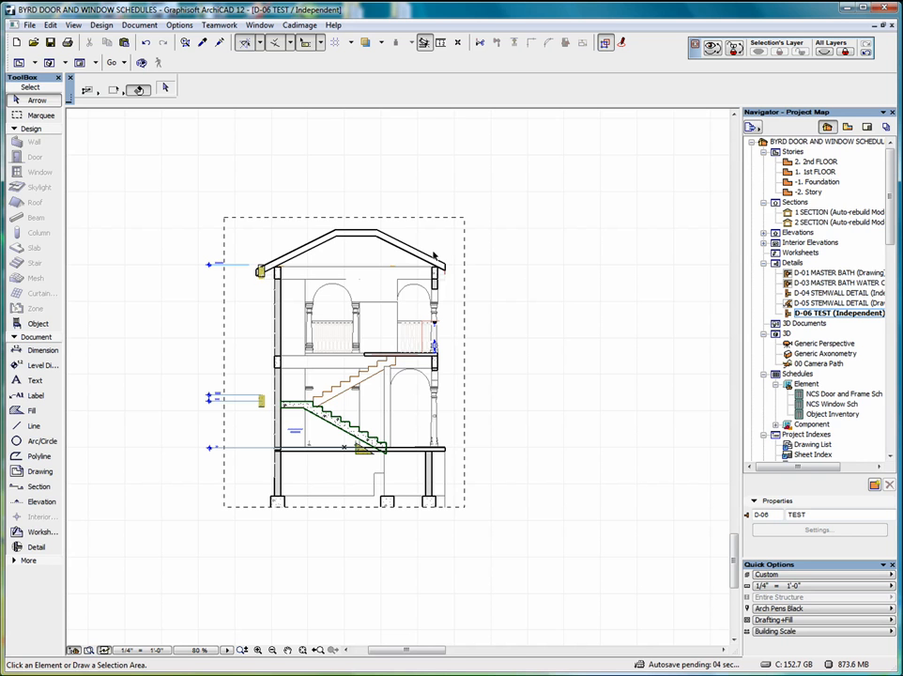
scroll(264, 389, "up", 3)
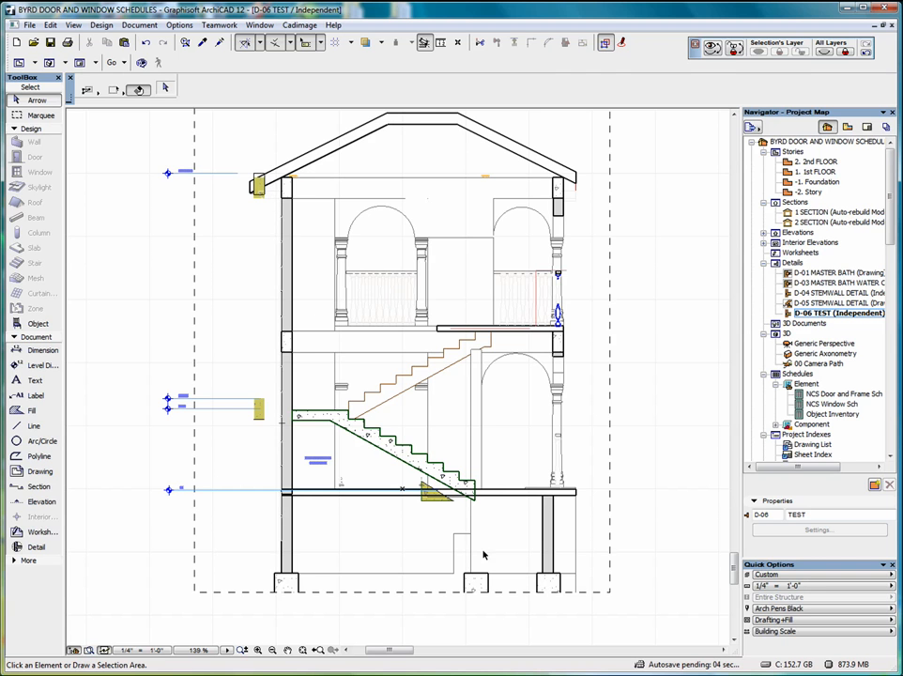
left_click(286, 333)
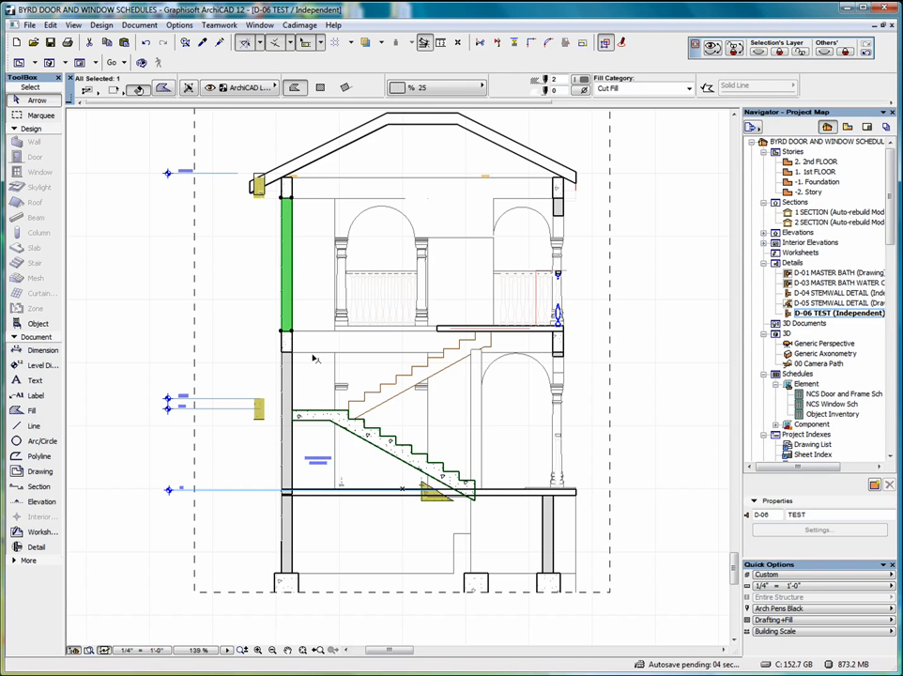
left_click(283, 253)
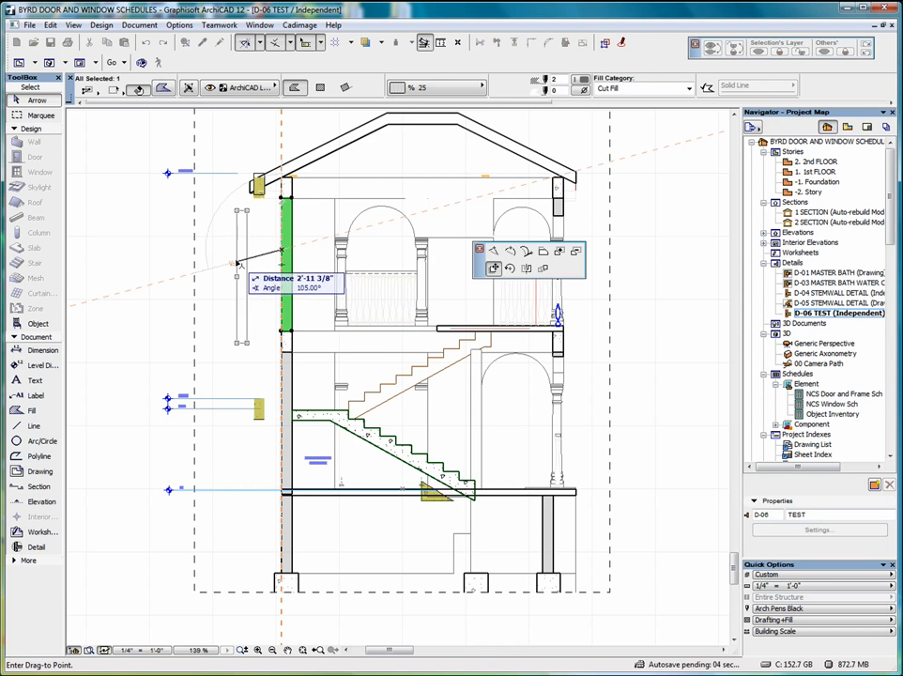
left_click(237, 263)
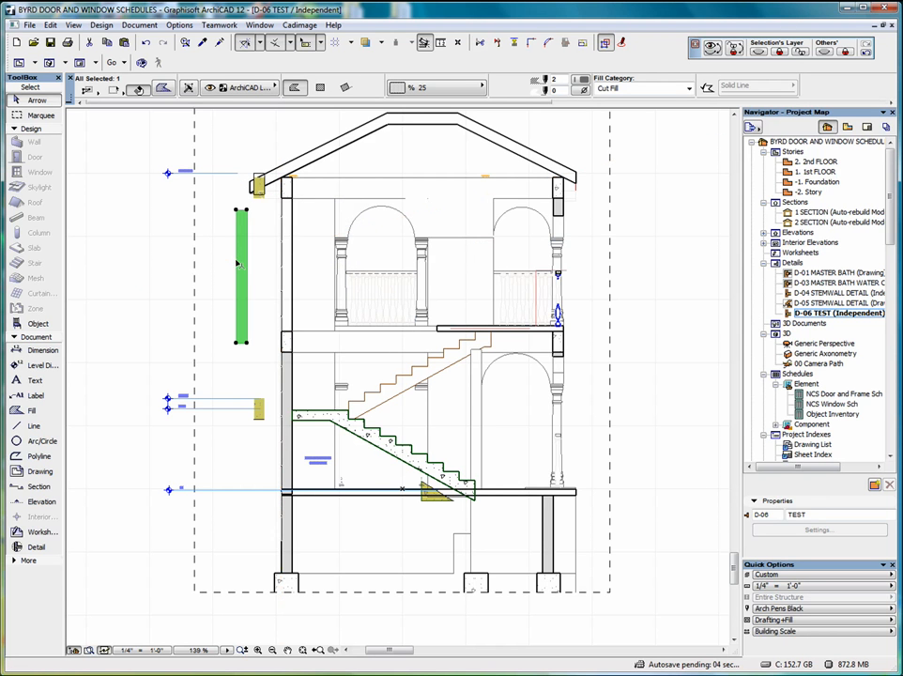
left_click(592, 262)
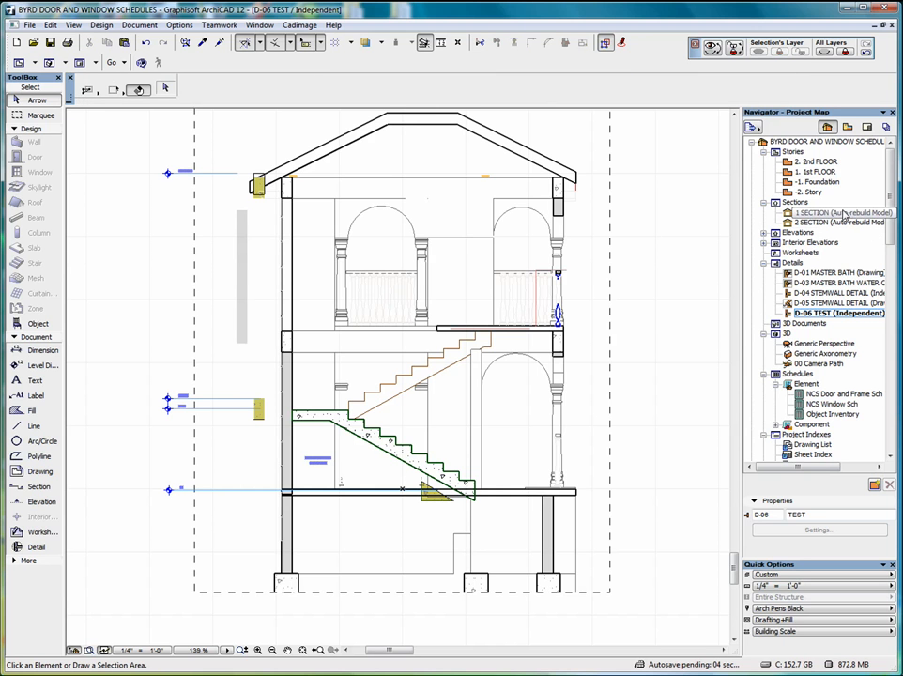
Return to layout A-501 and check whether the placed TEST drawing reflects the moved wall fill.
left_click(866, 127)
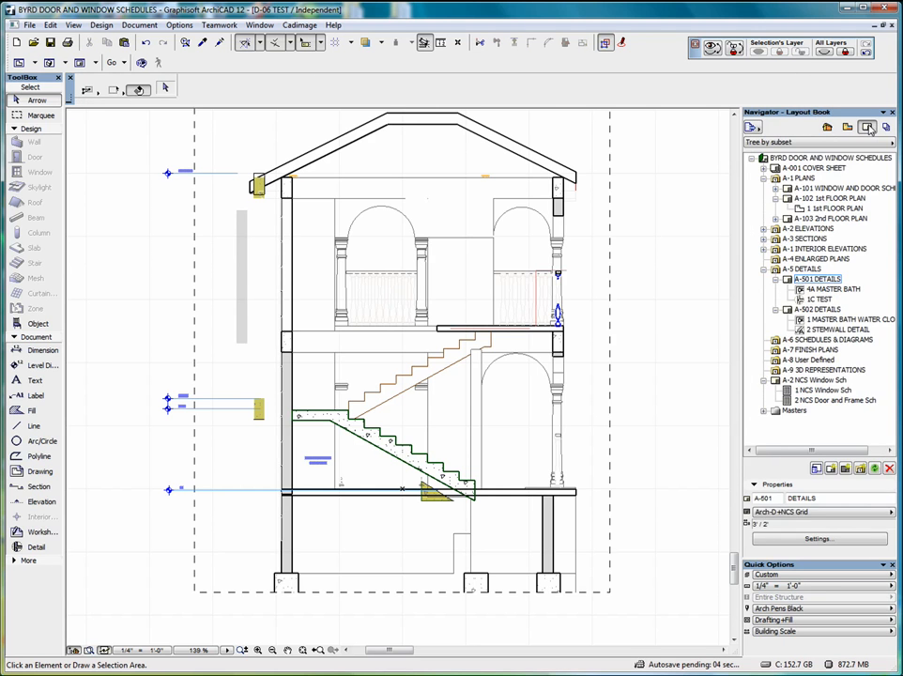
double_click(818, 280)
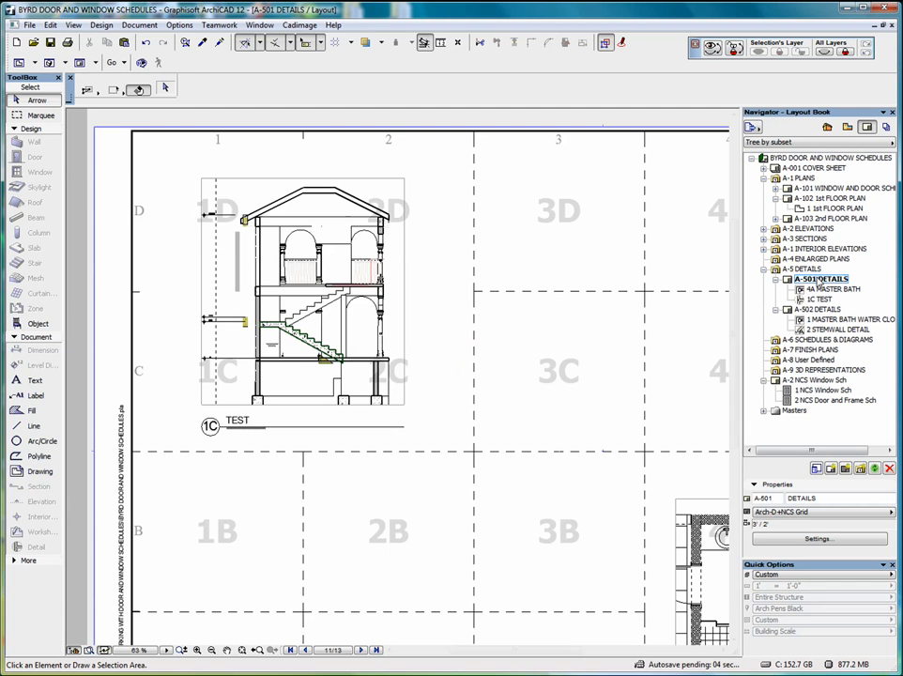
scroll(236, 261, "up", 3)
left_click(245, 246)
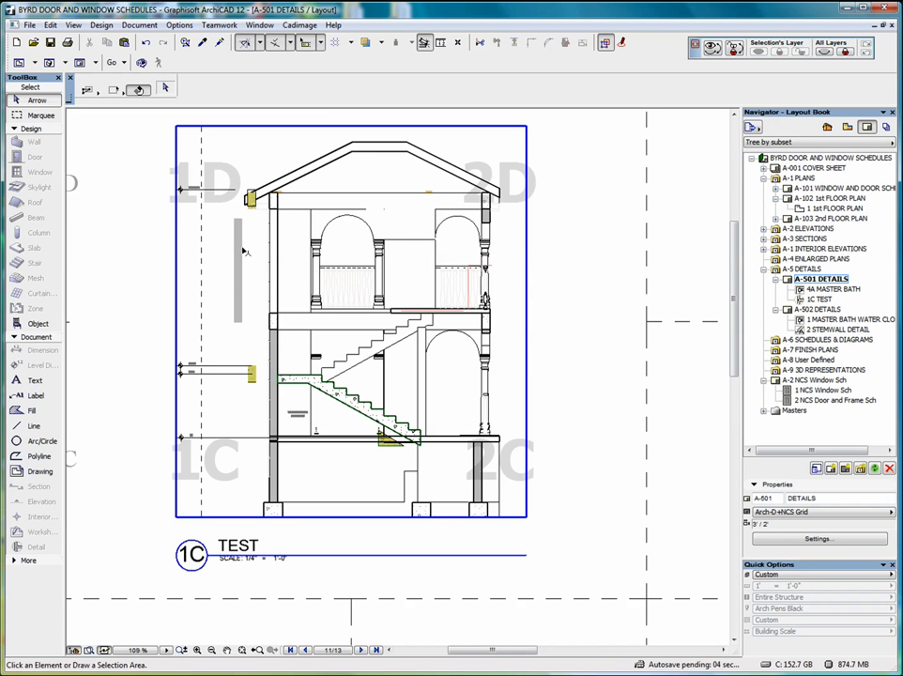
left_click(530, 335)
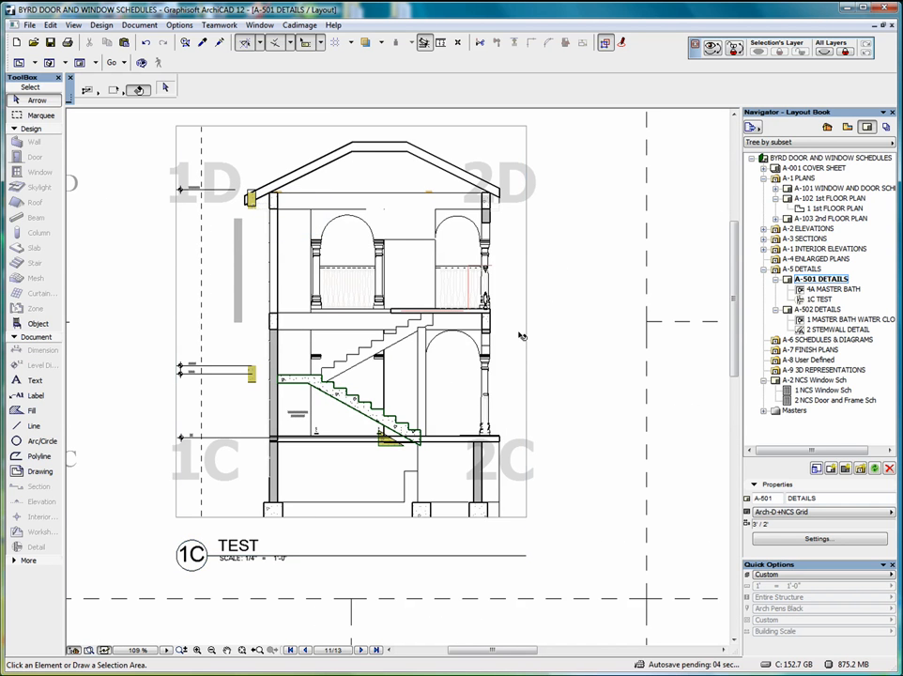
left_click(521, 335)
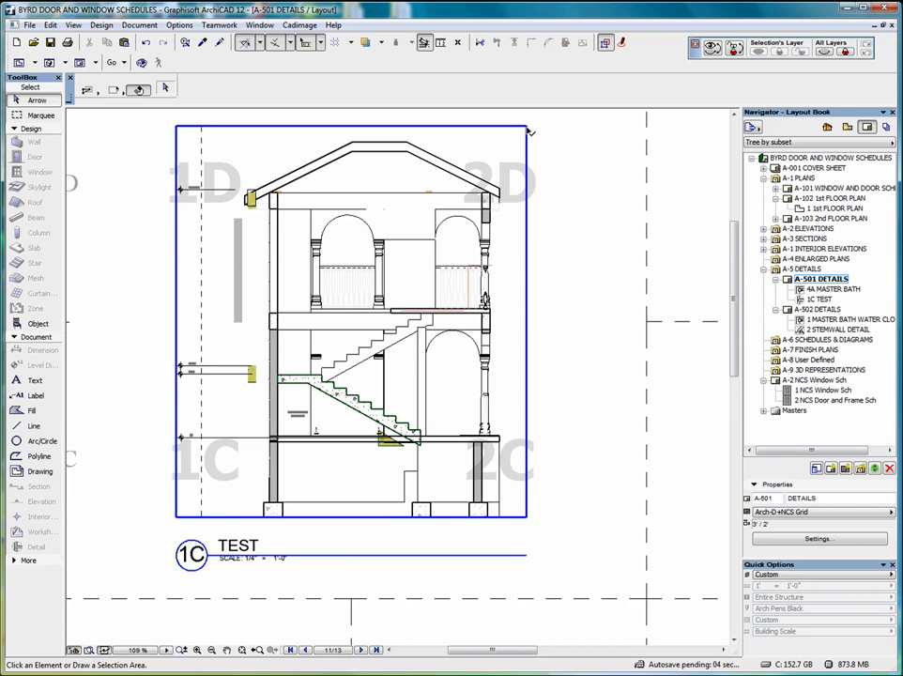
left_click(569, 209)
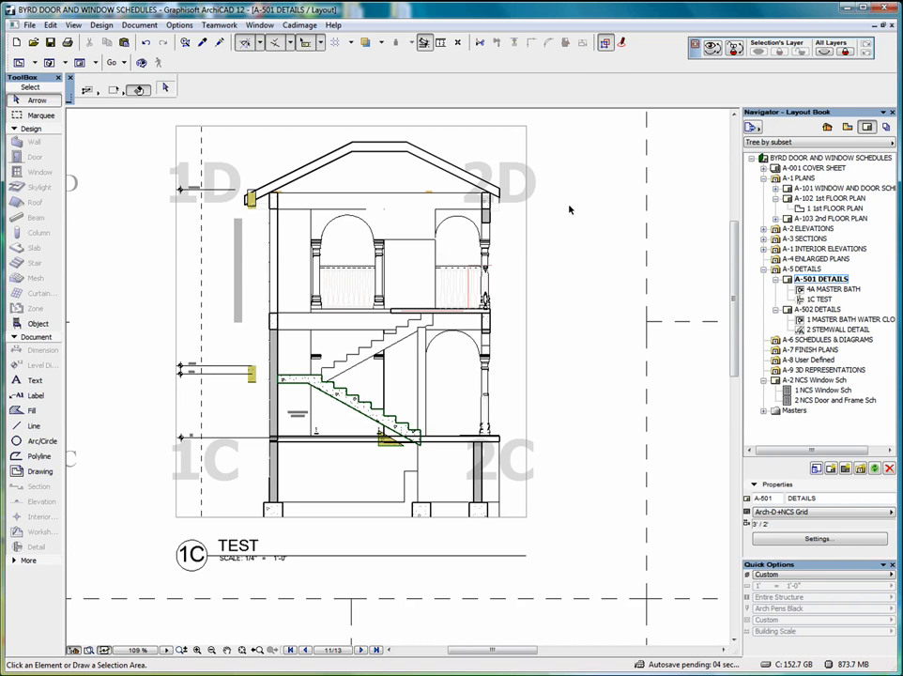
left_click(569, 209)
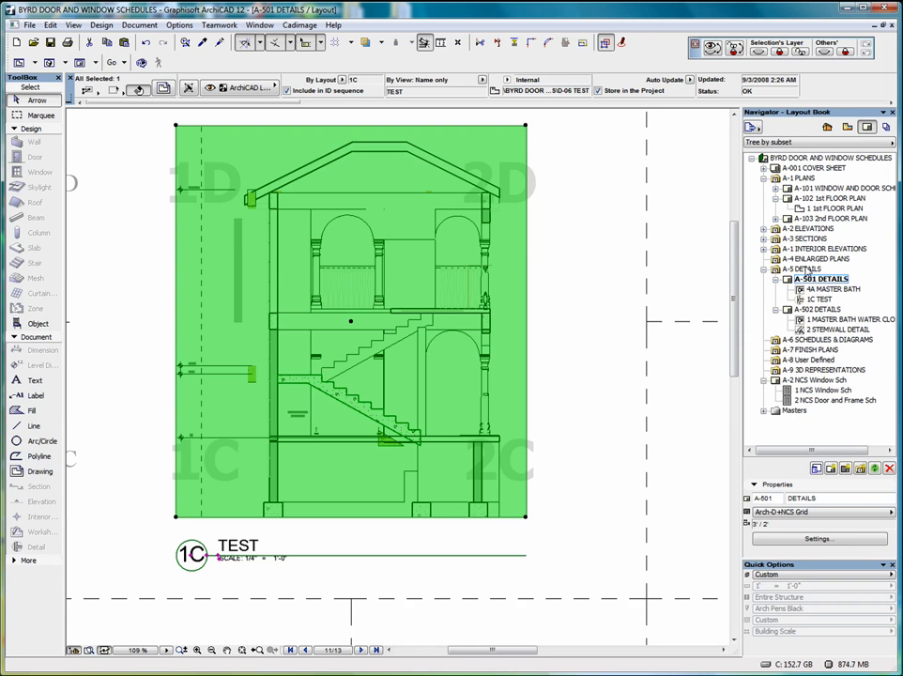
Create a new layout named DWG in the A-5 DETAILS subset, using the Arch-D master layout.
right_click(805, 269)
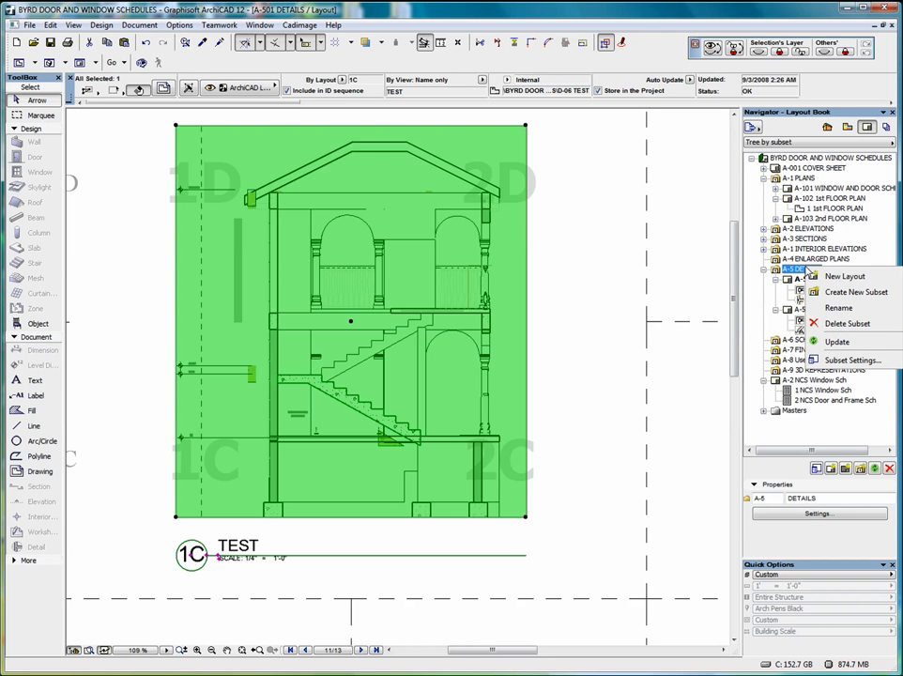
left_click(848, 277)
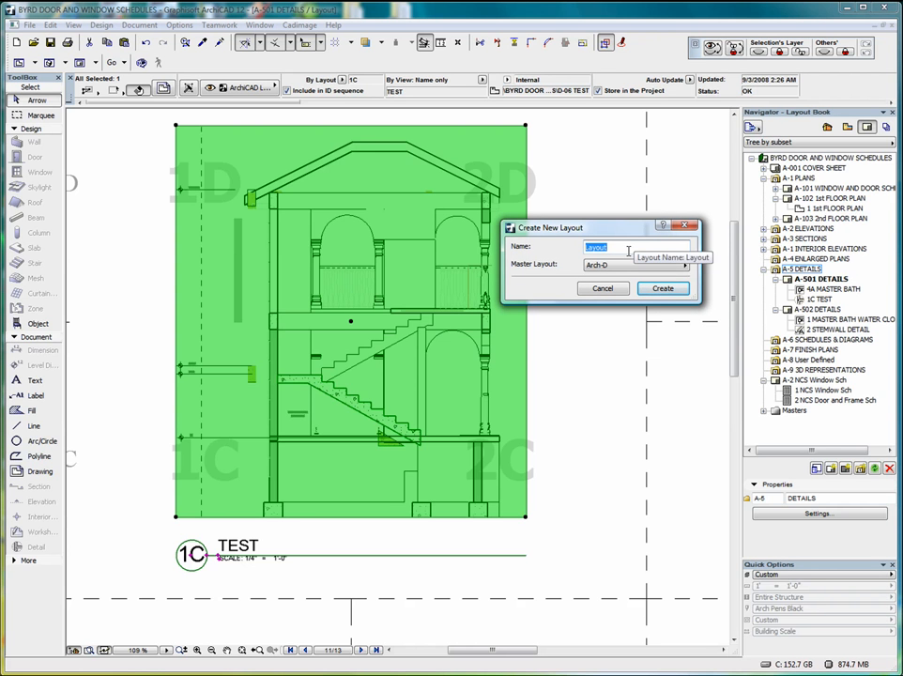
type("DWG")
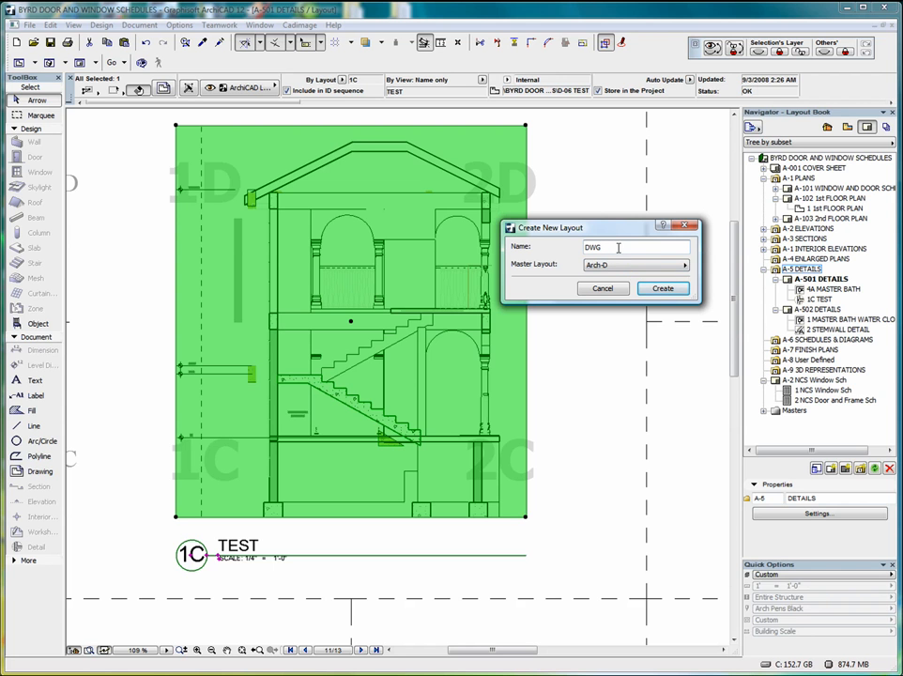
left_click(663, 288)
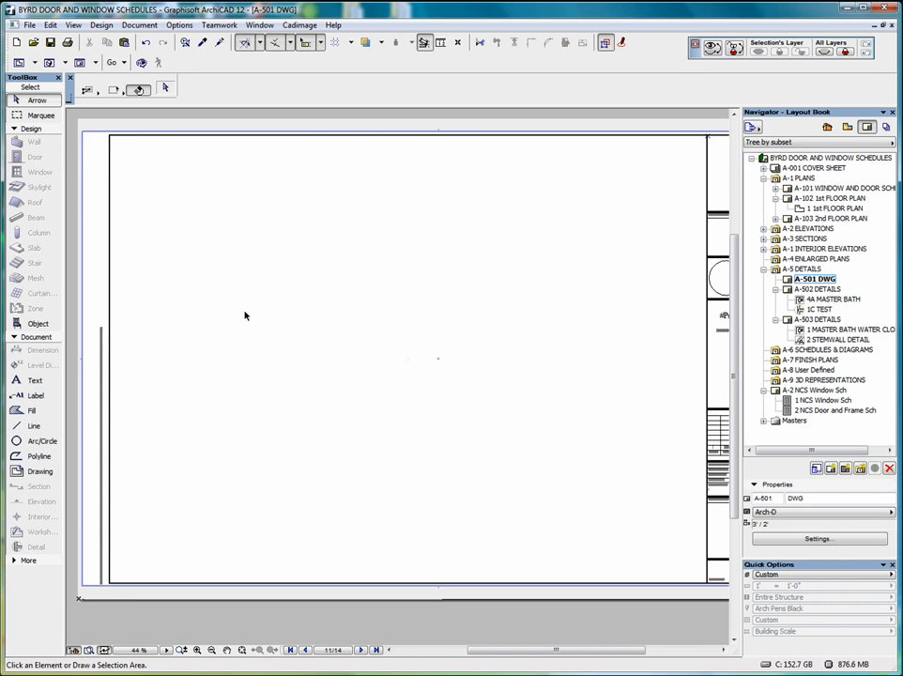
left_click(30, 27)
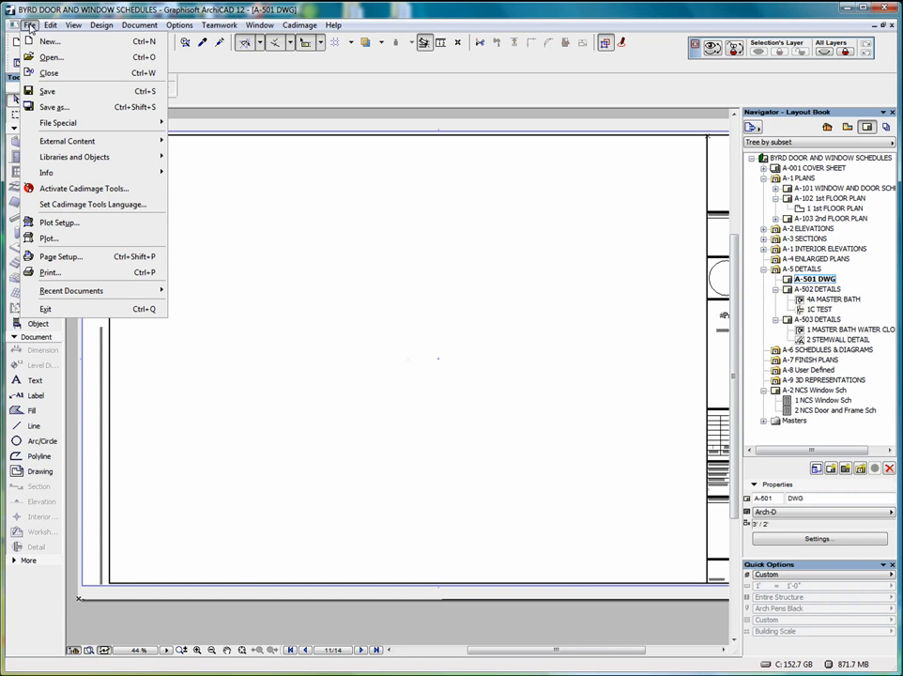
mouse_move(91, 129)
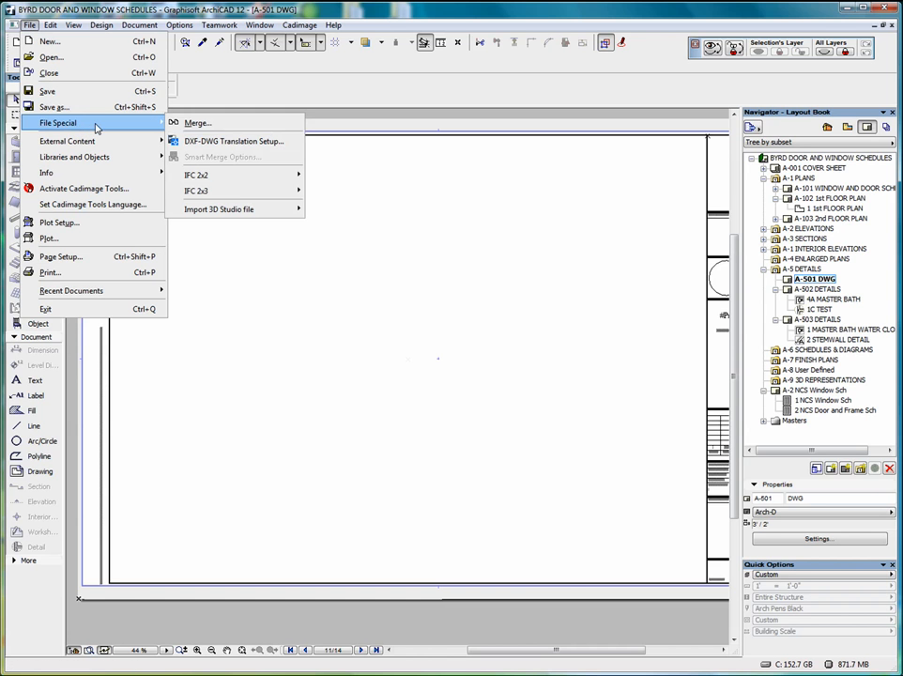
left_click(240, 125)
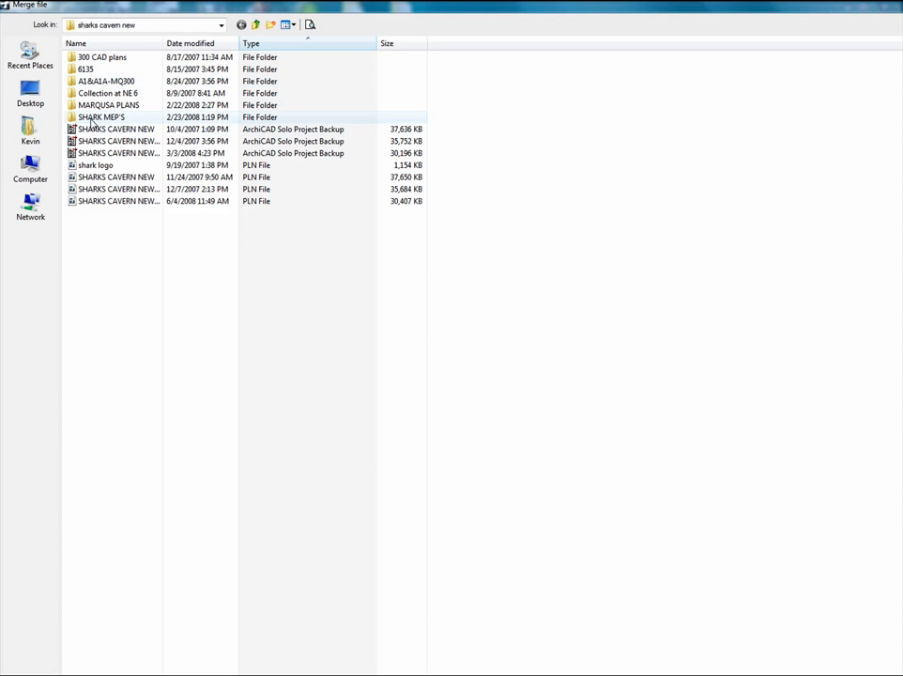
left_click(49, 162)
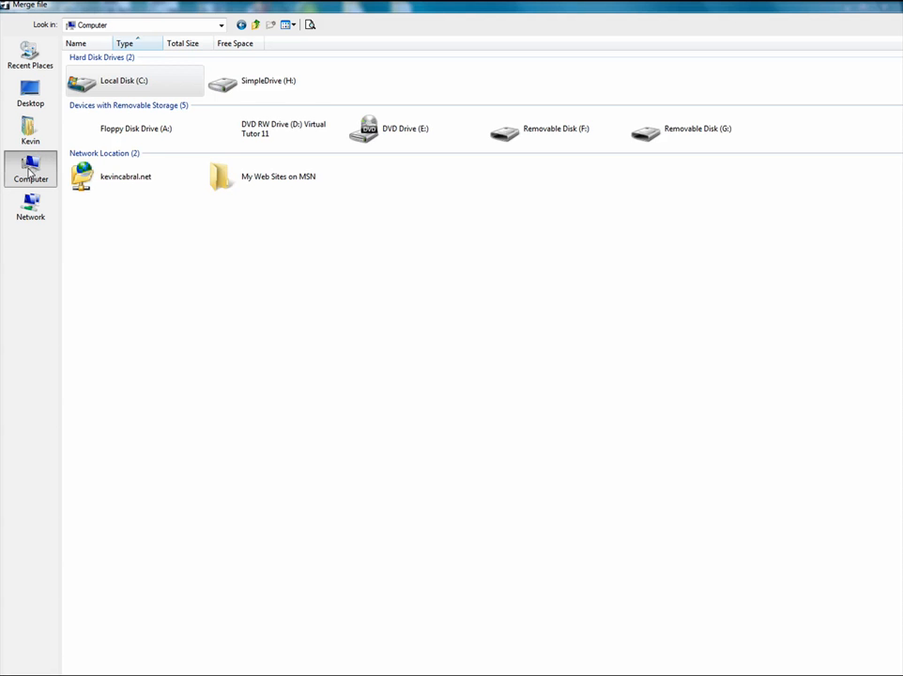
double_click(126, 85)
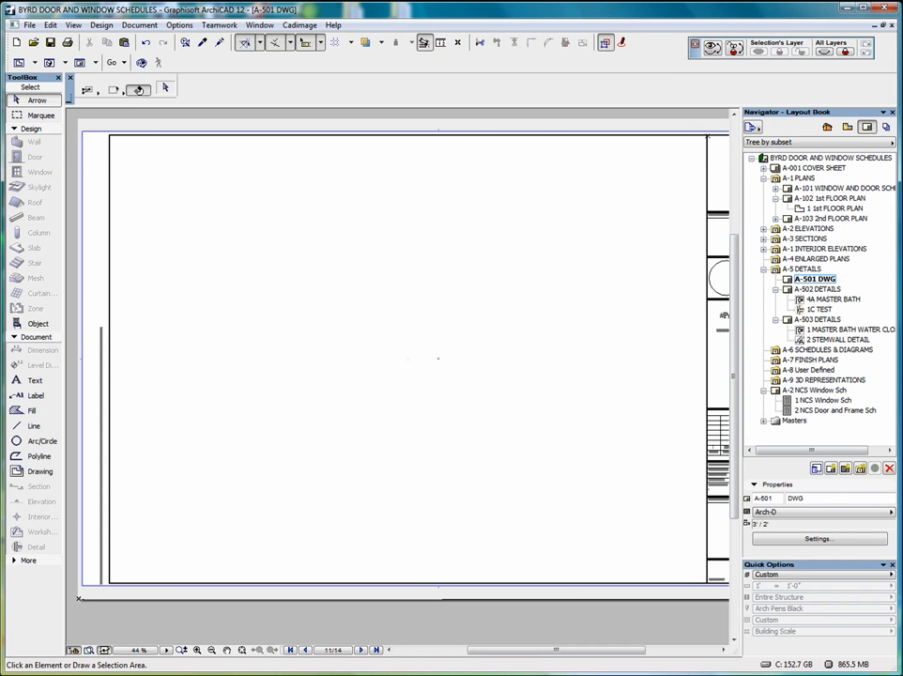
Try to merge the project file walsect3 from C:, Cad docs, DETAILSACAD, WALL SECTIONS into the project from layout A-501 DWG.
left_click(29, 25)
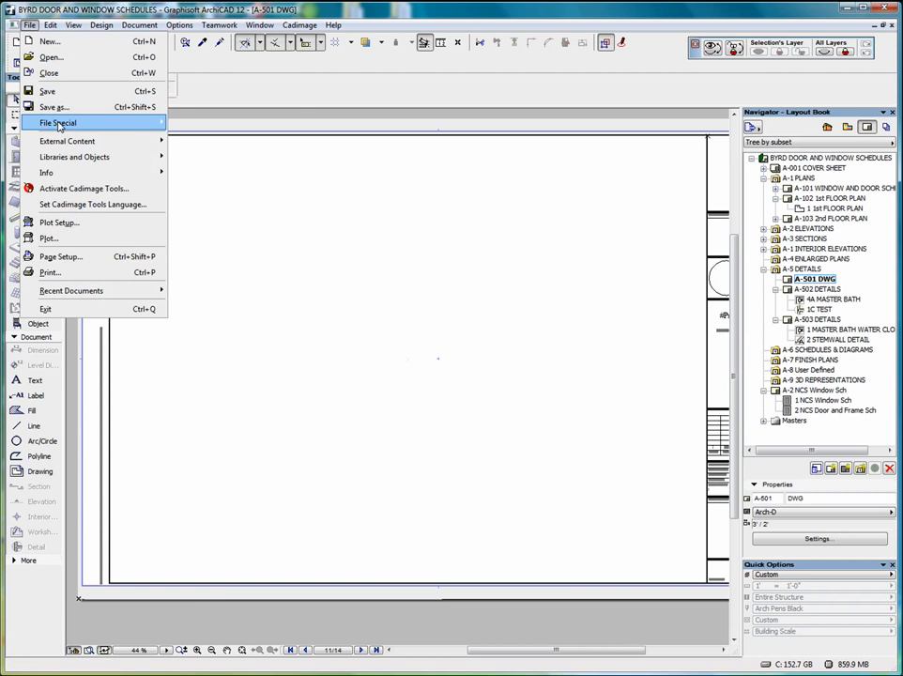
mouse_move(59, 127)
left_click(188, 124)
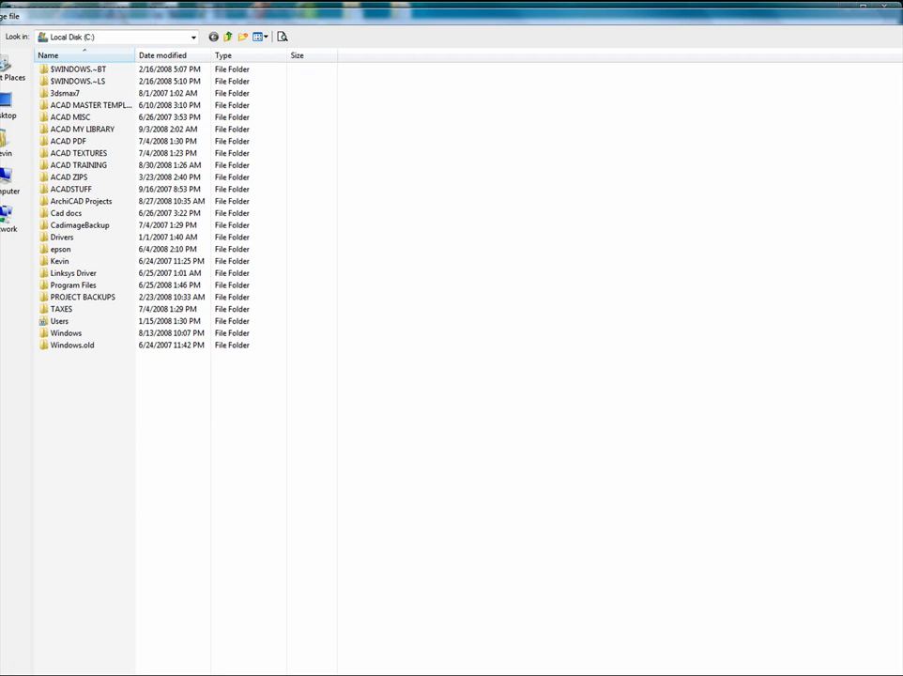
left_click_drag(898, 192, 538, 309)
left_click_drag(386, 321, 523, 133)
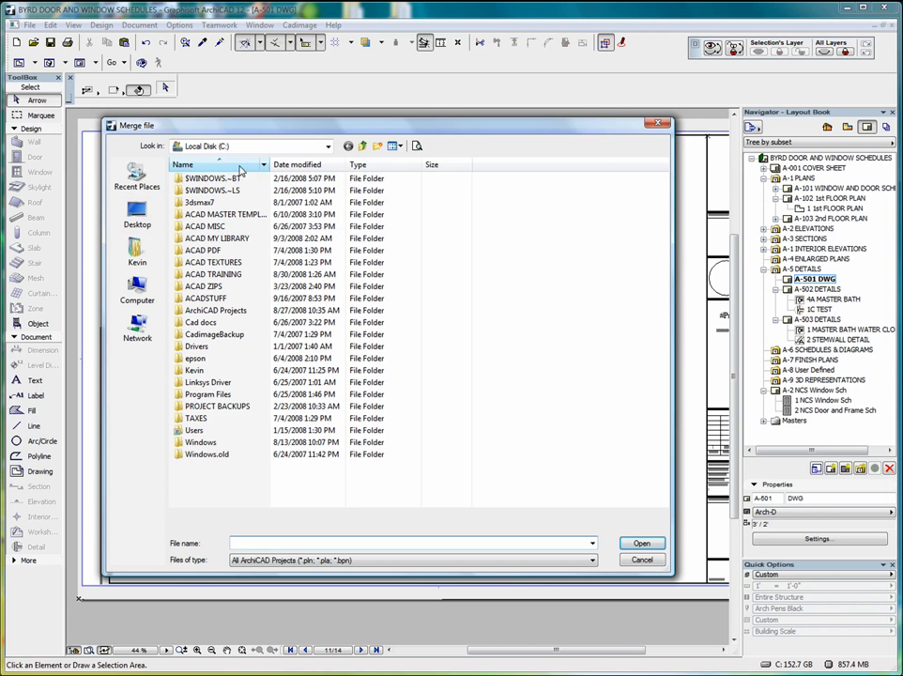
double_click(205, 325)
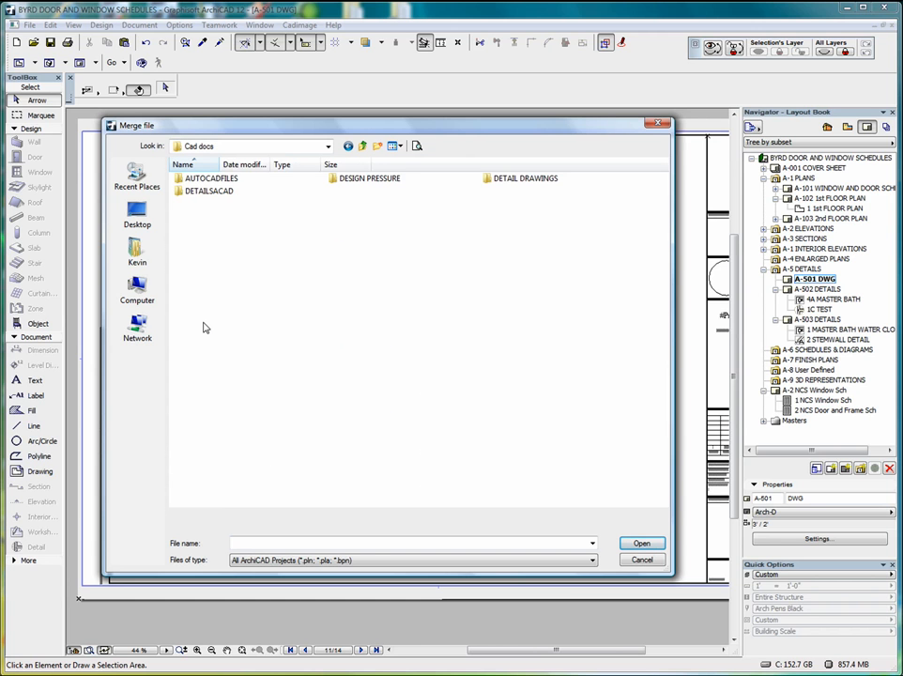
double_click(197, 191)
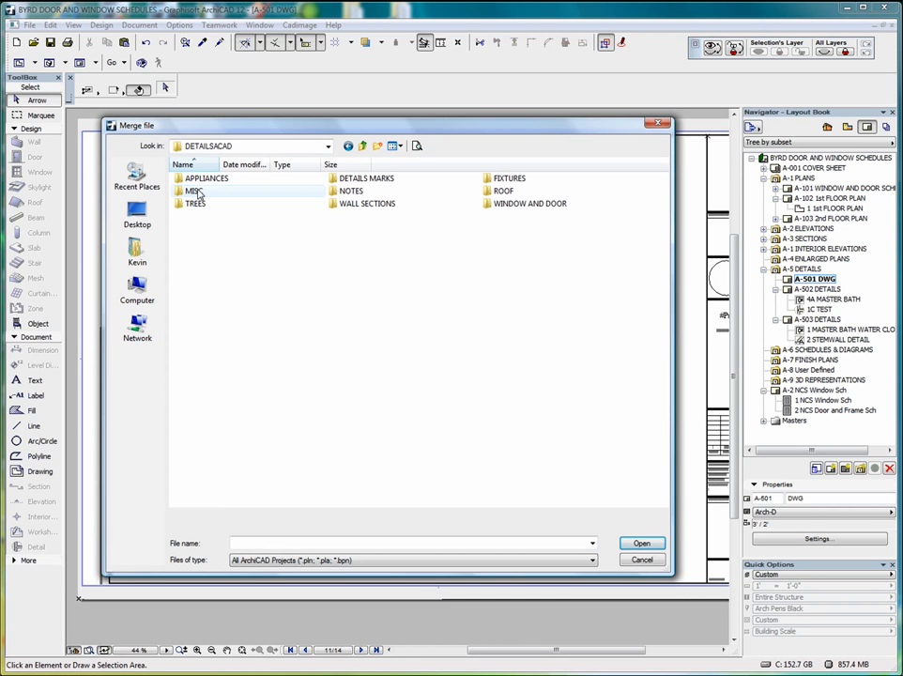
double_click(358, 205)
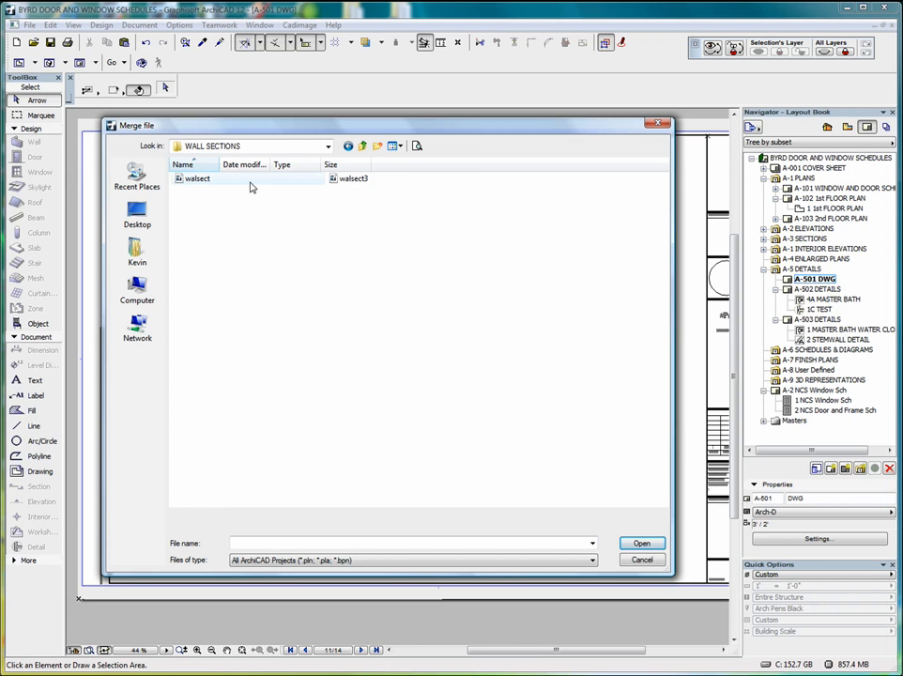
double_click(343, 181)
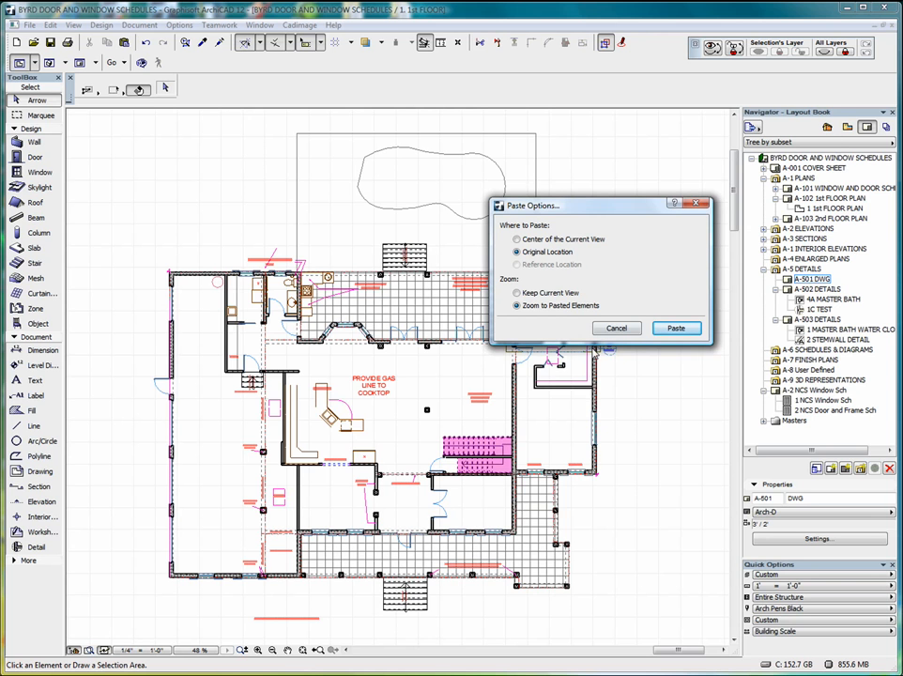
left_click(676, 328)
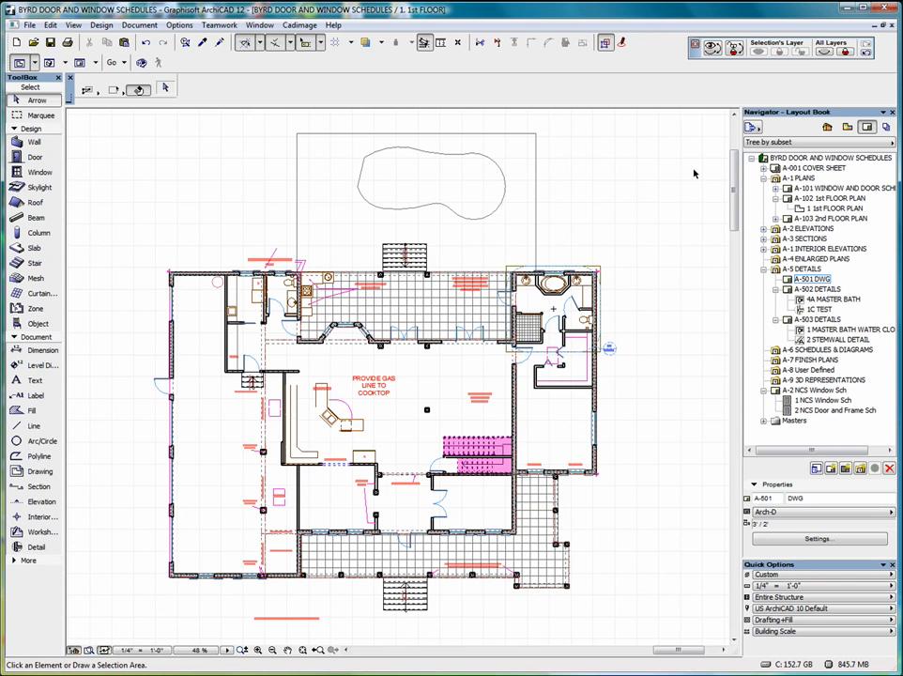
Create a new independent detail with reference ID D-07 and the name TEST2.
left_click(828, 128)
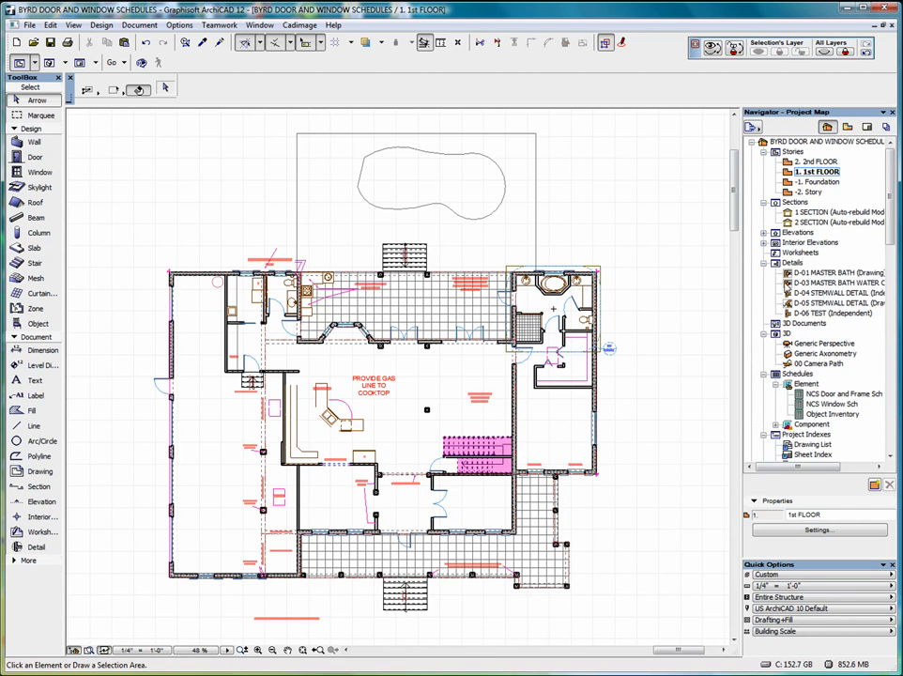
right_click(789, 264)
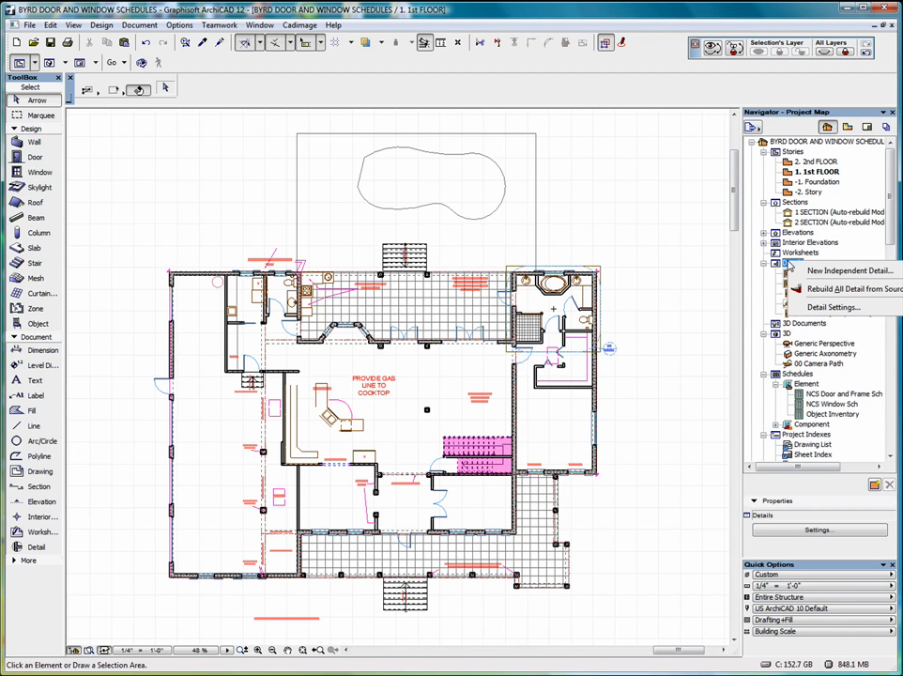
left_click(826, 270)
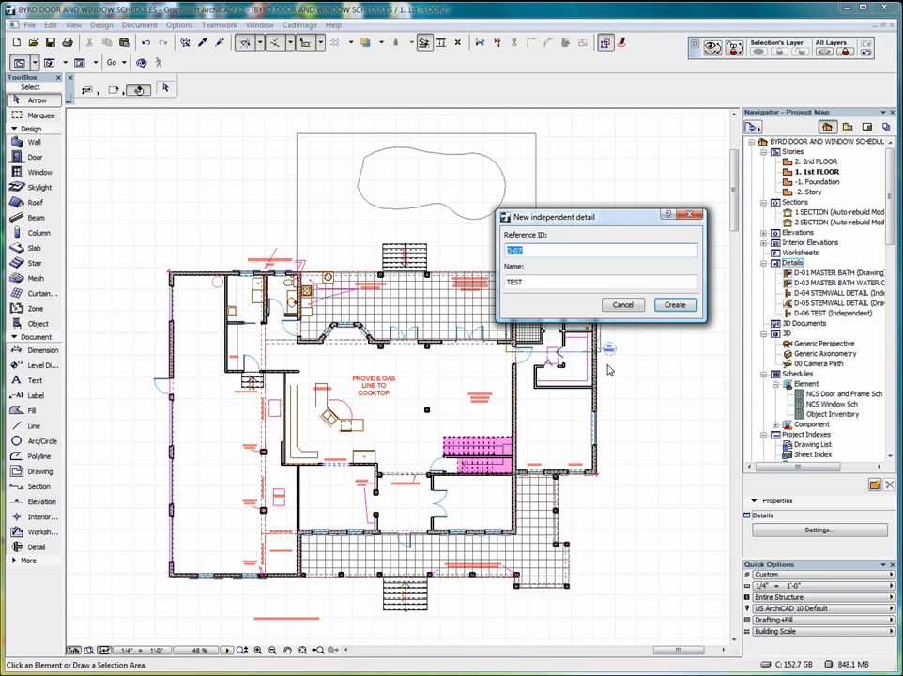
left_click(534, 284)
type("TEST2")
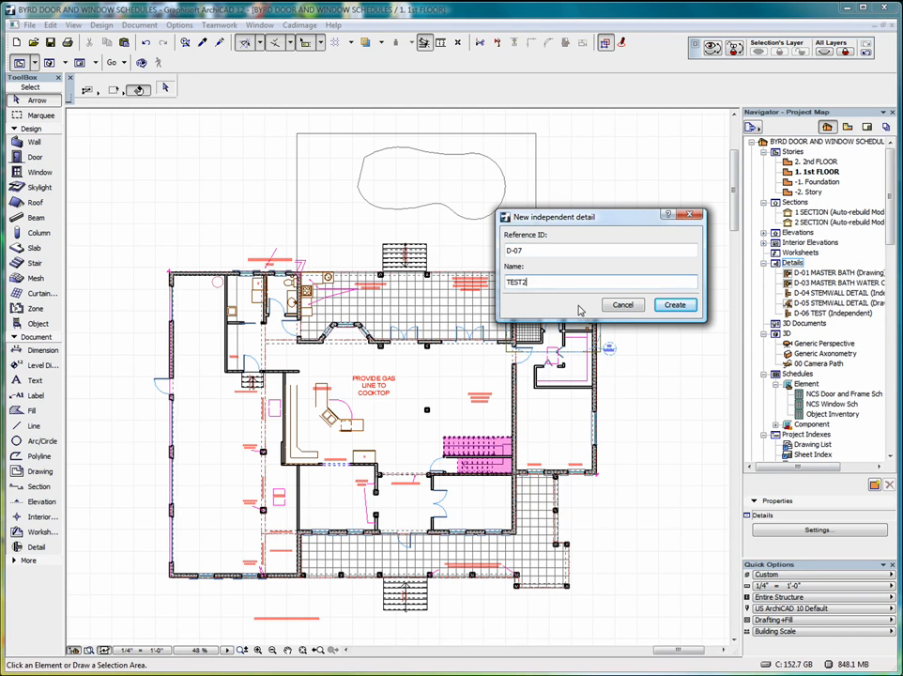
left_click(675, 306)
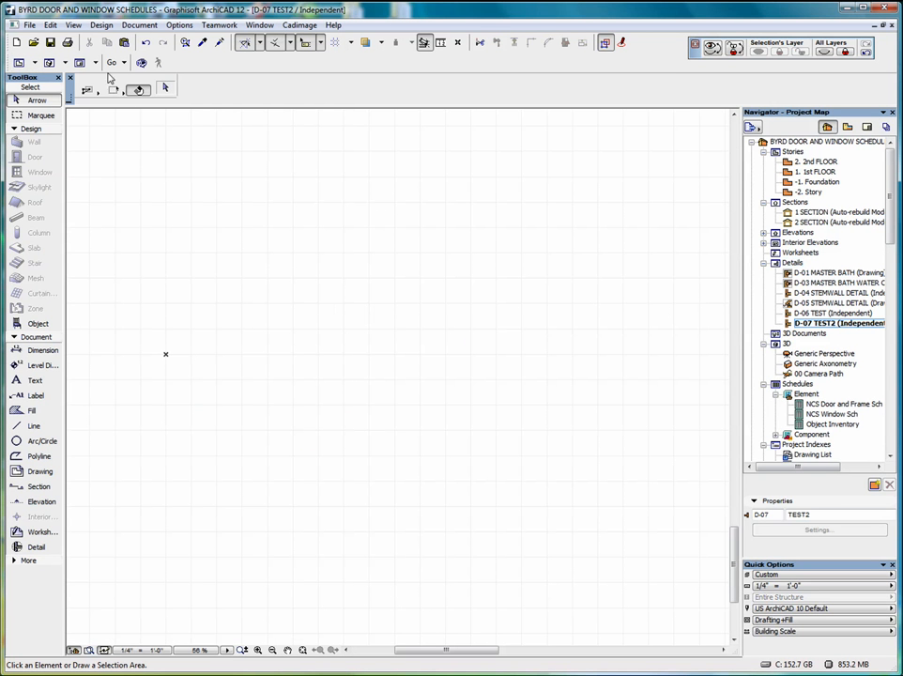
Merge the DWG file WALSECTIONS.dwg from the WALL SECTIONS folder into detail D-07 TEST2, choosing its model space content.
left_click(30, 26)
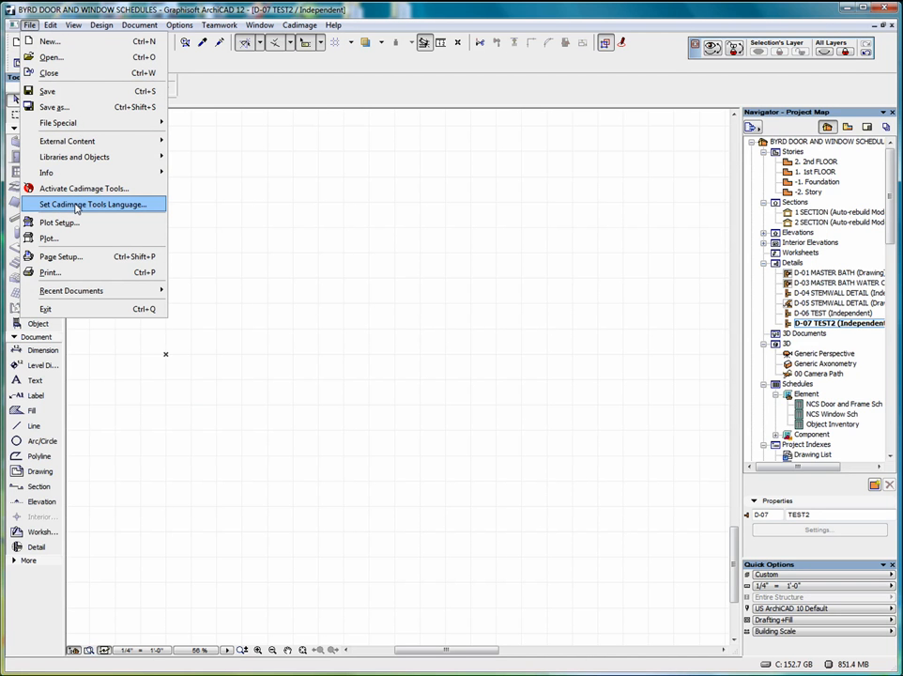
mouse_move(135, 128)
left_click(197, 127)
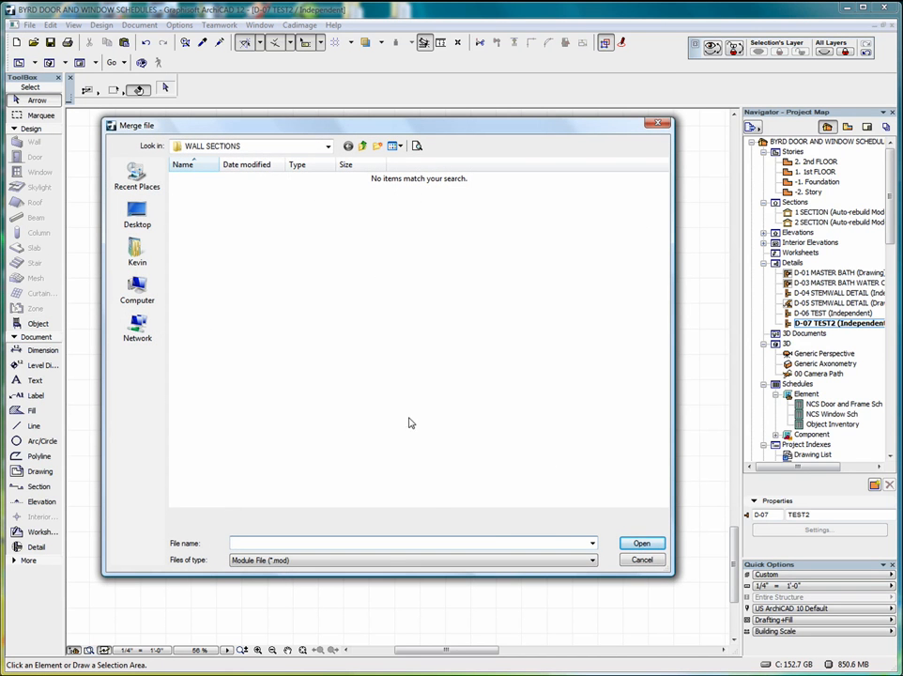
left_click(592, 561)
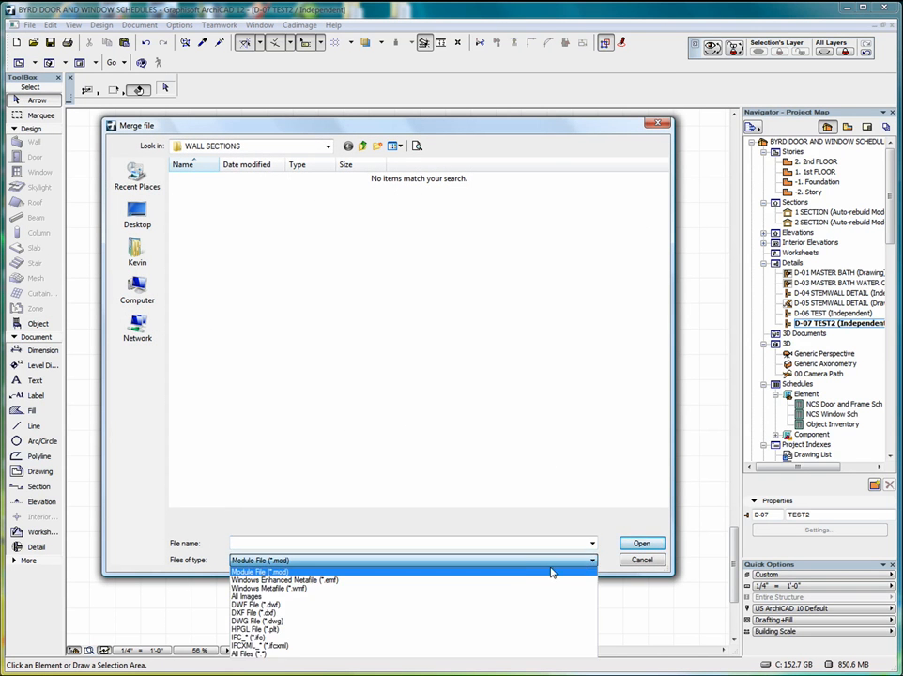
left_click(272, 621)
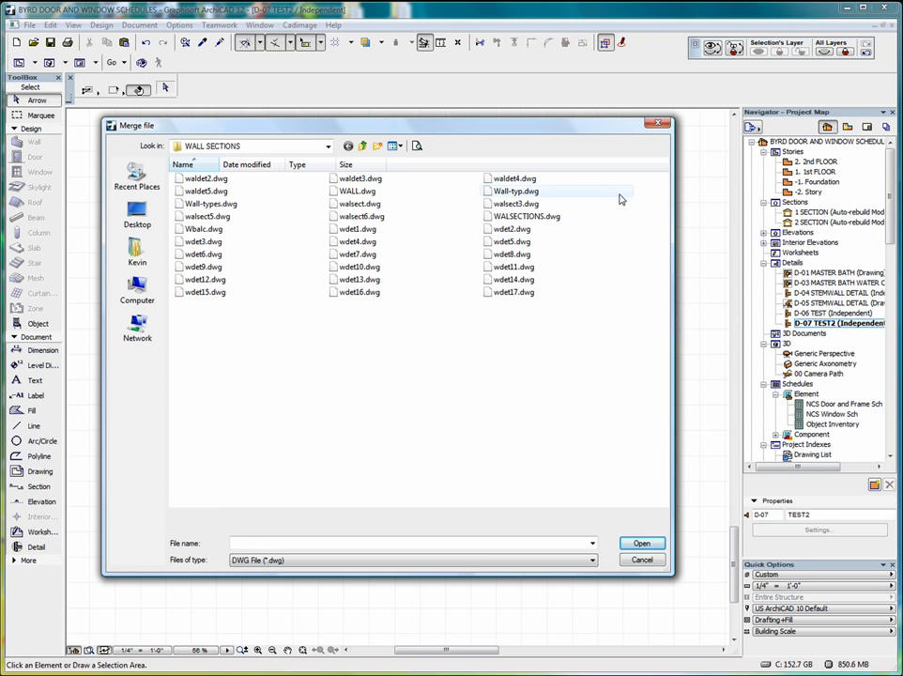
double_click(517, 219)
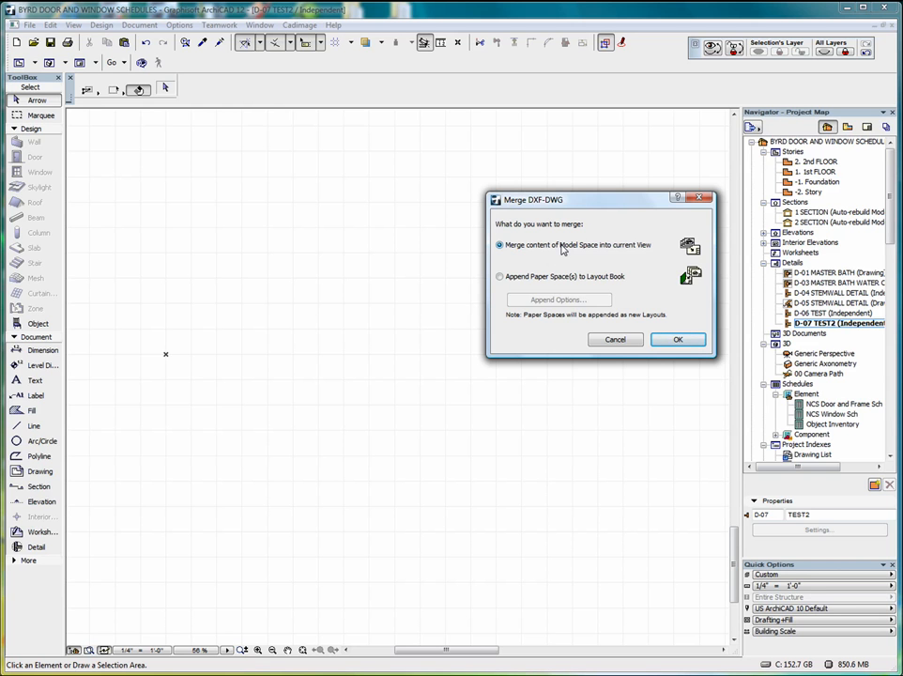
left_click(678, 341)
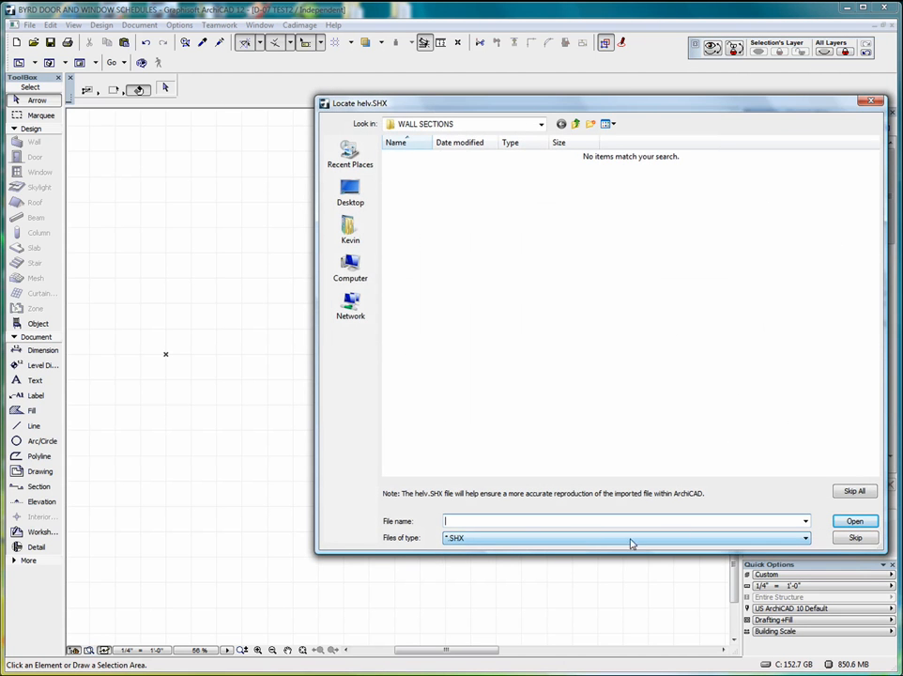
Skip all missing SHX fonts and place the drawing low in the detail at scale 1.00, using the 02 For editable import translator.
left_click_drag(743, 103, 582, 108)
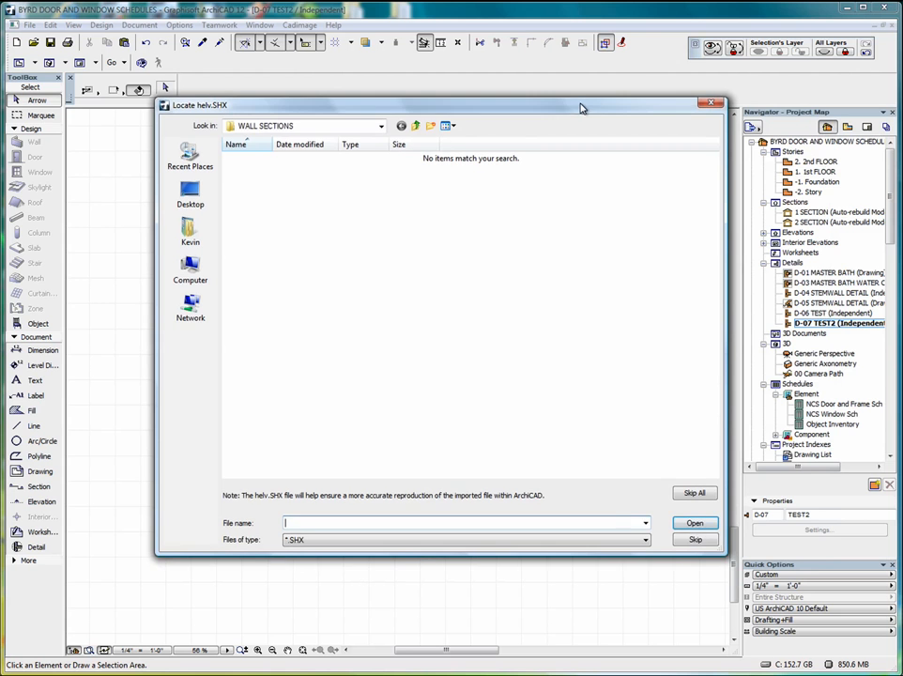
left_click(694, 495)
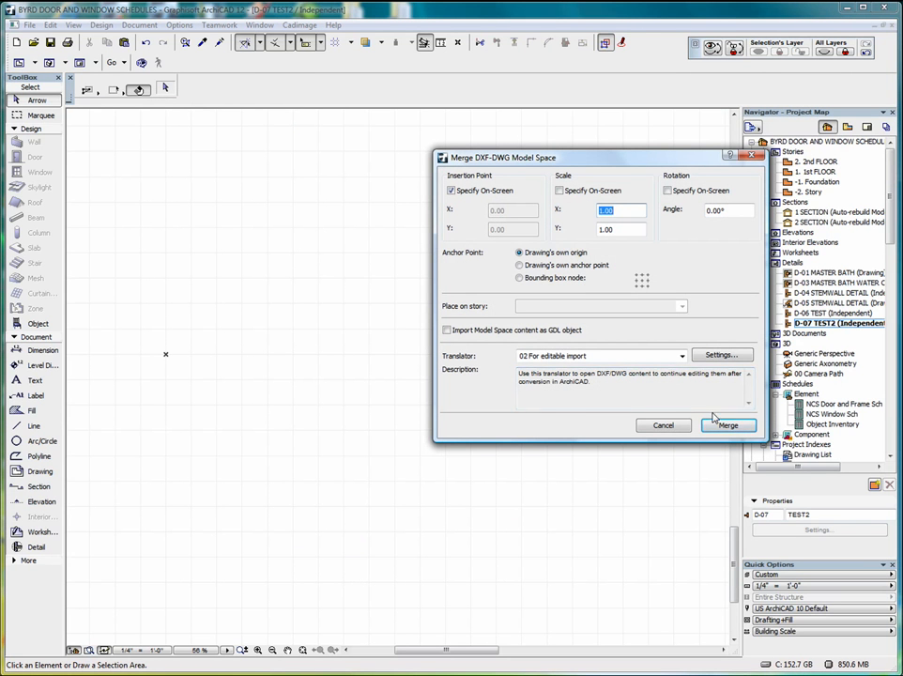
left_click_drag(650, 157, 453, 145)
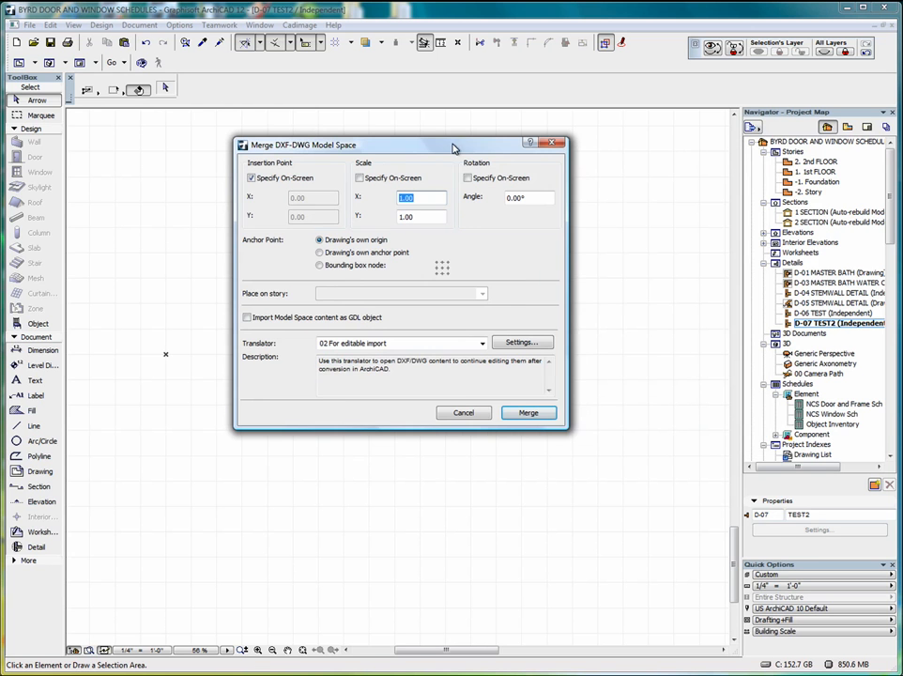
left_click(541, 419)
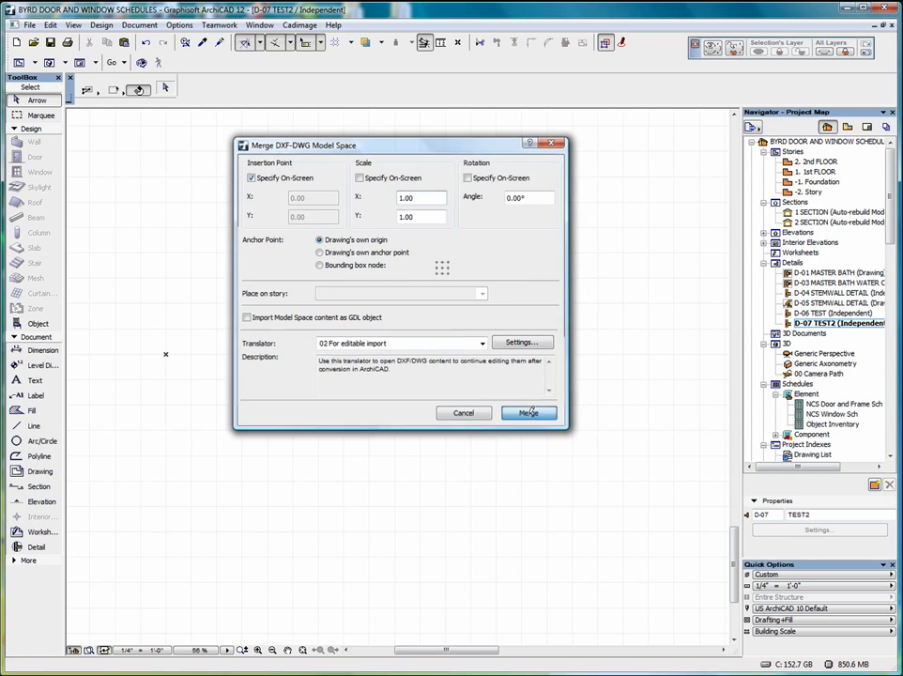
left_click(131, 631)
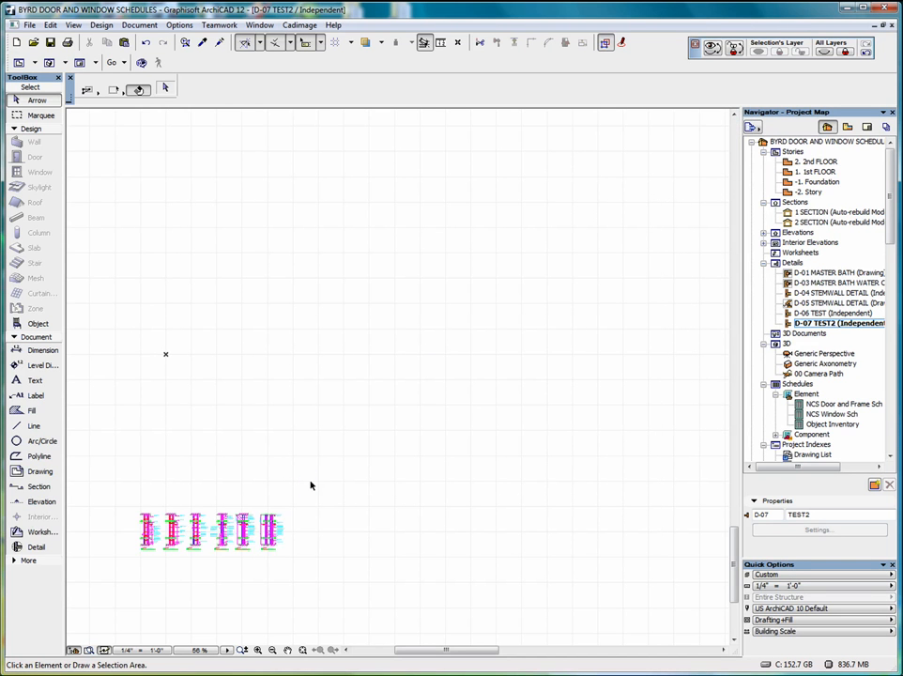
Examine the merged wall type sections and test-select the lower part of the leftmost one, clearing the selection after checking its elements.
scroll(171, 577, "up", 5)
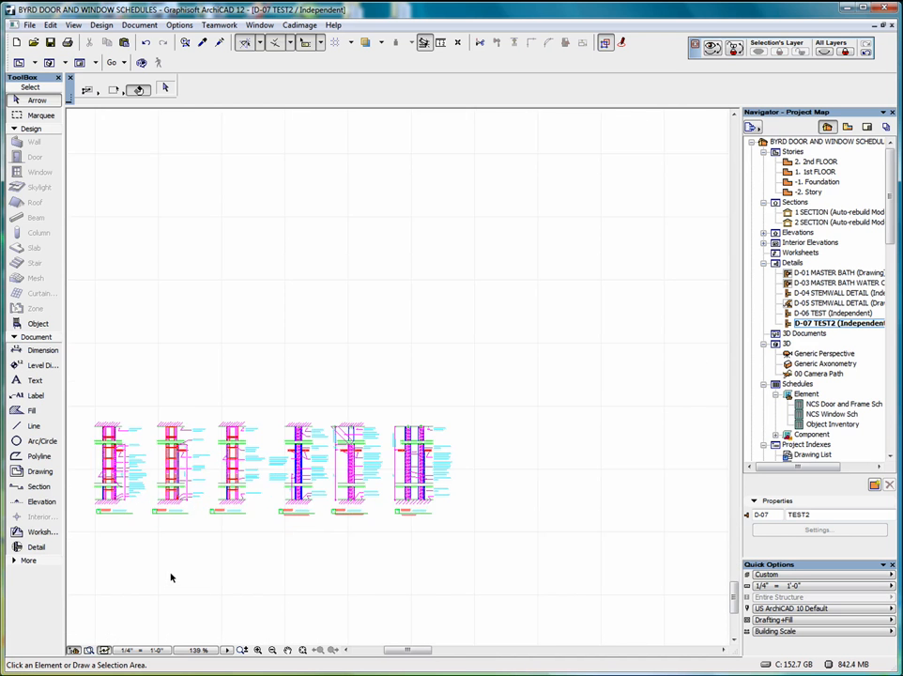
mouse_move(378, 372)
middle_mouse_down()
mouse_move(414, 349)
mouse_move(460, 283)
mouse_move(436, 256)
middle_mouse_up()
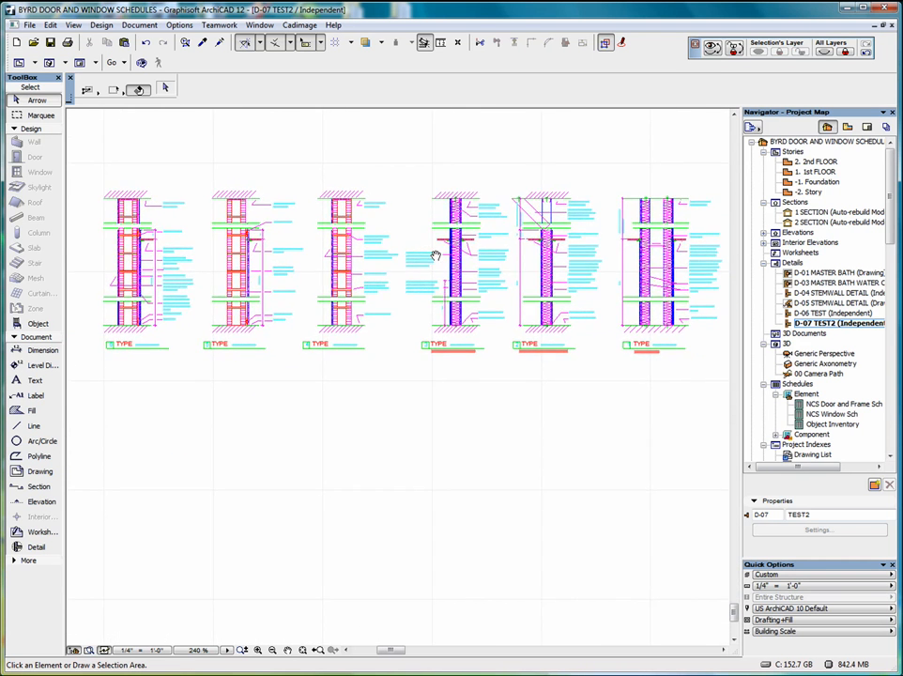
scroll(362, 250, "up", 6)
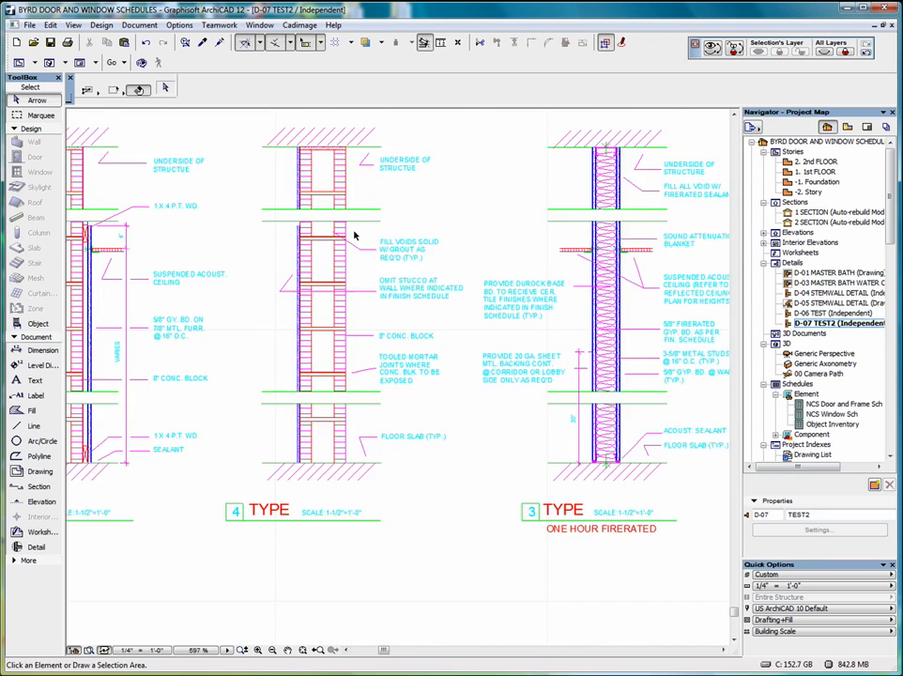
scroll(447, 239, "down", 4)
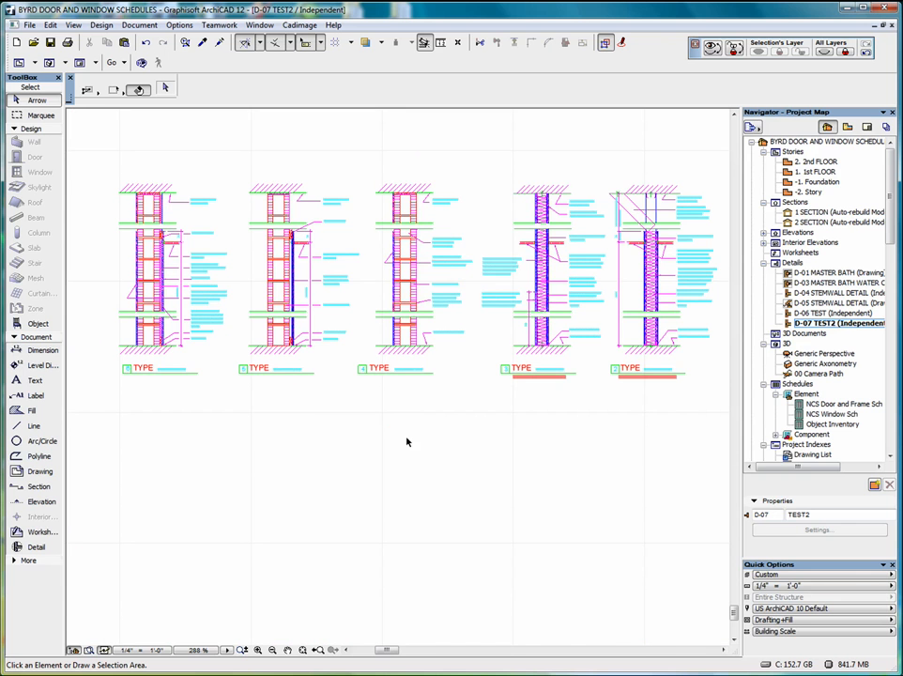
scroll(371, 429, "left", 6)
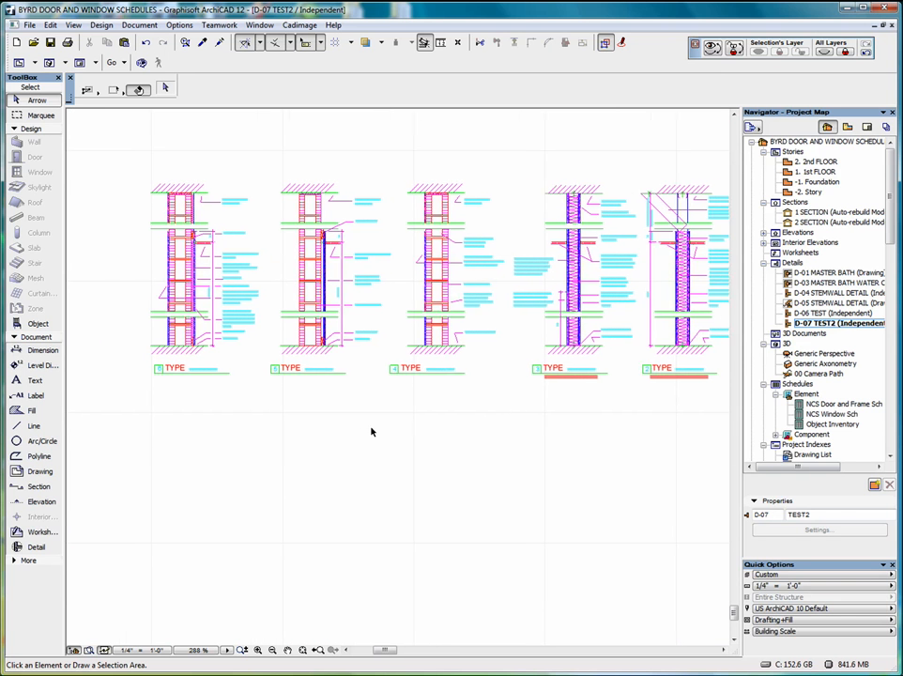
scroll(347, 279, "left", 2)
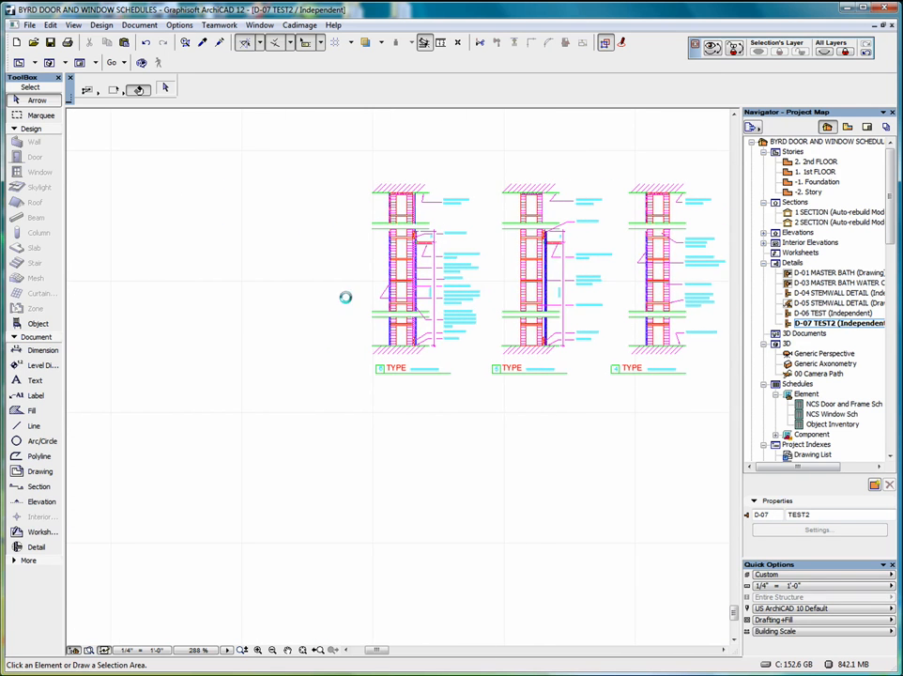
left_click(369, 290)
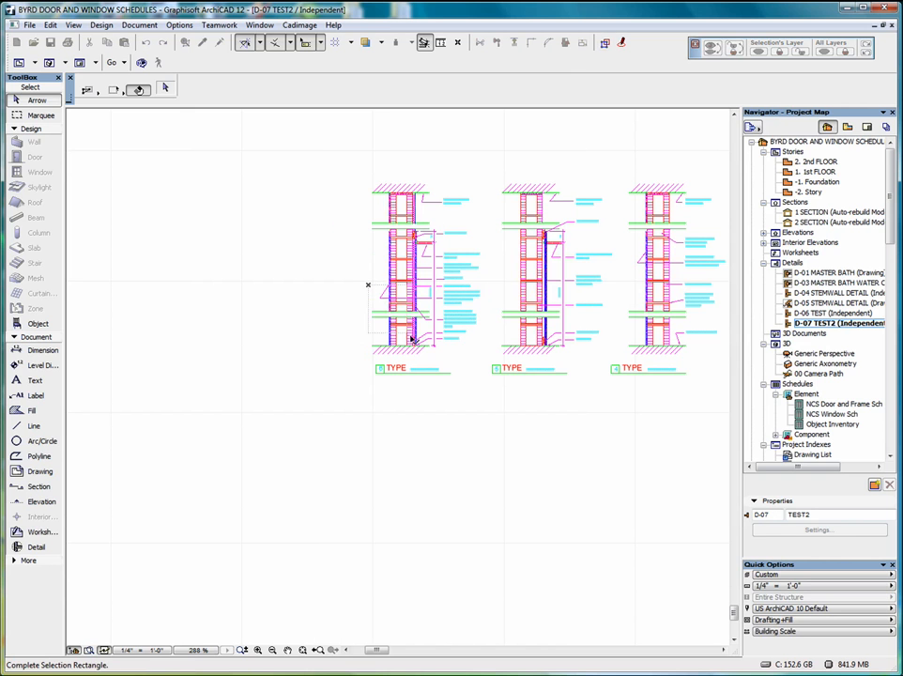
left_click(424, 381)
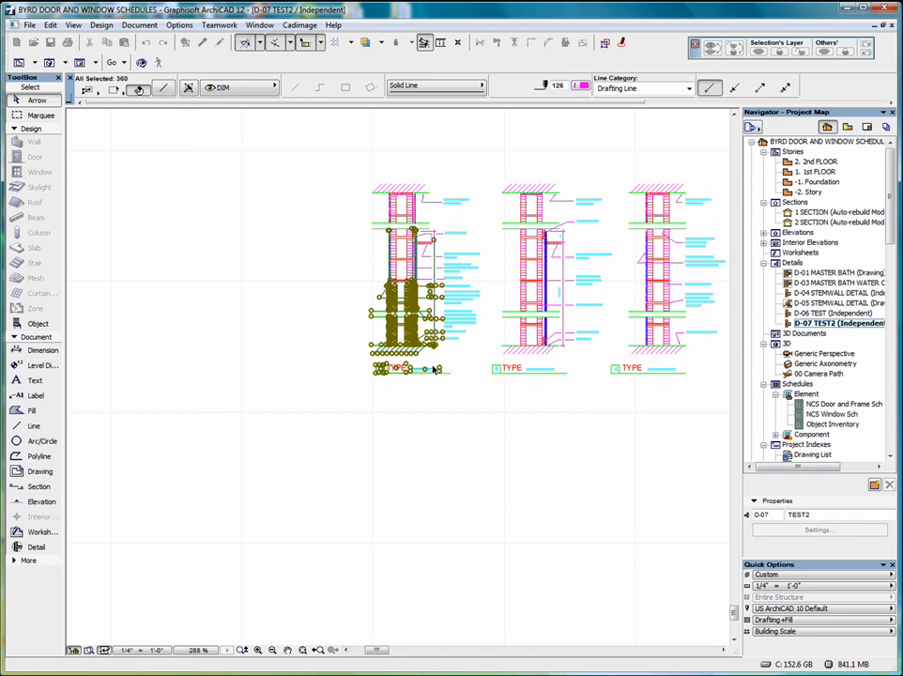
left_click(429, 415)
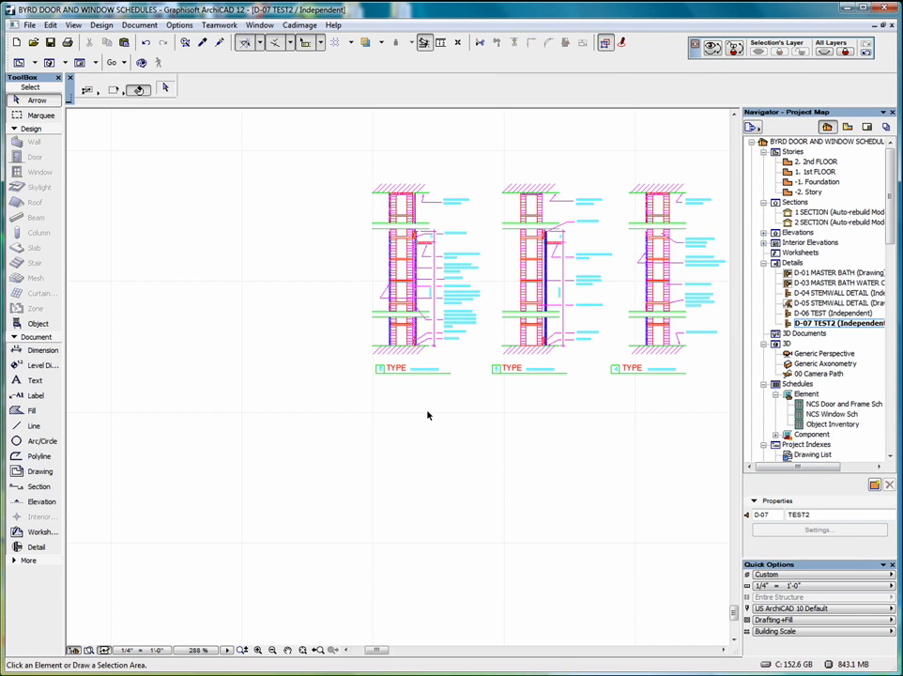